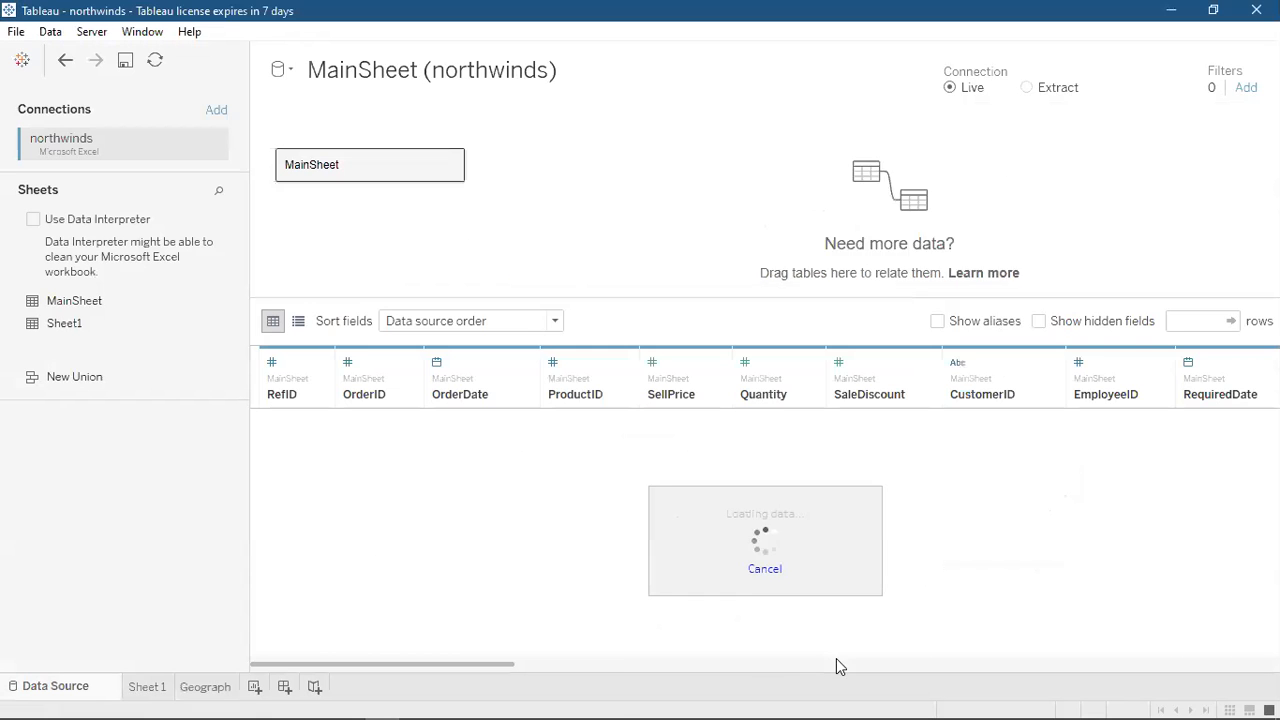
Examine the MainSheet data preview across all columns, from RefID to the calculated Saleamt, Costamt and Margin fields, and through its rows.
left_click_drag(407, 670, 1245, 698)
mouse_move(1248, 703)
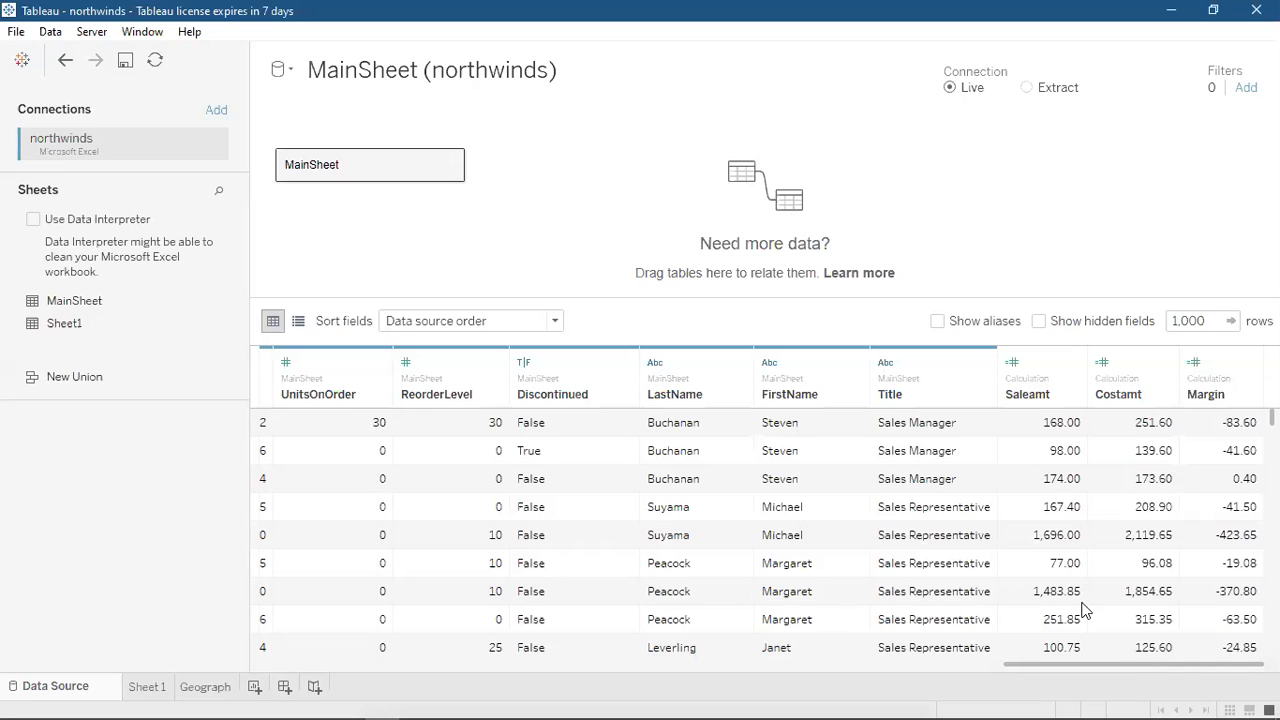
left_click_drag(1147, 672, 564, 660)
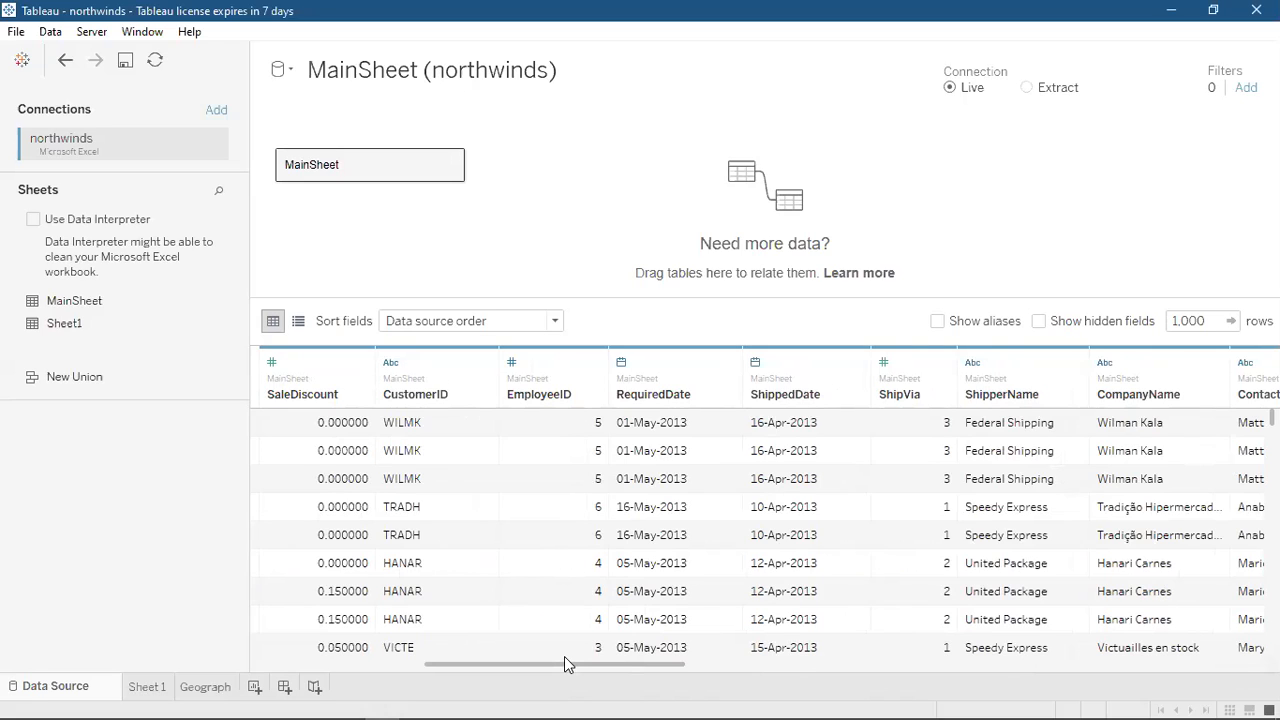
mouse_move(10, 712)
left_click_drag(602, 664, 405, 654)
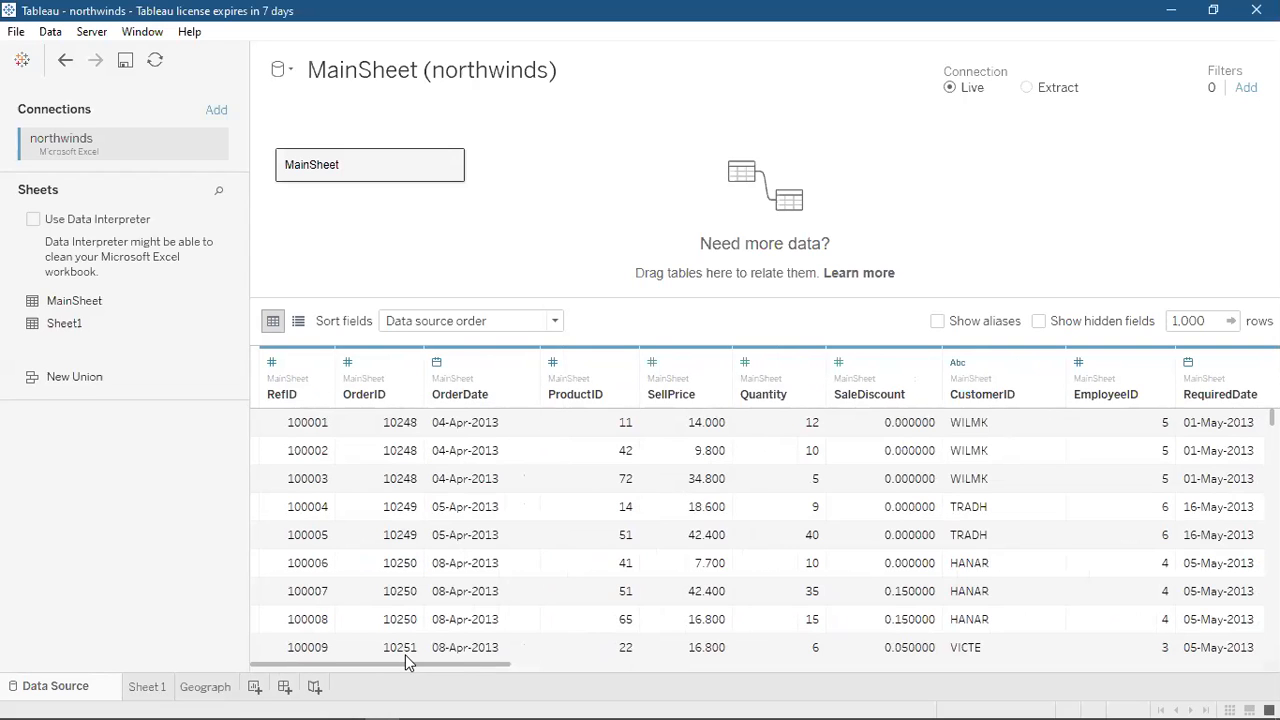
left_click_drag(408, 662, 903, 677)
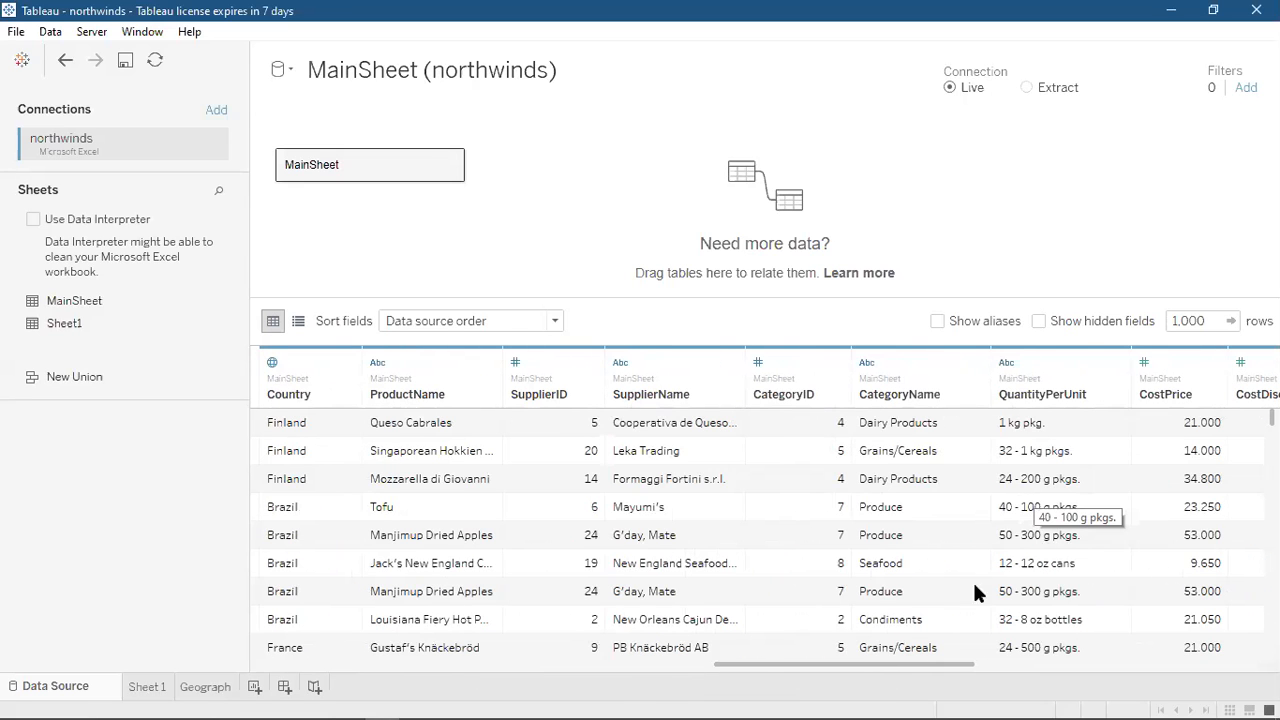
left_click_drag(943, 666, 967, 668)
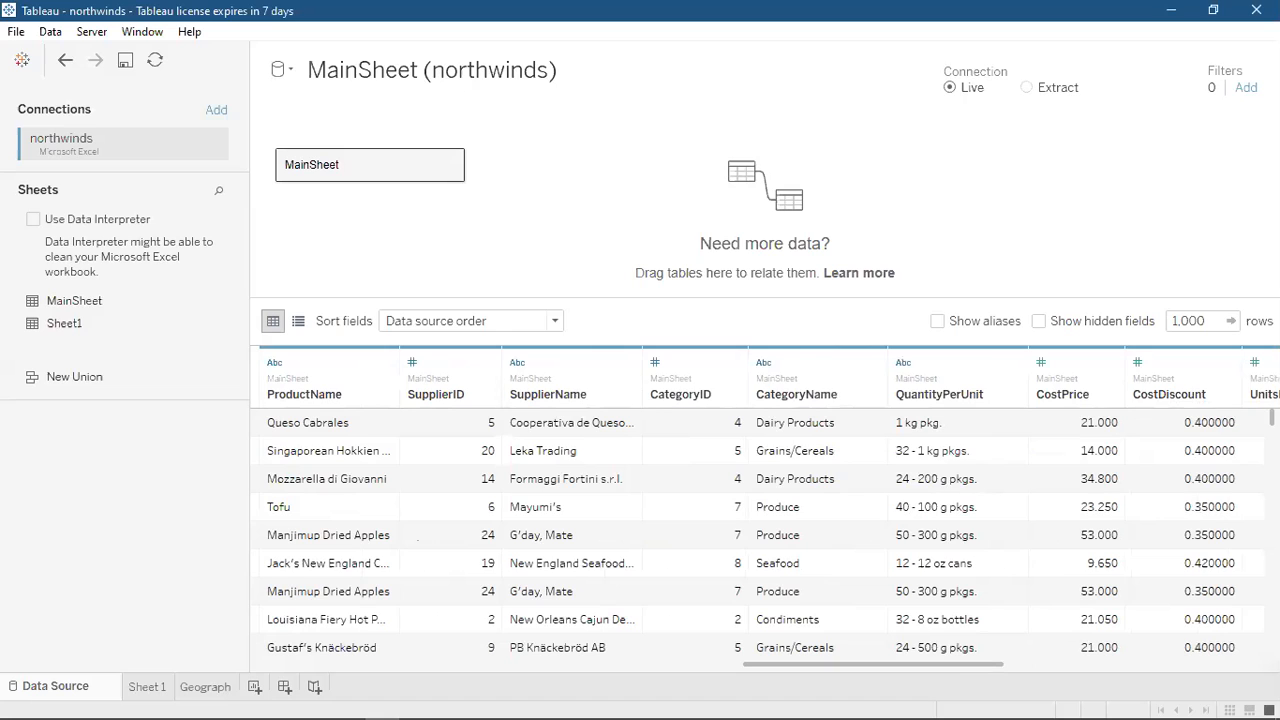
scroll(765, 535, "down", 5)
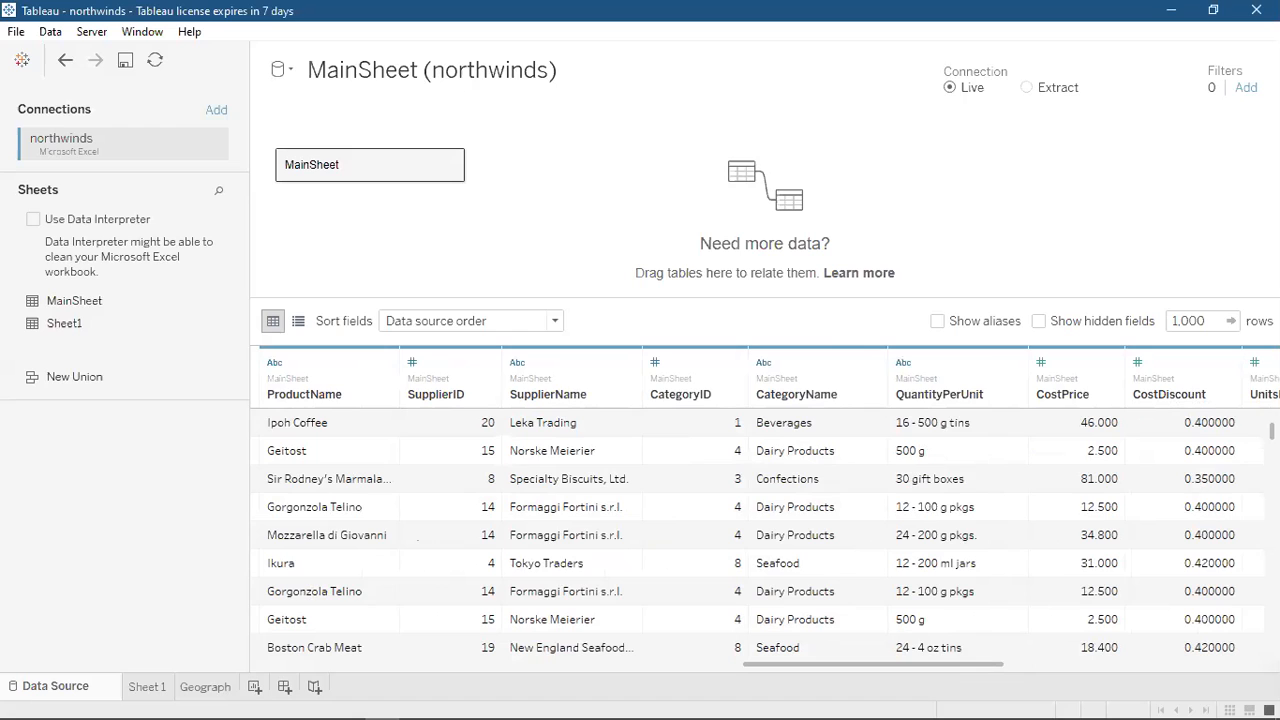
scroll(765, 535, "down", 2)
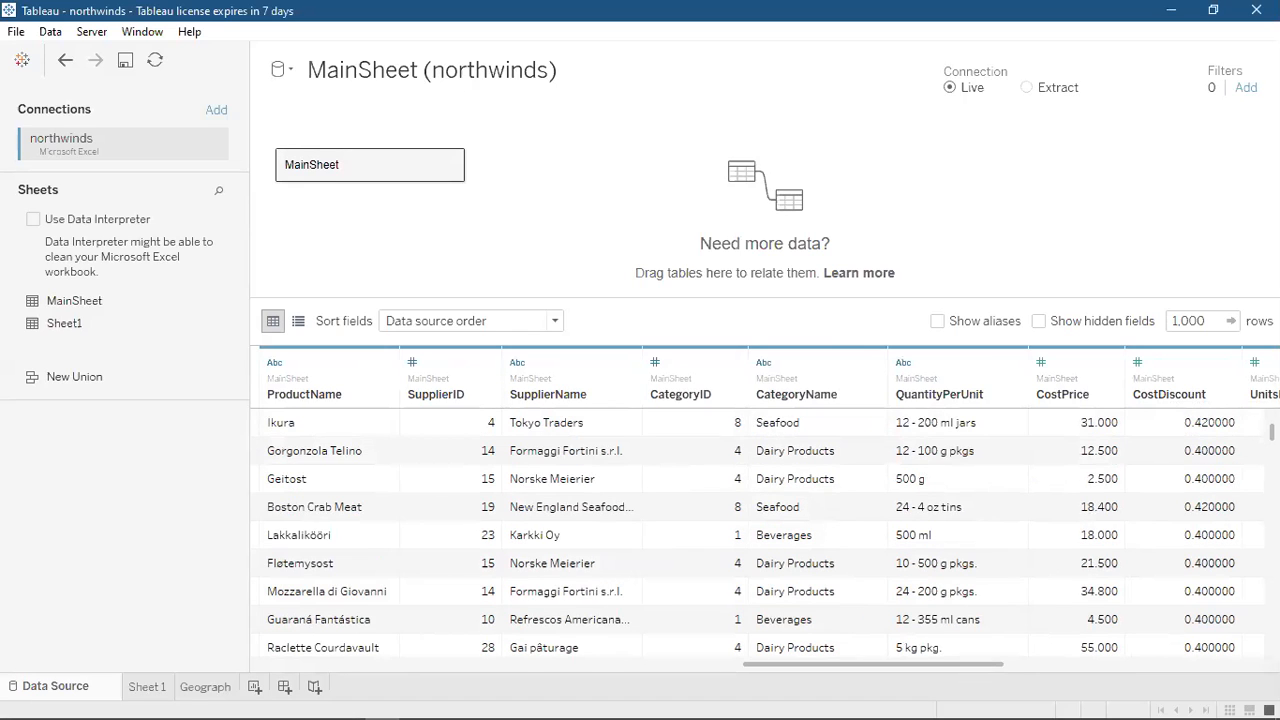
scroll(765, 535, "up", 5)
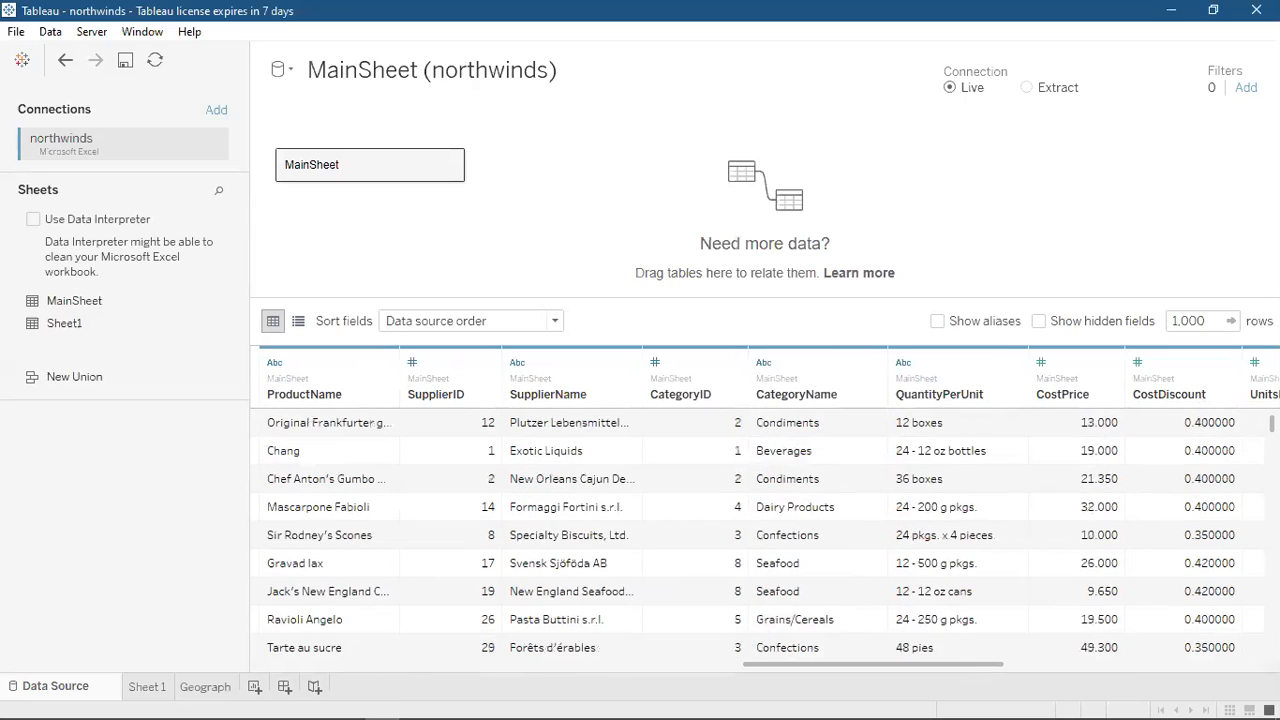
scroll(765, 535, "up", 5)
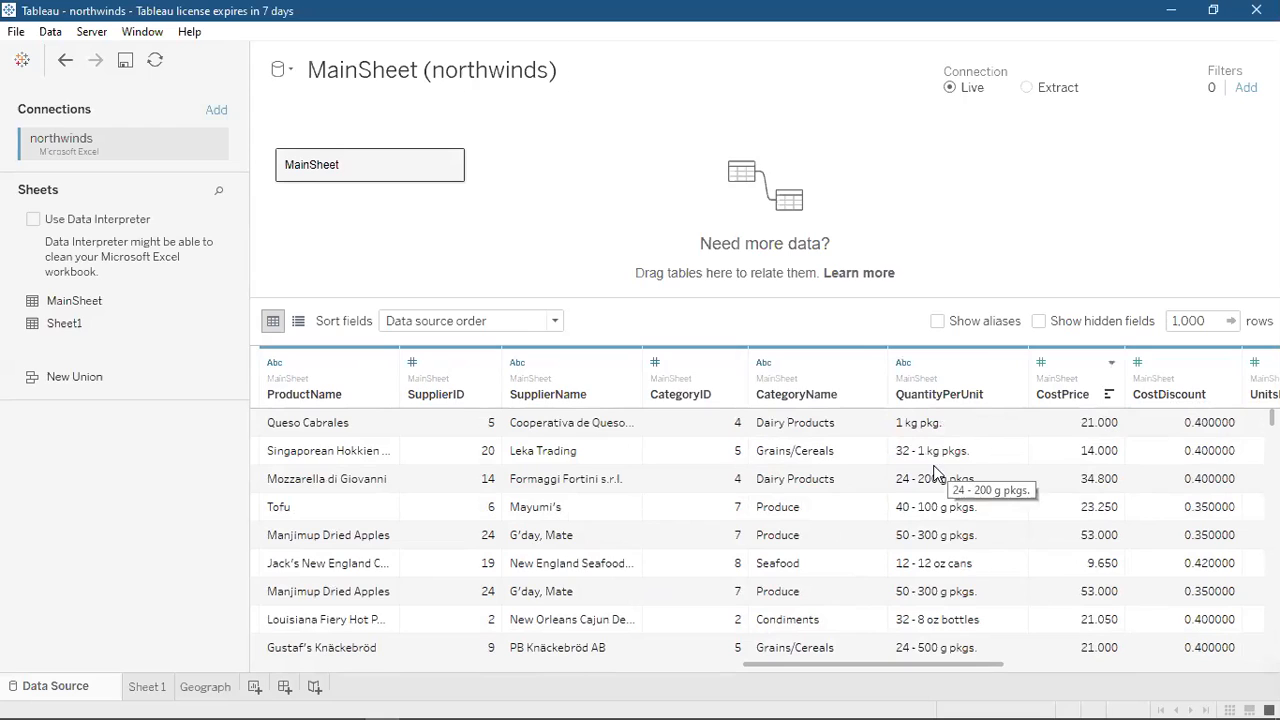
mouse_move(187, 692)
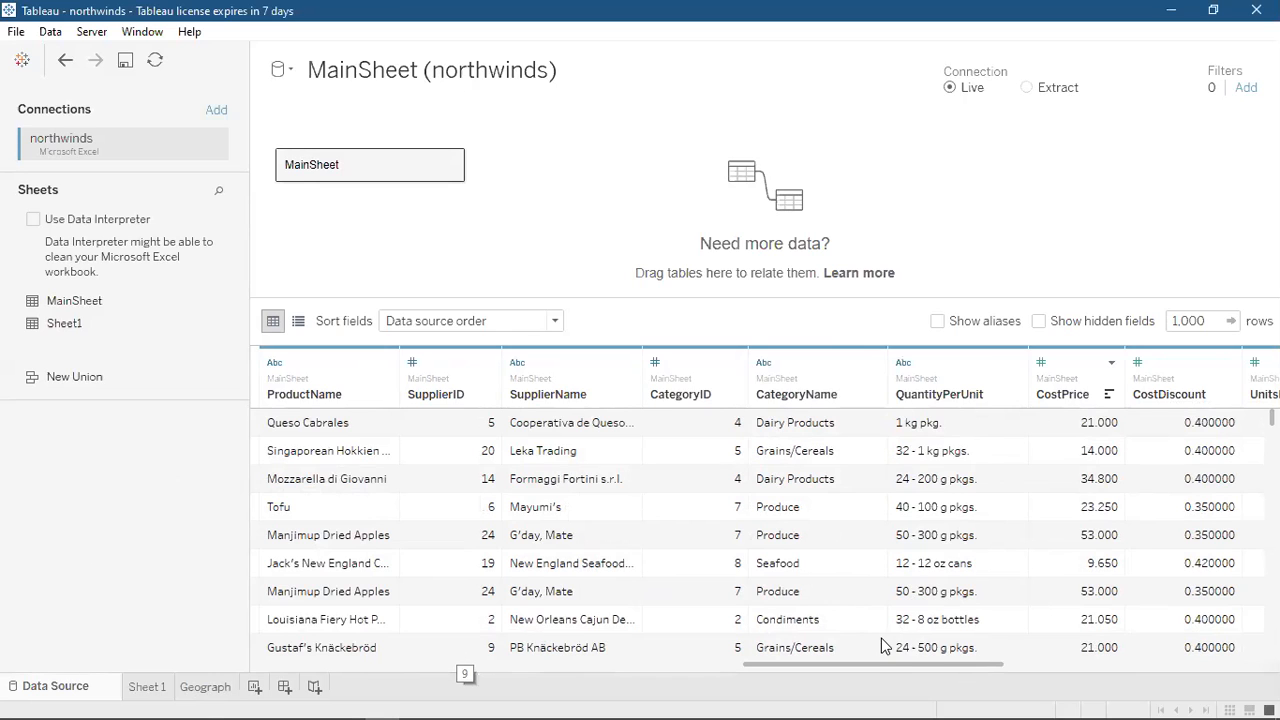
left_click_drag(898, 664, 1190, 679)
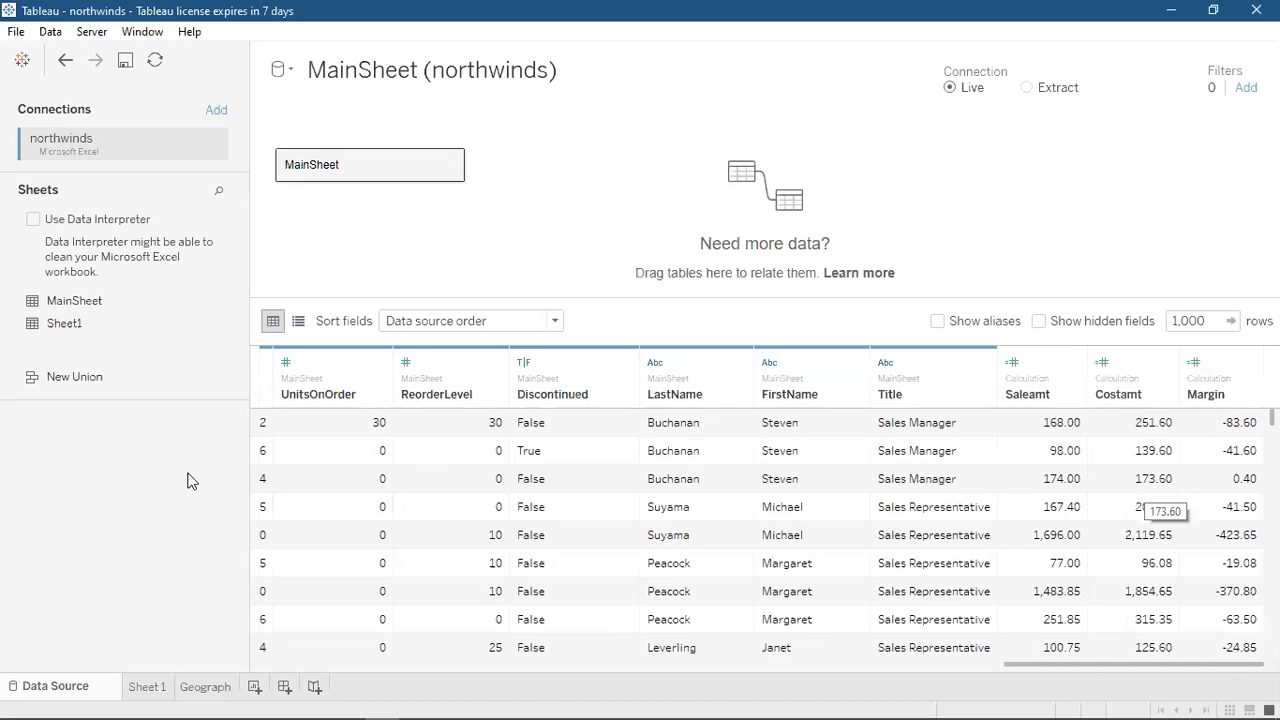
Open Sheet 1 and review the options available for the calculated Costamt measure, keeping its name.
left_click(143, 688)
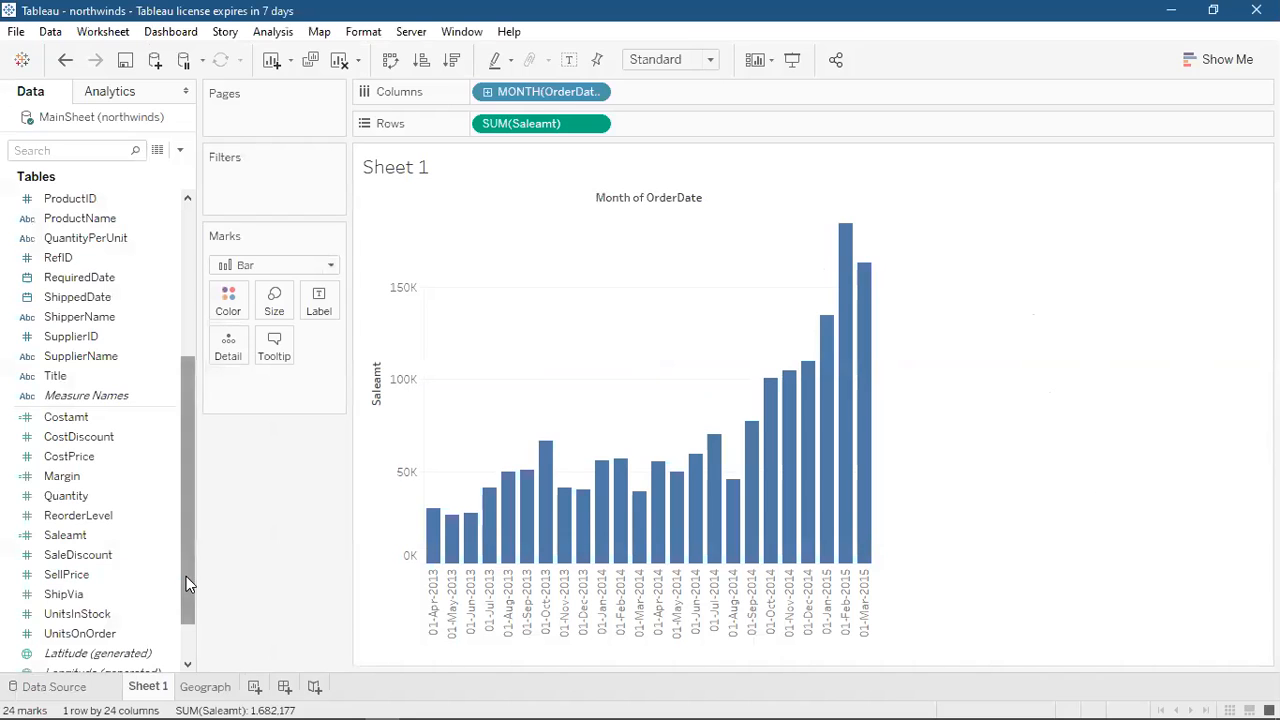
scroll(186, 576, "down", 1)
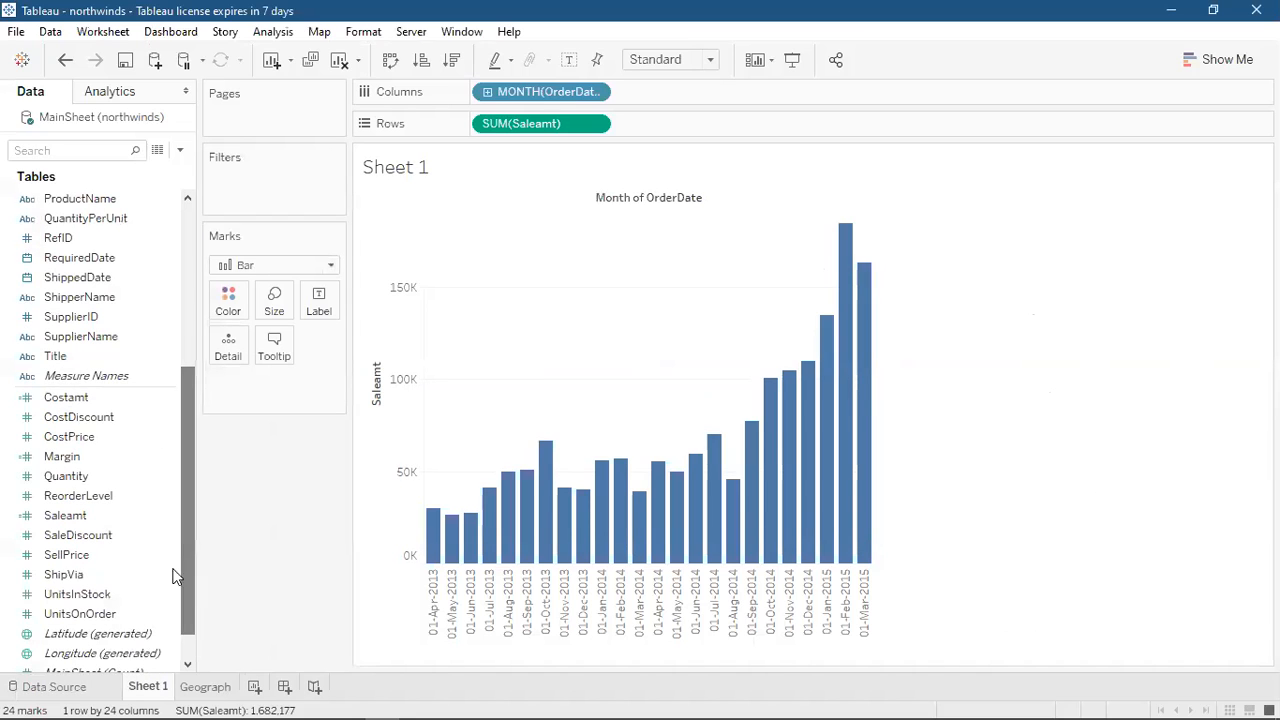
right_click(172, 403)
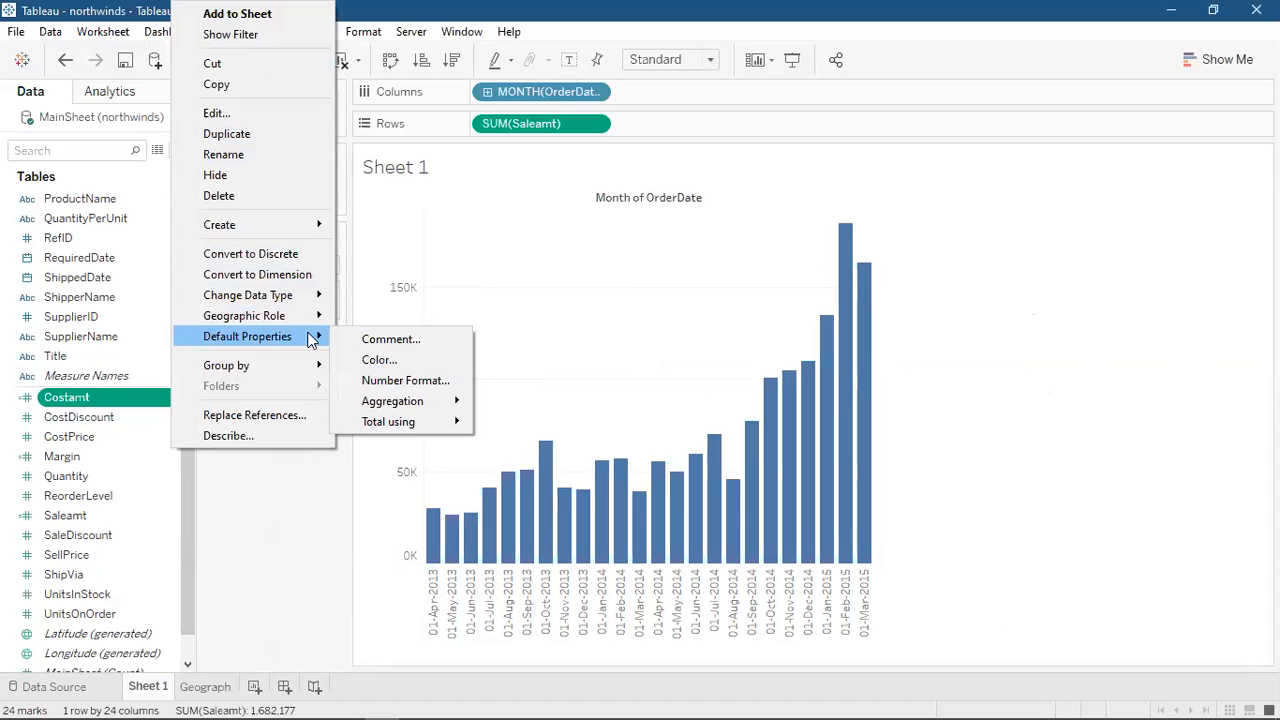
left_click(118, 398)
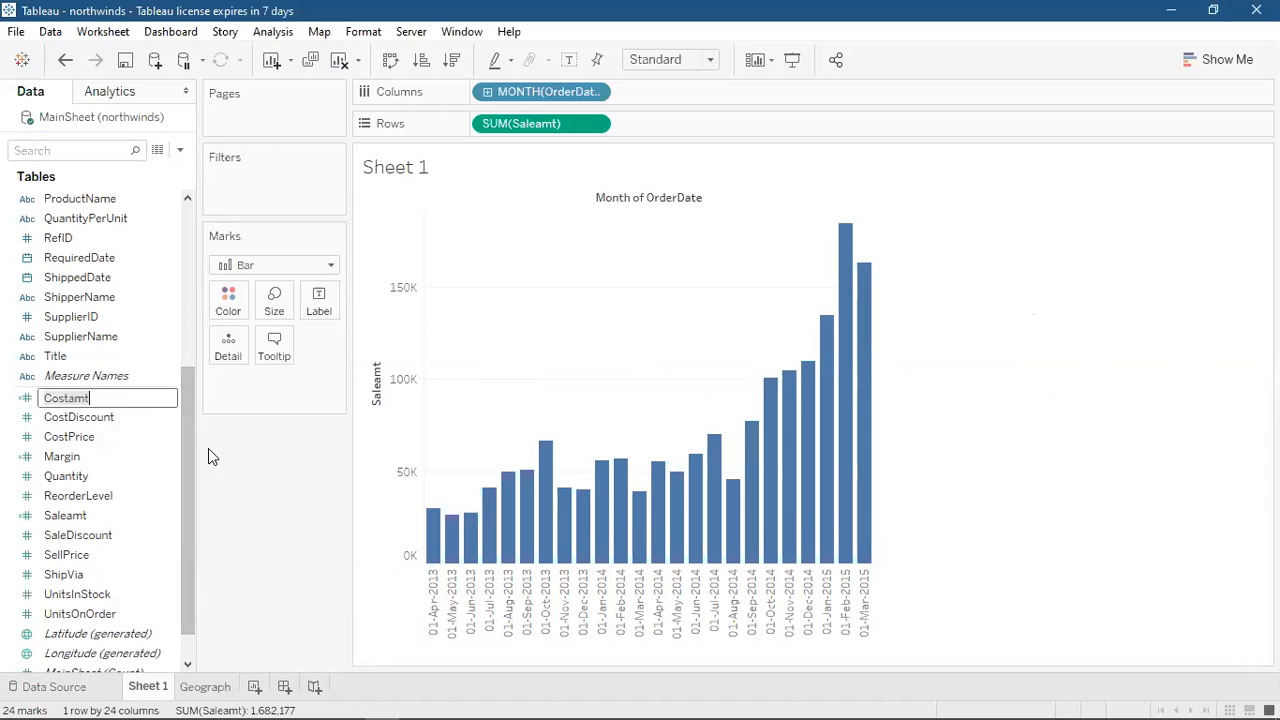
key("Return")
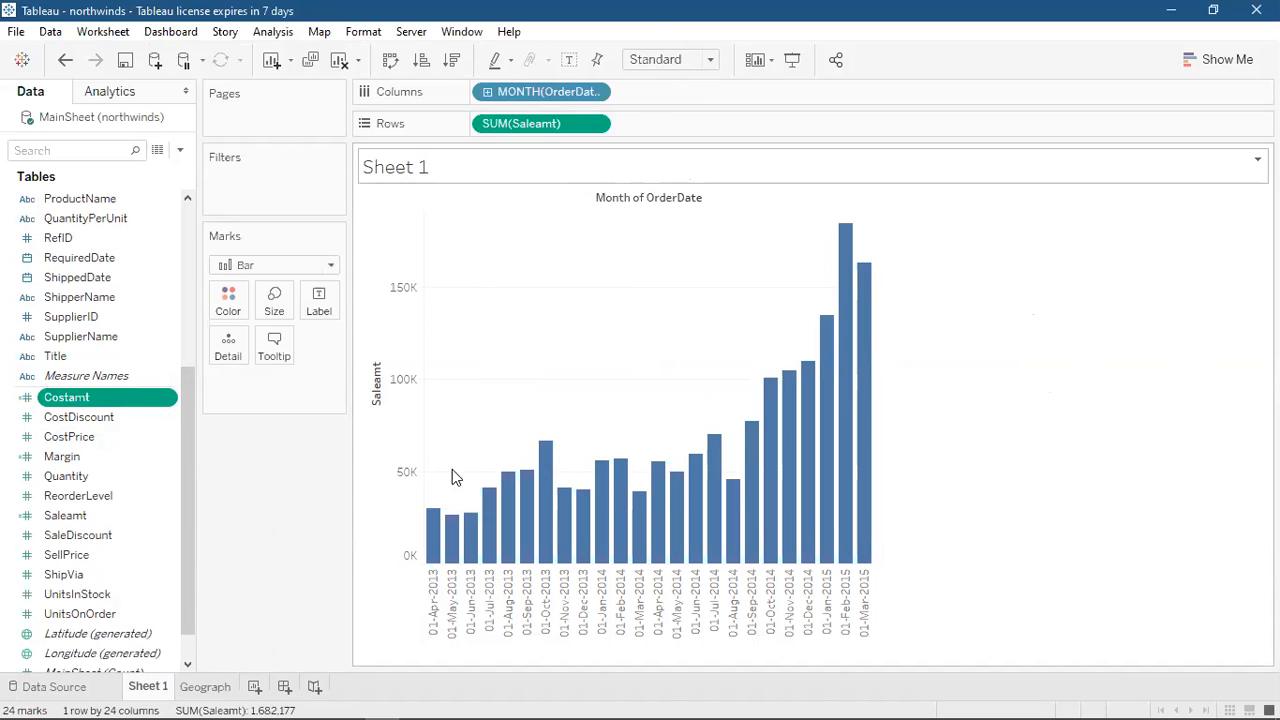
Open the Geograph worksheet and exclude 2014 from the order year filter.
left_click(208, 688)
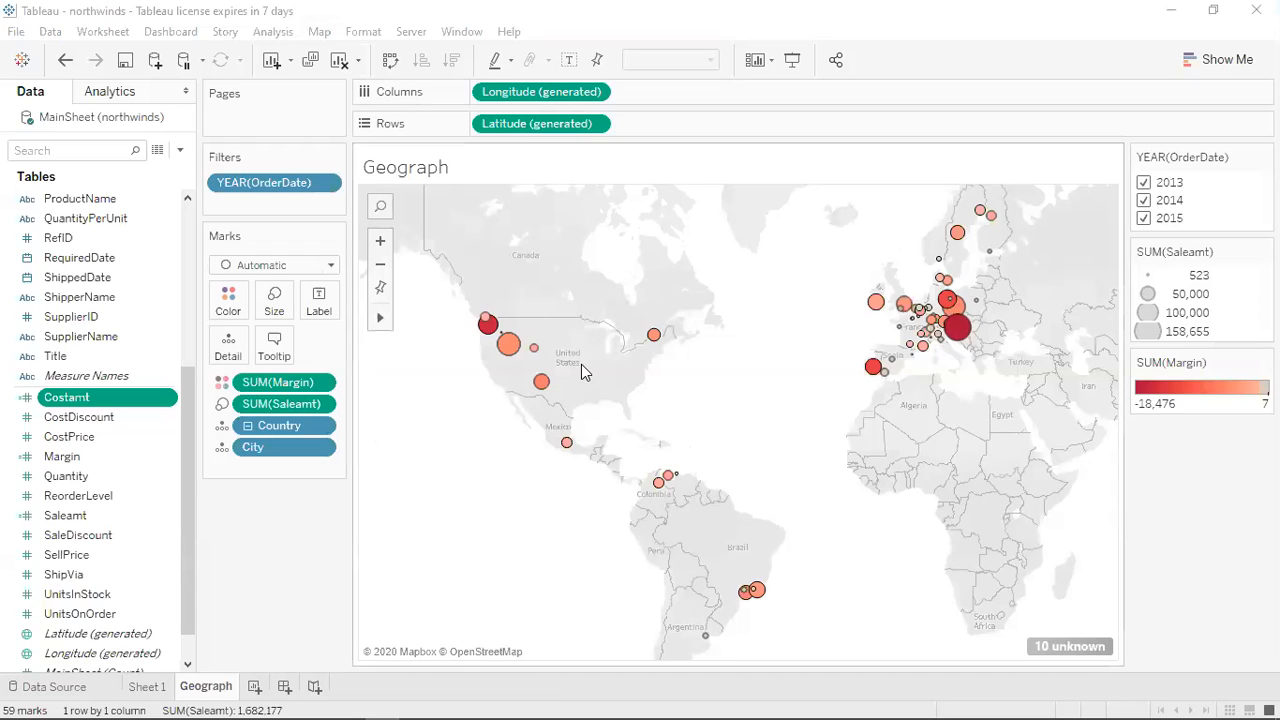
mouse_move(566, 443)
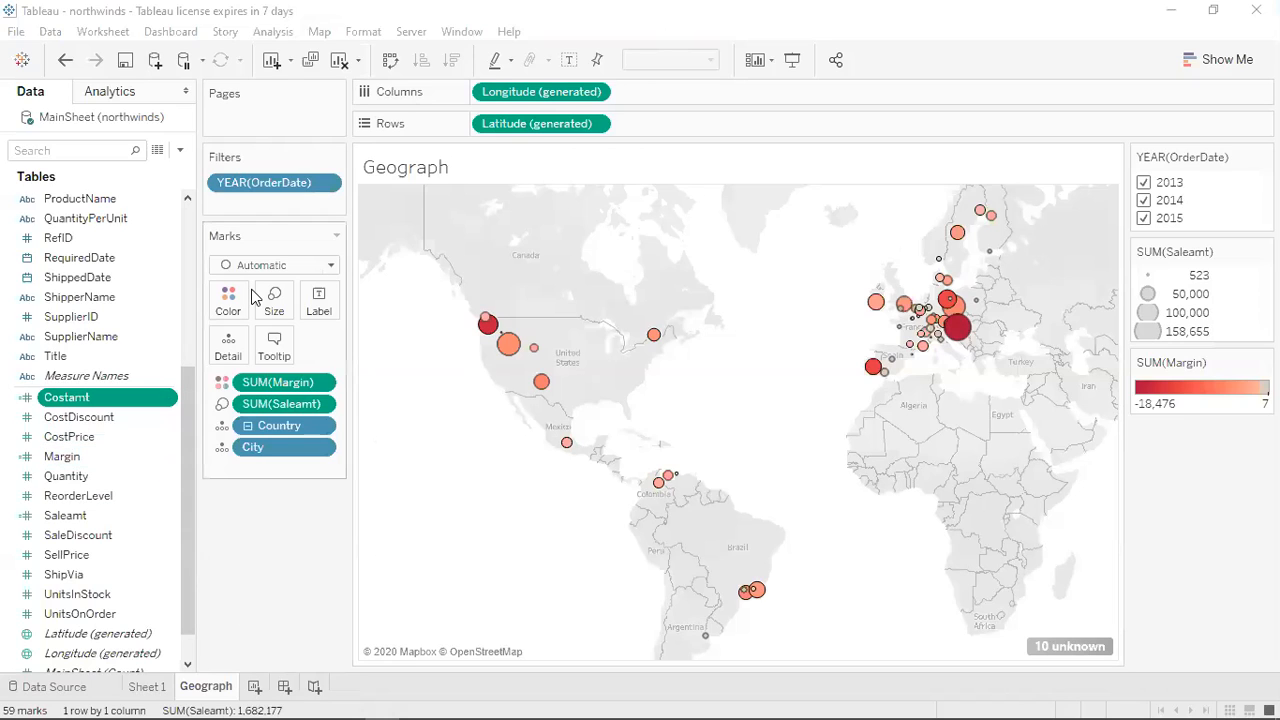
left_click(1143, 188)
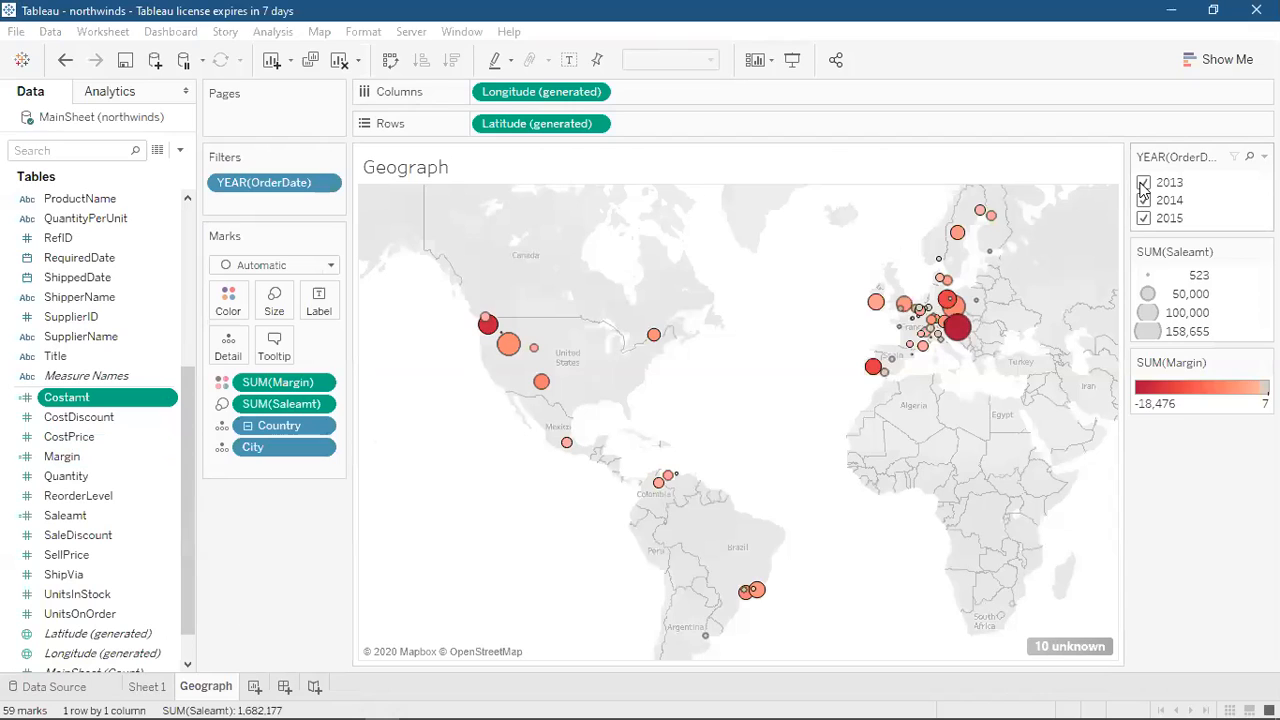
left_click(1143, 200)
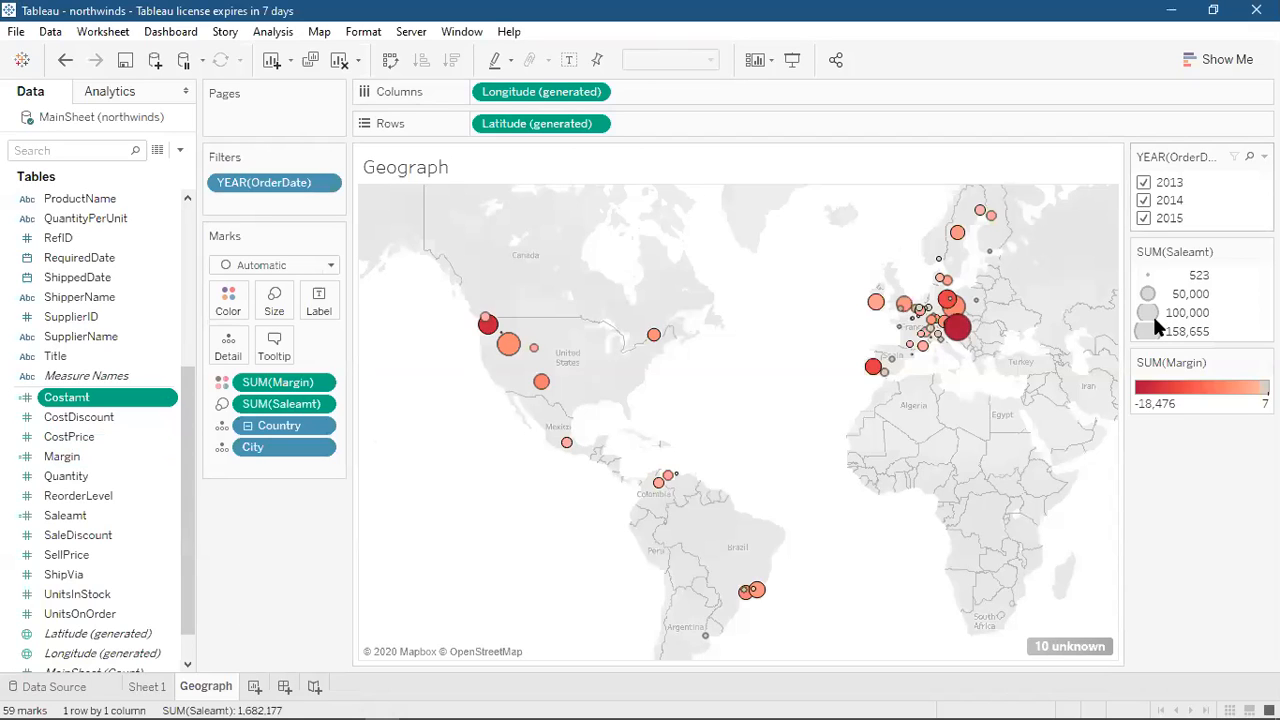
left_click(1153, 315)
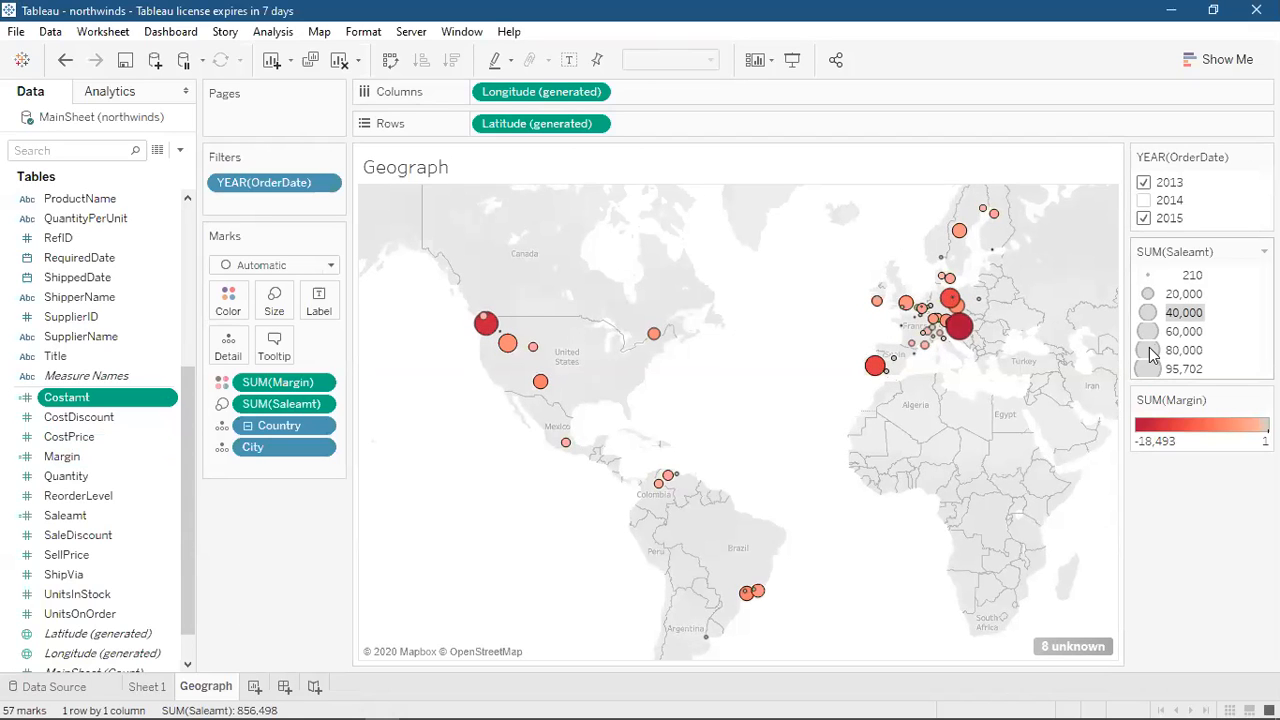
double_click(1147, 294)
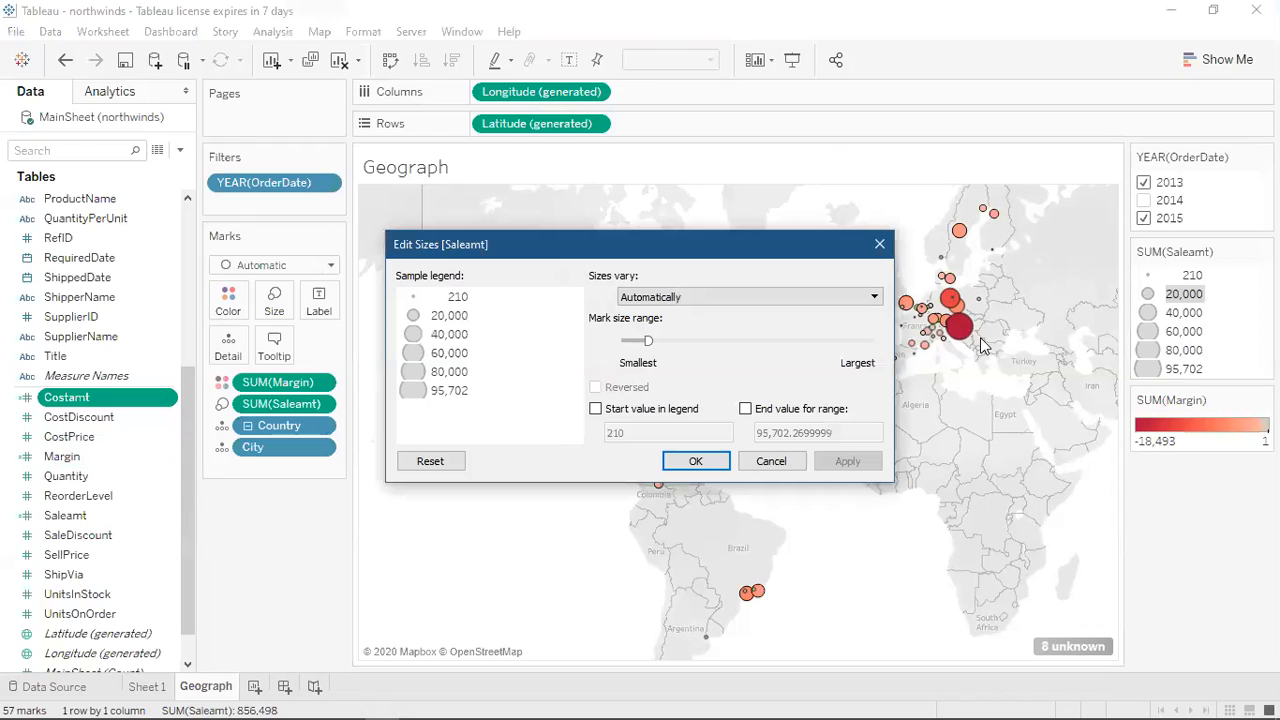
left_click(796, 461)
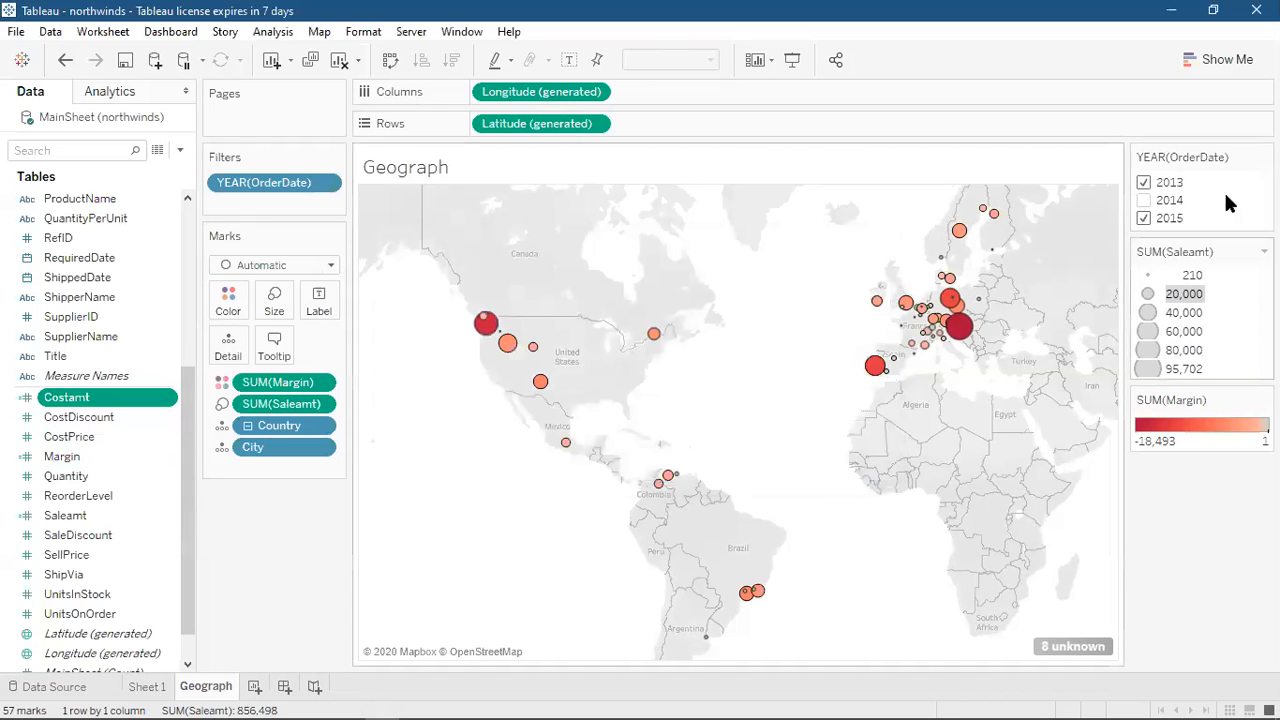
Filter the map to order year 2015 only, leaving out 2013 and 2014.
left_click(1145, 201)
left_click(1144, 188)
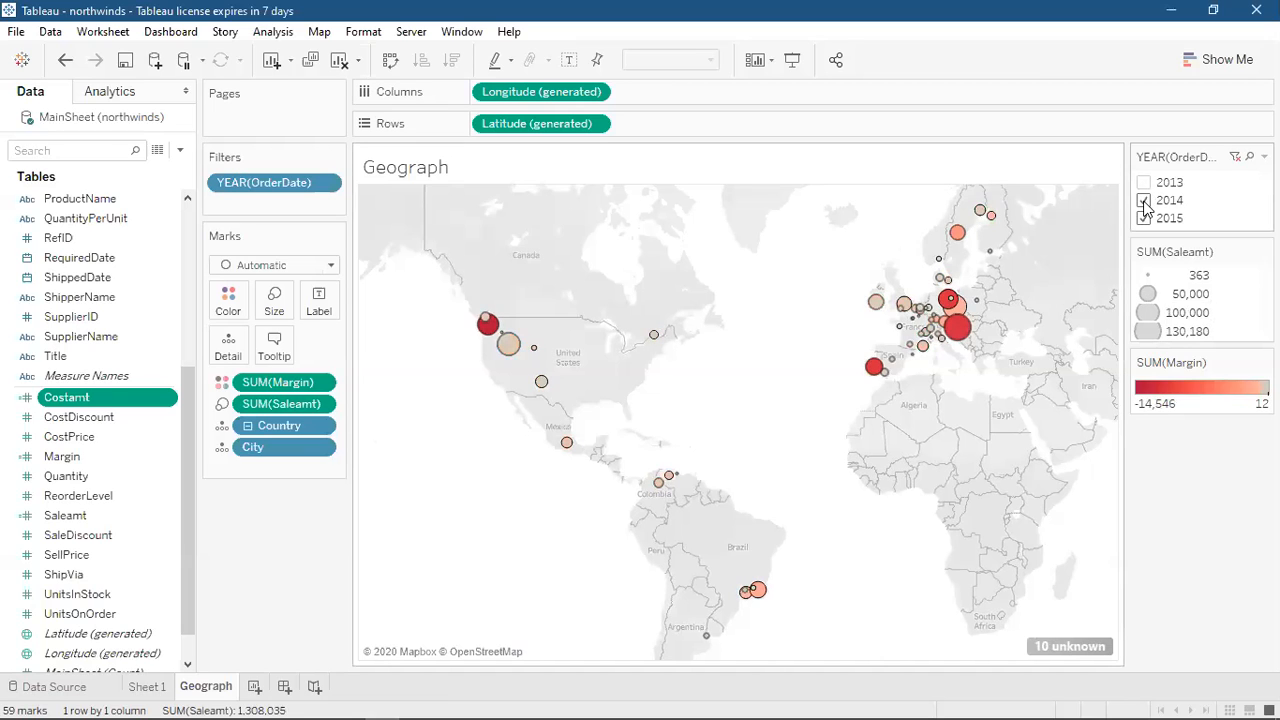
left_click(1144, 201)
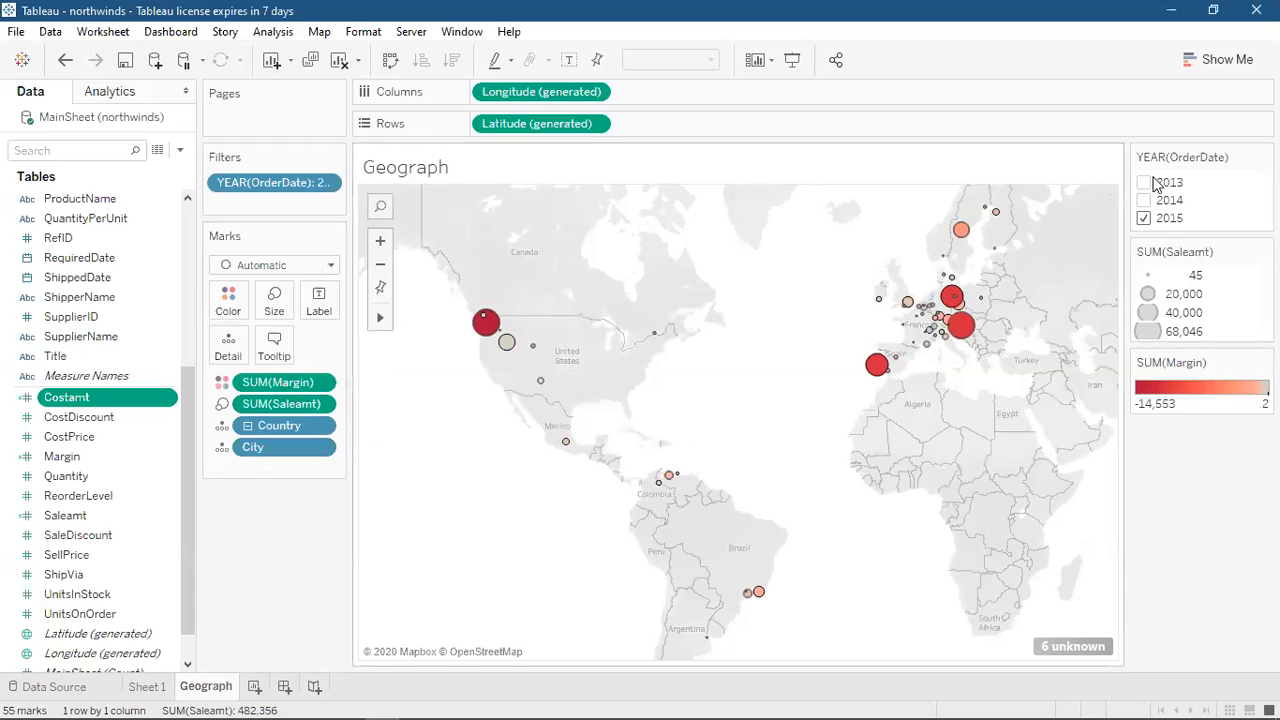
left_click(1144, 219)
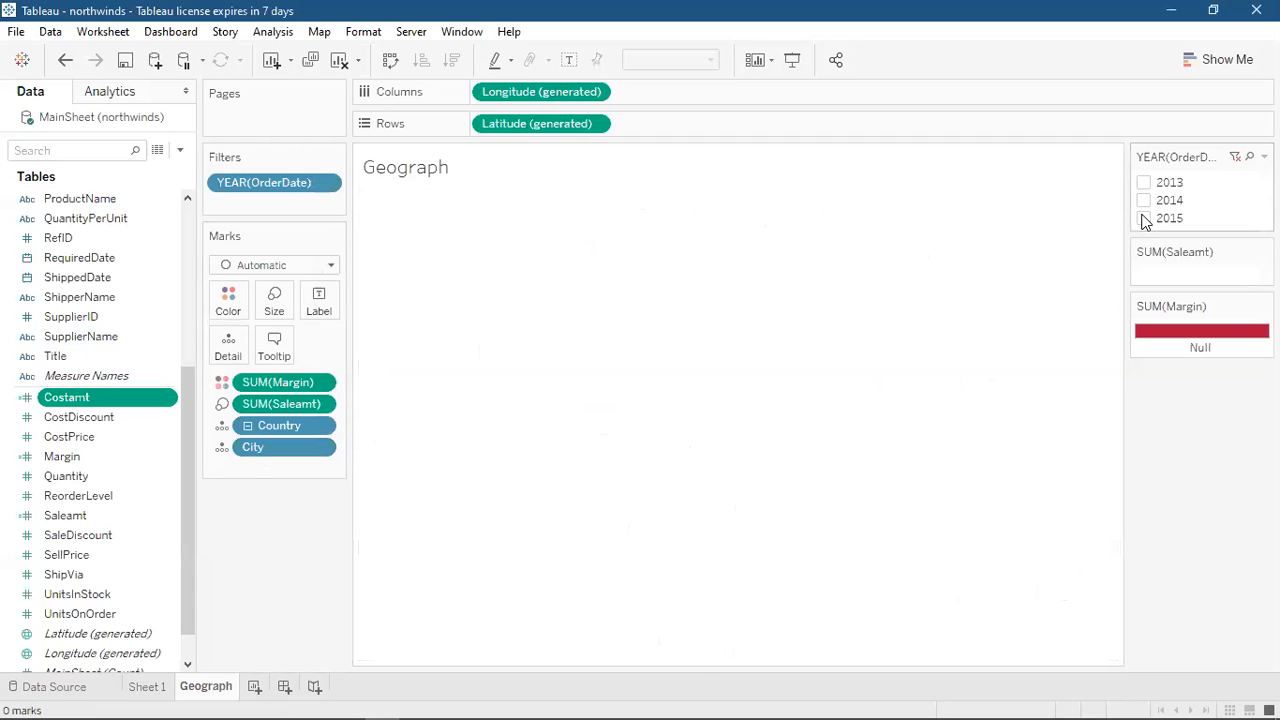
left_click(1144, 219)
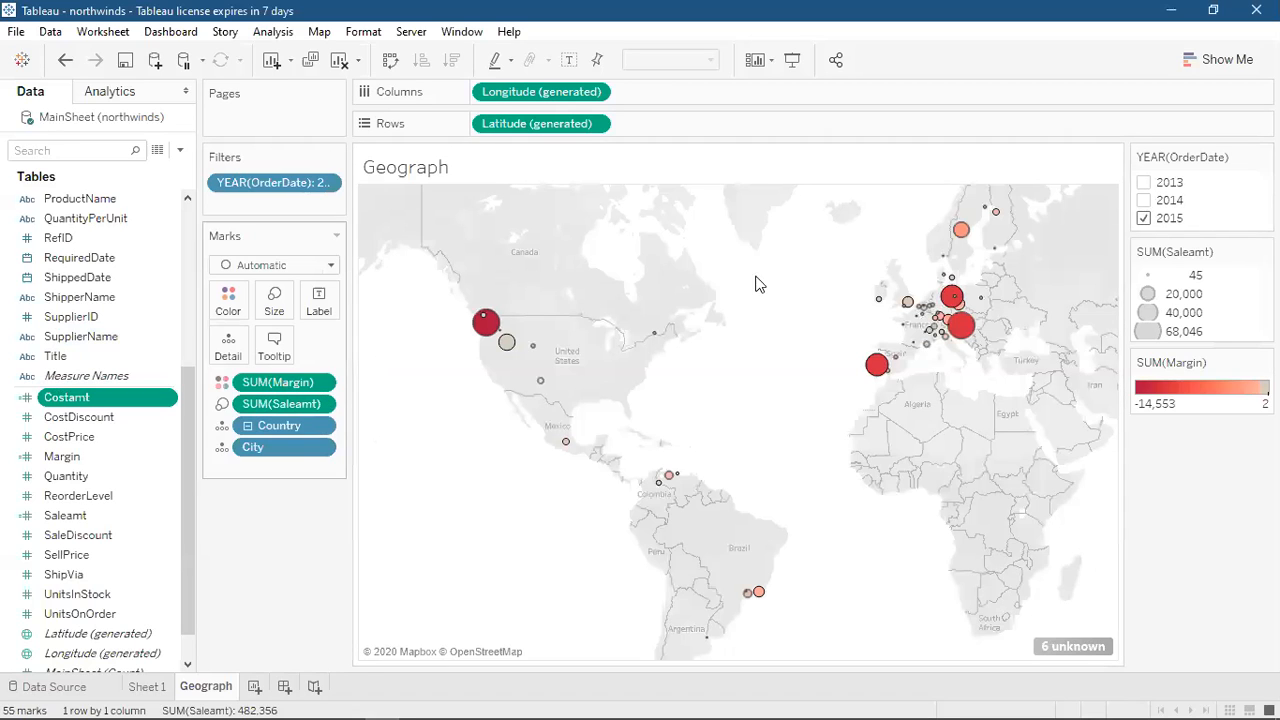
Include 2014 and 2013 in the map's order year filter again.
left_click(1146, 201)
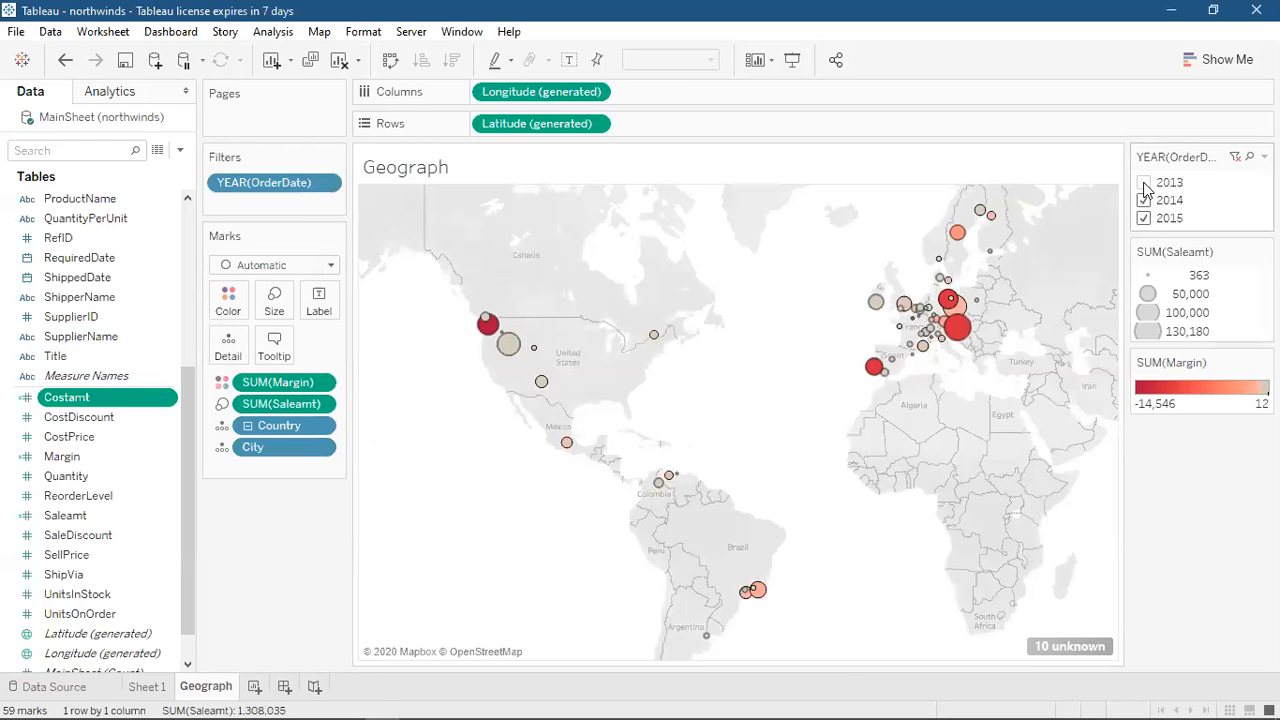
left_click(1146, 184)
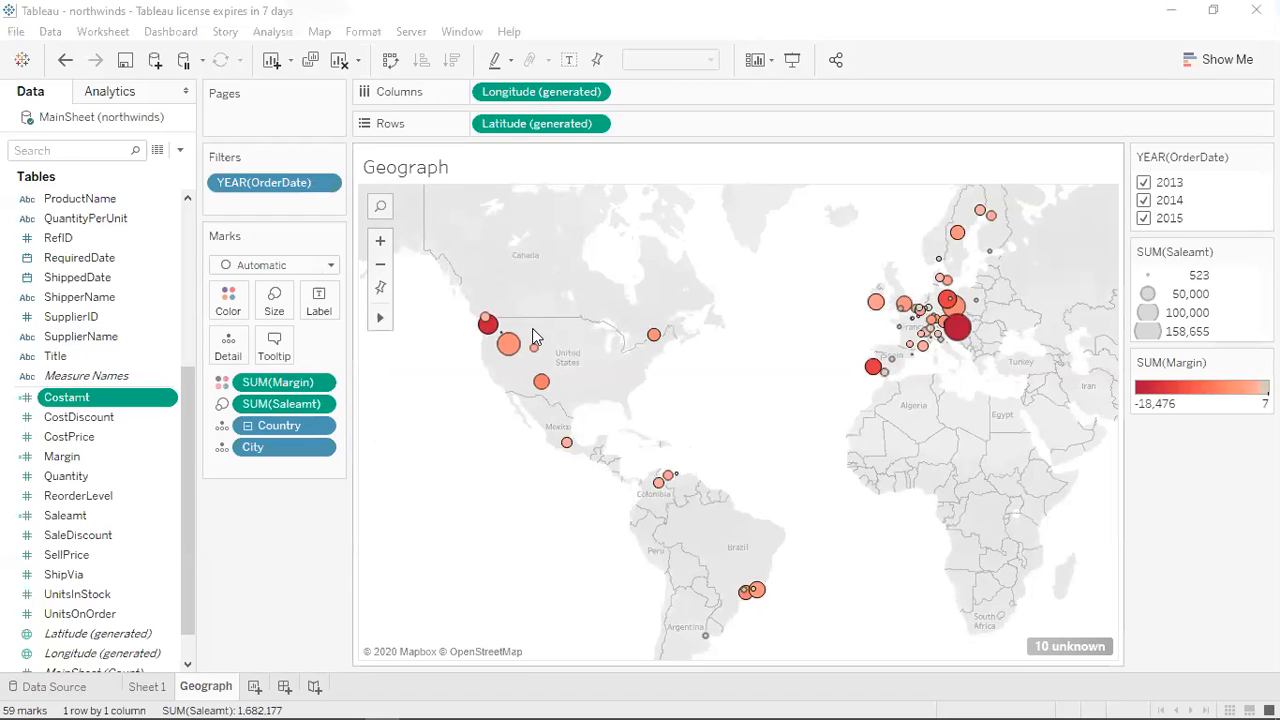
Open the location editor for the map's unknown places and select the matching location for Anchorage.
left_click(1040, 648)
left_click(667, 312)
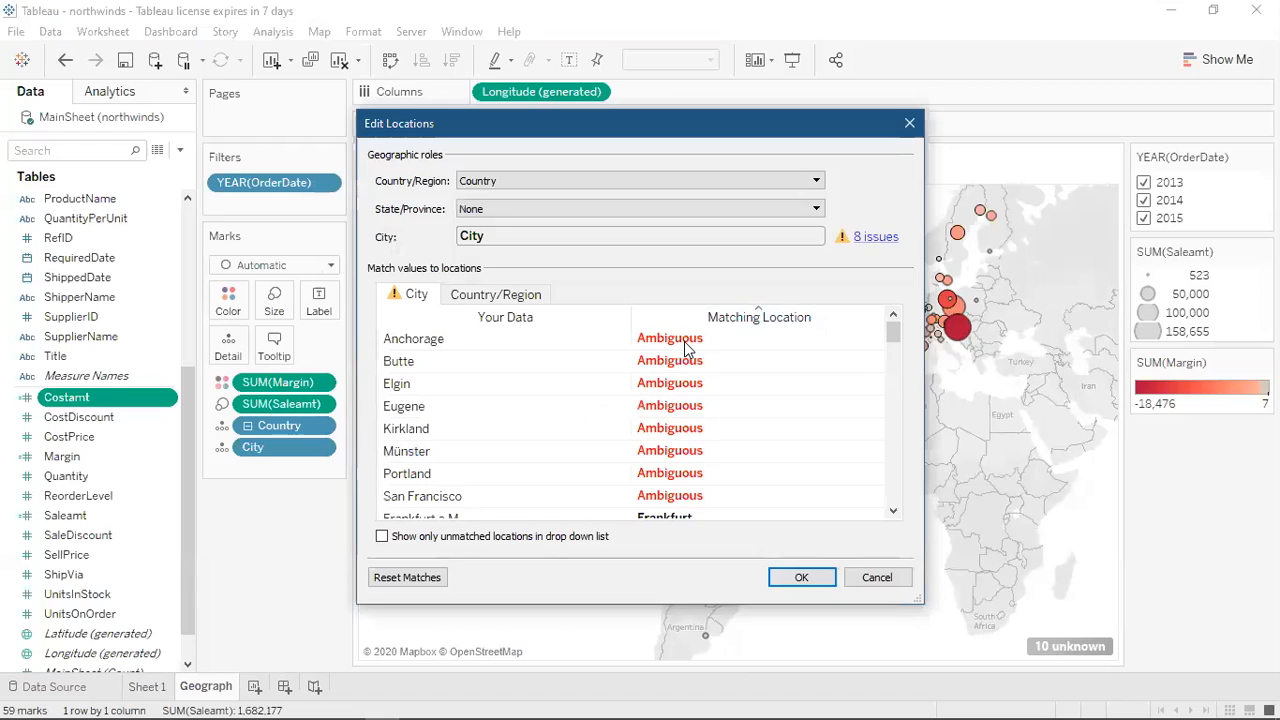
left_click(686, 338)
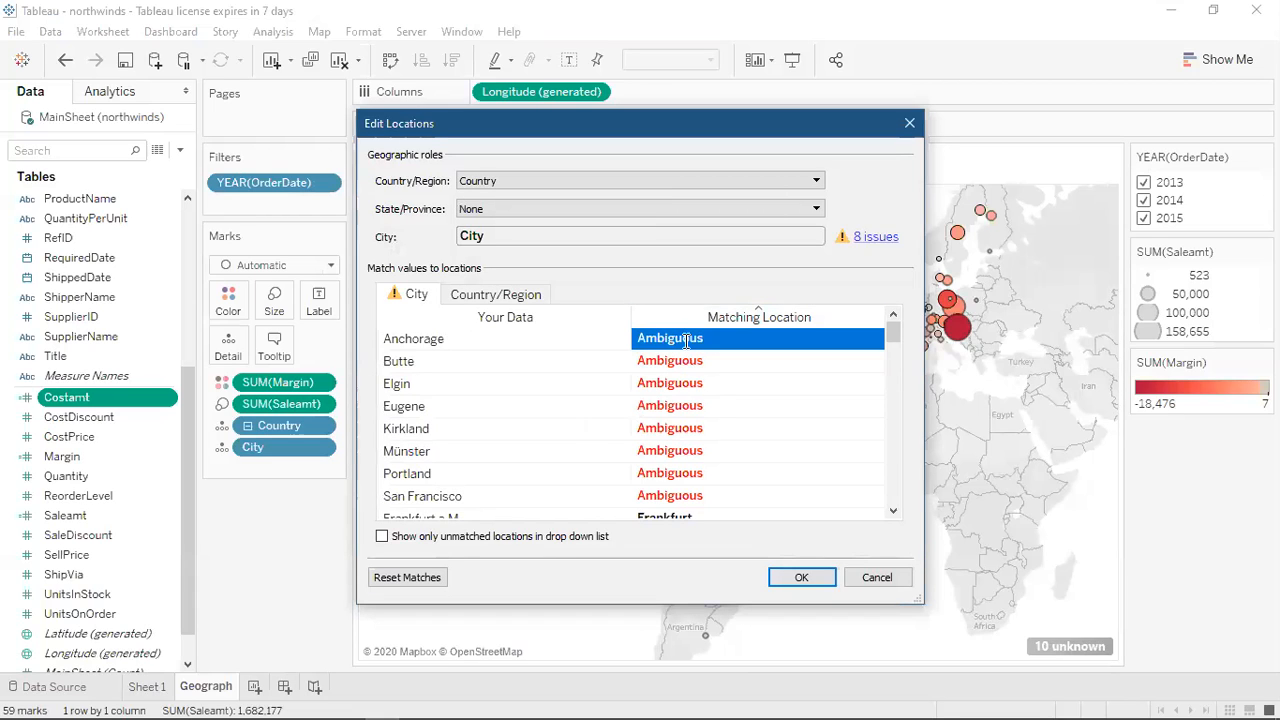
Try fixing the Country/Region geographic role to United States instead of taking it from the Country field.
left_click(812, 180)
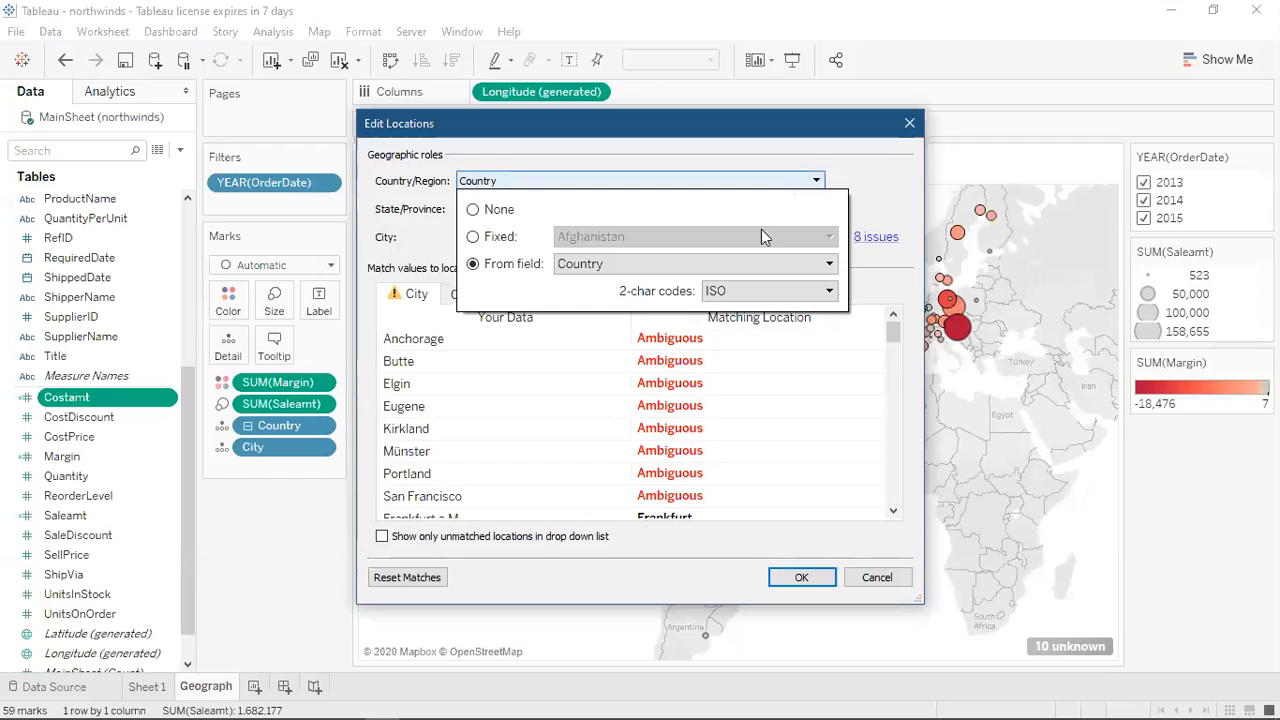
left_click(703, 263)
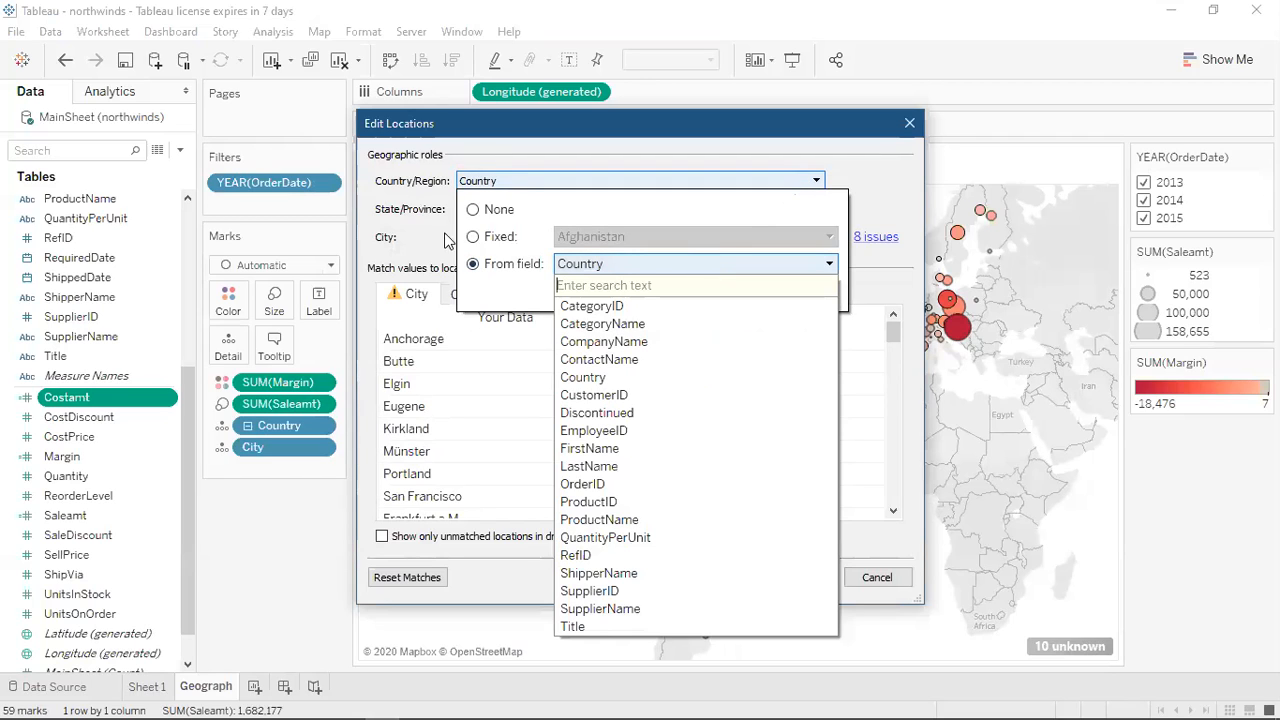
left_click(480, 242)
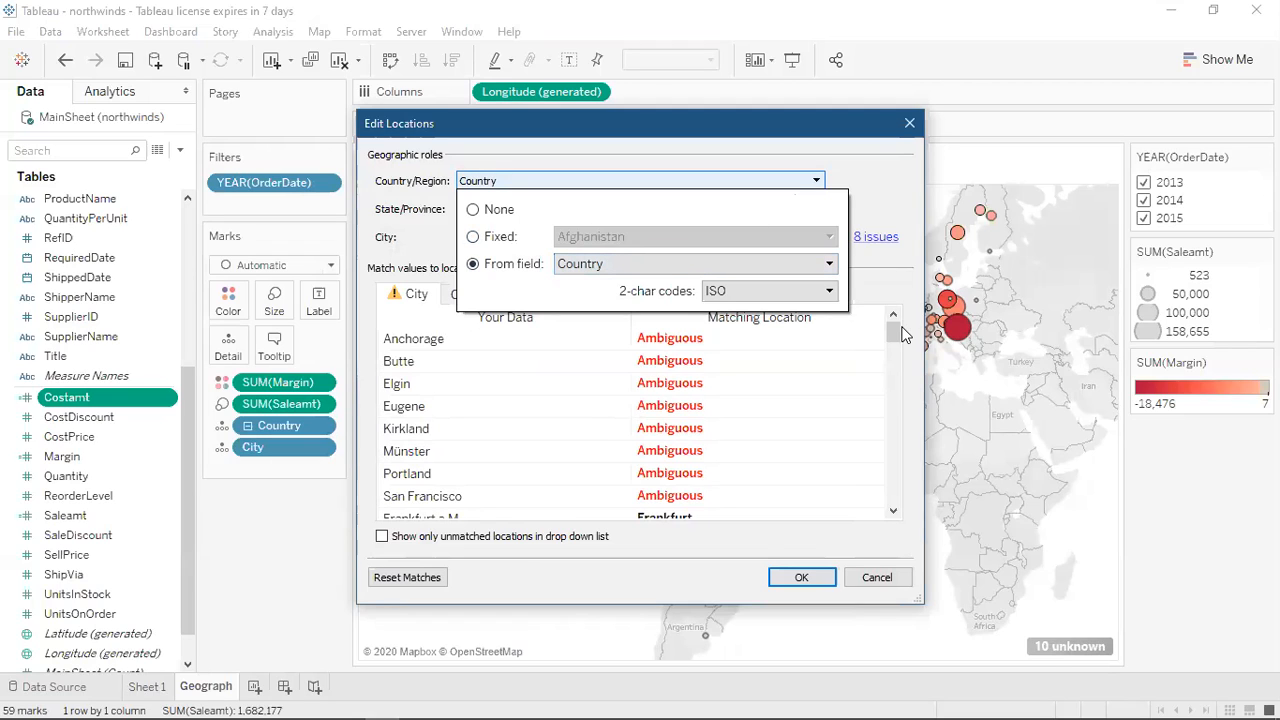
left_click(474, 236)
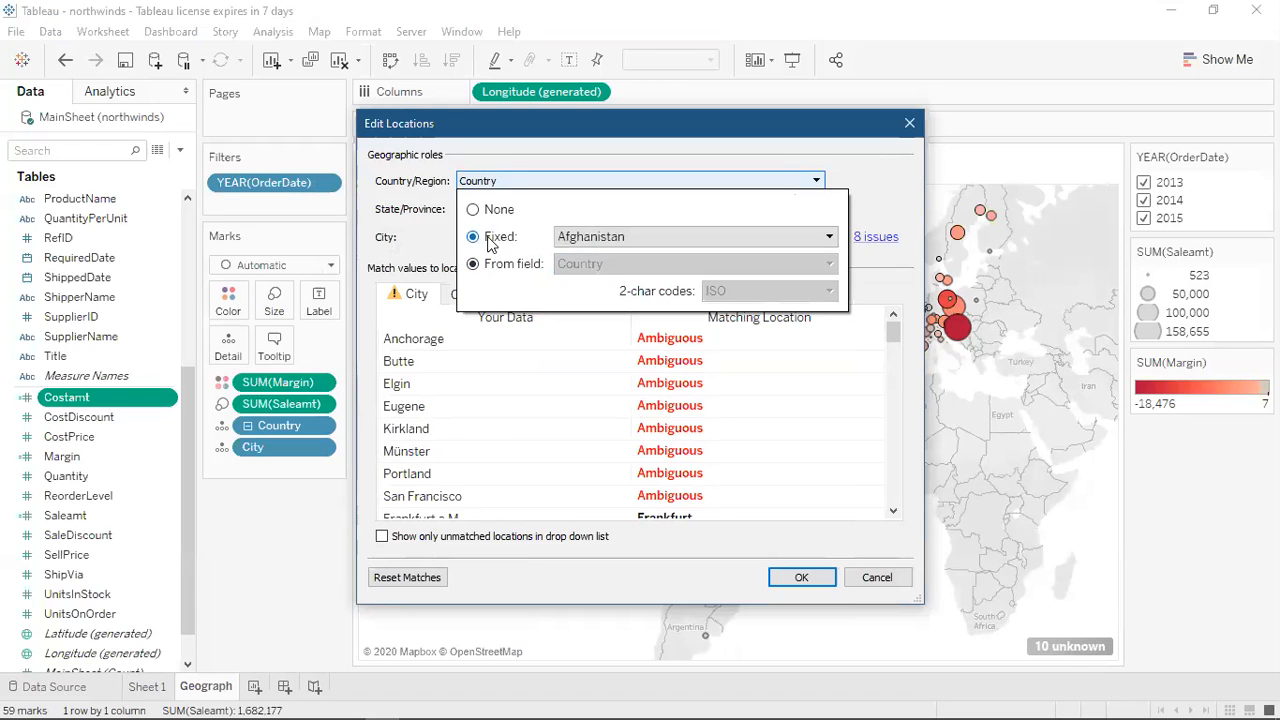
left_click(650, 238)
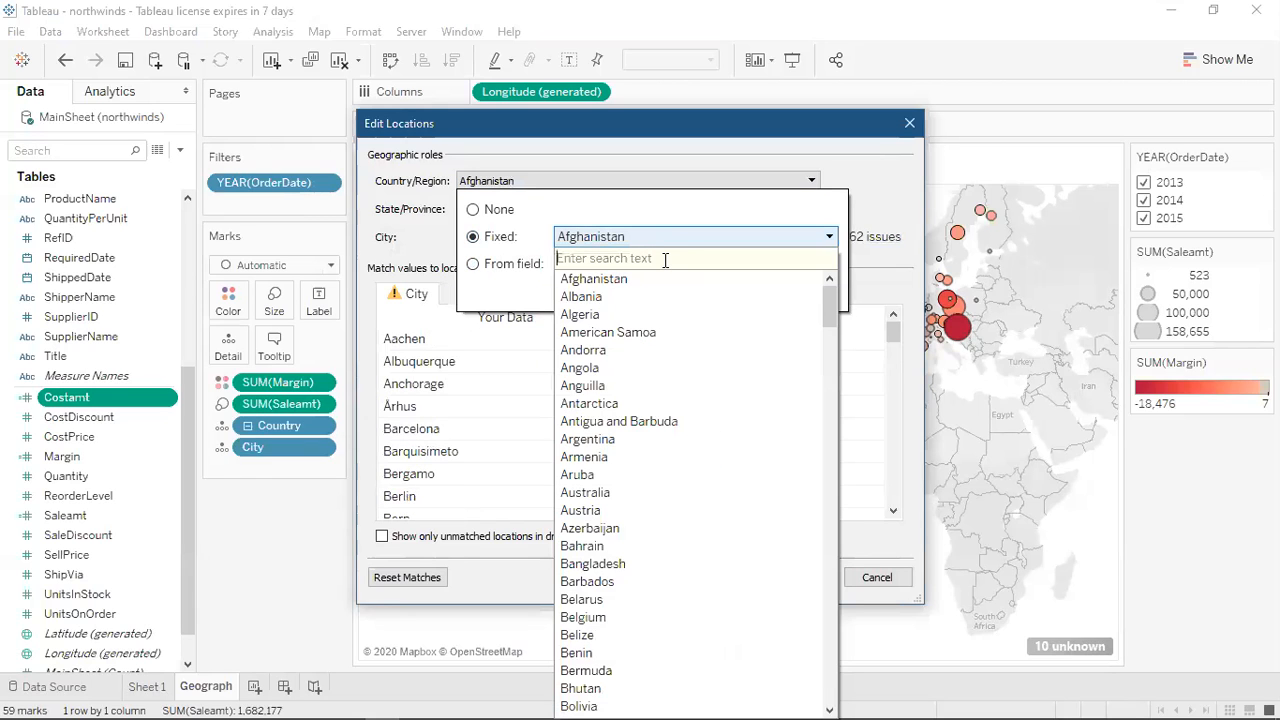
type("united")
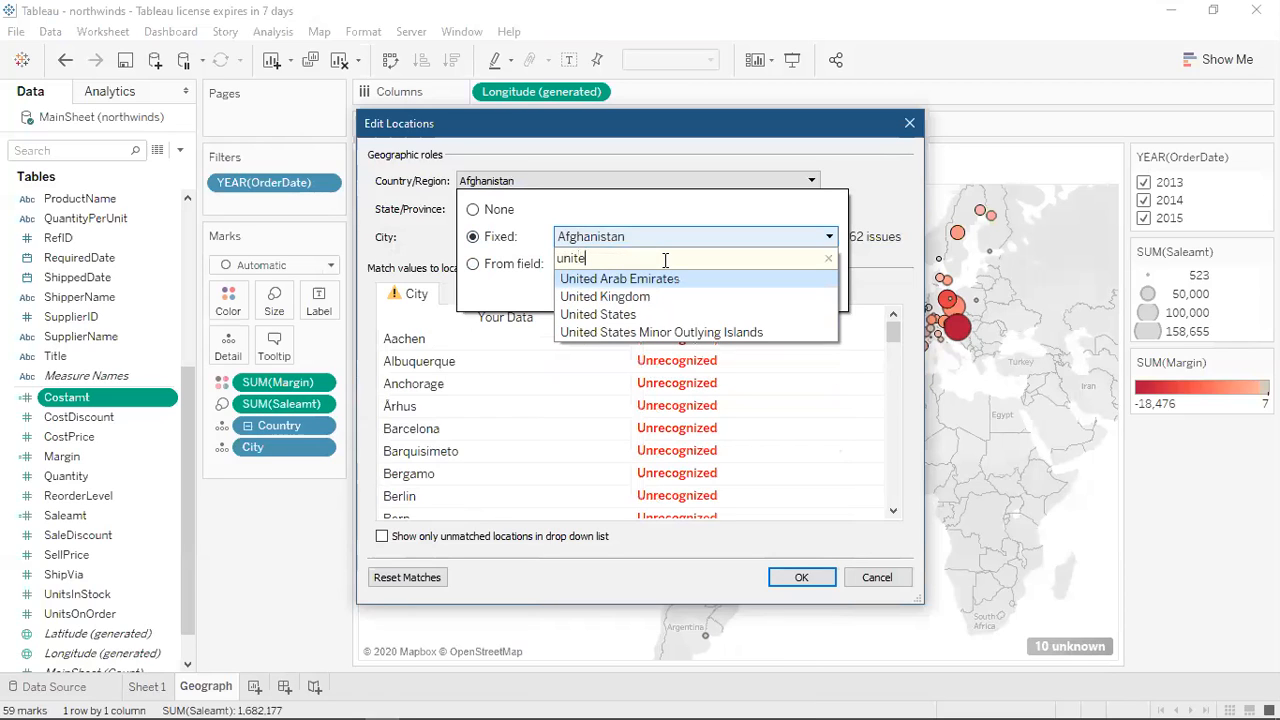
key("Down")
key("Down")
key("Down")
key("Up")
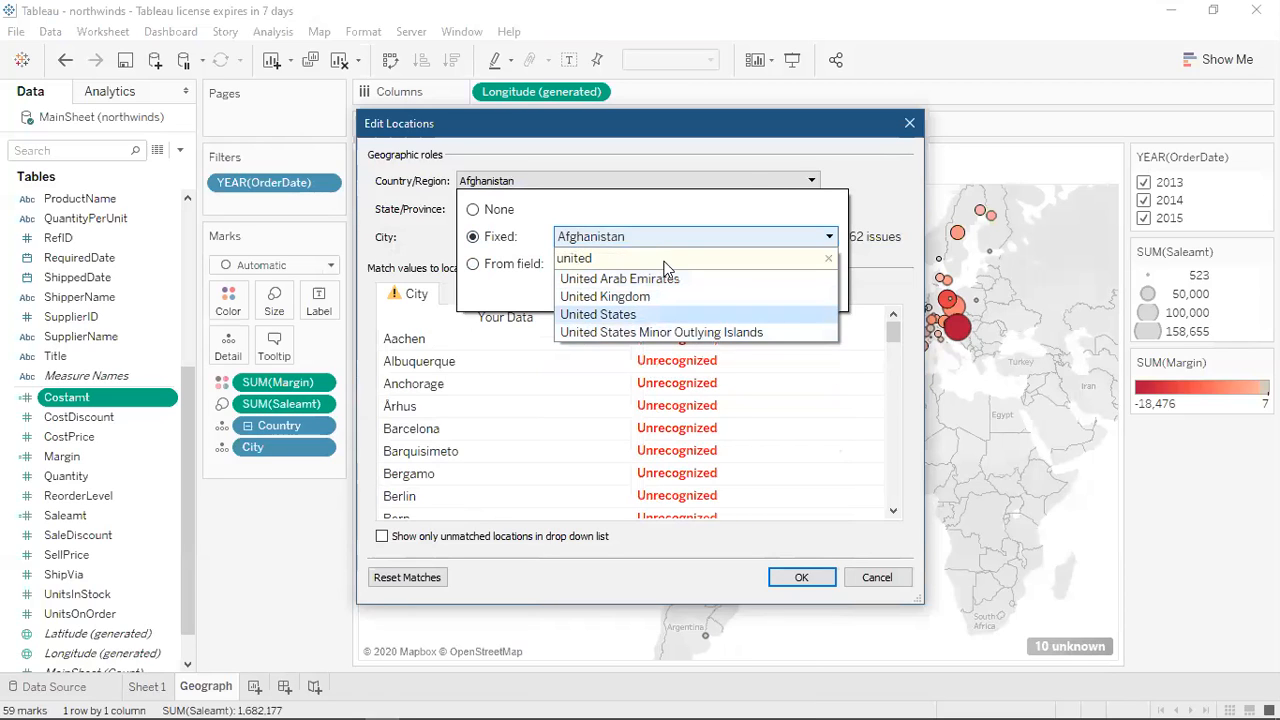
key("Return")
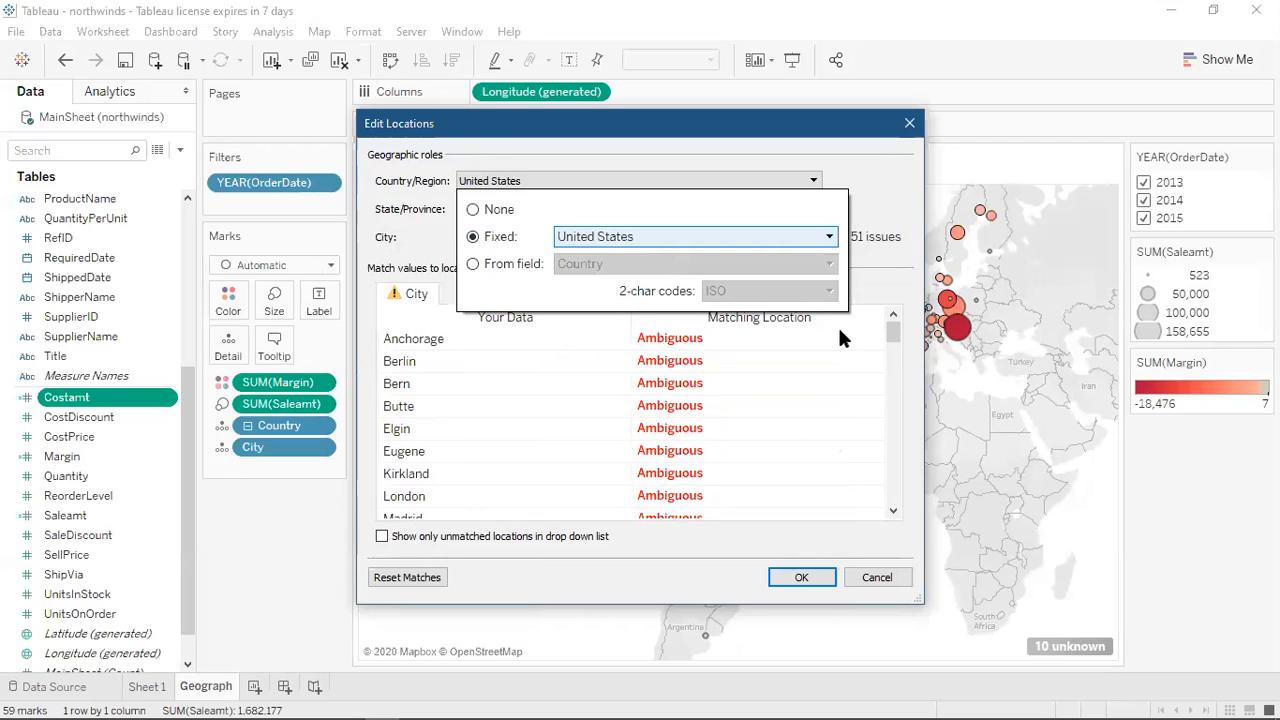
left_click(890, 285)
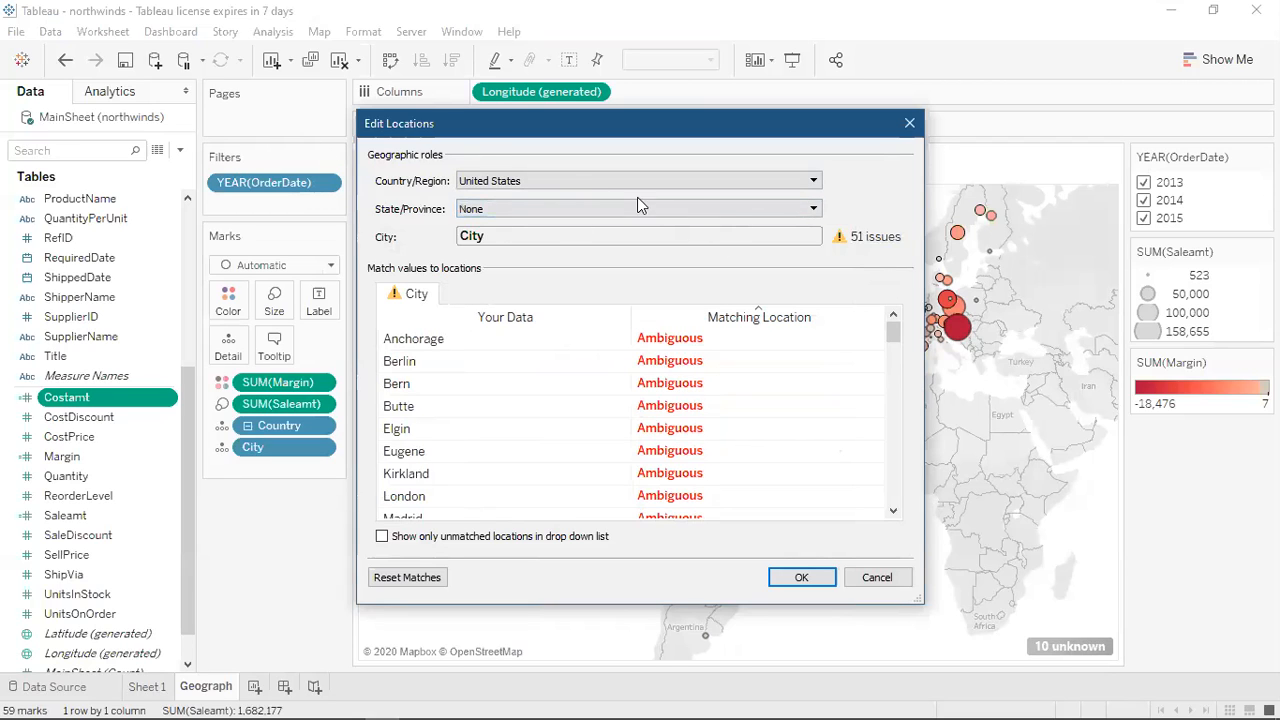
Try setting the Country/Region geographic role to None, and discard the location edits.
left_click(750, 182)
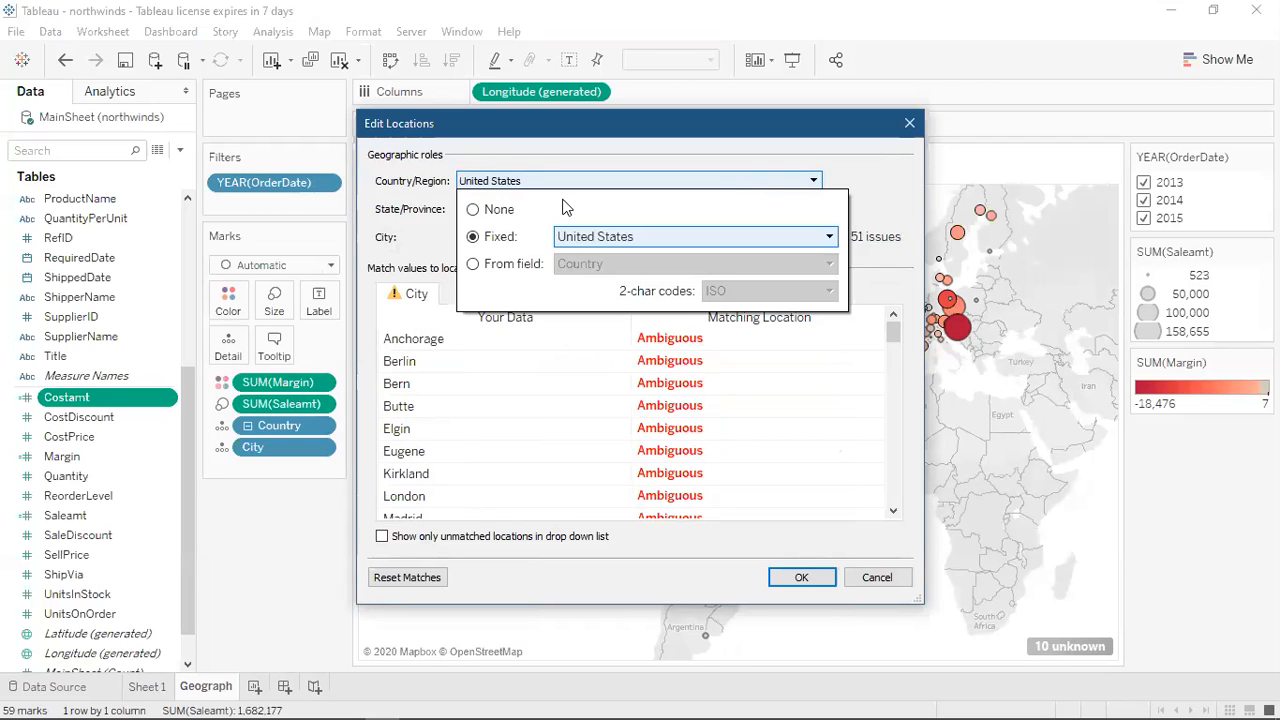
left_click(473, 209)
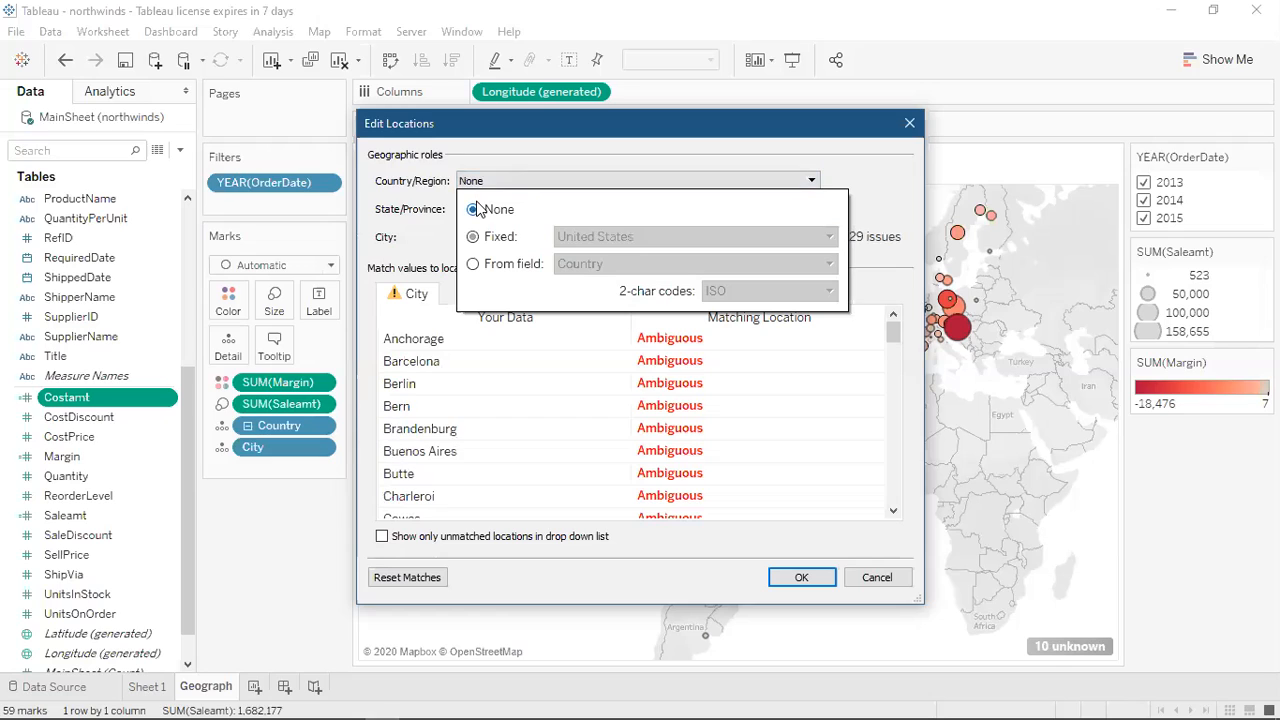
left_click(823, 501)
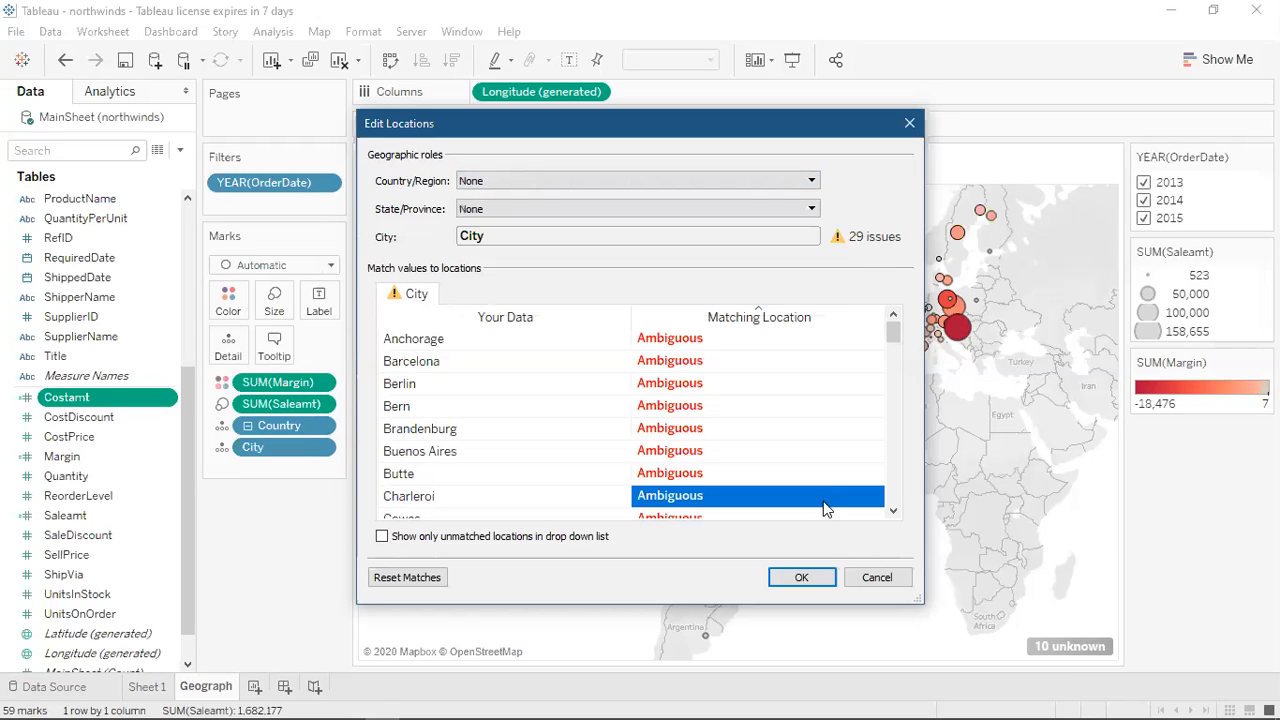
left_click(888, 578)
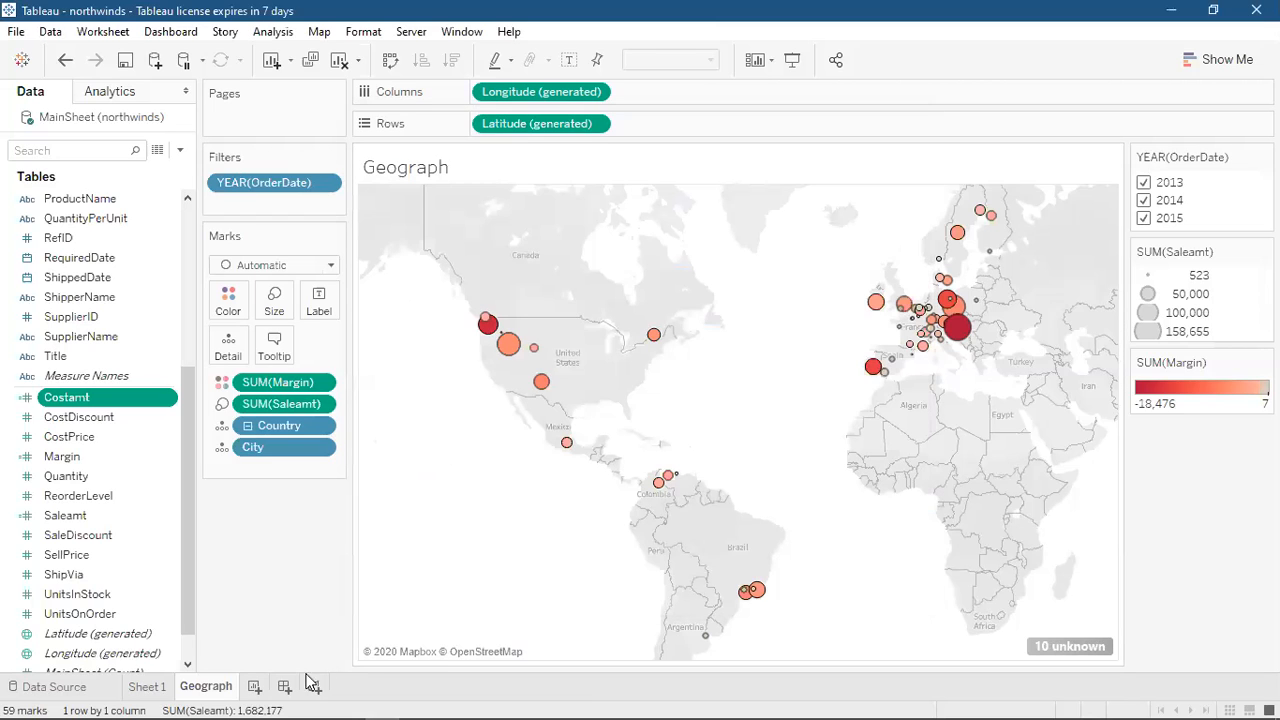
View the monthly sales chart on Sheet 1 and return to the Geograph worksheet.
left_click(146, 687)
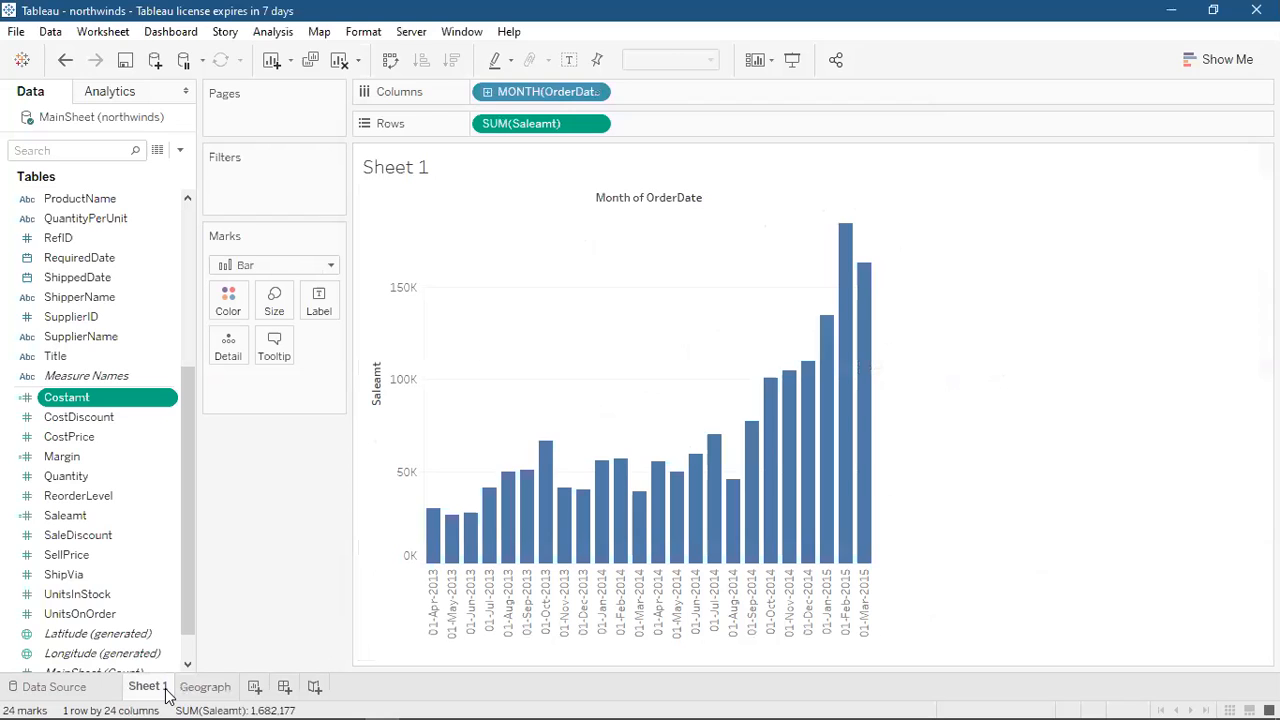
left_click(205, 687)
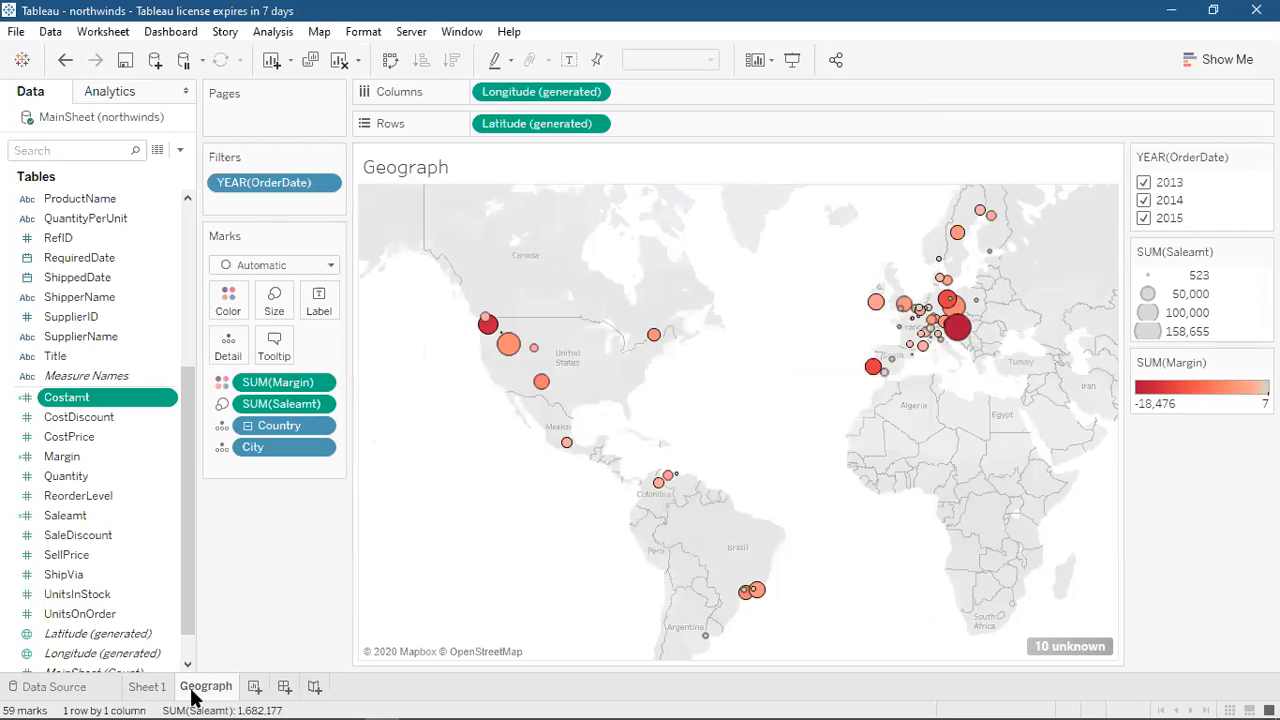
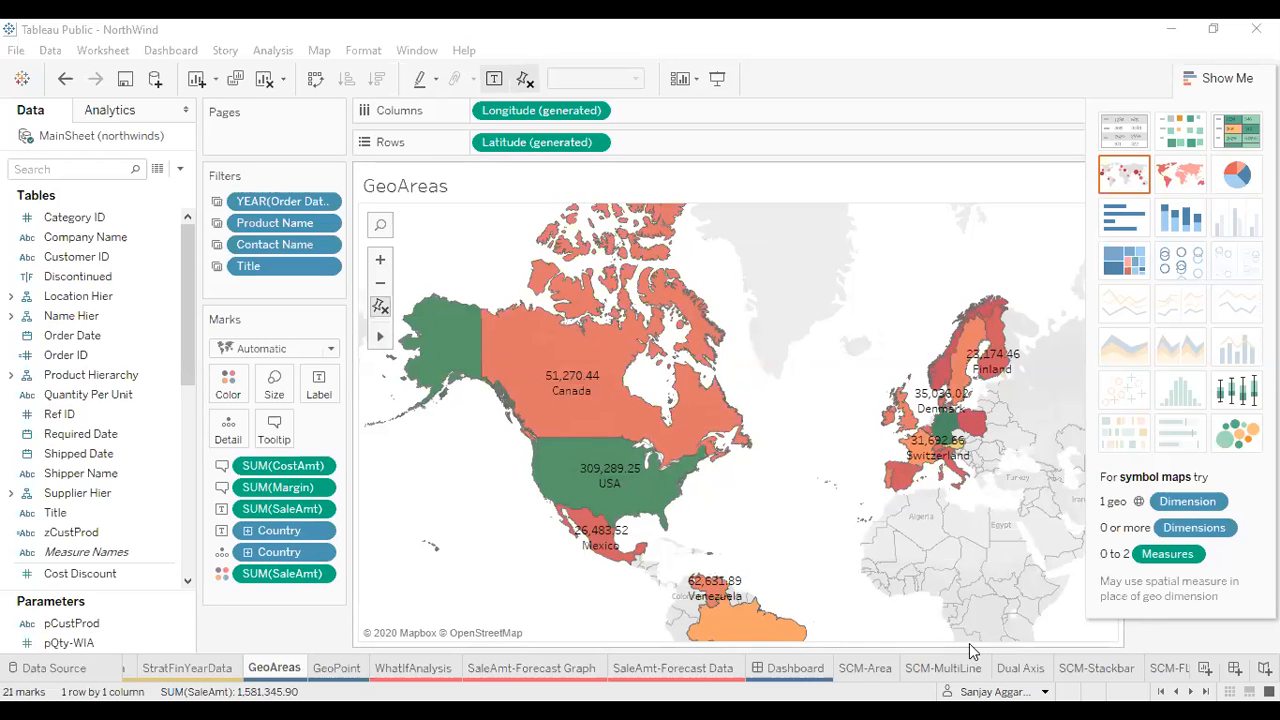
Aggregate the measures in the MaxMin worksheet of the Order_Details_08062020 workbook.
mouse_move(697, 407)
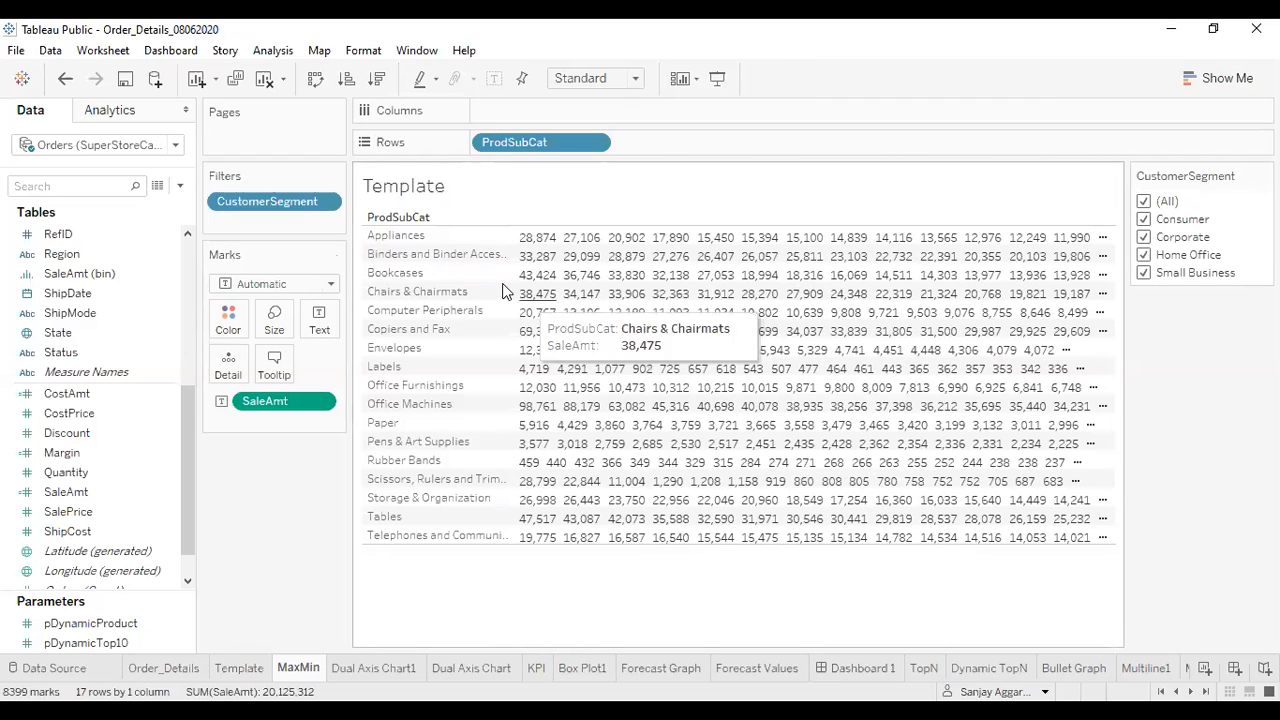
left_click(281, 56)
left_click(291, 94)
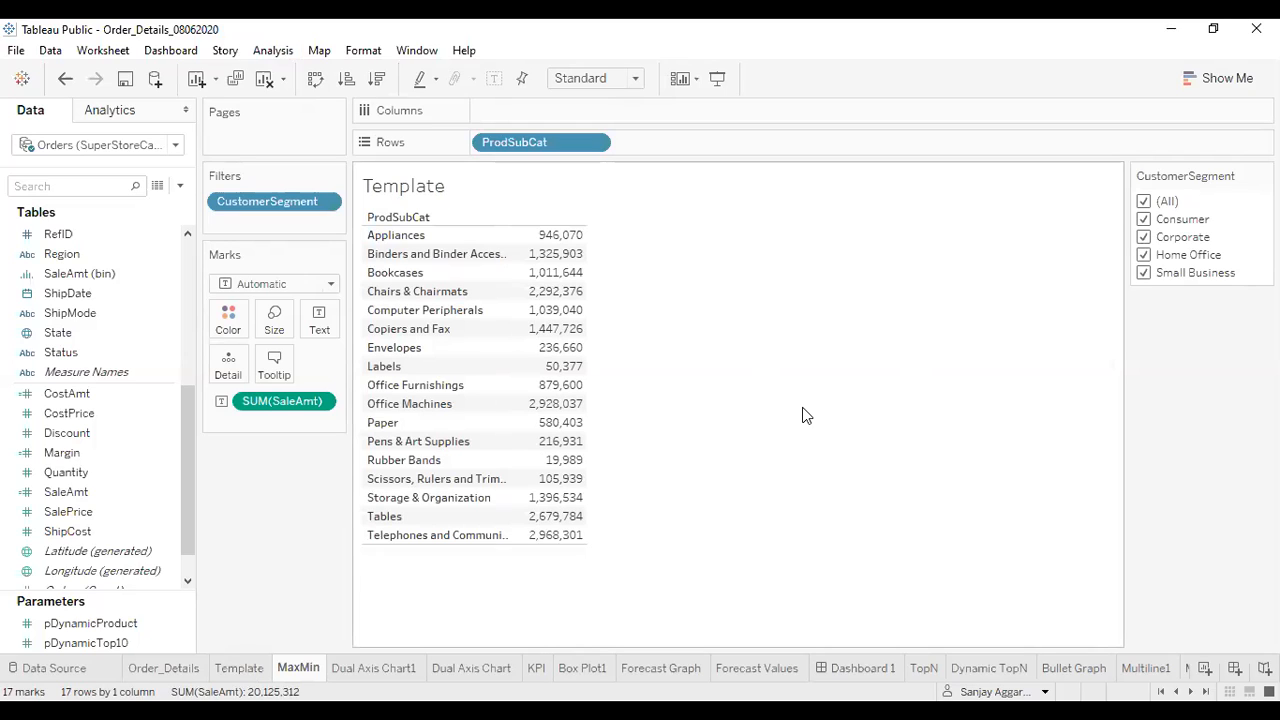
View the suggested chart types for the aggregated table, and disaggregate its measures for comparison.
left_click(1210, 78)
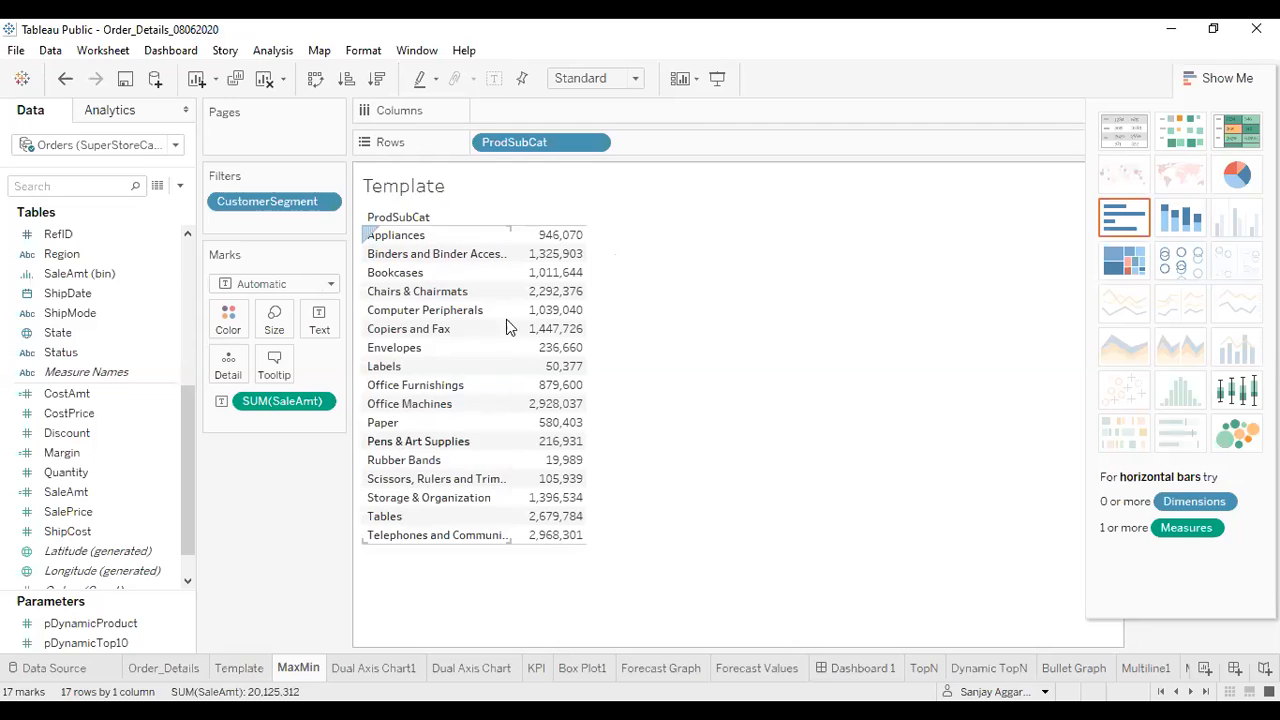
mouse_move(571, 247)
left_click(273, 51)
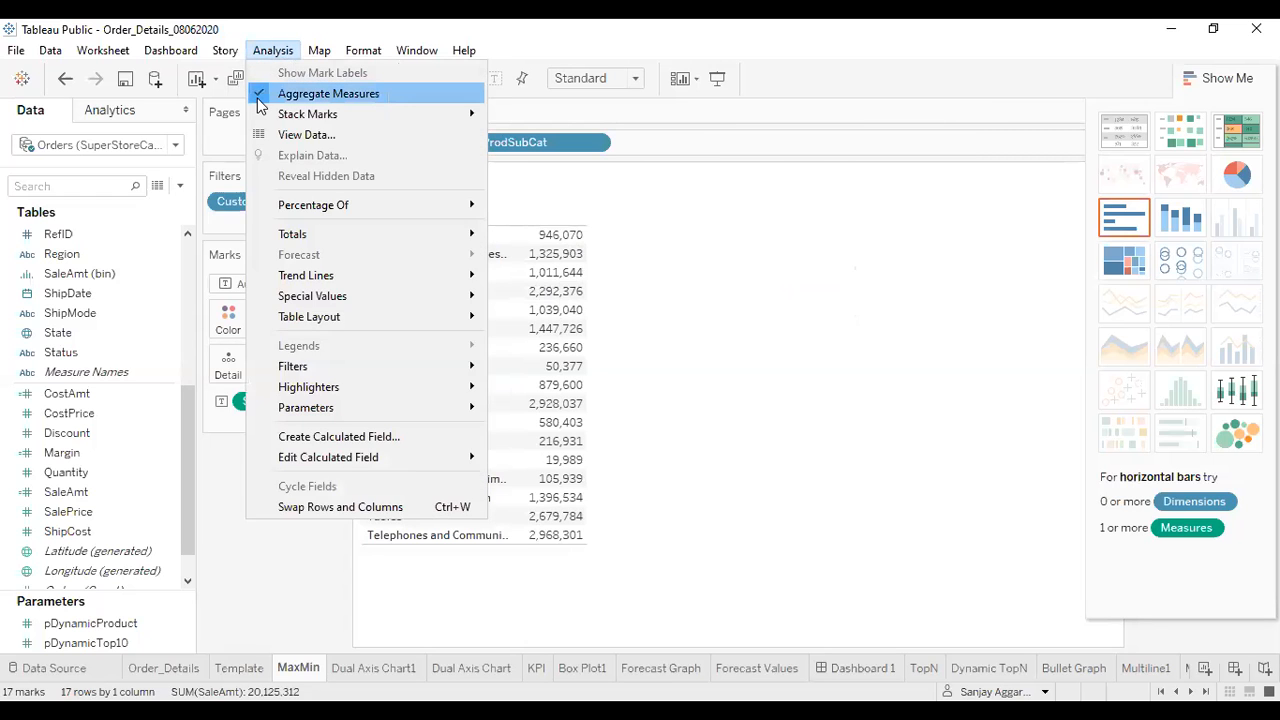
left_click(257, 93)
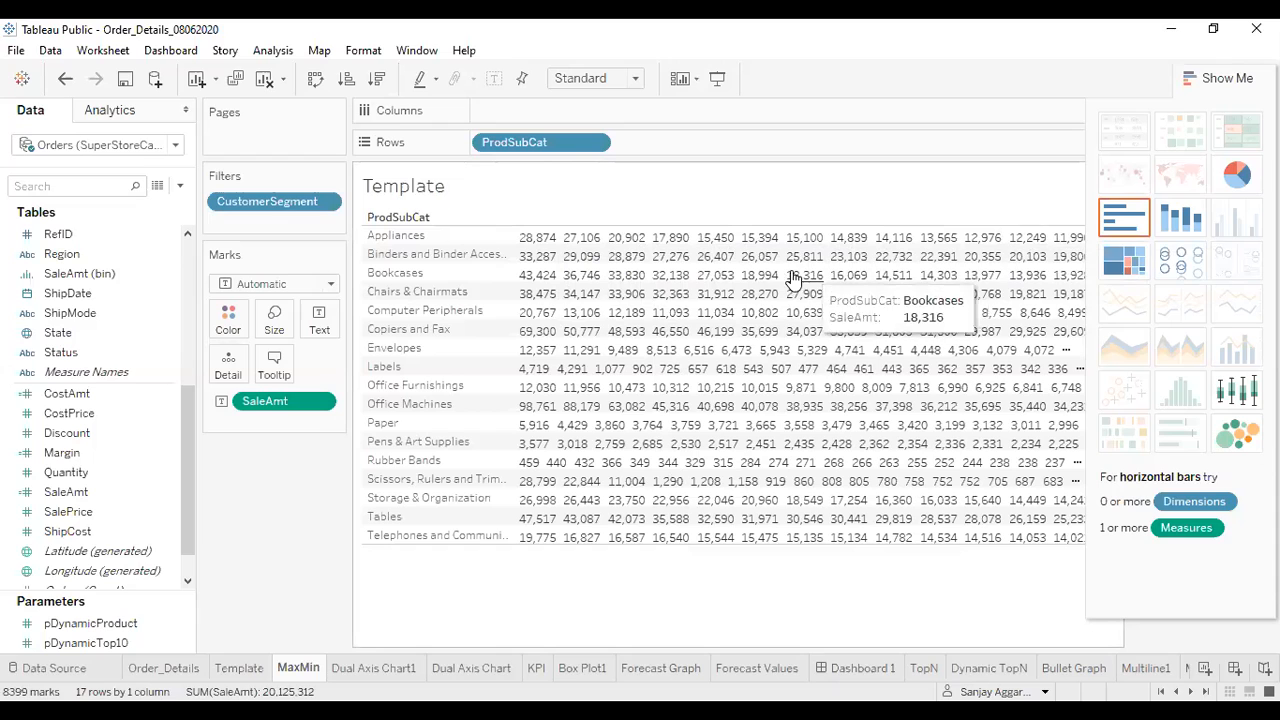
left_click(1229, 83)
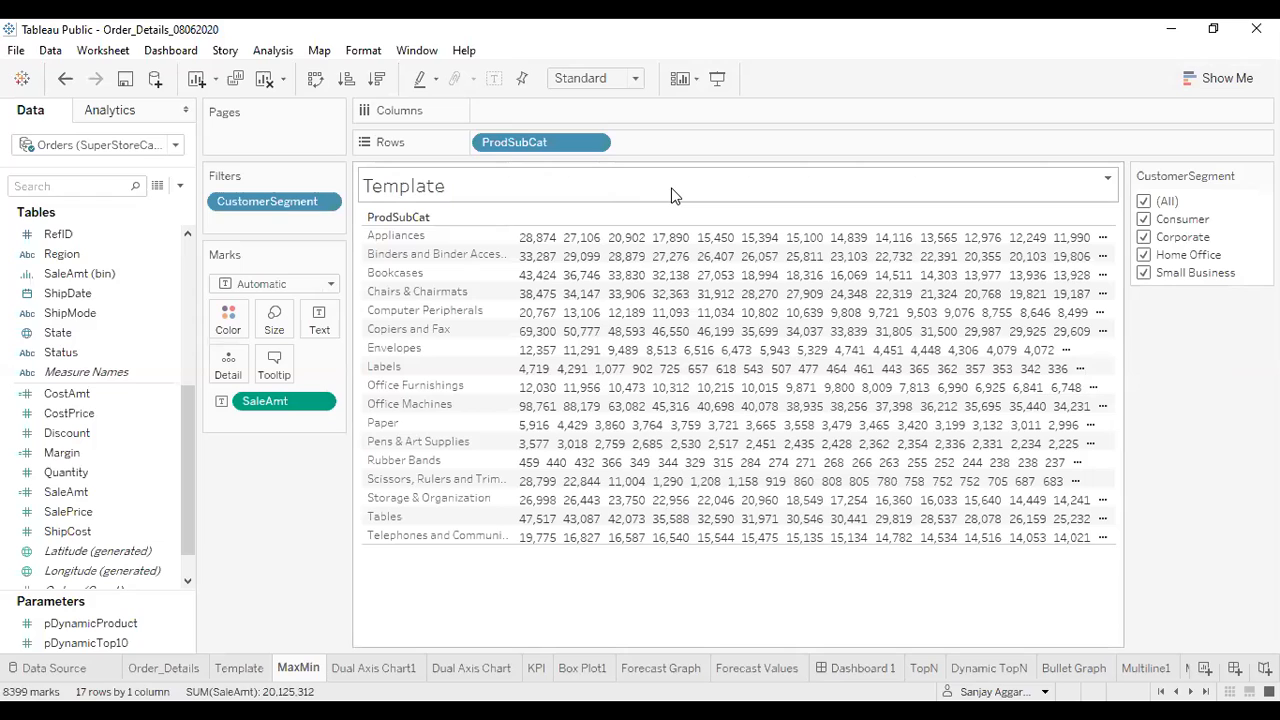
Turn measure aggregation back on for the product subcategory table.
left_click(273, 50)
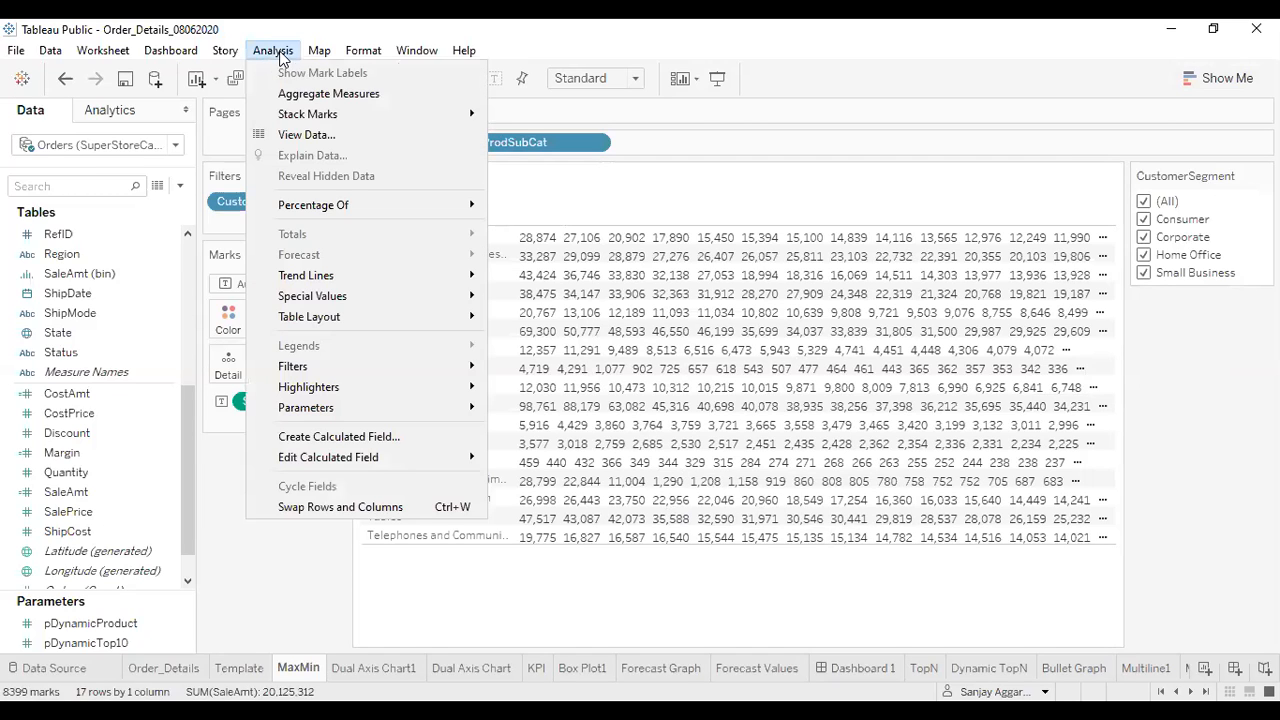
left_click(704, 193)
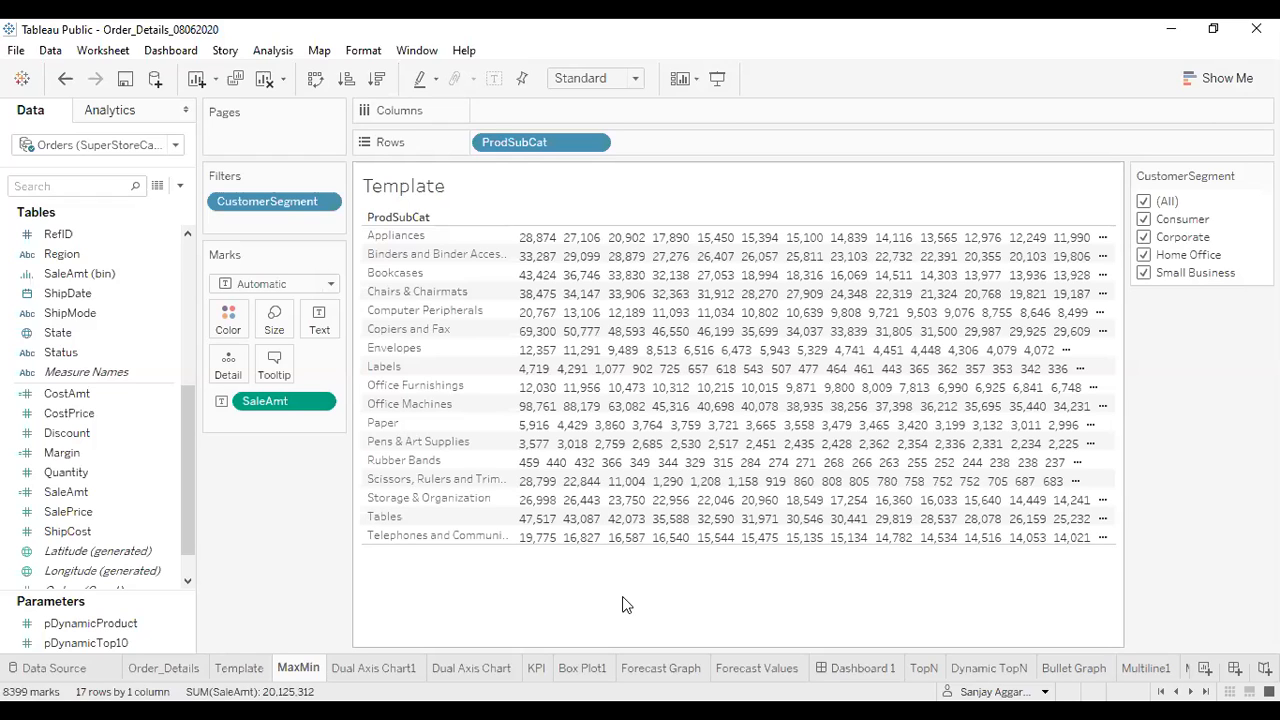
left_click(273, 50)
left_click(300, 92)
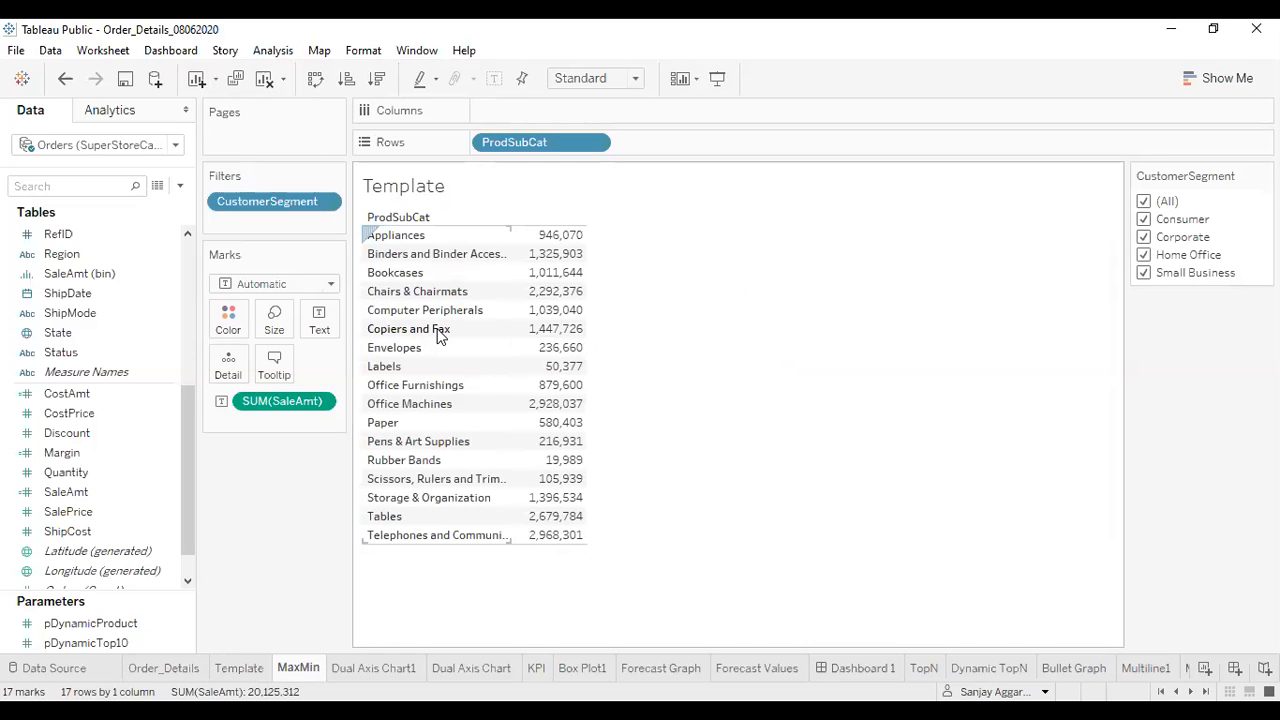
Disaggregate the SaleAmt values once more to compare individual sales, and restore the aggregated totals.
mouse_move(548, 333)
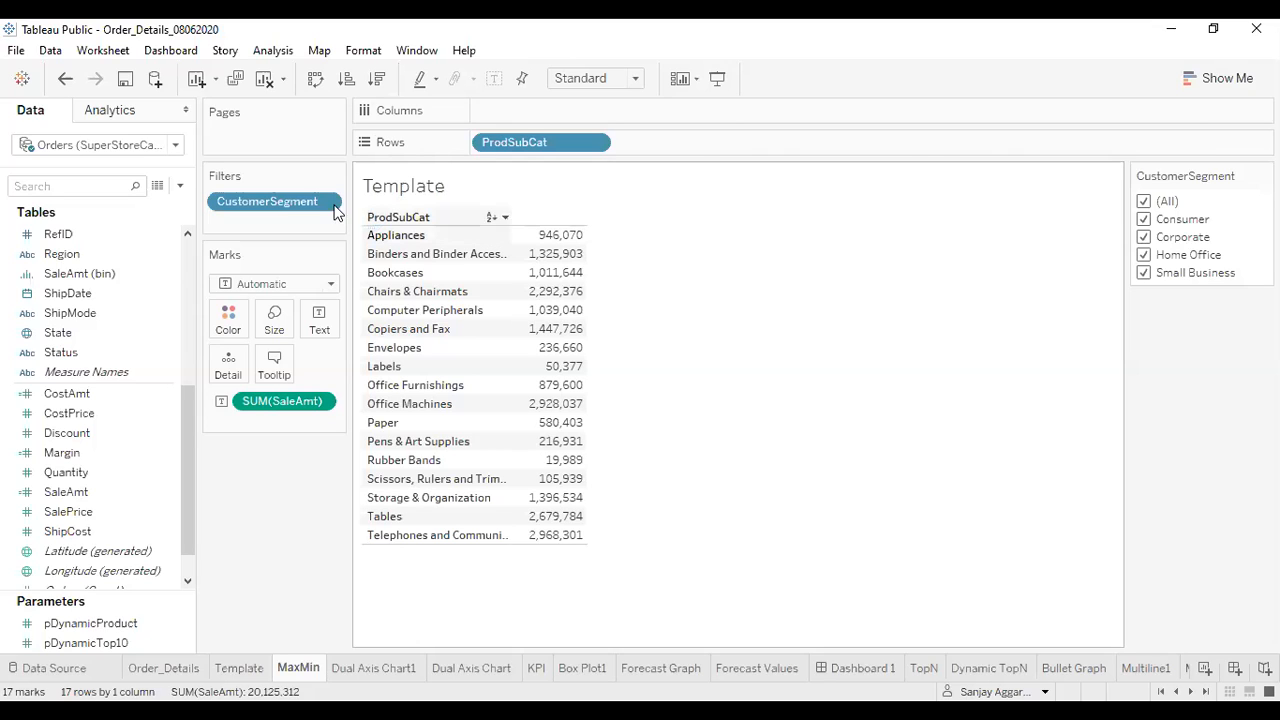
left_click(270, 52)
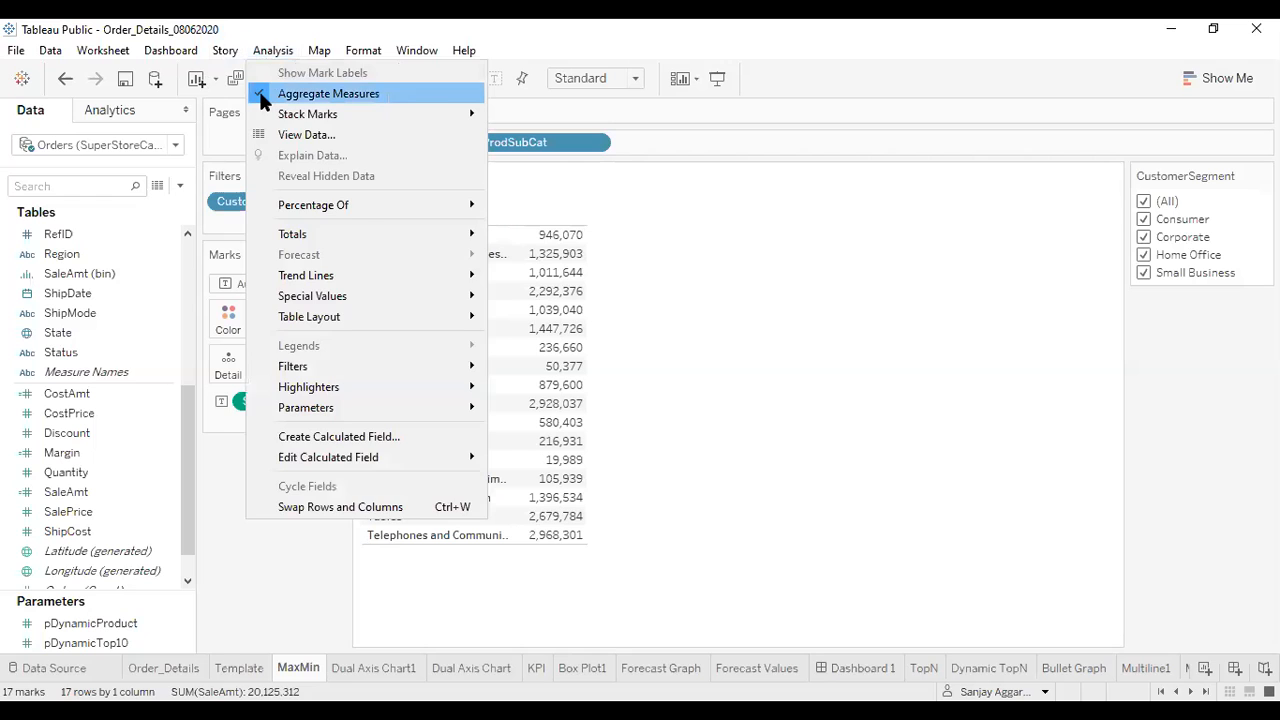
left_click(262, 96)
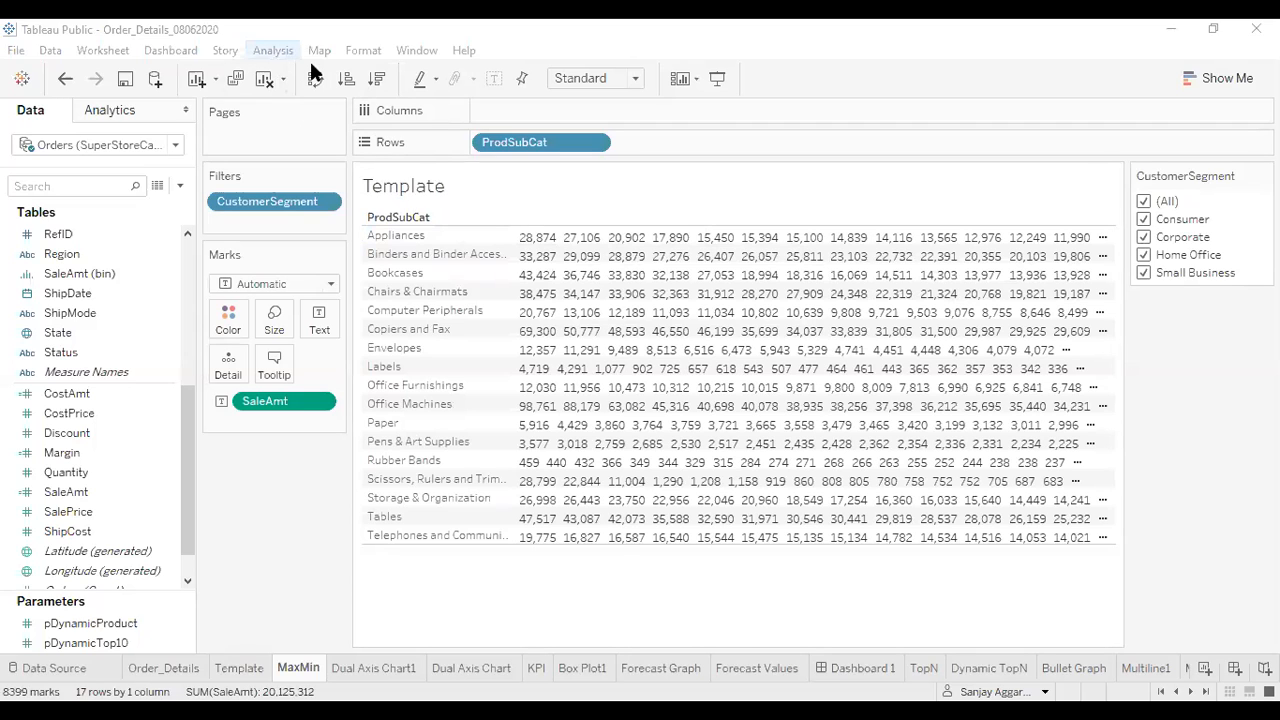
left_click(273, 50)
left_click(286, 92)
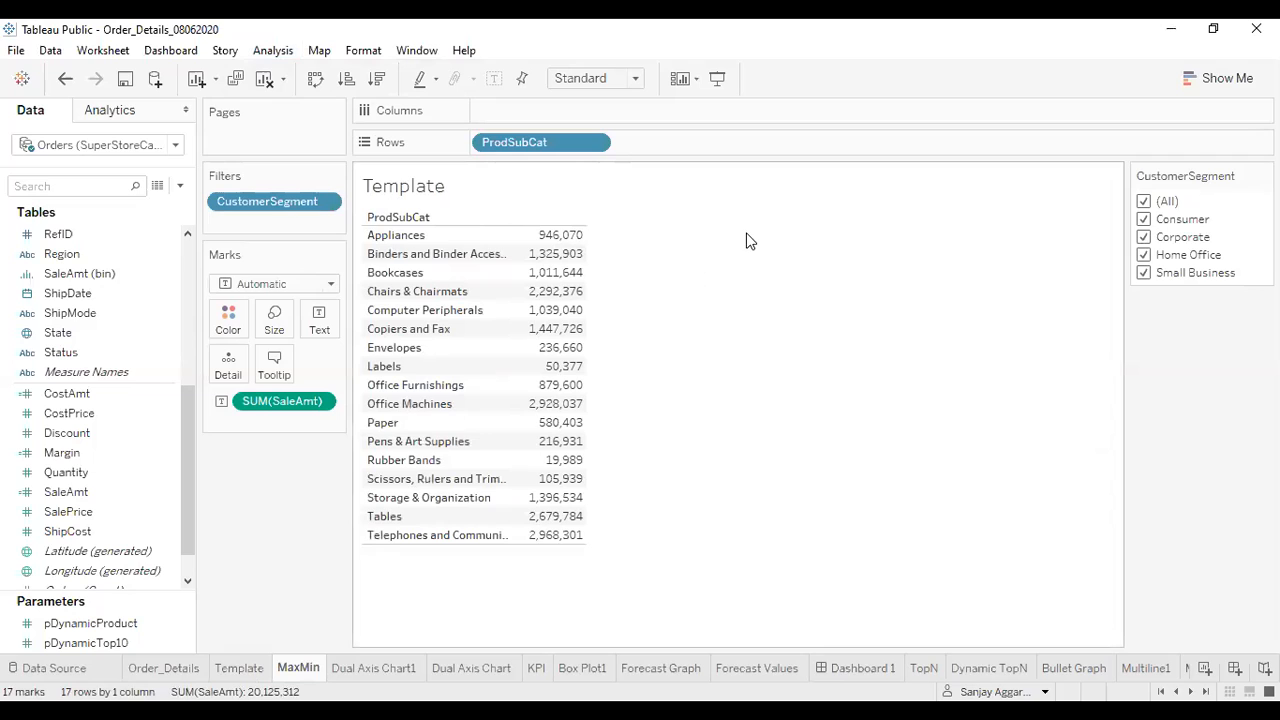
Start a new calculated field and name it Maximum.
left_click(180, 188)
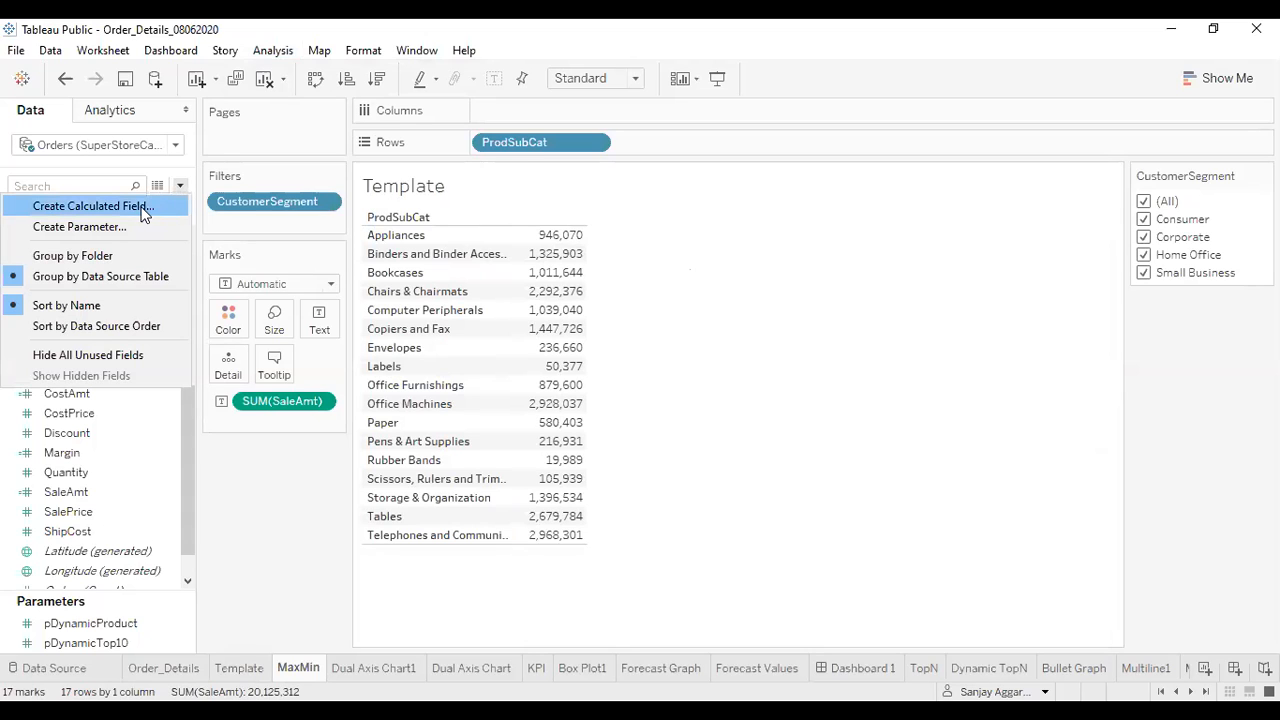
left_click(143, 207)
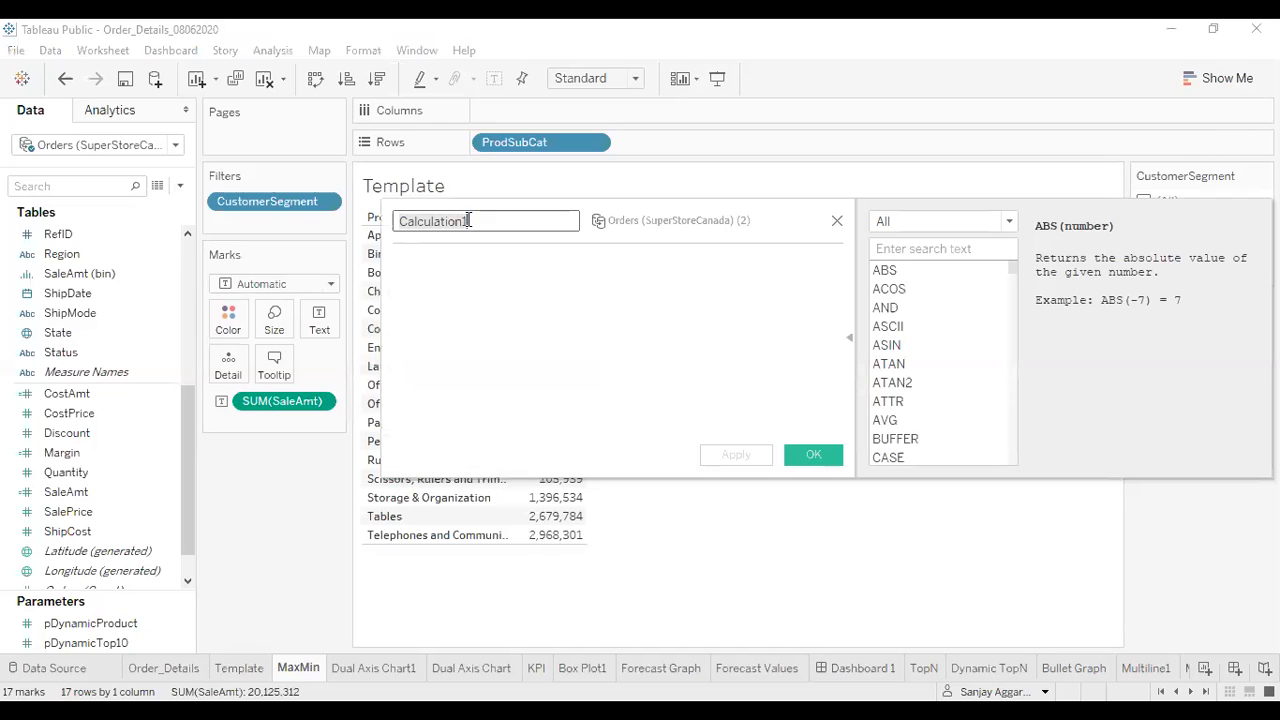
key("BackSpace")
type("M")
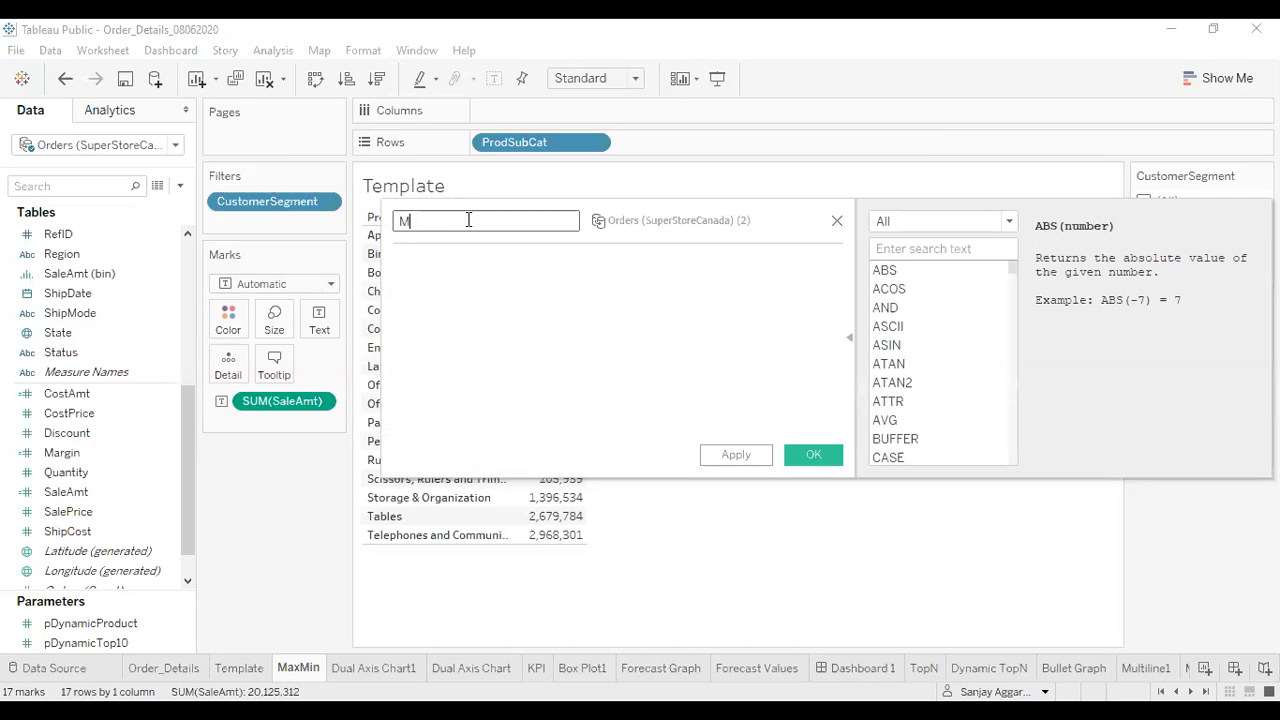
type("aximum")
Browse the function reference in the calculation editor, covering its categories and the list of all functions.
left_click(851, 340)
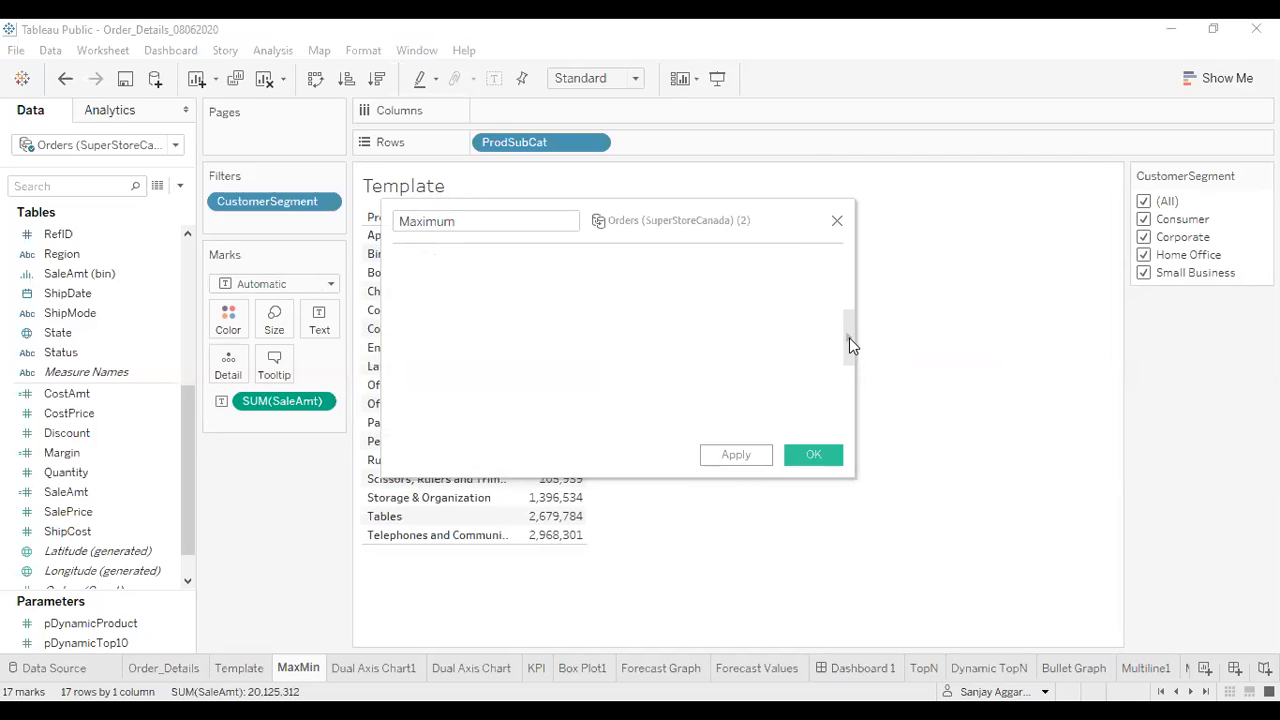
left_click(849, 337)
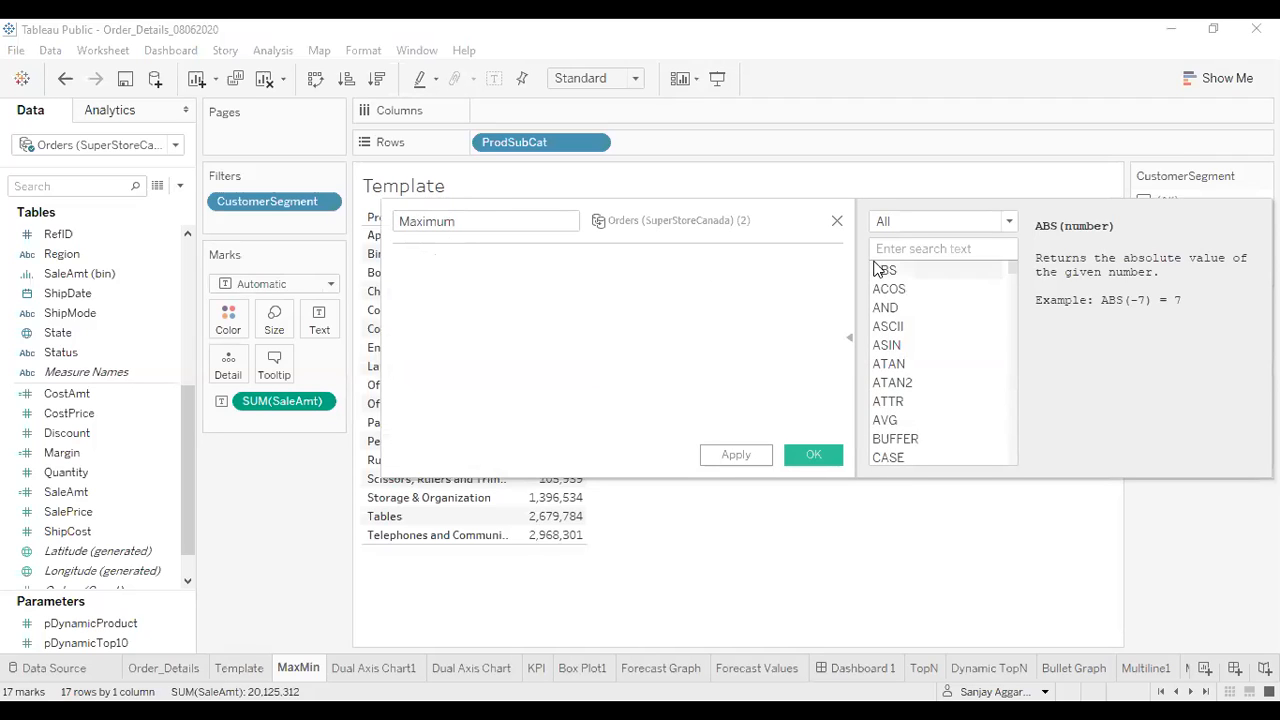
left_click(1010, 222)
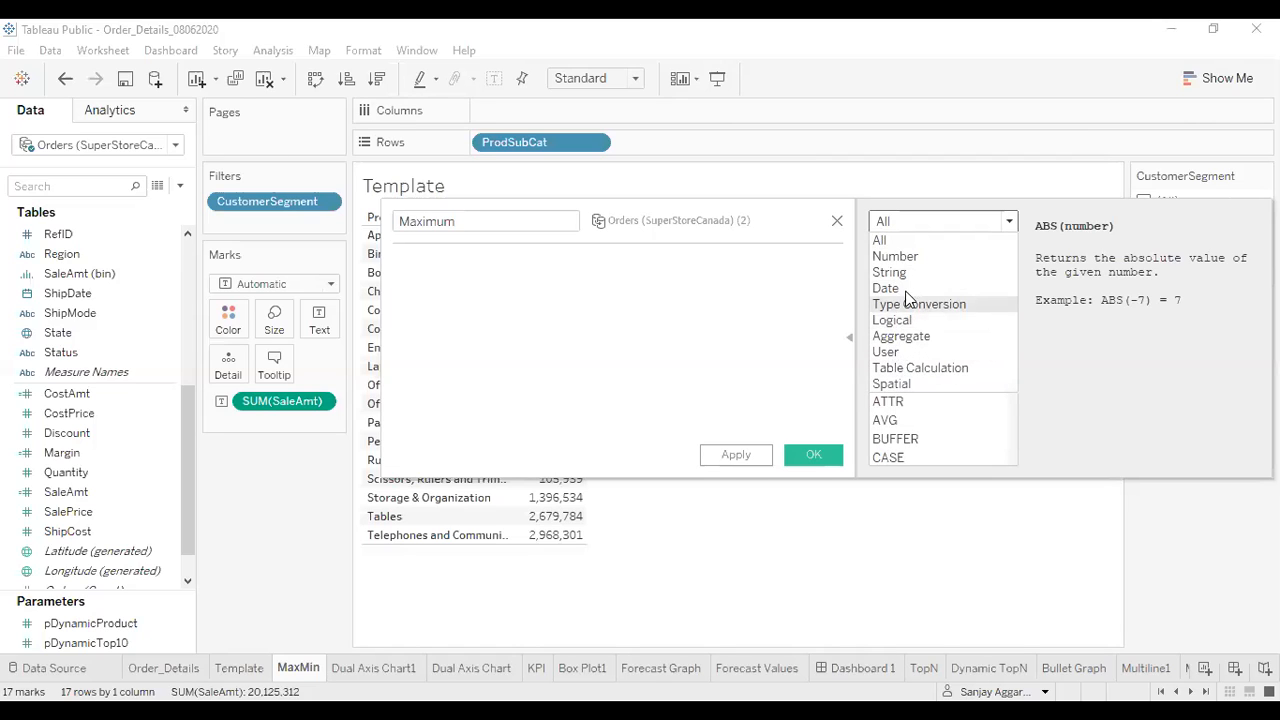
left_click(881, 240)
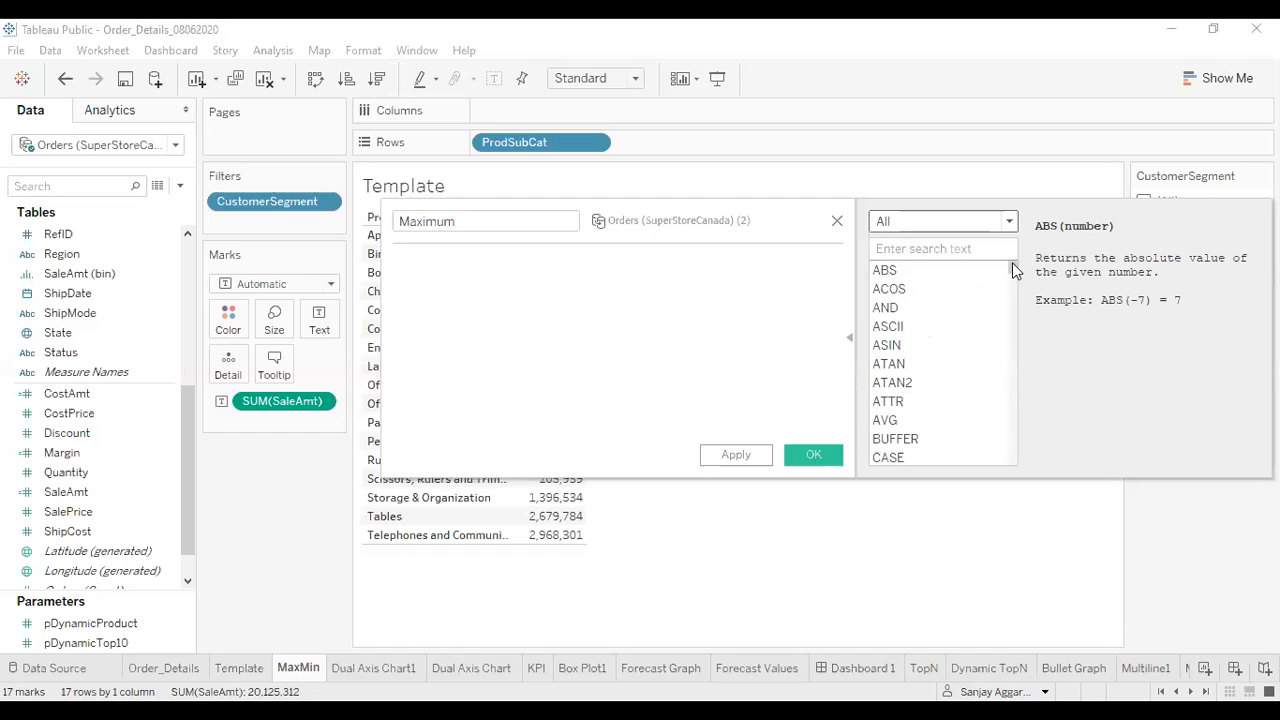
left_click_drag(1012, 262, 1018, 364)
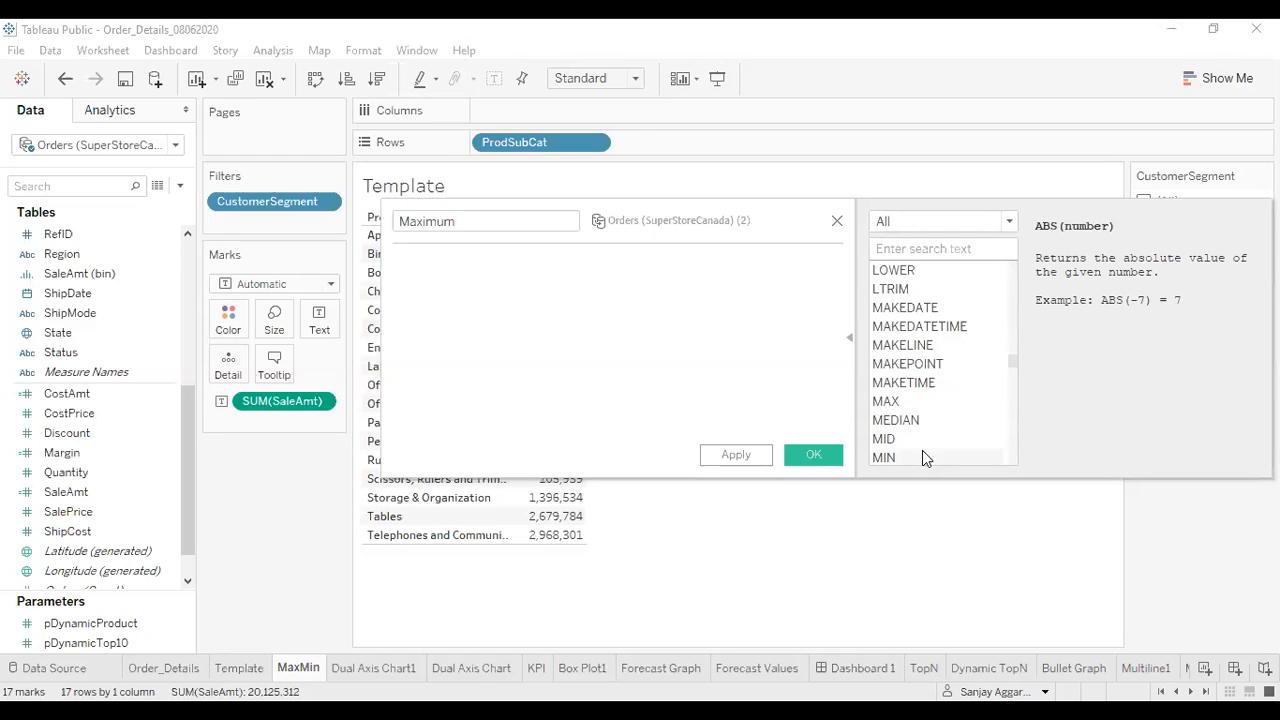
left_click_drag(1010, 360, 1012, 262)
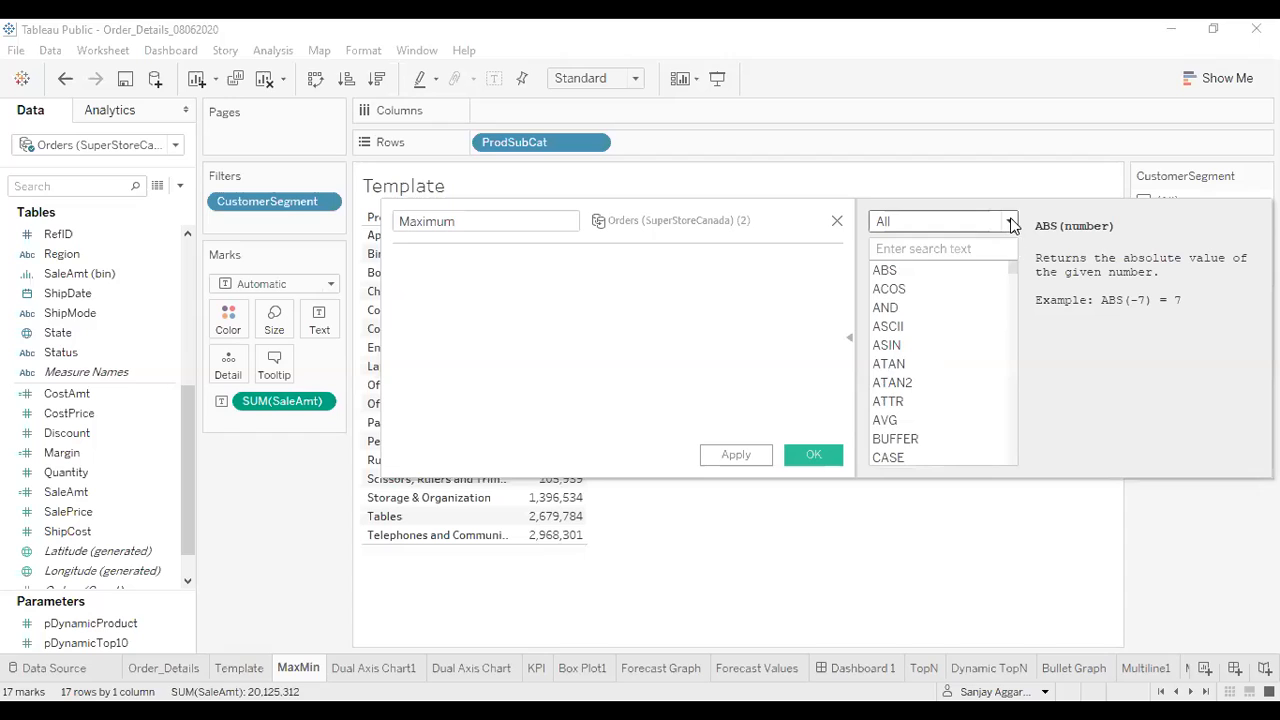
Limit the function list to the Number category and insert the MAX function into the Maximum formula.
left_click(1006, 222)
left_click(958, 257)
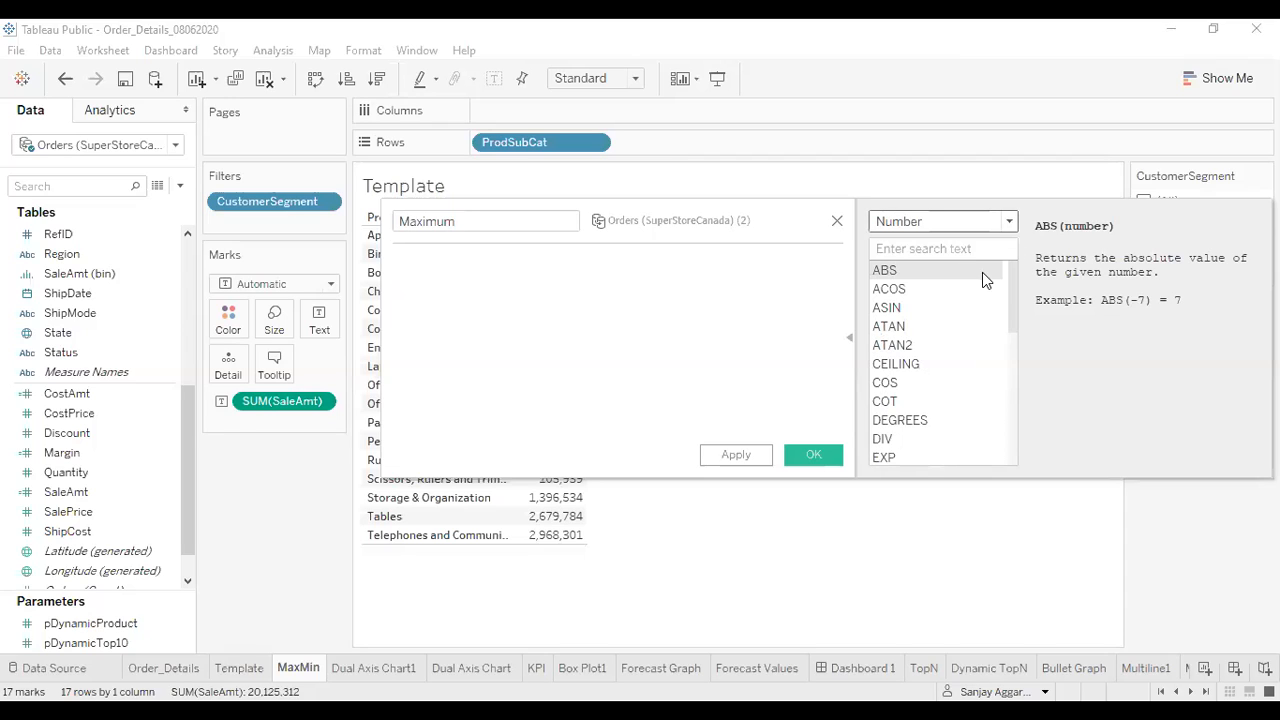
left_click_drag(1012, 304, 1008, 381)
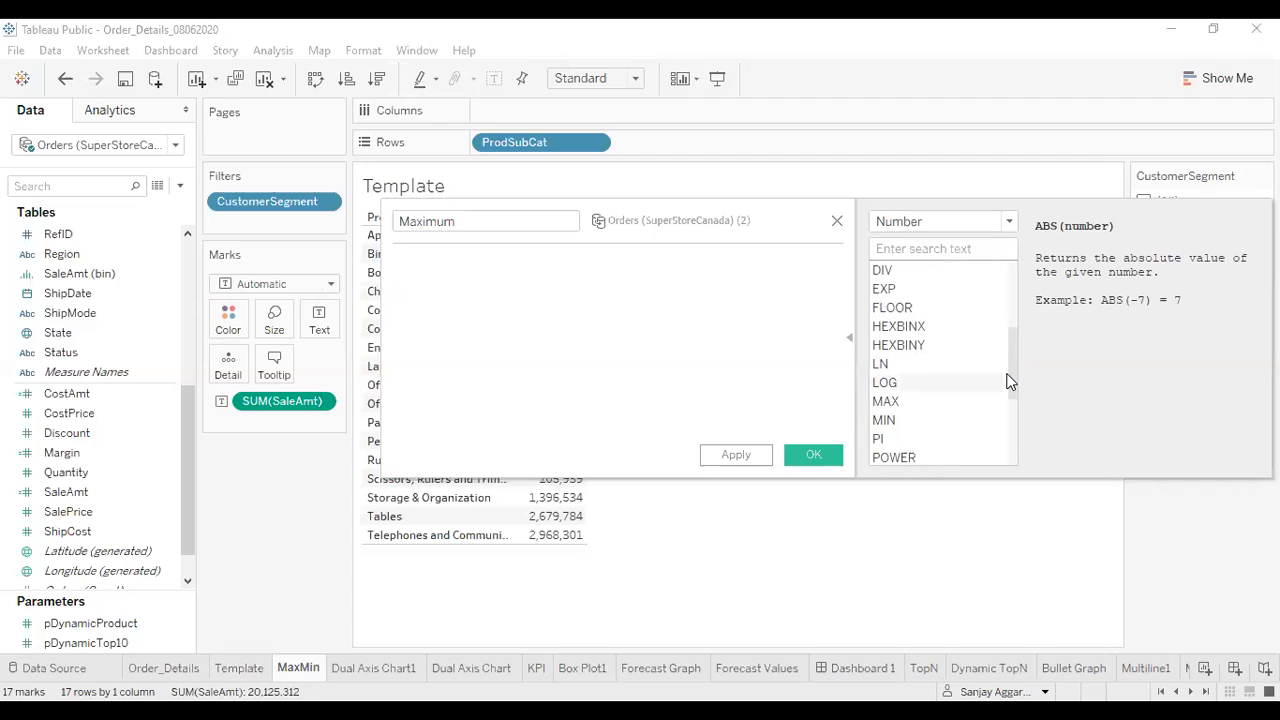
double_click(903, 404)
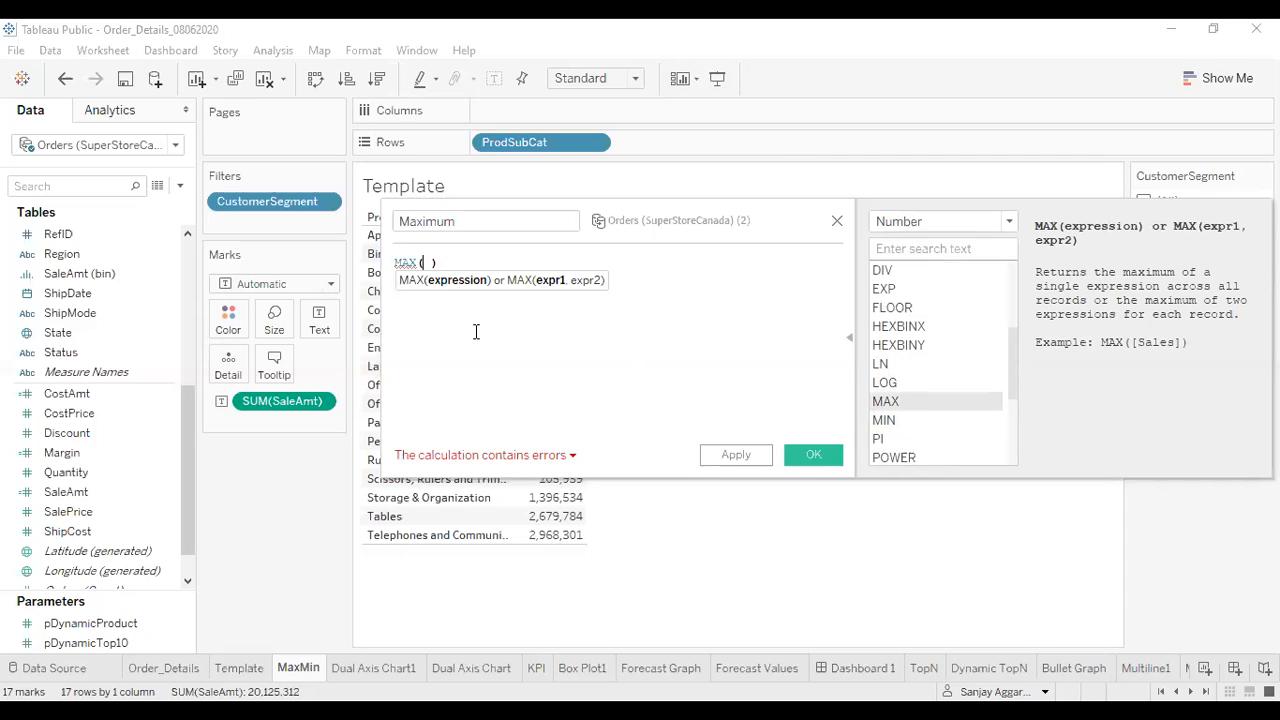
Complete the formula as MAX([SaleAmt]) and save the Maximum calculated field.
left_click(424, 262)
type("sa")
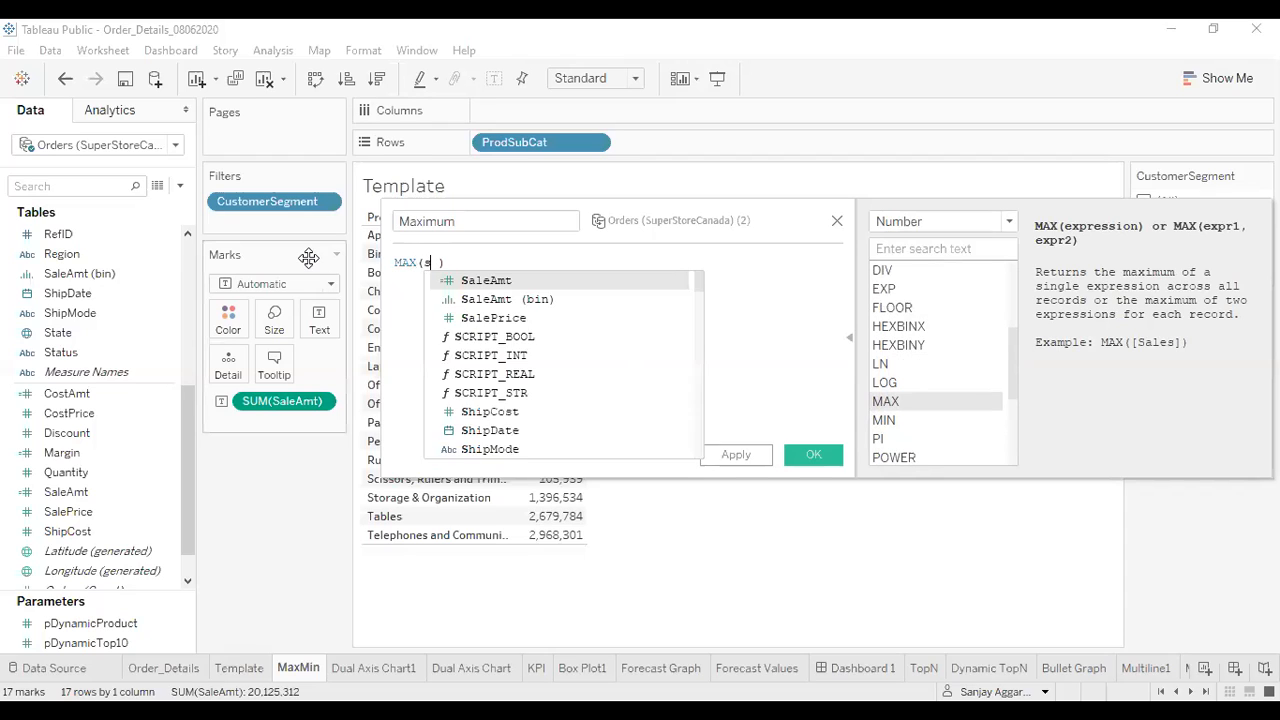
left_click(488, 282)
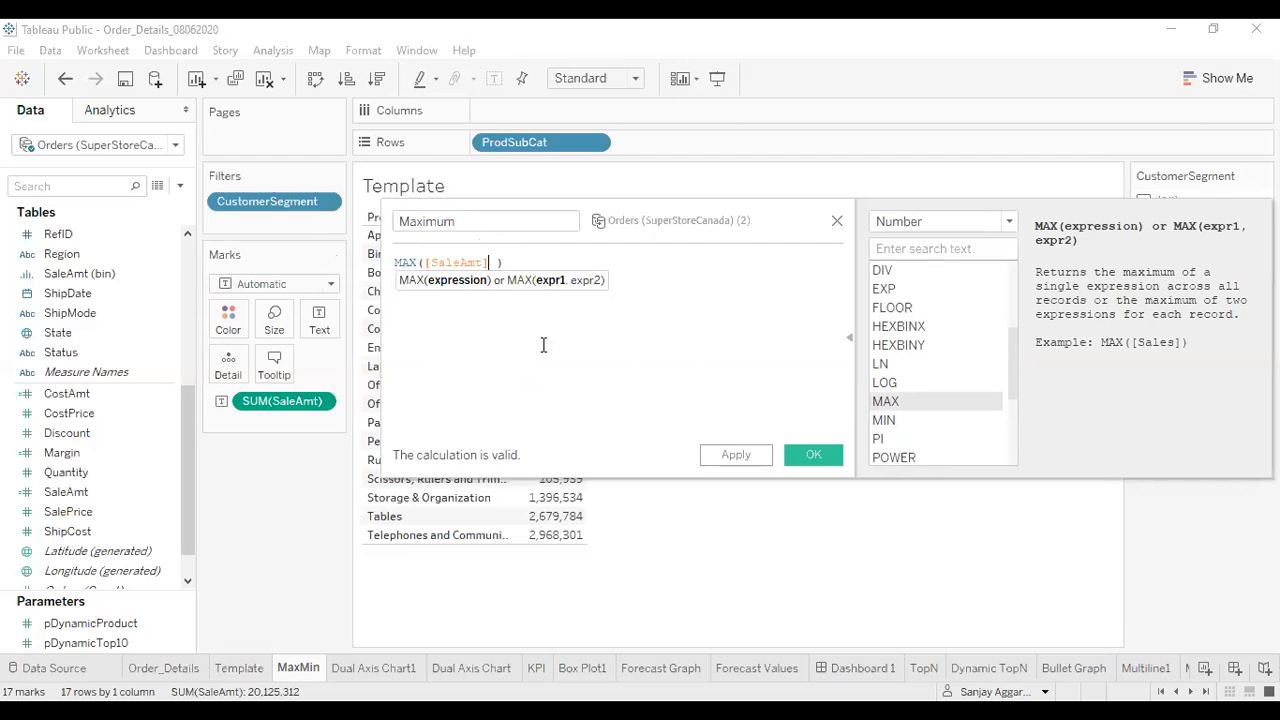
key("Delete")
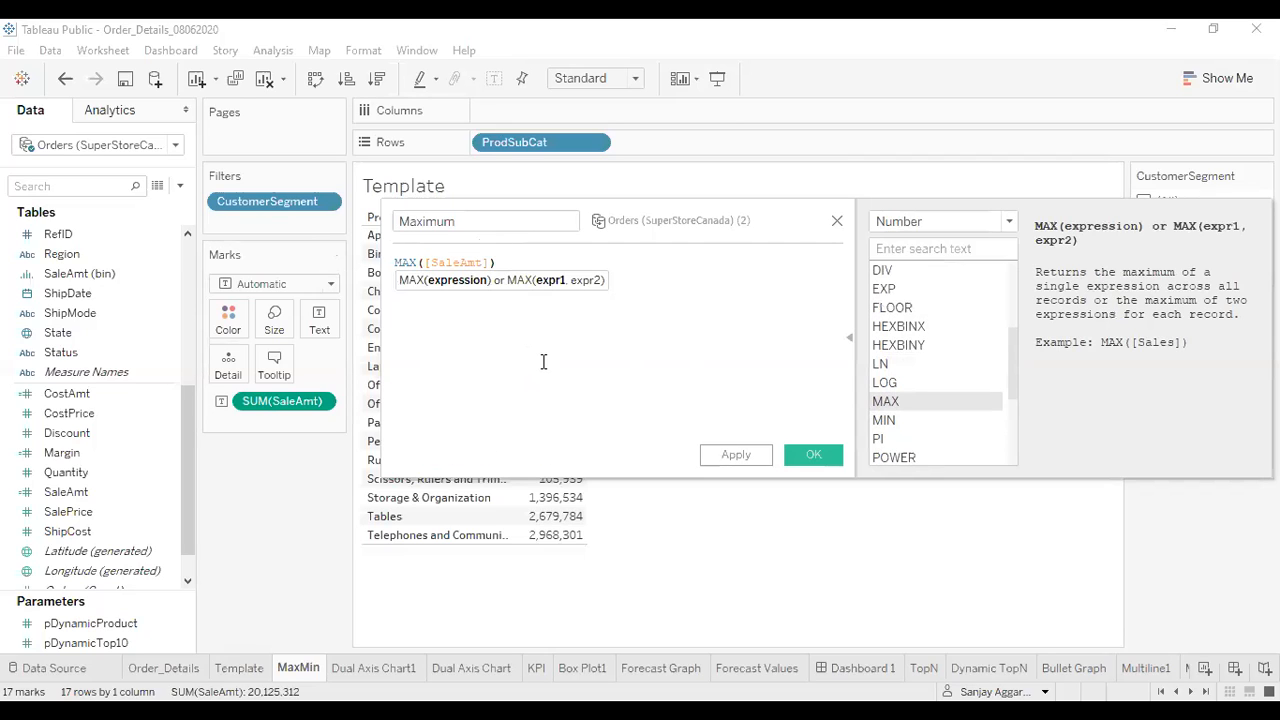
left_click(727, 450)
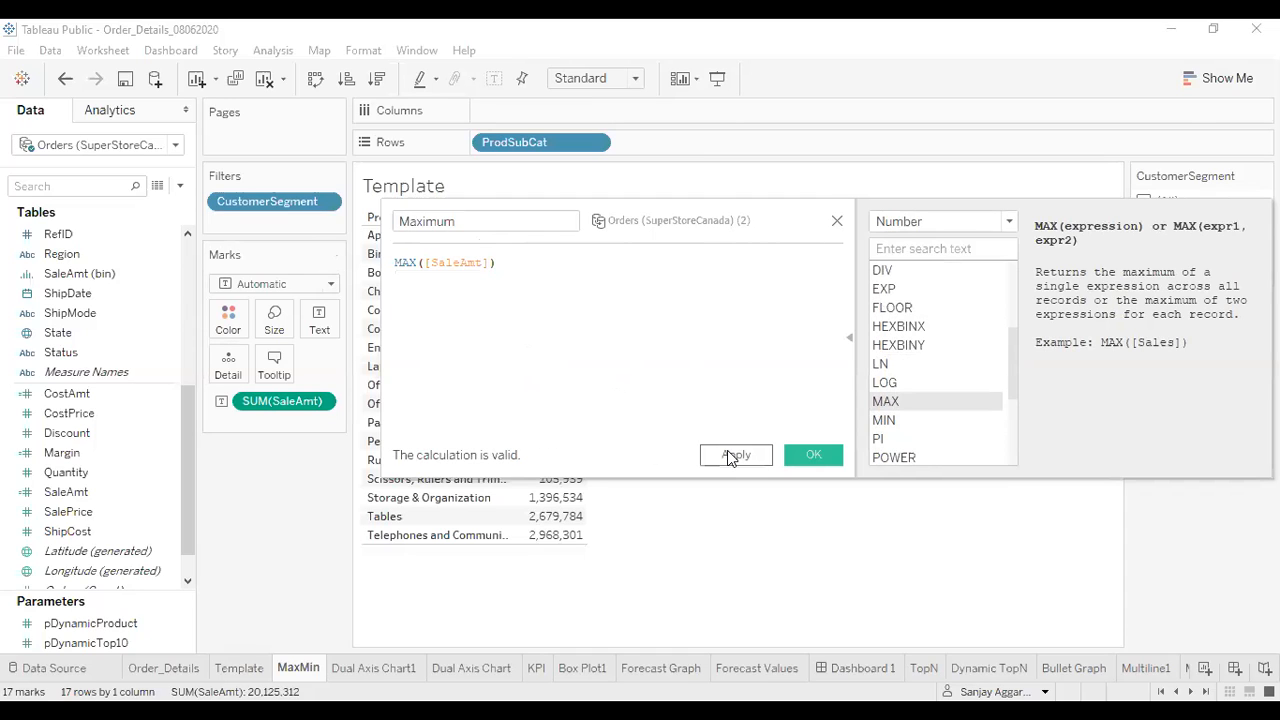
left_click(813, 455)
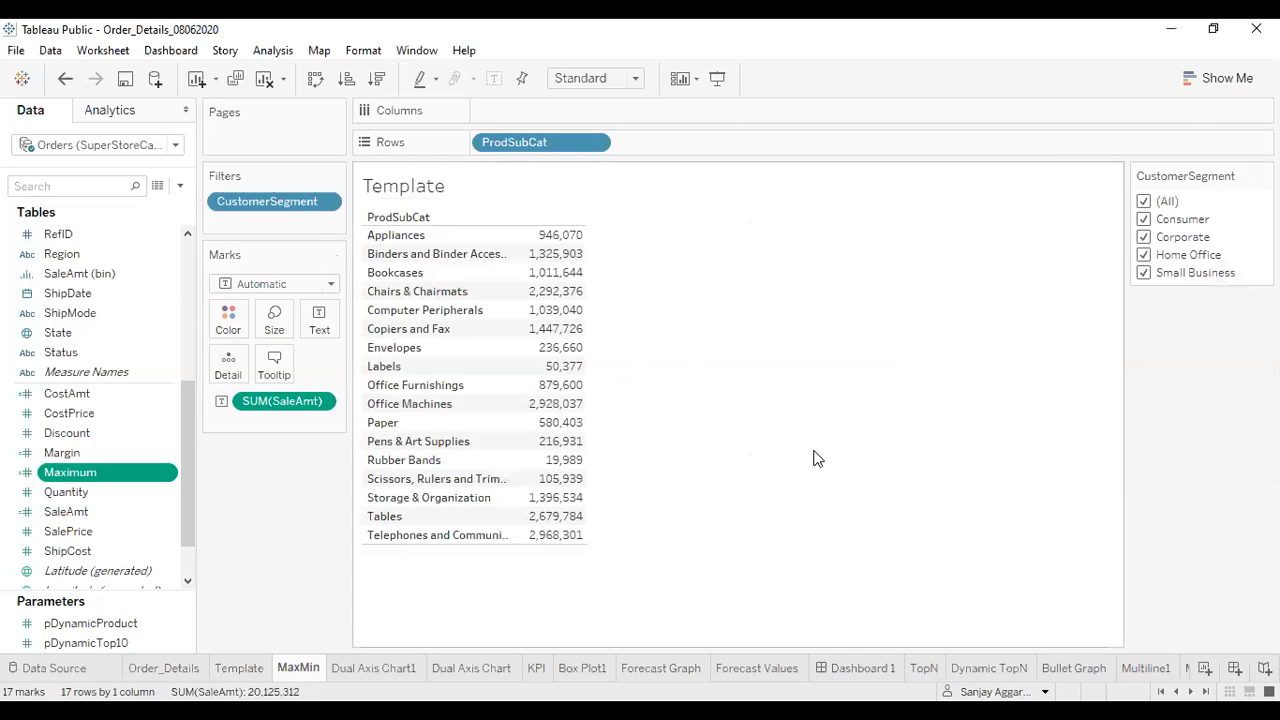
Add the Maximum field to the columns and display it beside SaleAmt as a text table by product subcategory.
left_click(105, 480)
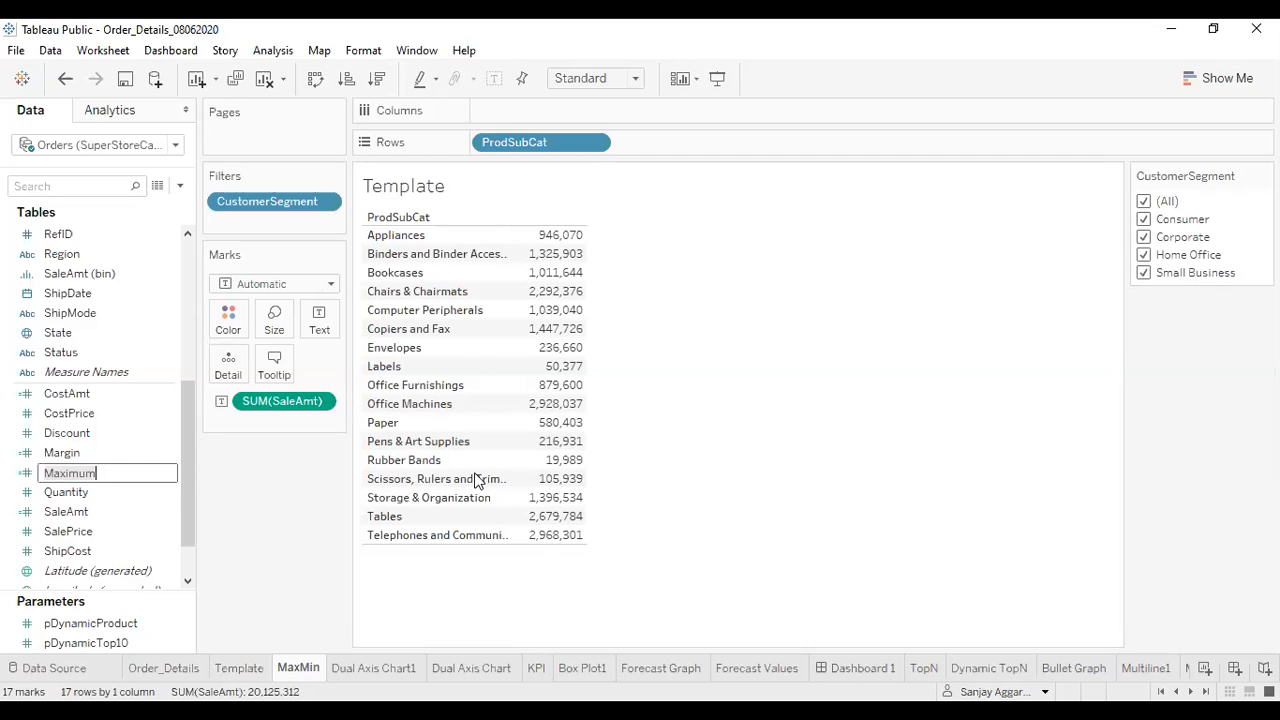
left_click(740, 438)
left_click_drag(75, 476, 675, 111)
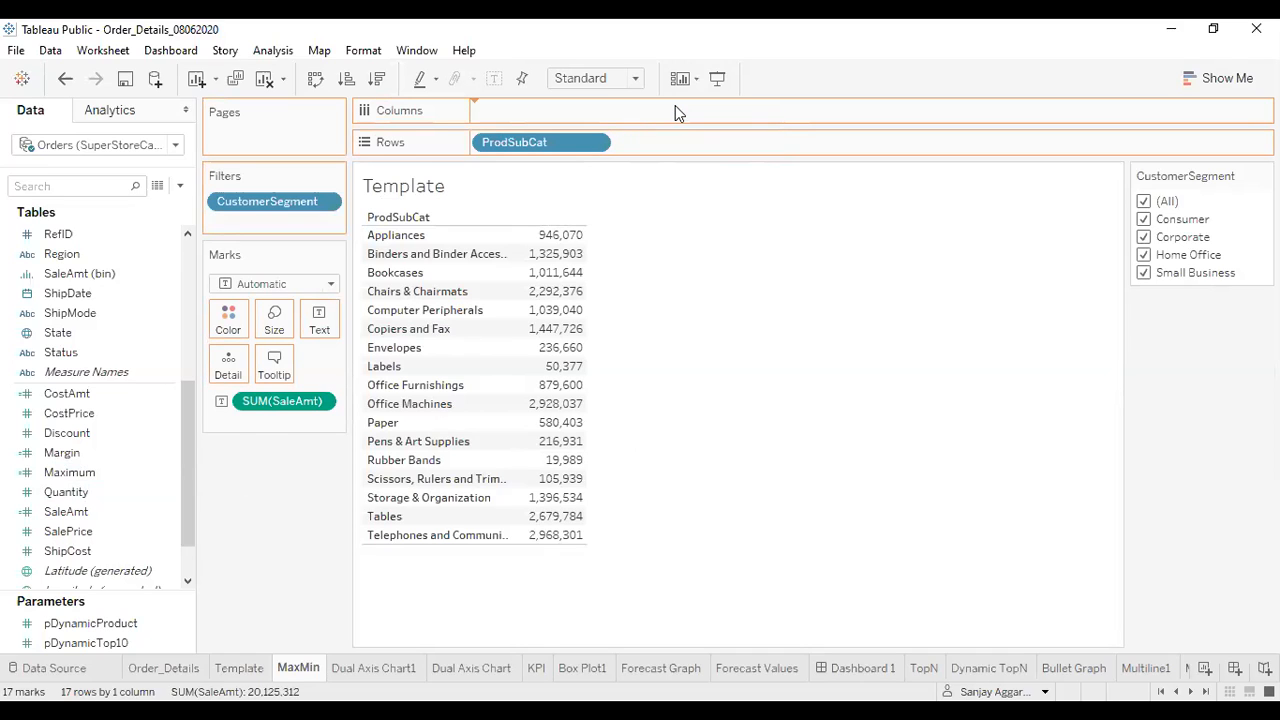
left_click(1225, 78)
left_click(1124, 133)
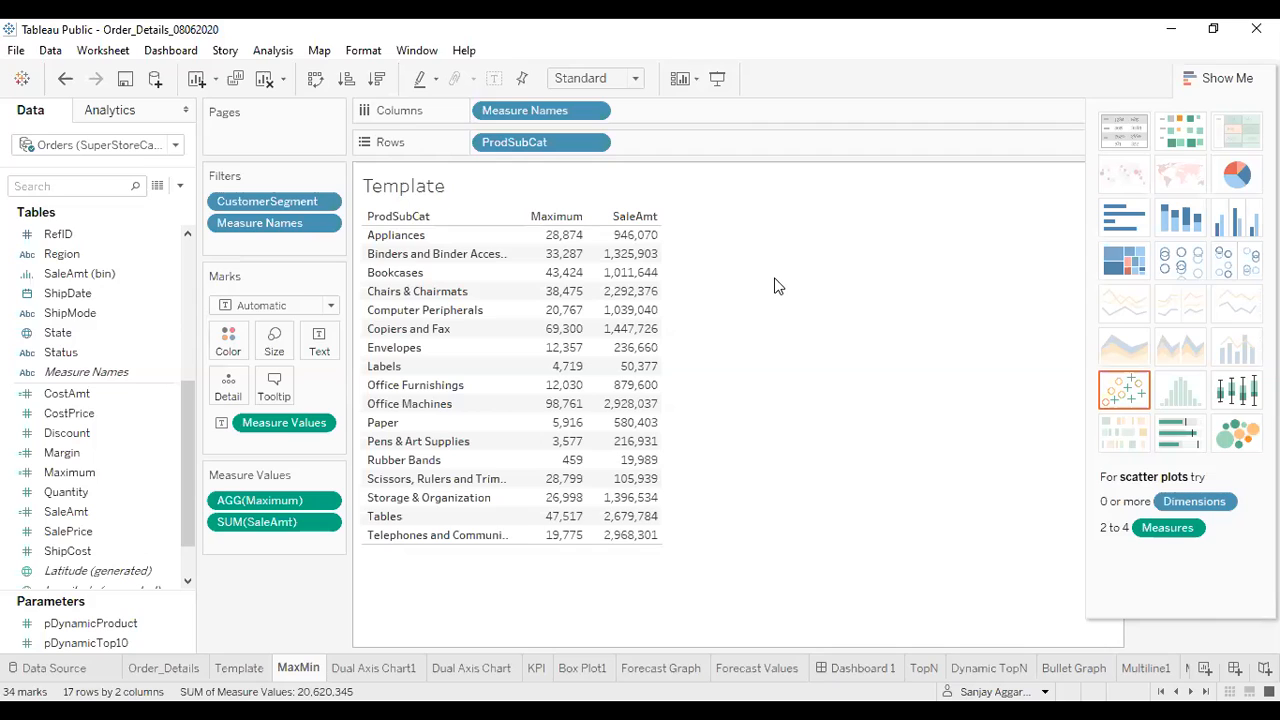
mouse_move(657, 250)
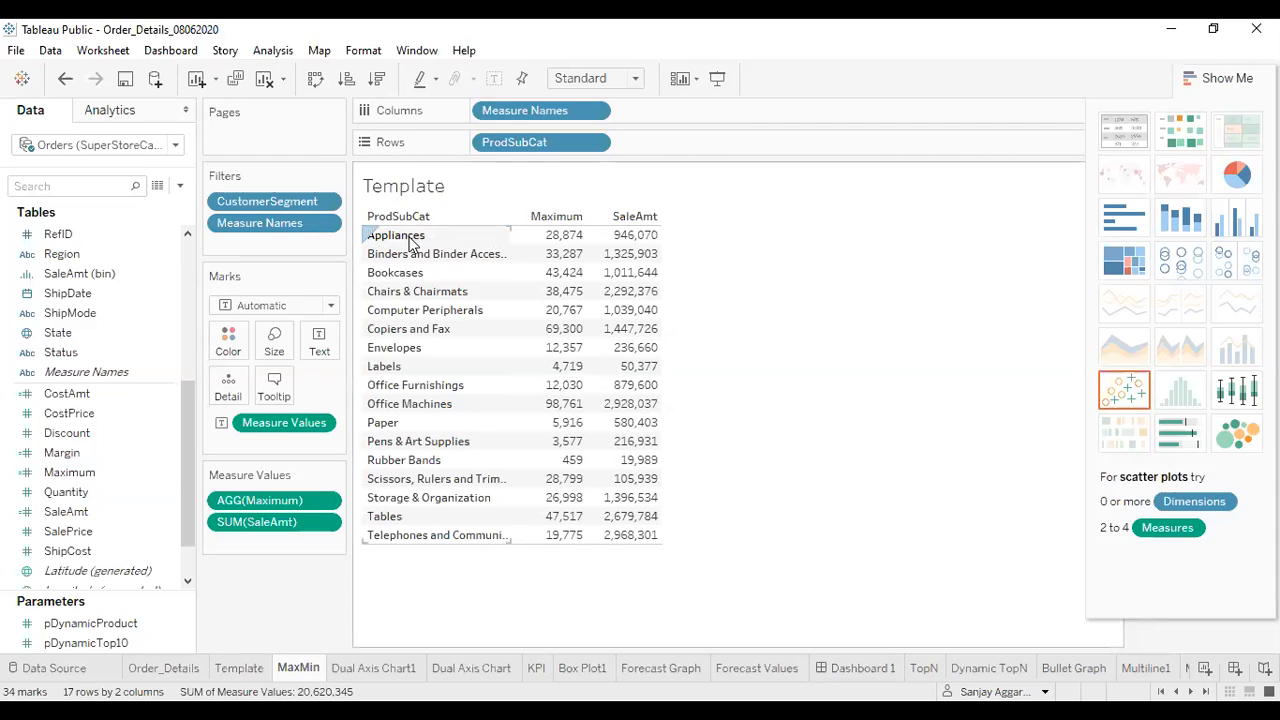
mouse_move(560, 247)
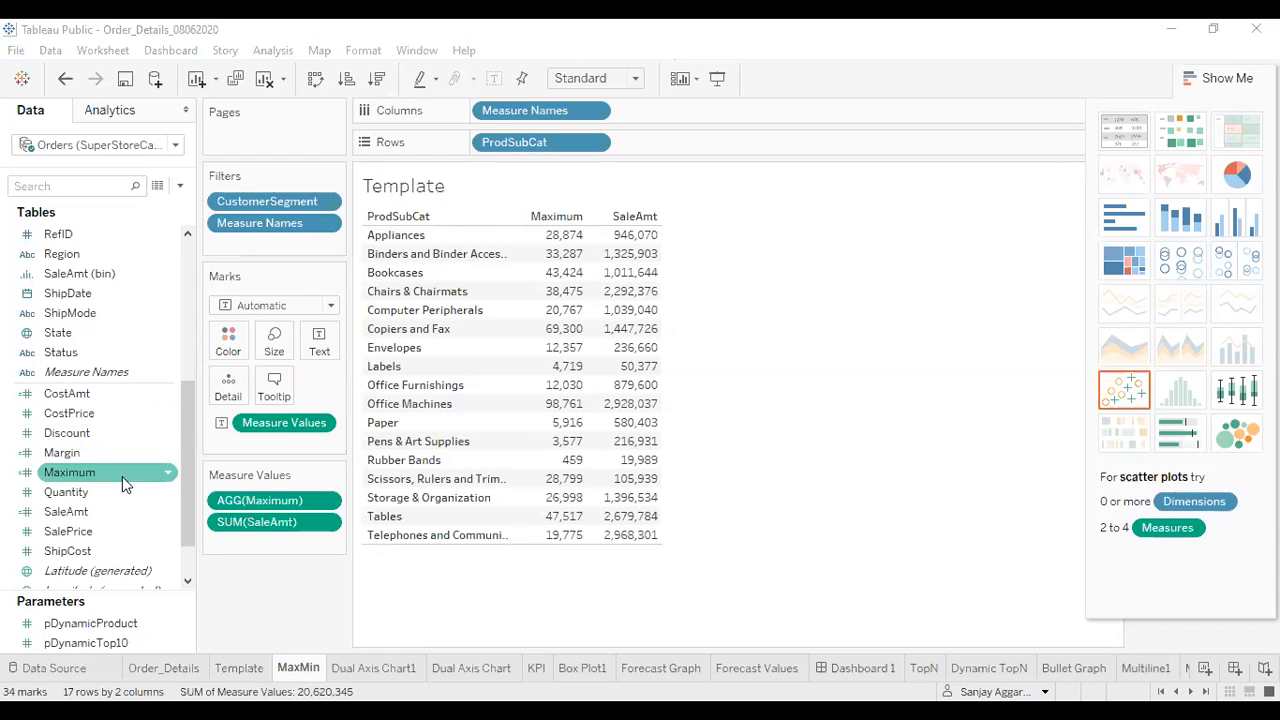
Start a new calculated field and name it Minimum.
left_click(181, 188)
left_click(147, 207)
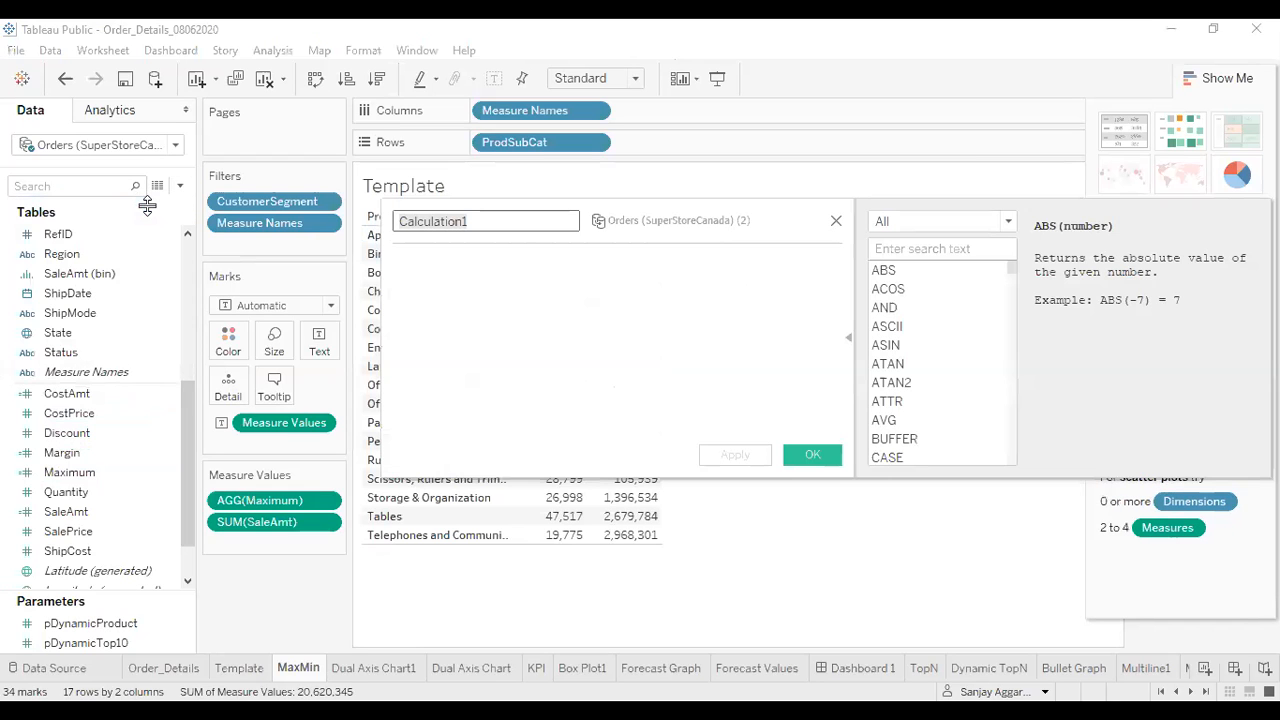
left_click(493, 378)
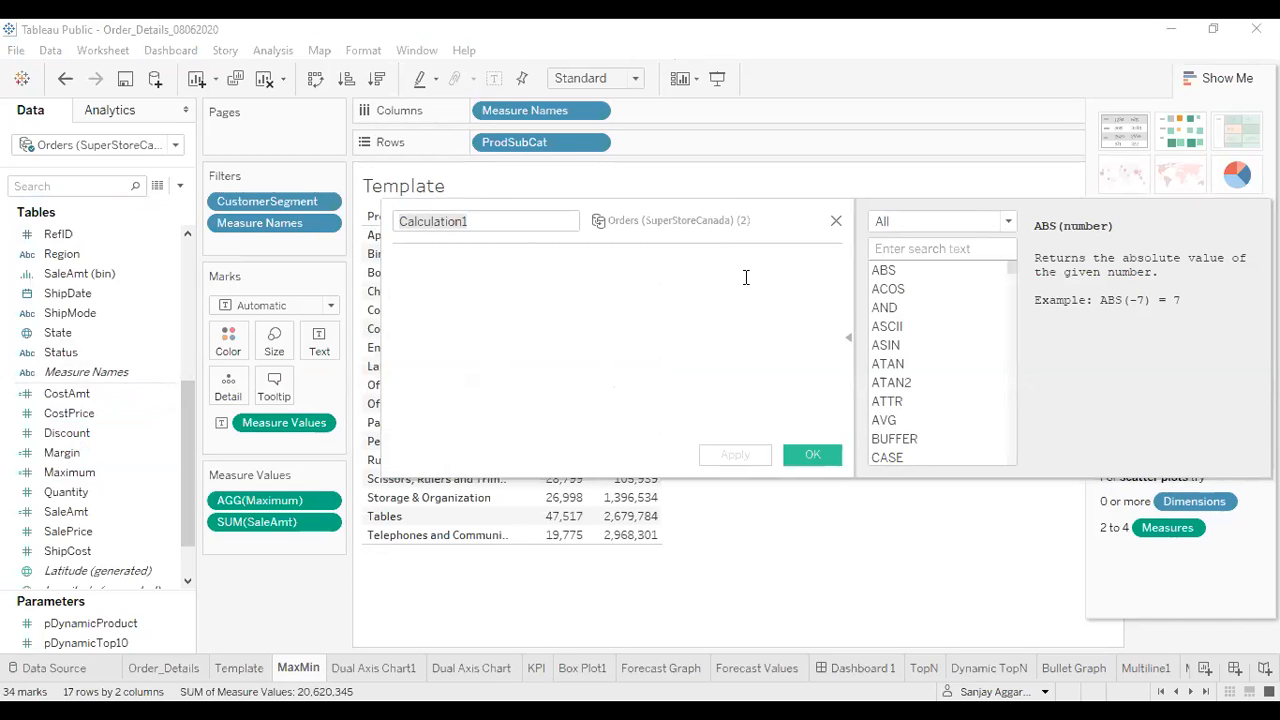
left_click(474, 220)
key("BackSpace")
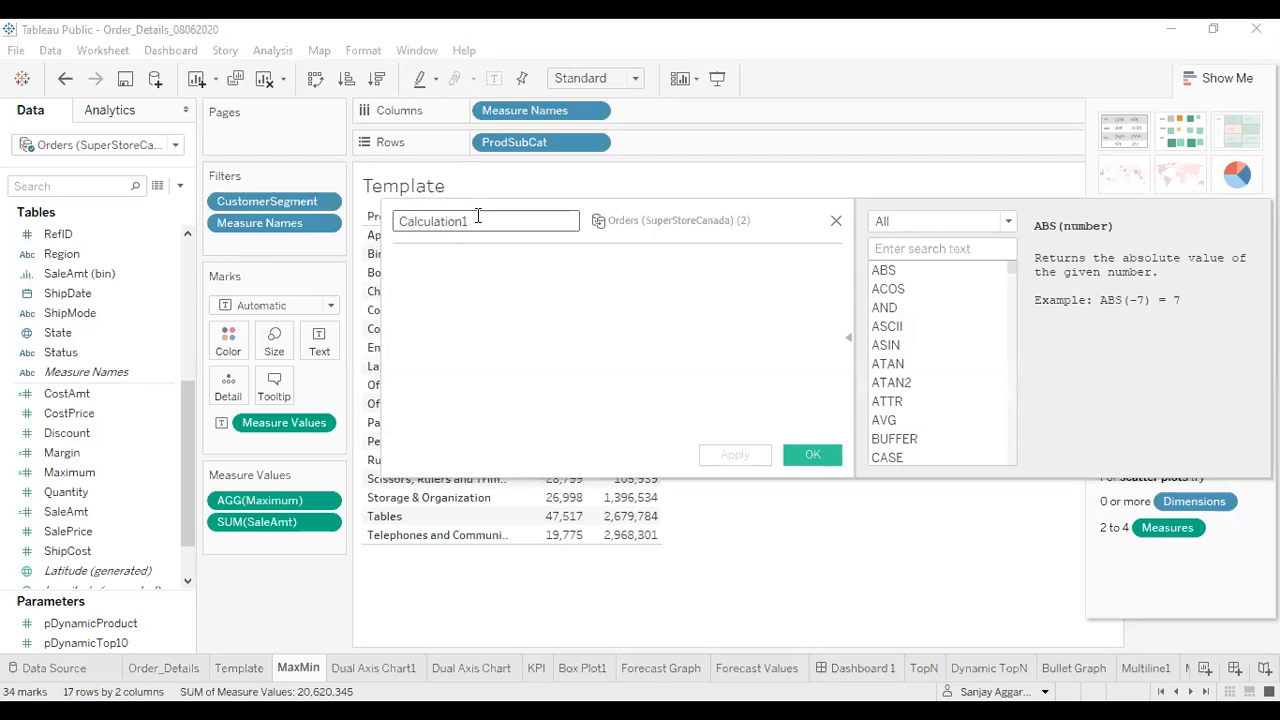
key("BackSpace")
key("BackSpace")
key("BackSpace")
key("BackSpace")
key("BackSpace")
key("BackSpace")
key("BackSpace")
key("BackSpace")
key("BackSpace")
key("BackSpace")
key("BackSpace")
type("Minimum")
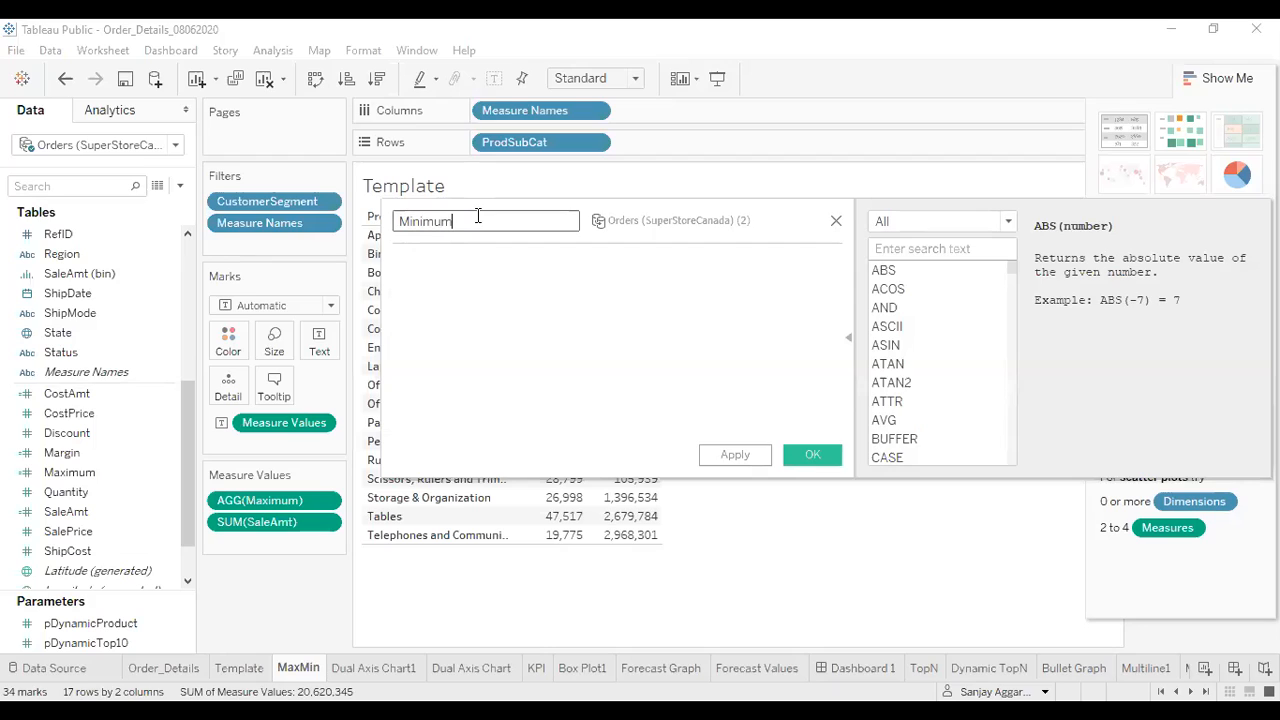
Find the MIN function, define the Minimum field as MIN([SaleAmt]), and save it.
left_click(401, 262)
left_click(883, 252)
type("Min")
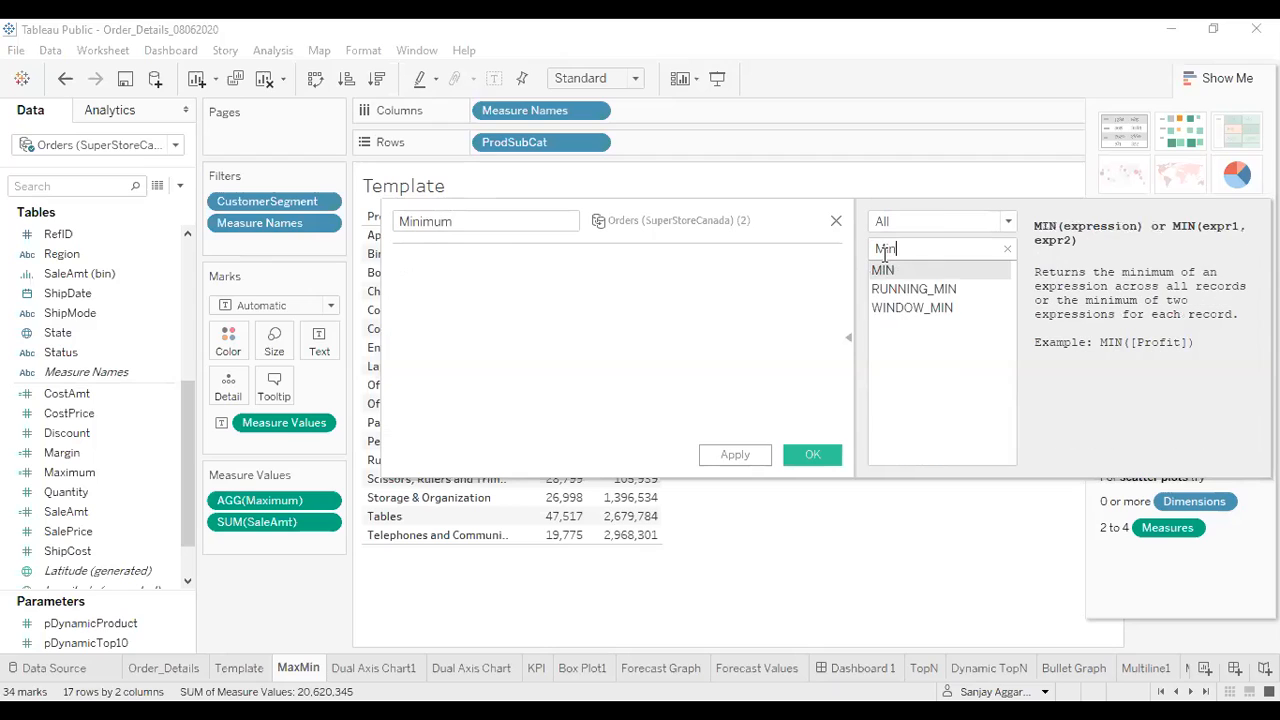
double_click(885, 271)
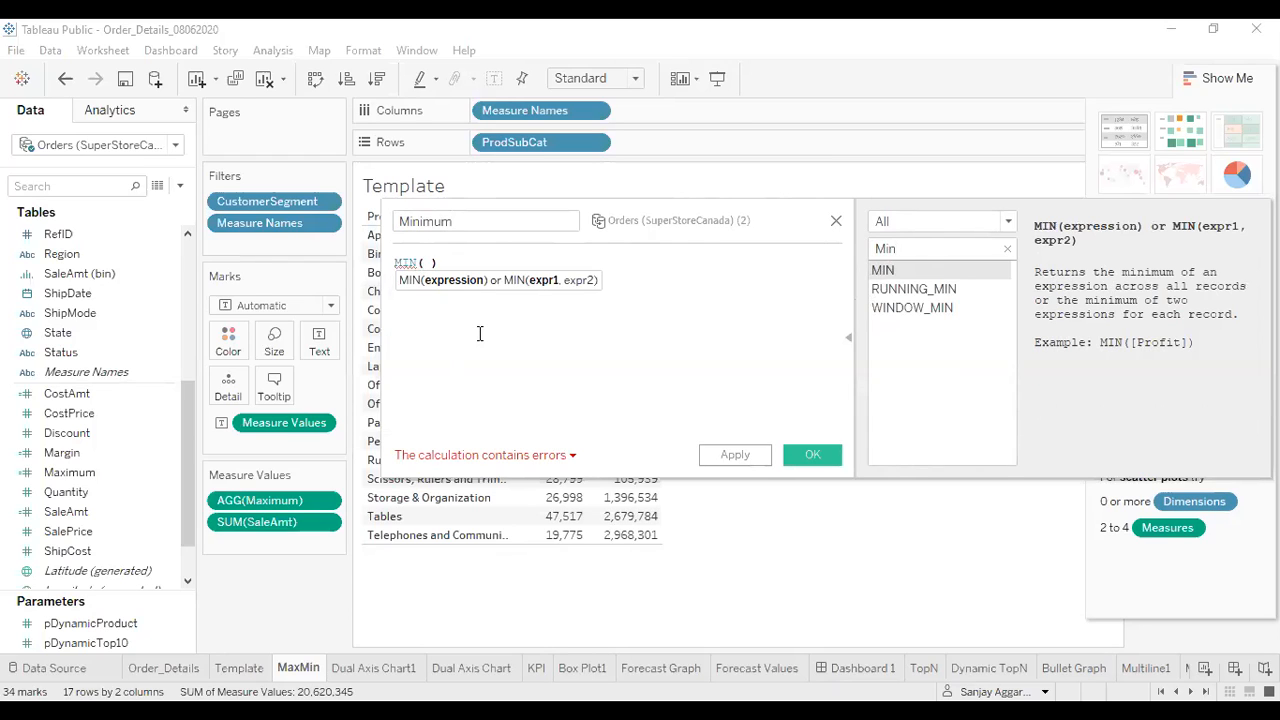
type("Sa")
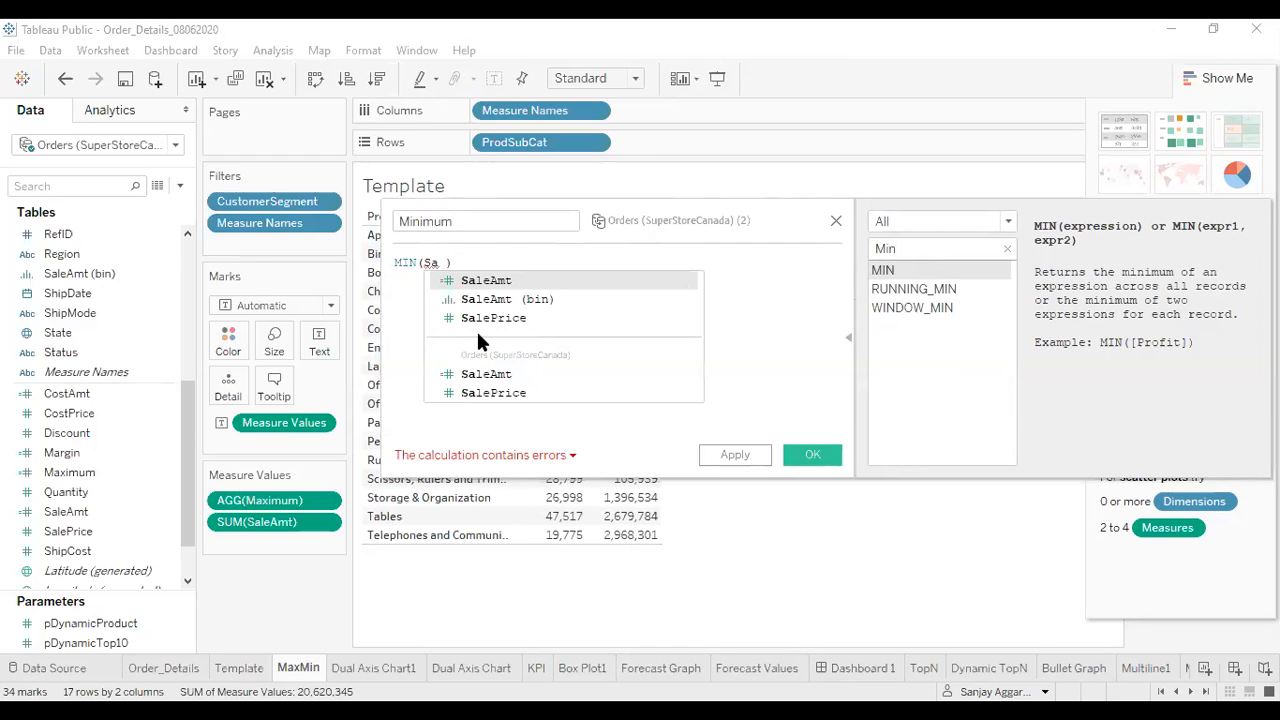
left_click(491, 277)
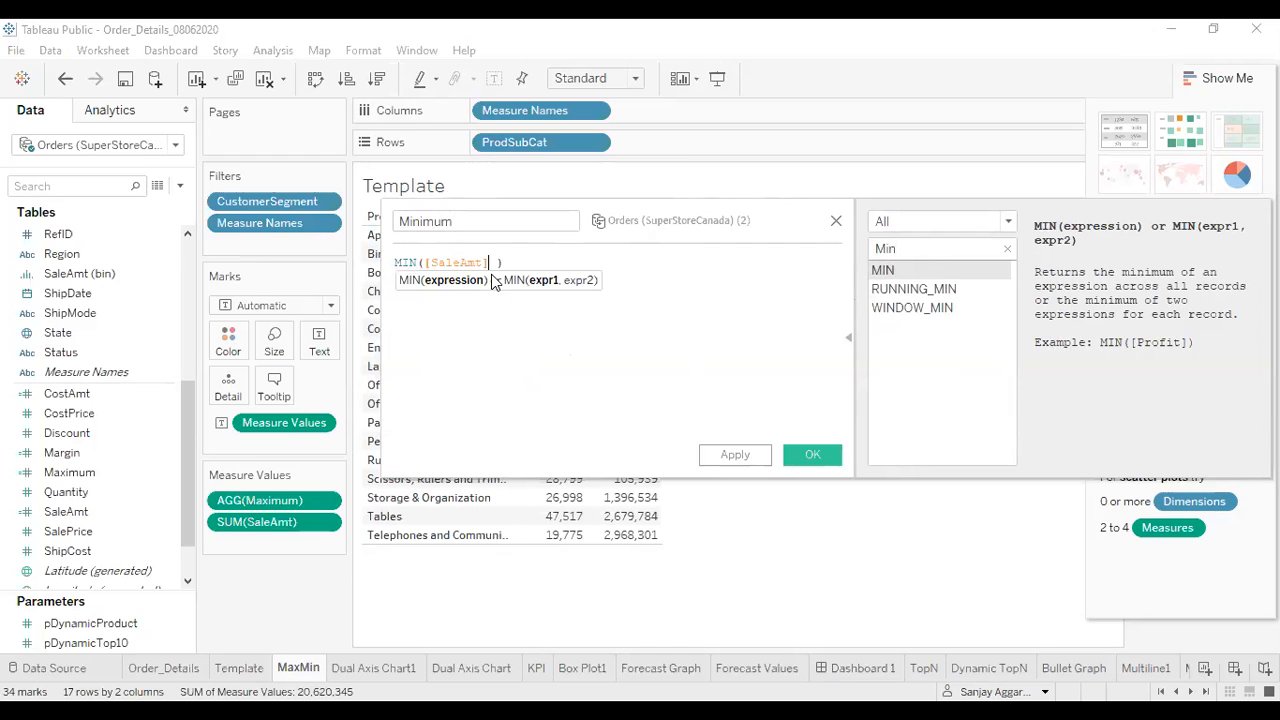
key("Delete")
left_click(735, 455)
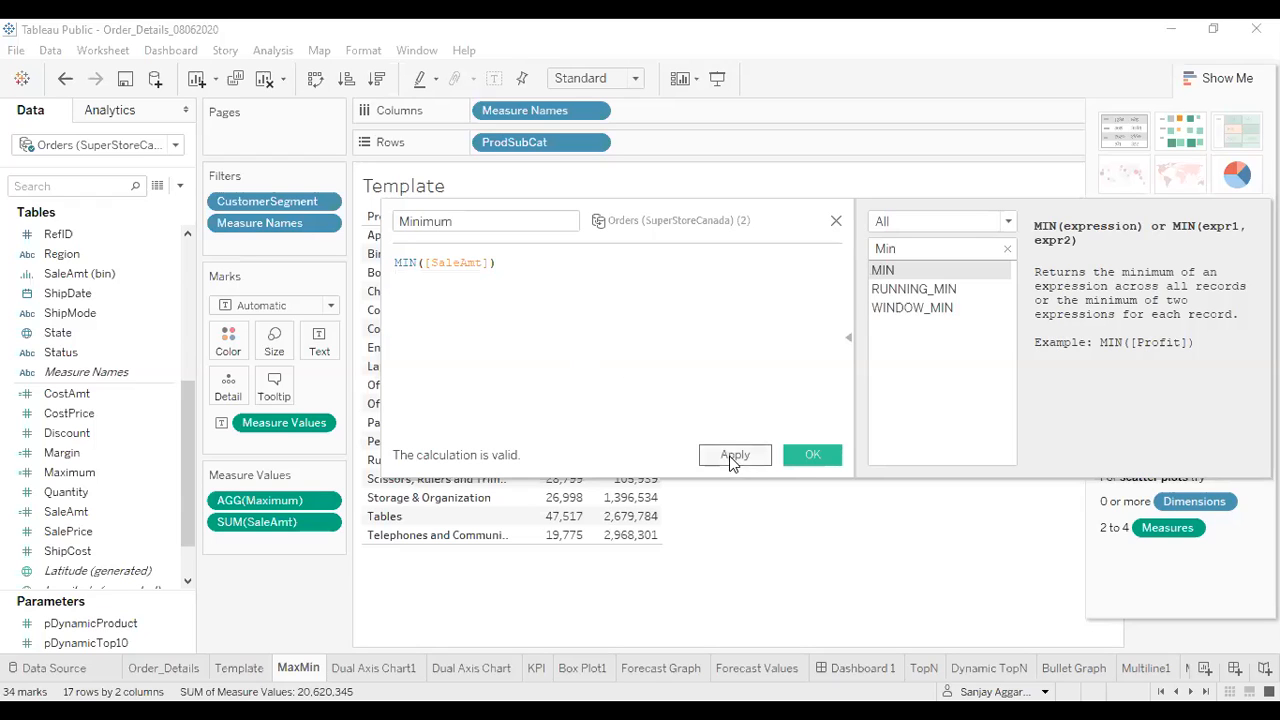
left_click(810, 455)
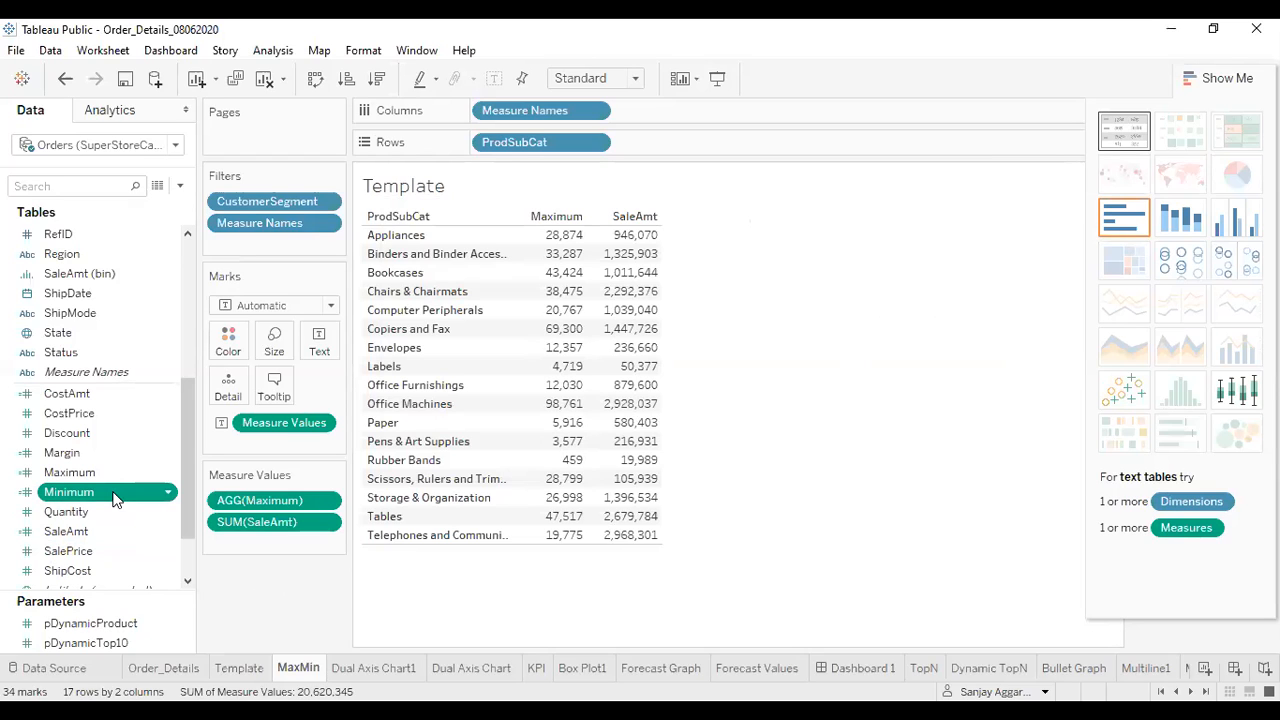
Add the Minimum field to the columns and convert the view back to a text table.
left_click_drag(128, 487, 699, 105)
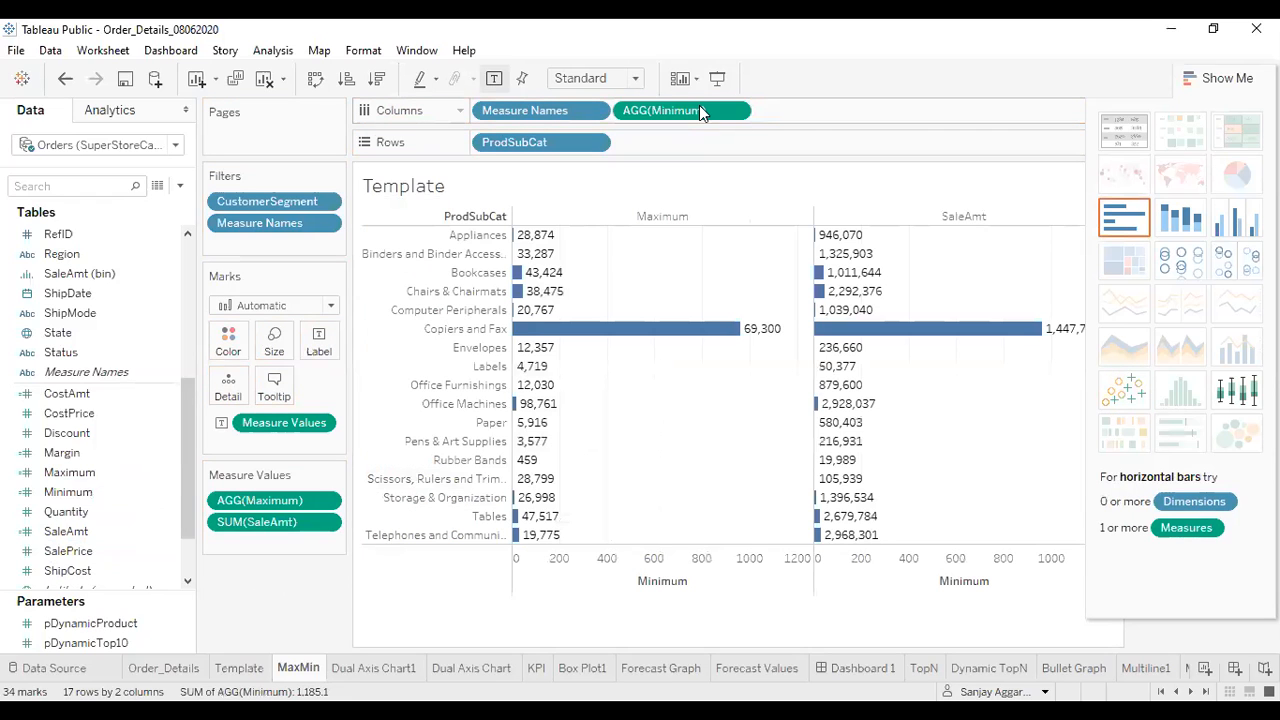
left_click(1112, 140)
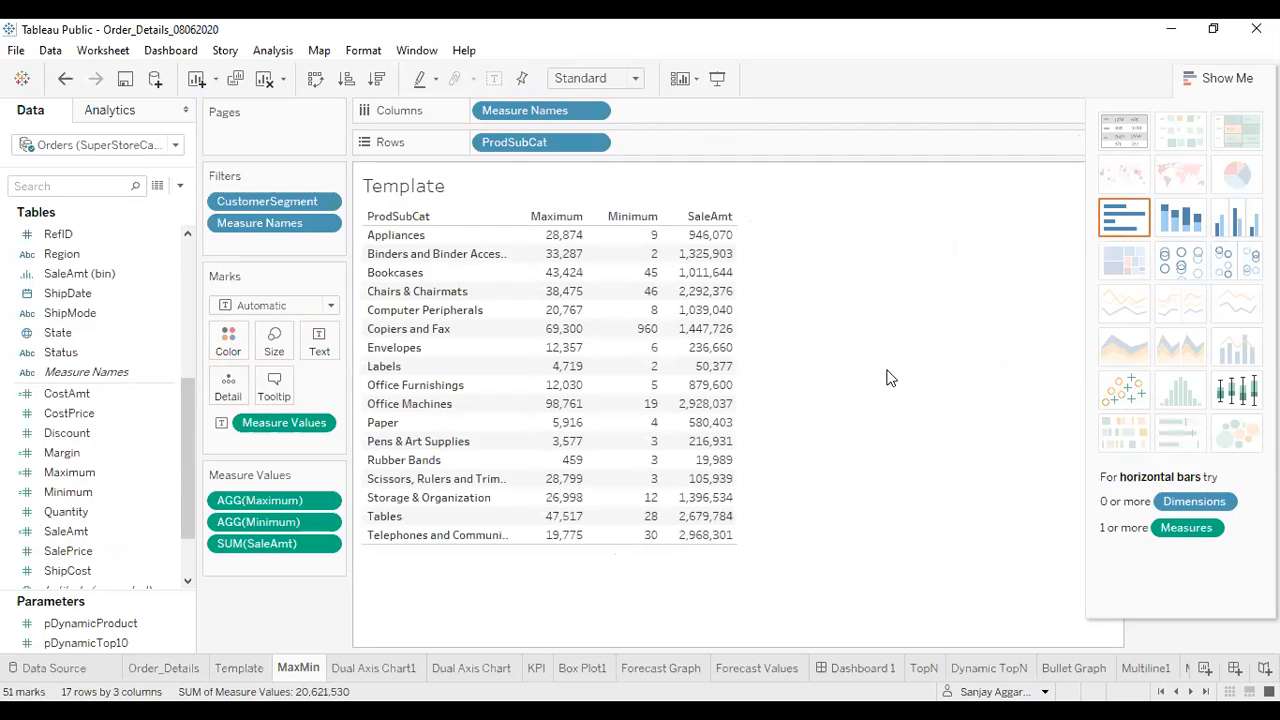
Open a new calculated field, browse the list of functions and its categories, and close the editor without saving.
left_click(181, 189)
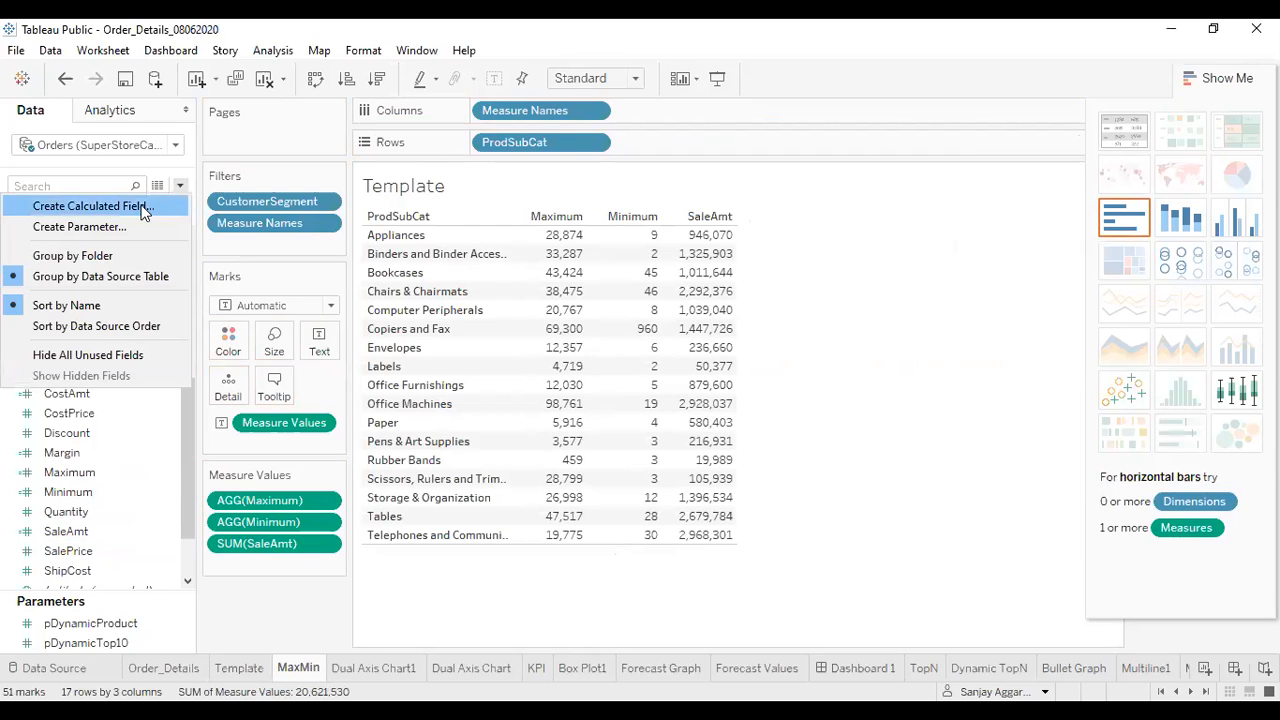
left_click(143, 208)
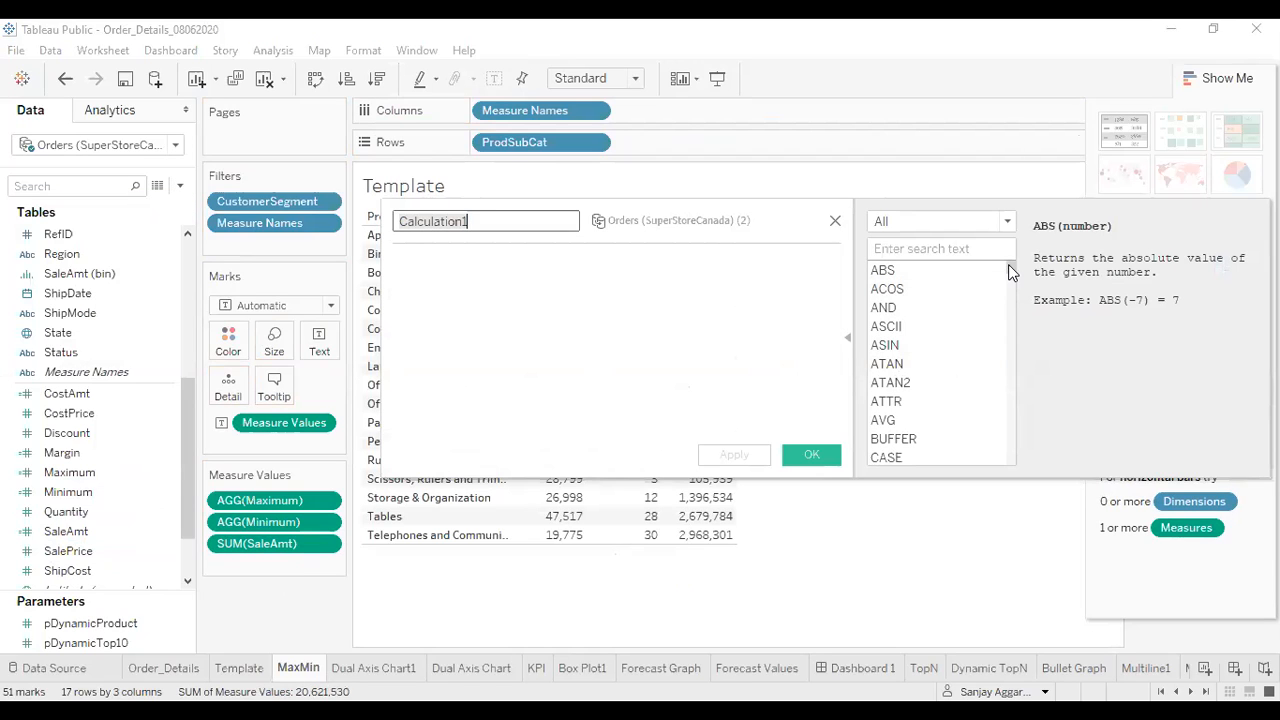
left_click_drag(1009, 268, 1012, 382)
left_click_drag(1014, 362, 1006, 257)
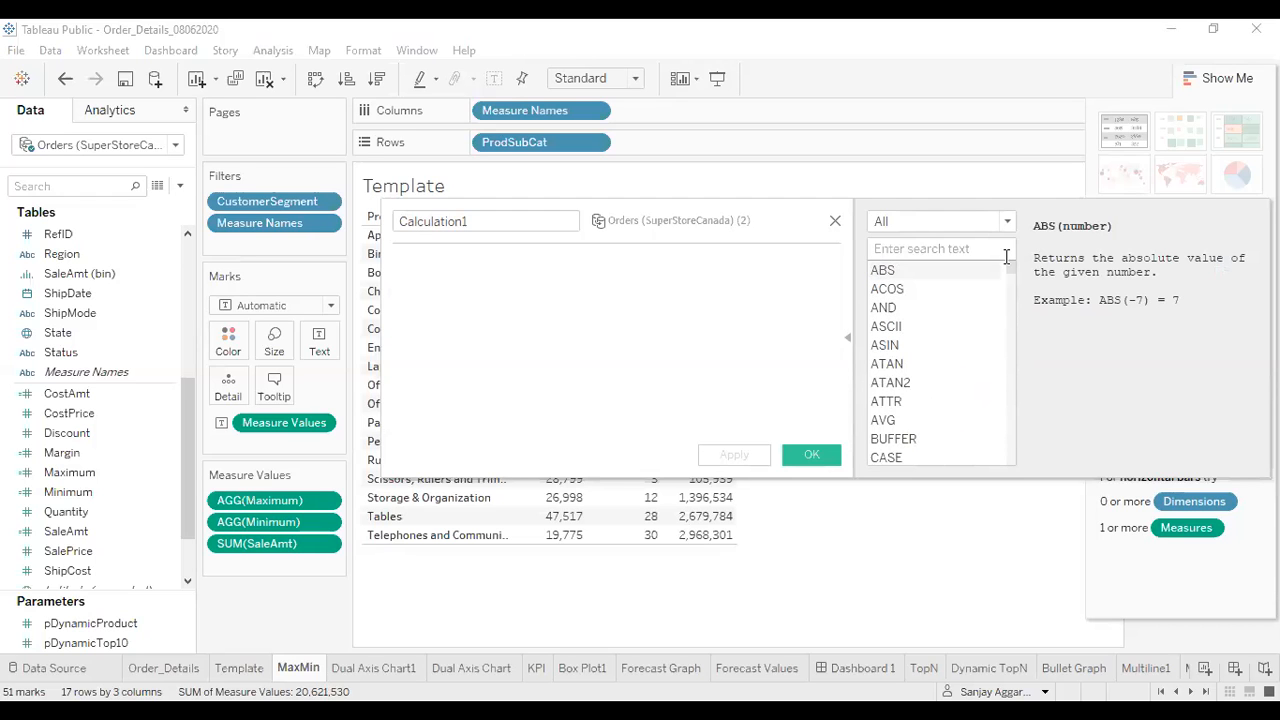
left_click(1008, 222)
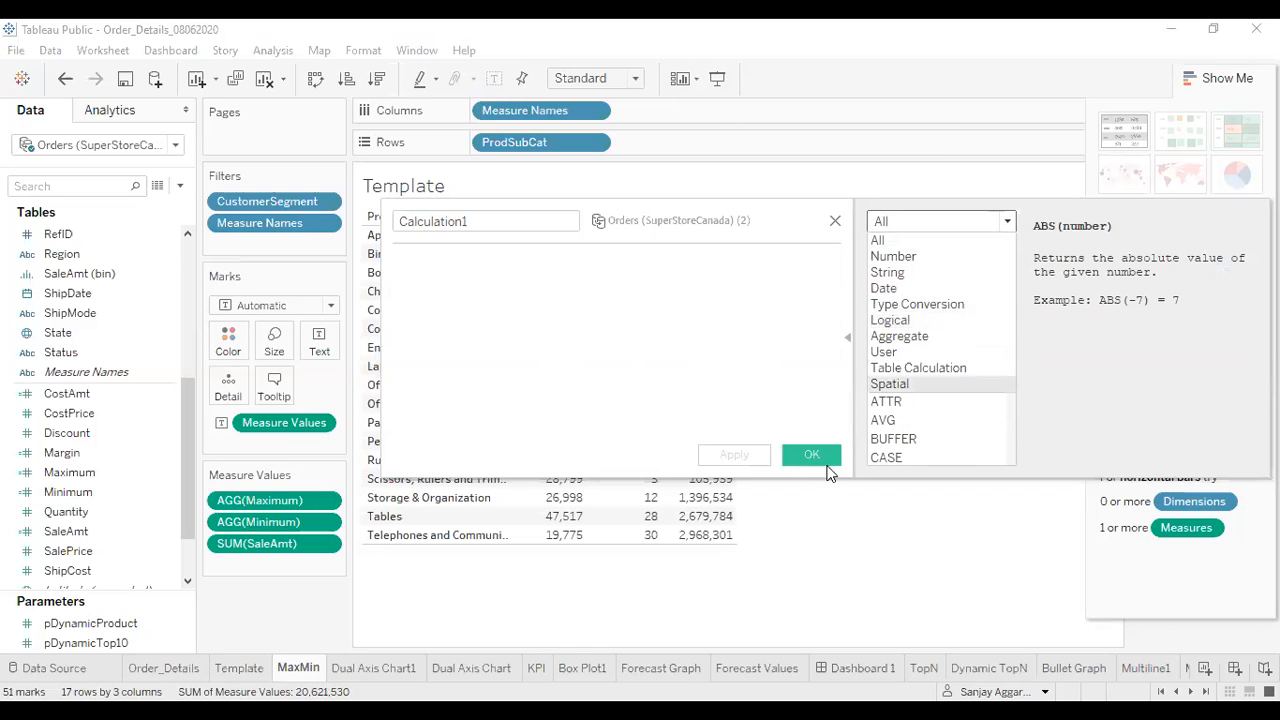
left_click(836, 226)
left_click(835, 221)
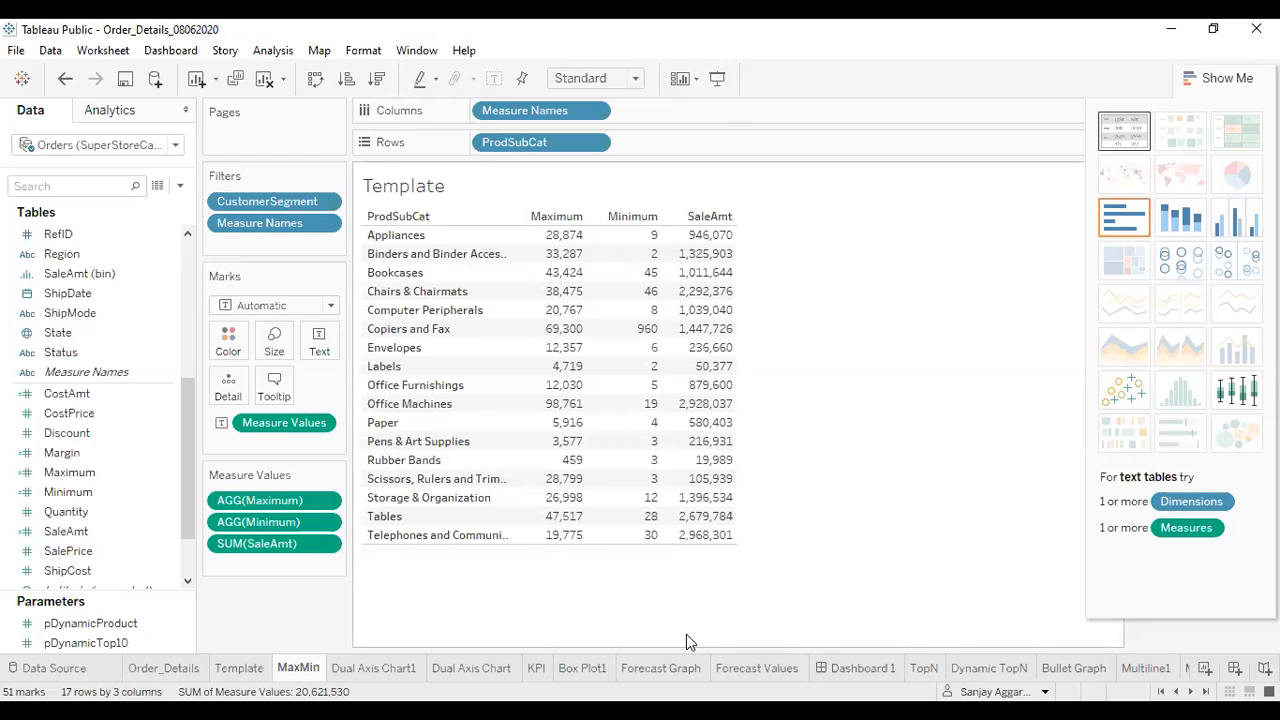
Look up the LOG function's description in a new calculated field and close the editor with OK.
left_click(180, 186)
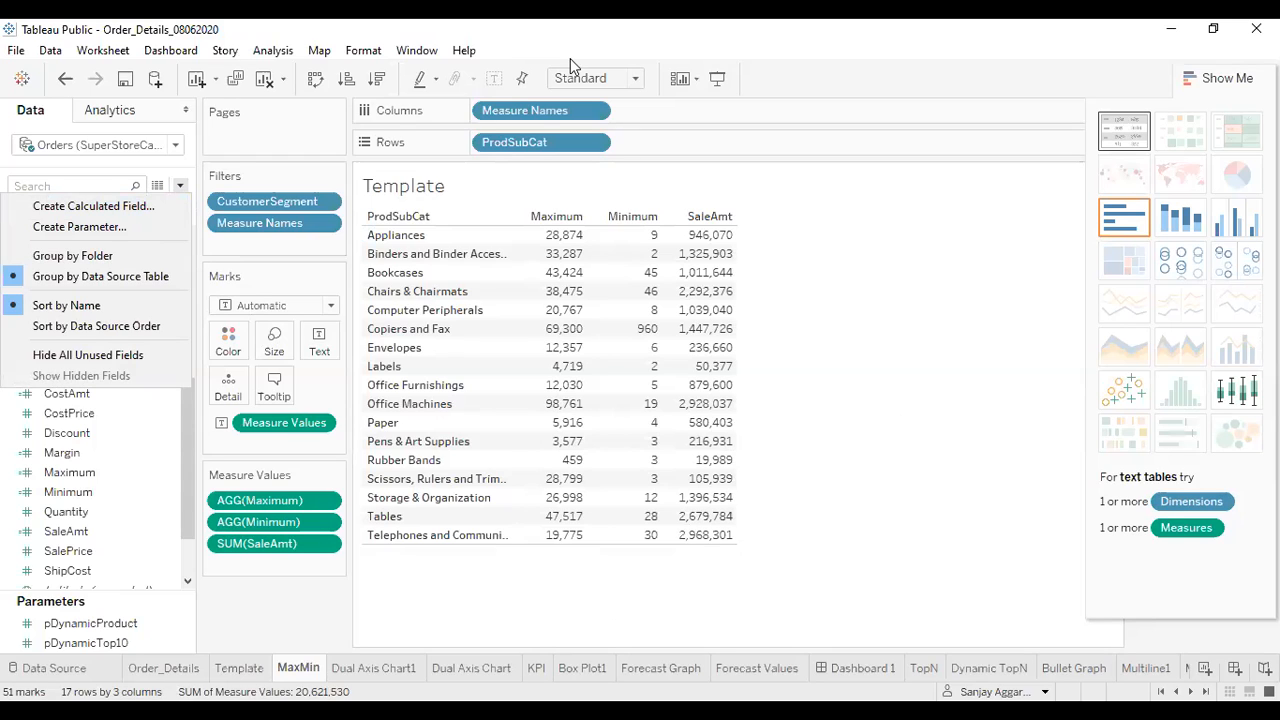
left_click(869, 338)
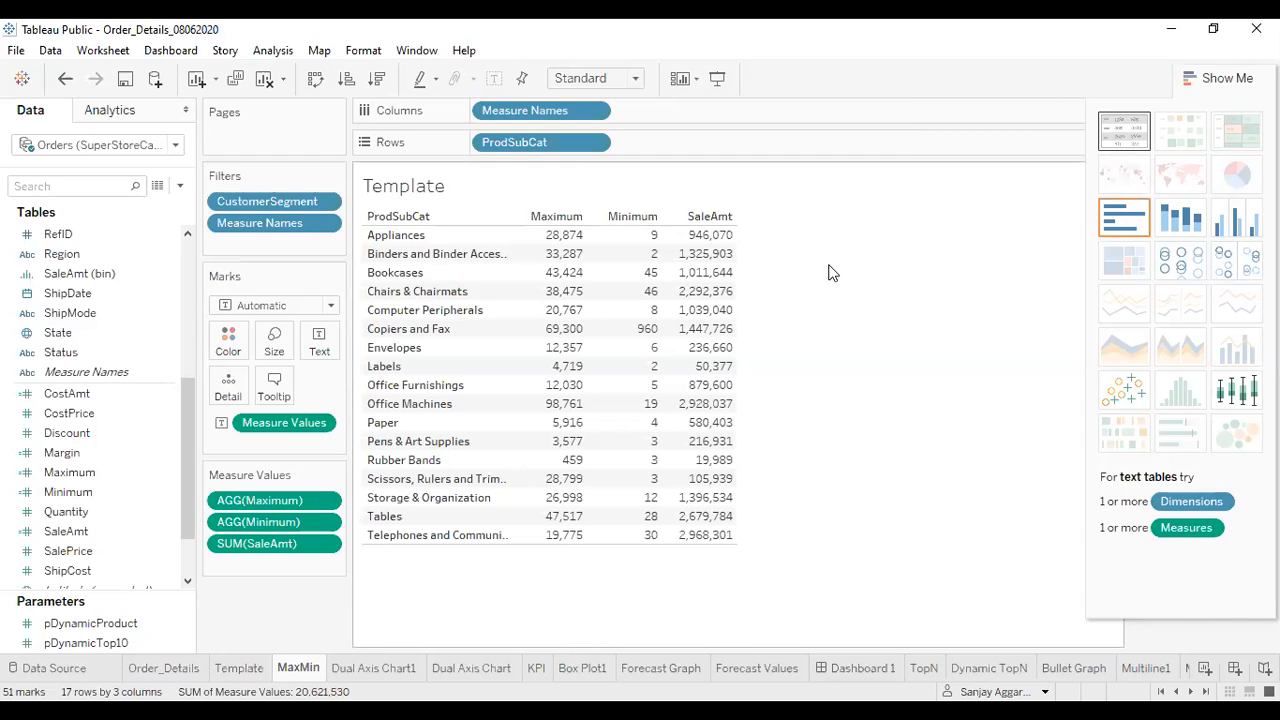
left_click(181, 187)
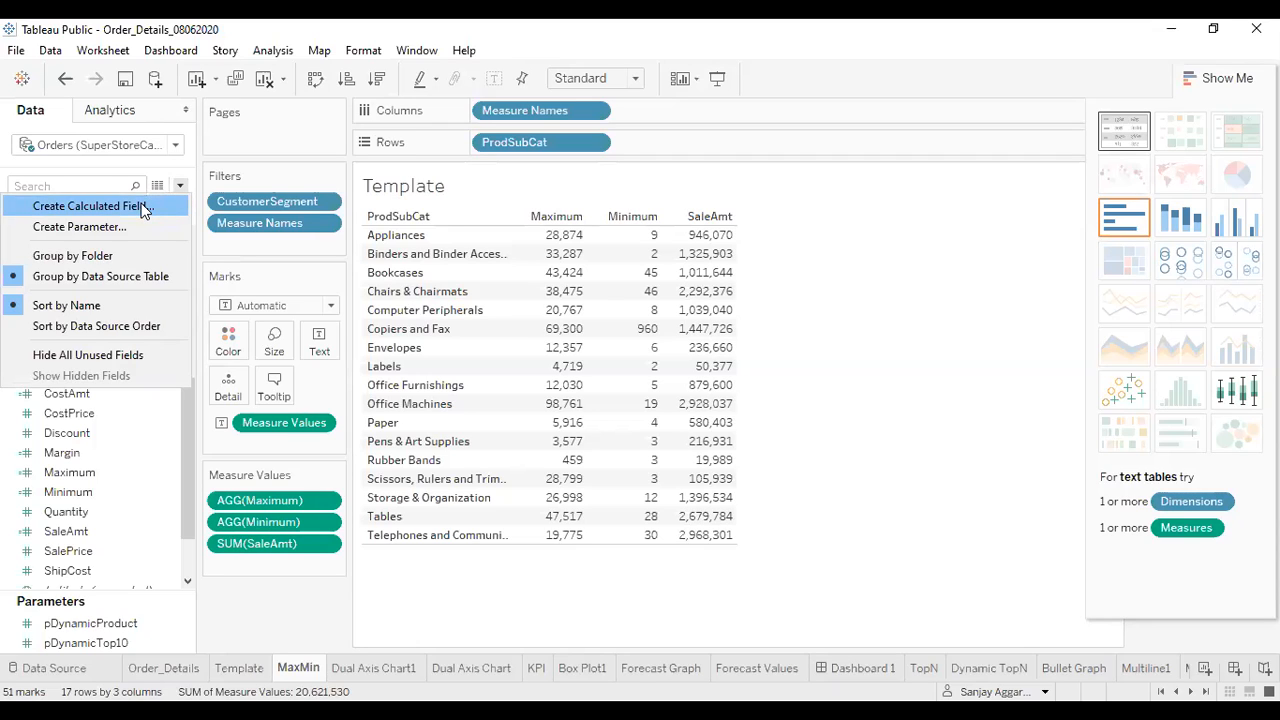
left_click(143, 208)
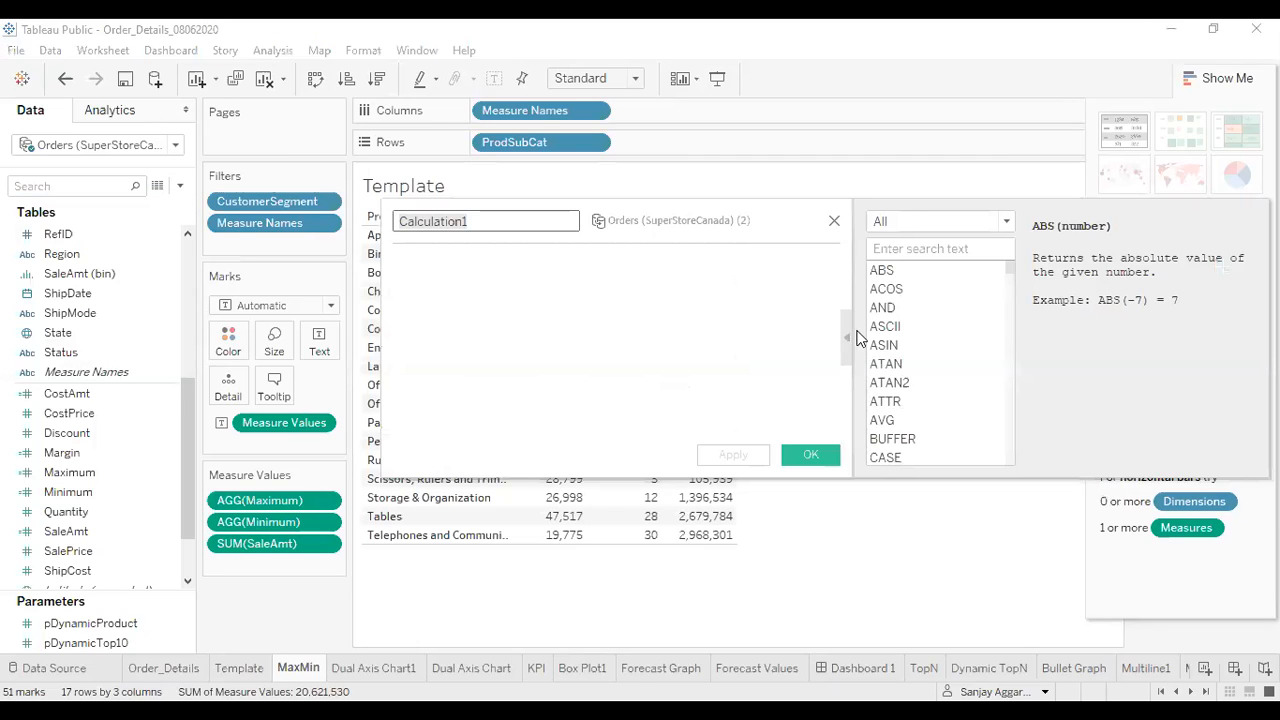
left_click(905, 249)
type("log")
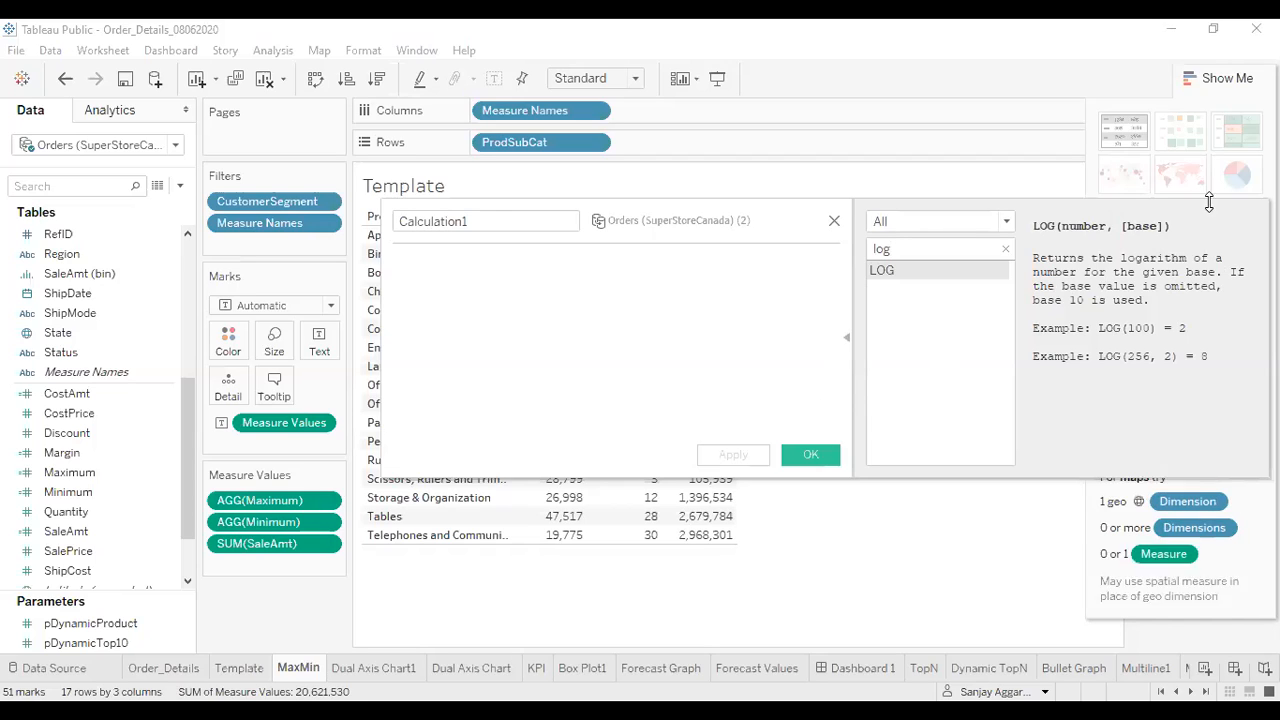
left_click(808, 461)
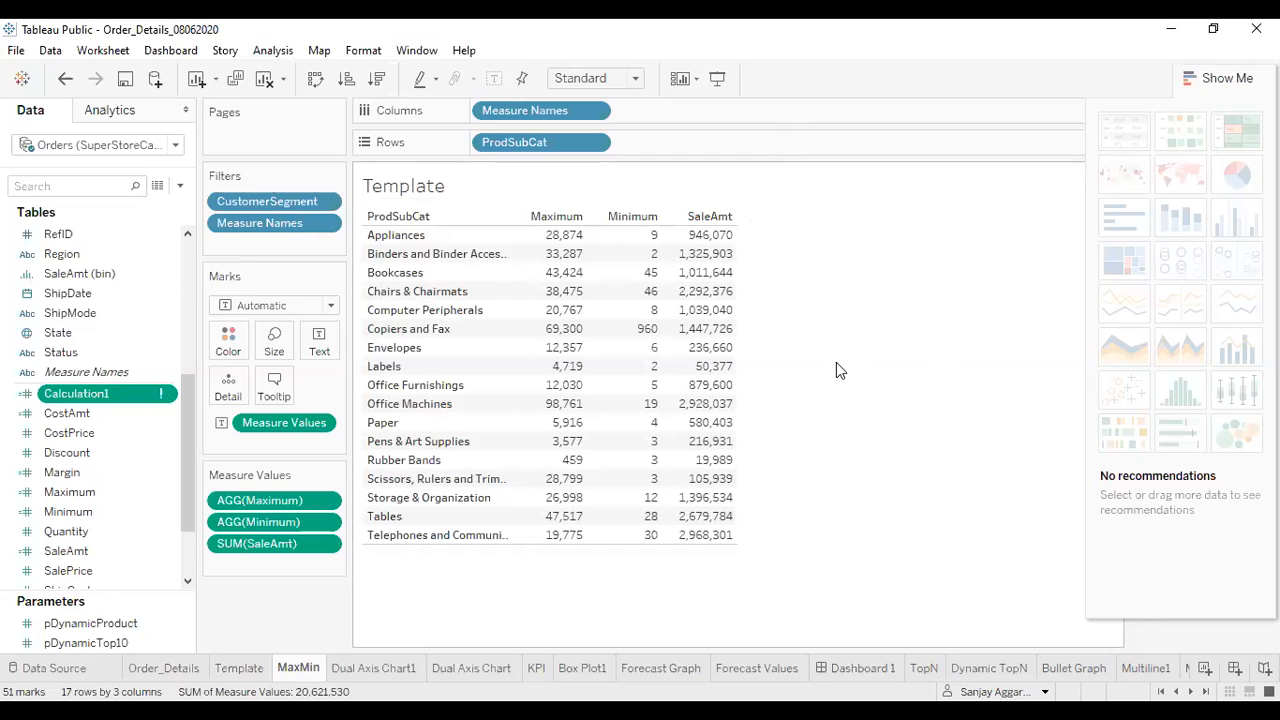
Duplicate the Template worksheet.
left_click(239, 668)
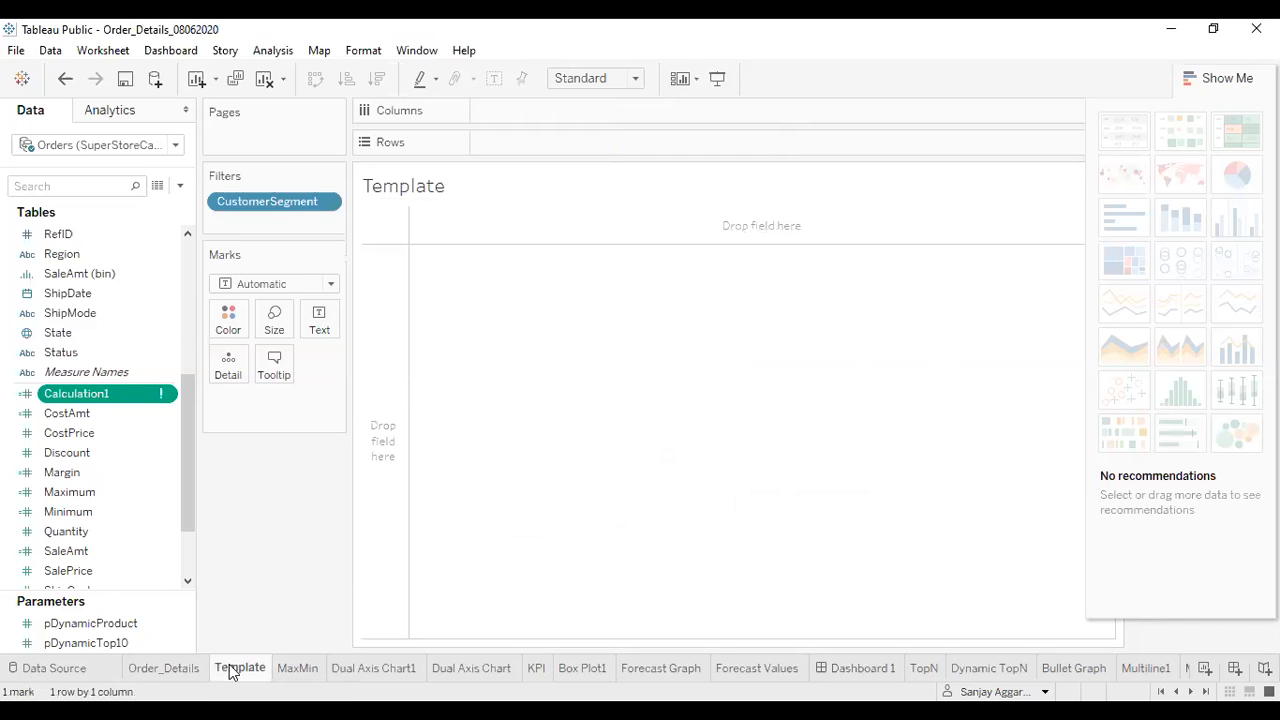
right_click(232, 670)
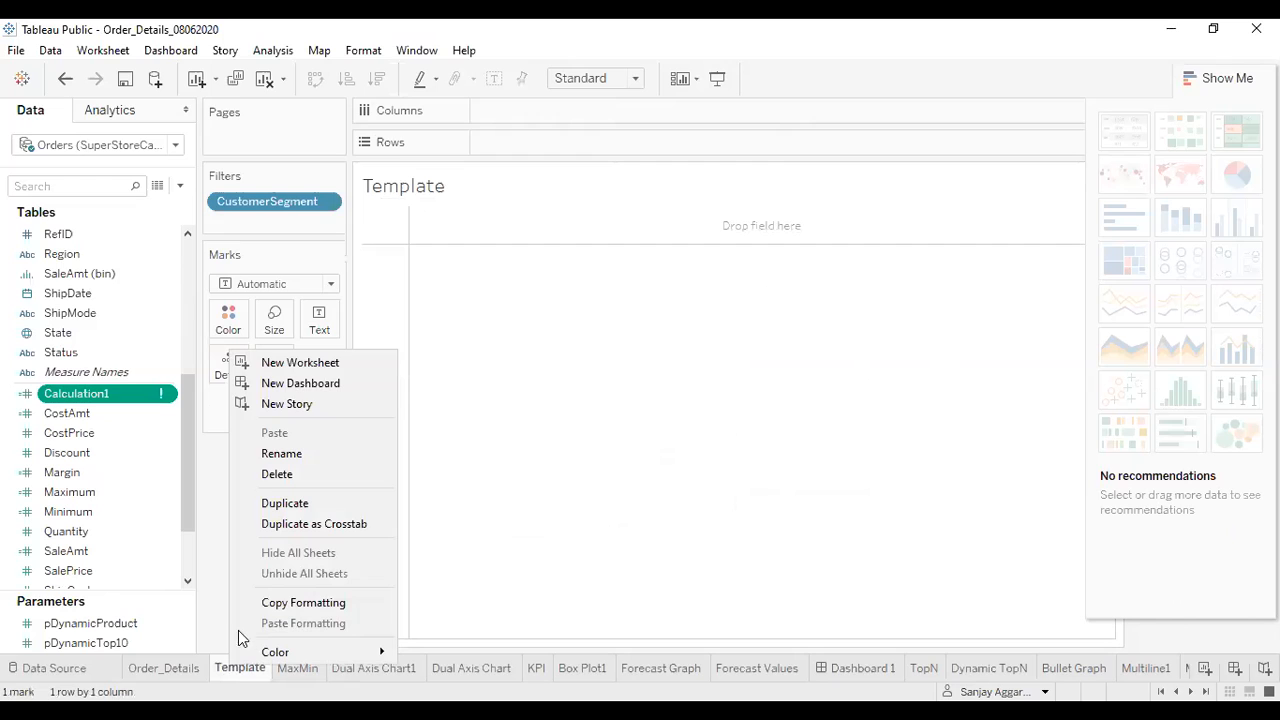
left_click(284, 504)
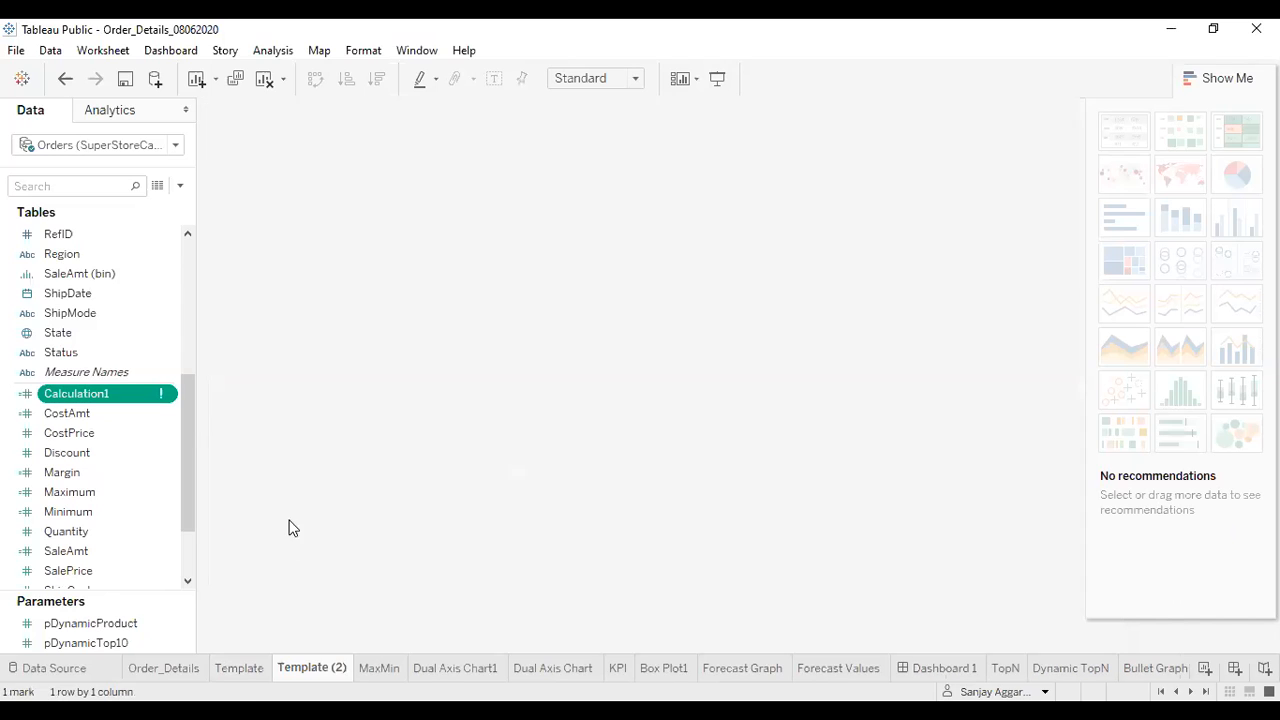
Try to rename the duplicated Template (2) worksheet as Dual Axis Chart.
right_click(330, 676)
left_click(443, 457)
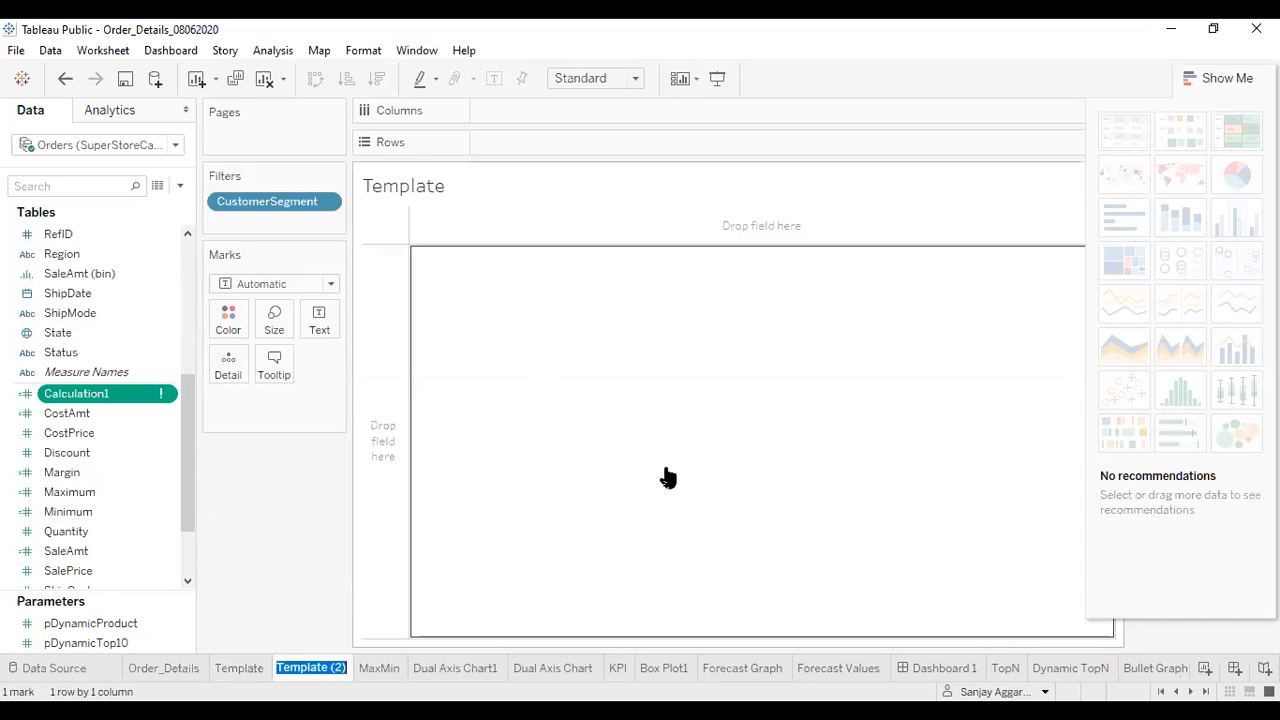
type("Dual Ax")
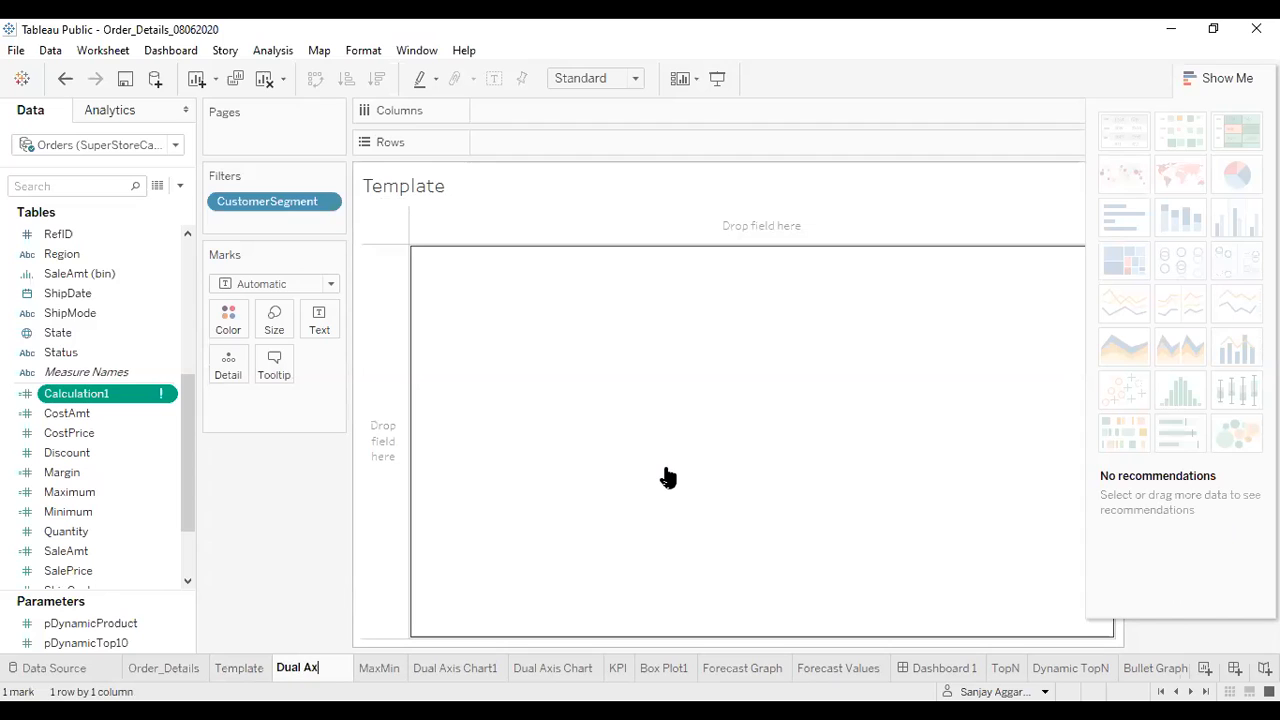
type("is Chart")
key("Return")
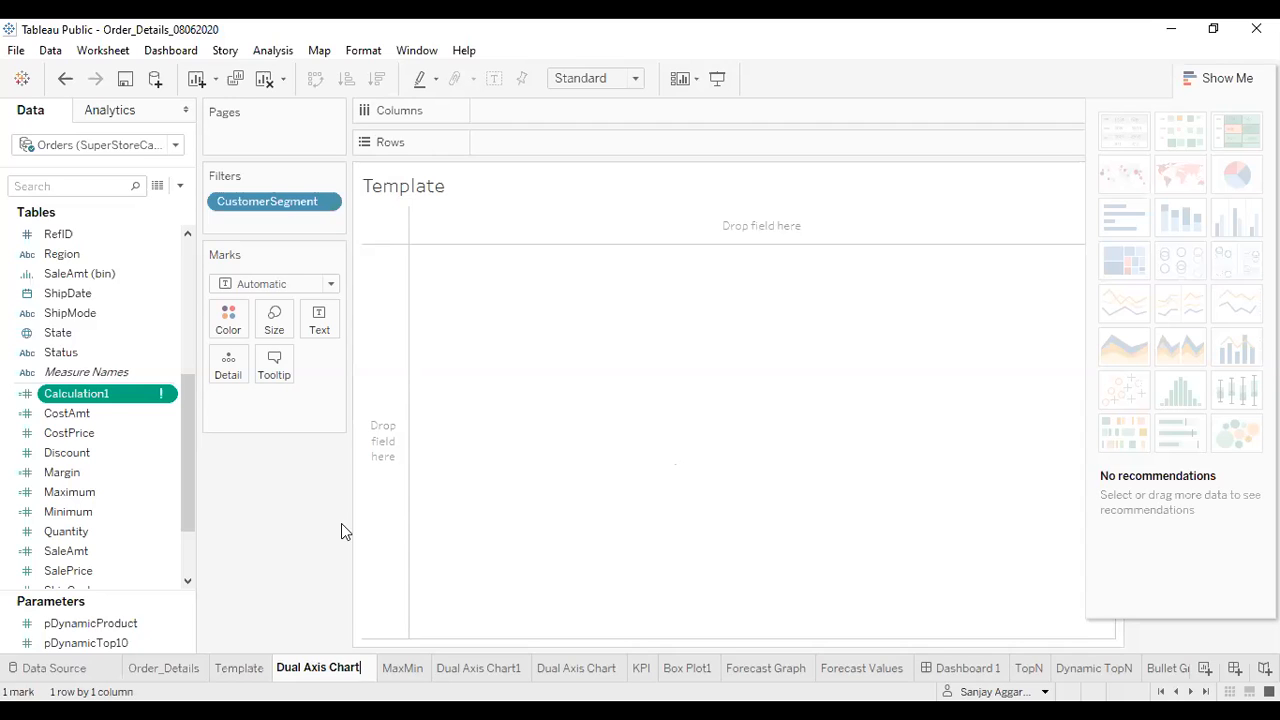
left_click(578, 455)
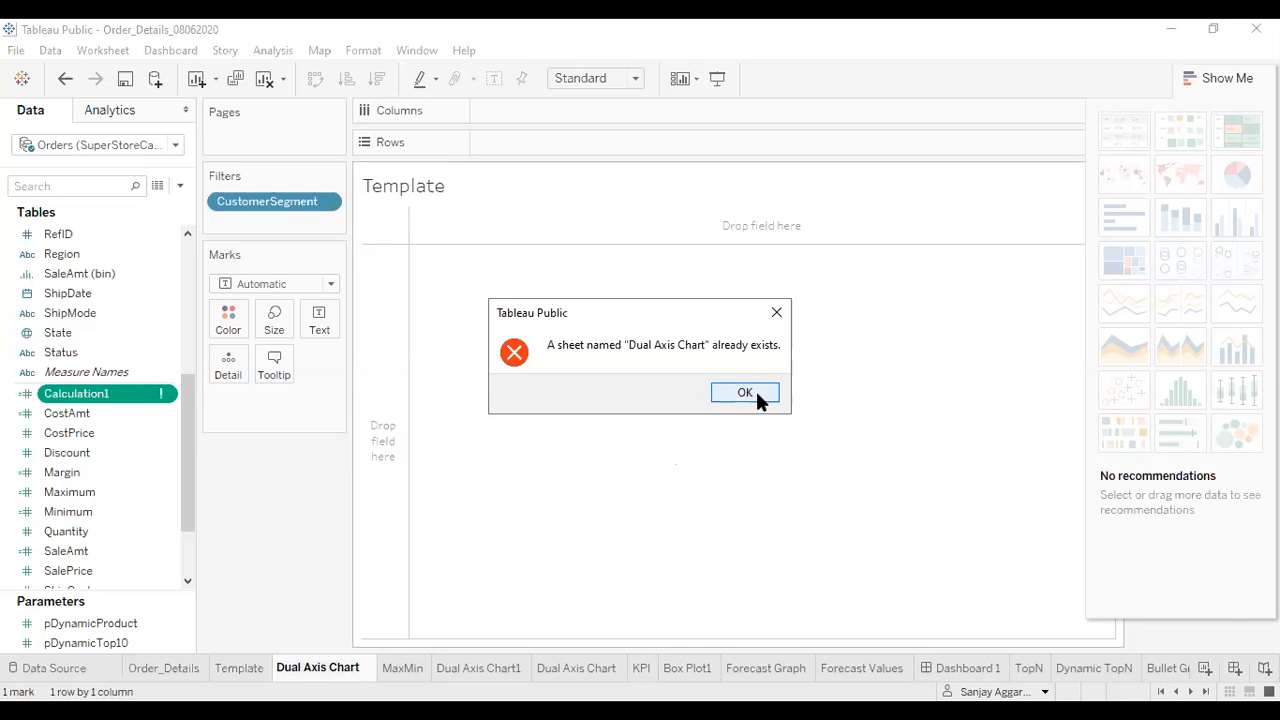
left_click(755, 390)
Change the duplicated worksheet's name to Dual Axis Chart2.
right_click(334, 668)
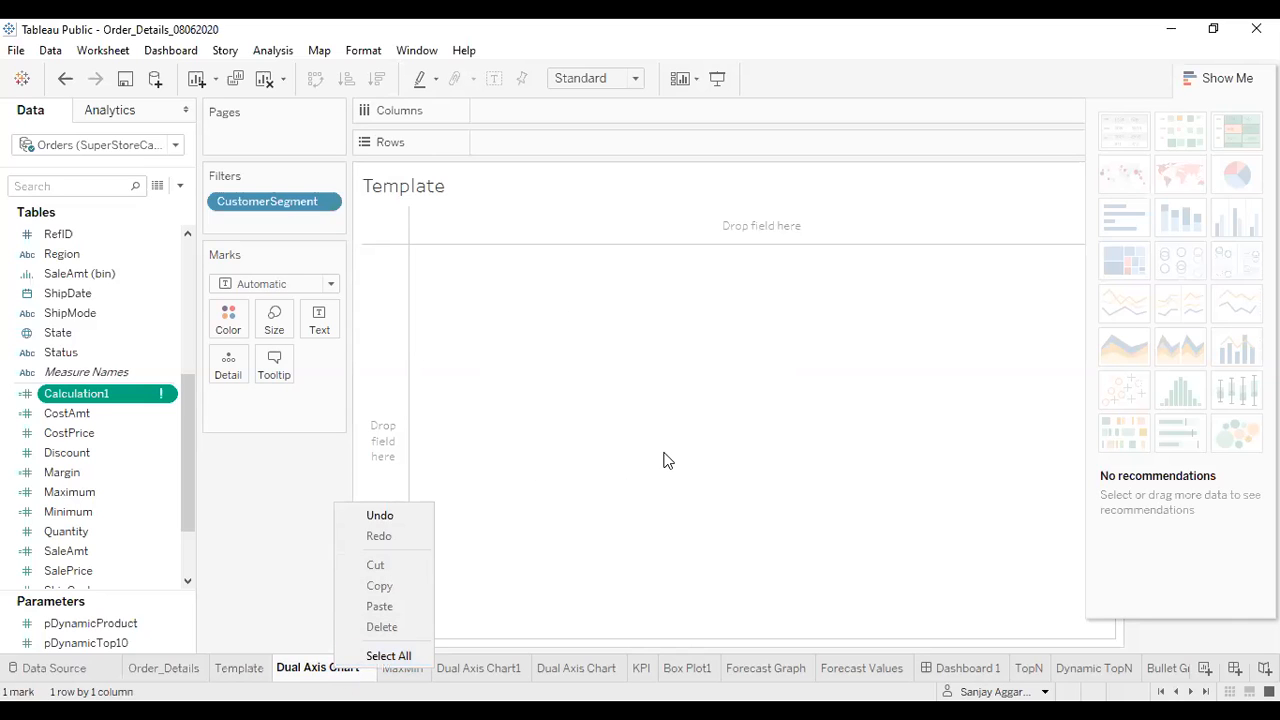
left_click(363, 666)
type("2")
left_click(620, 388)
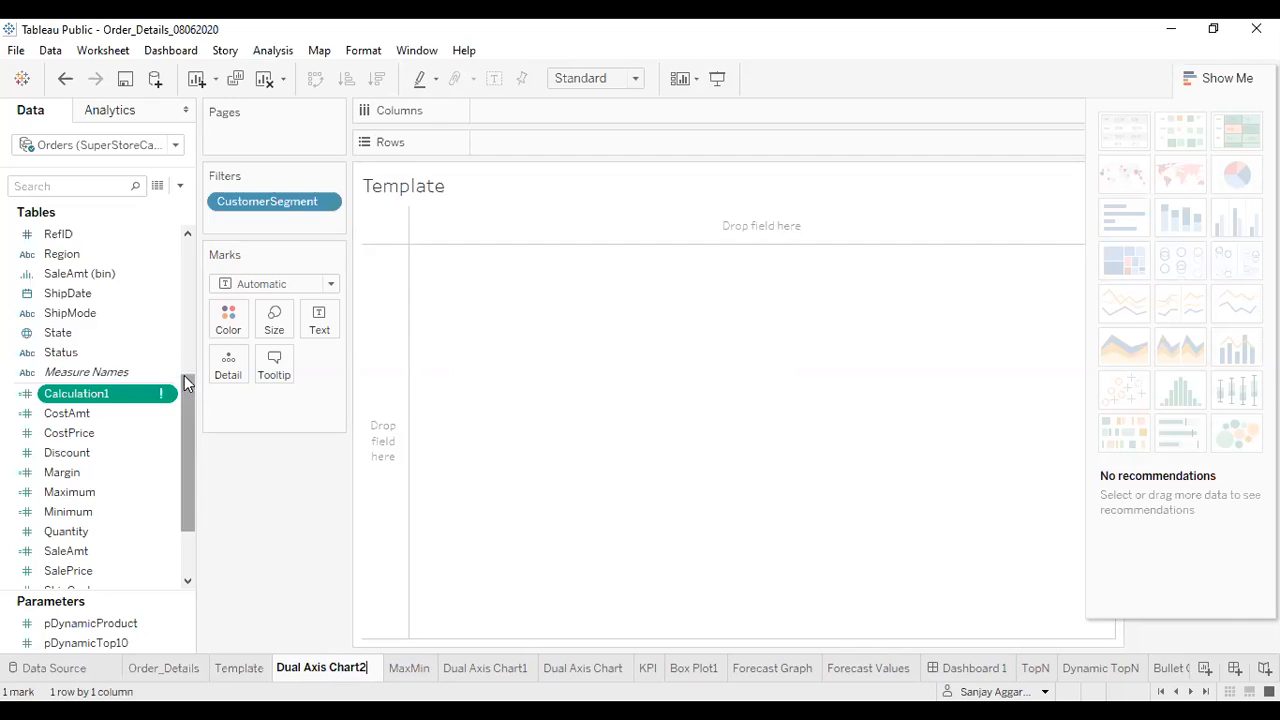
Delete the empty Calculation1 field from the data source's measures.
right_click(108, 400)
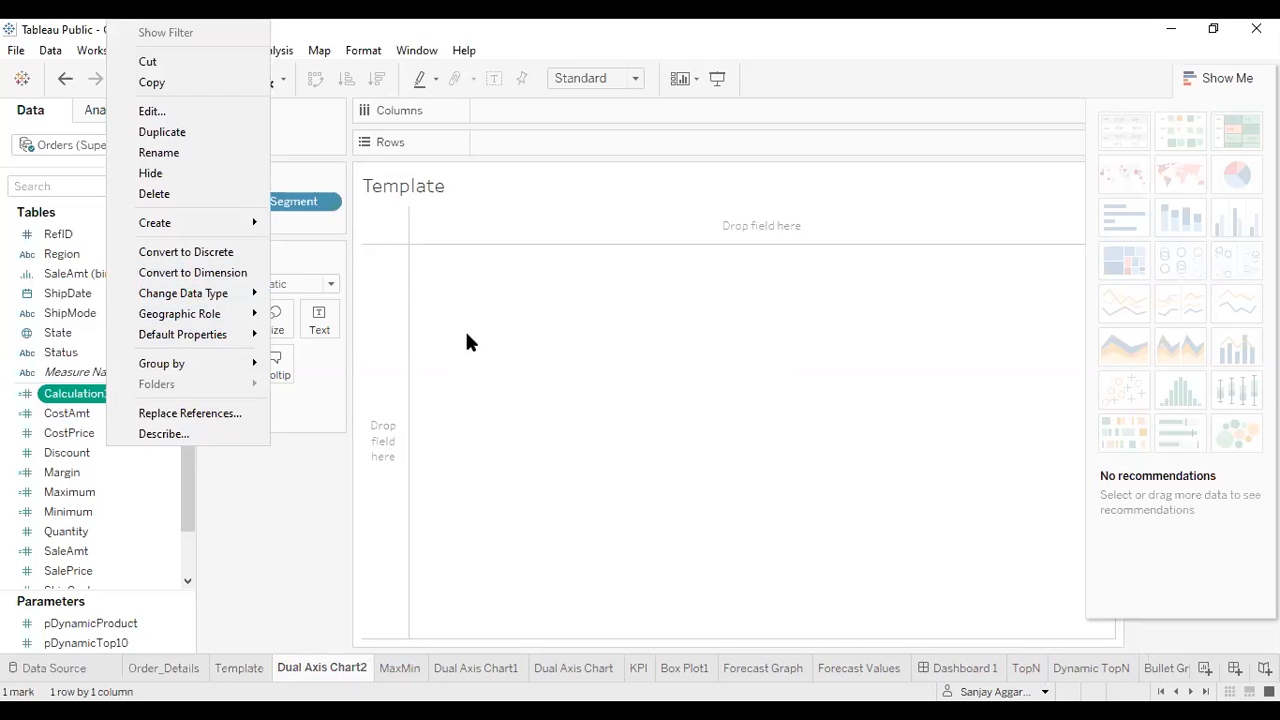
left_click(155, 194)
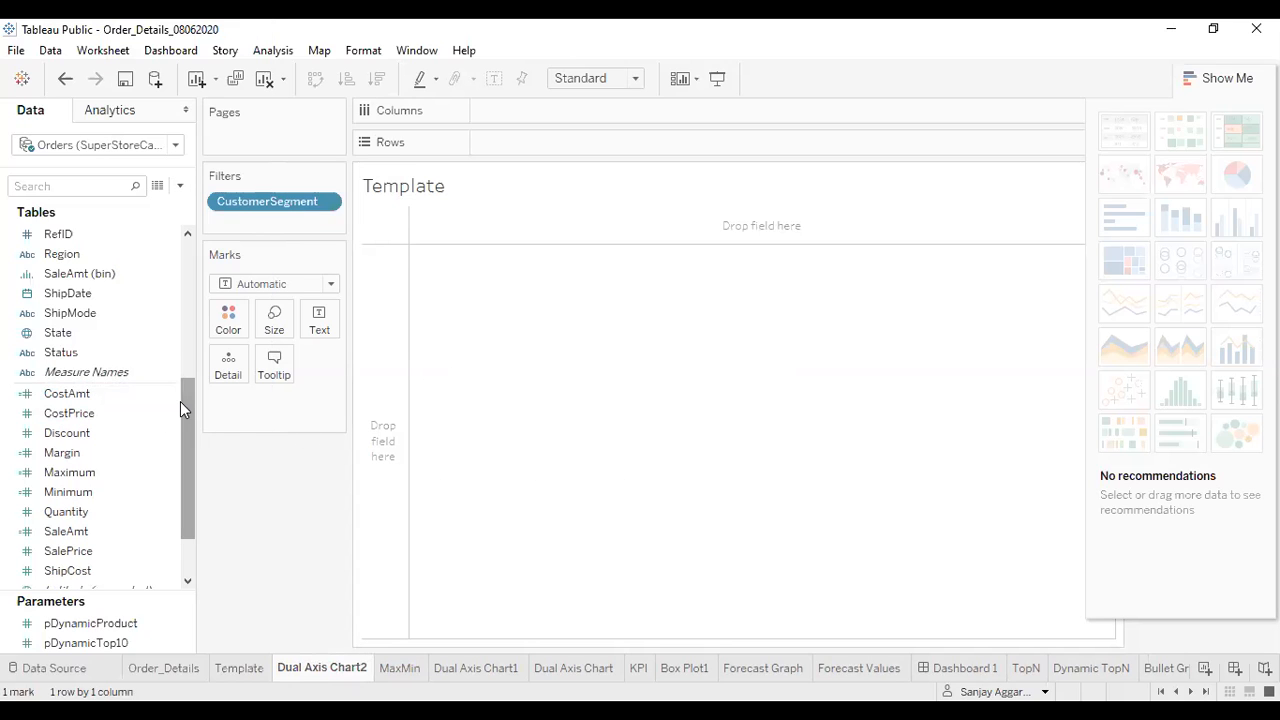
Place ProdSubCat on the rows and SaleAmt on the columns of Dual Axis Chart2.
left_click_drag(184, 386, 195, 294)
left_click_drag(86, 411, 535, 134)
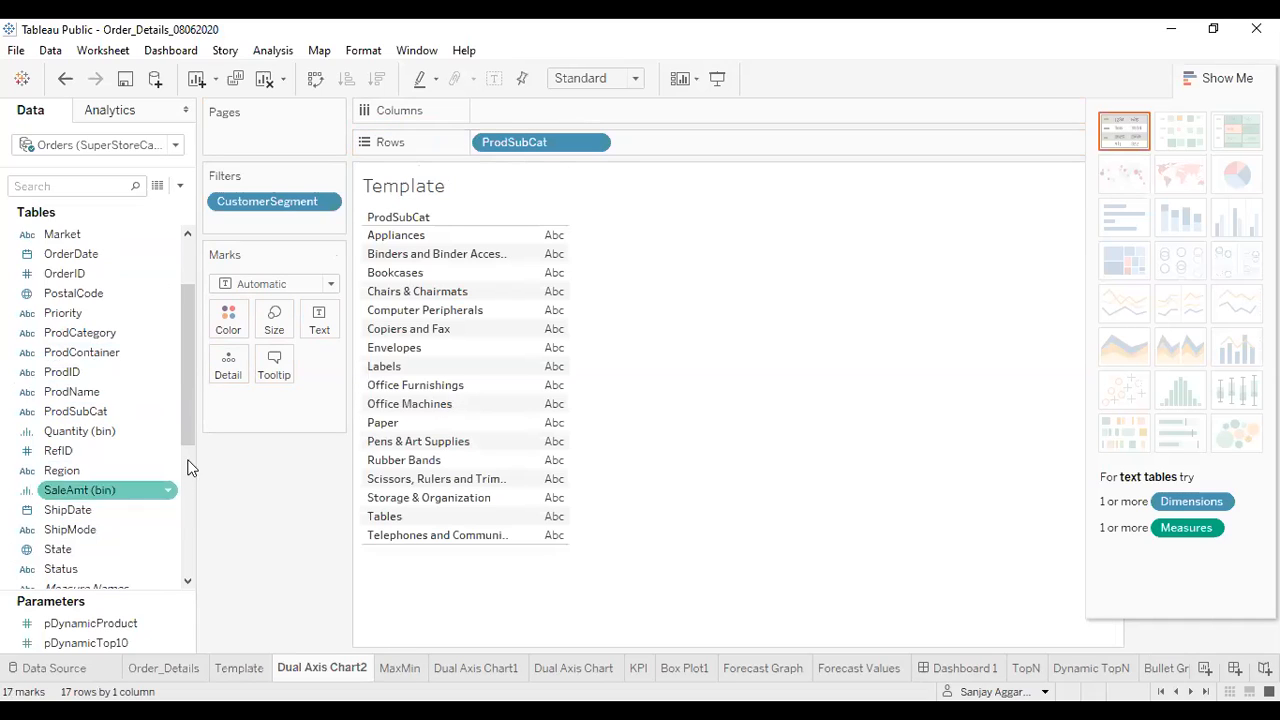
left_click_drag(190, 430, 181, 522)
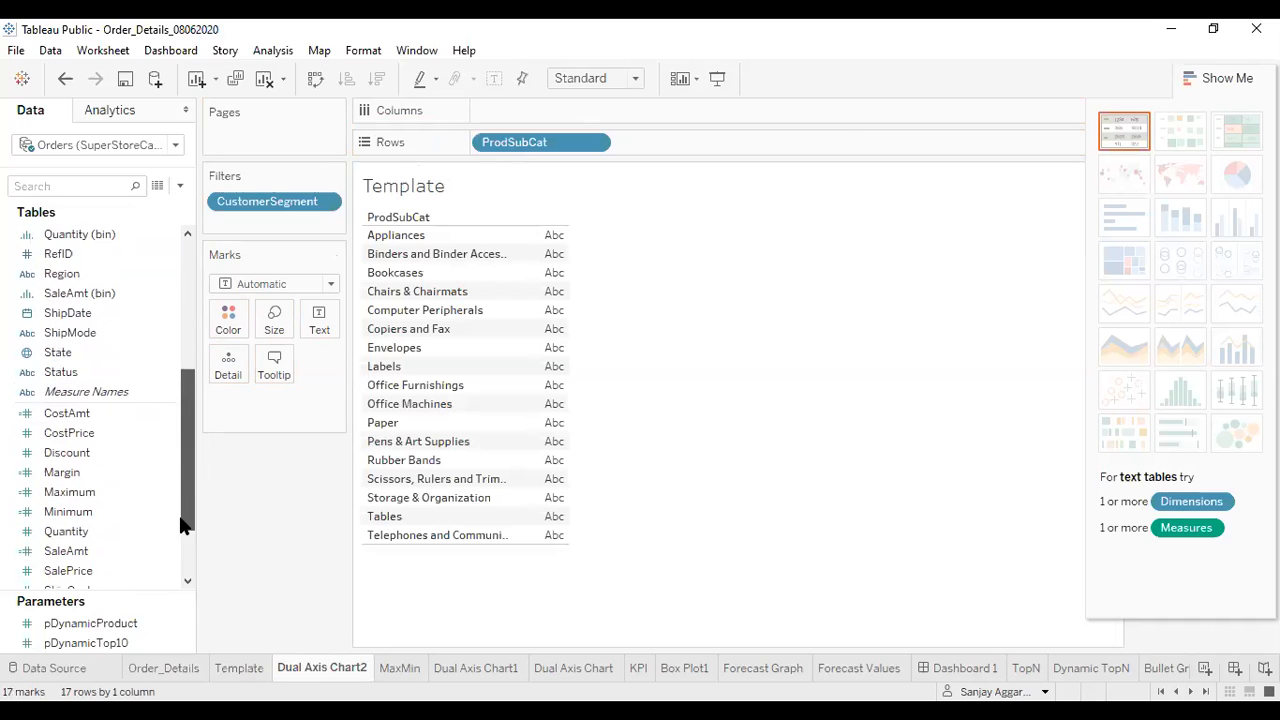
left_click_drag(109, 550, 549, 110)
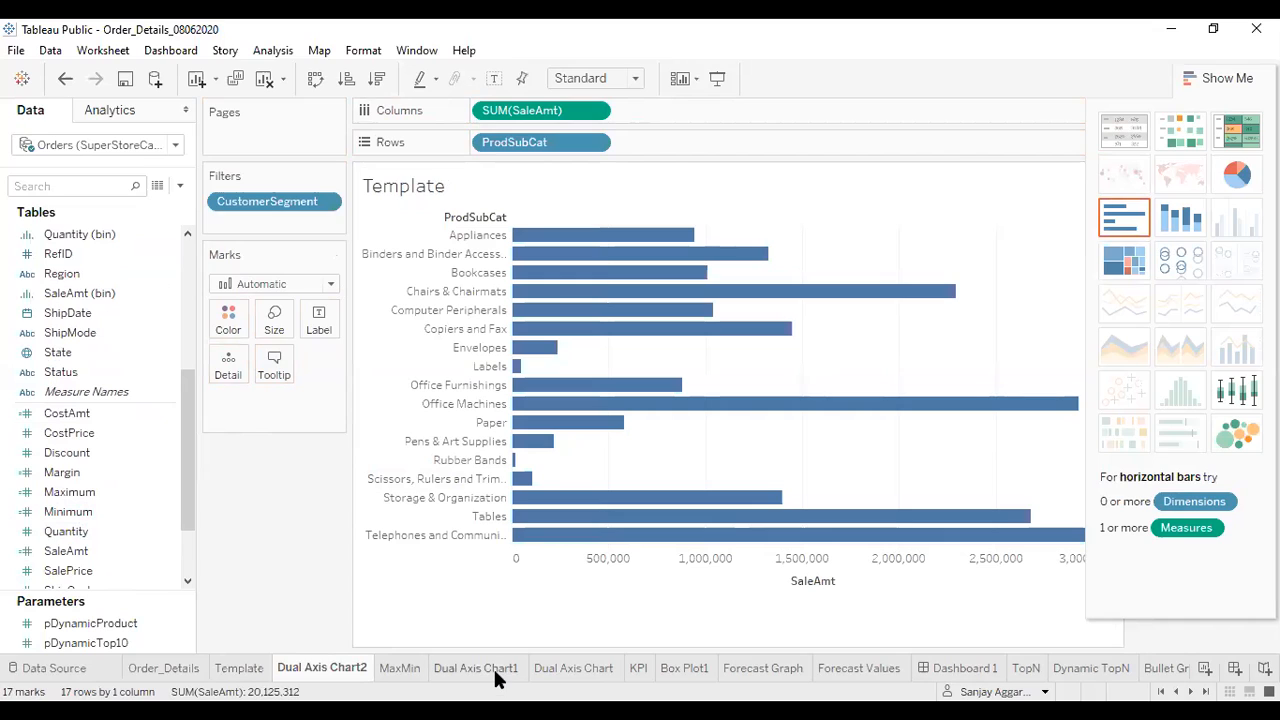
Review the finished chart on the Dual Axis Chart1 worksheet and return to Dual Axis Chart2.
mouse_move(496, 673)
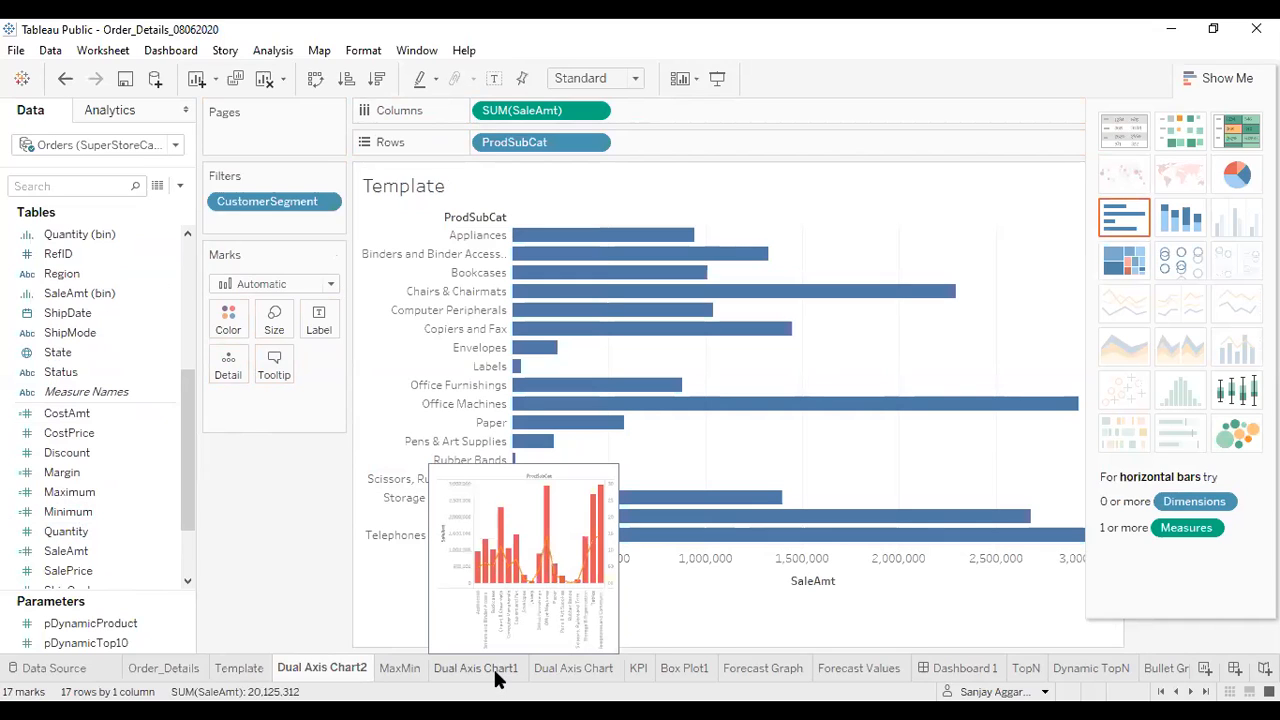
left_click(497, 667)
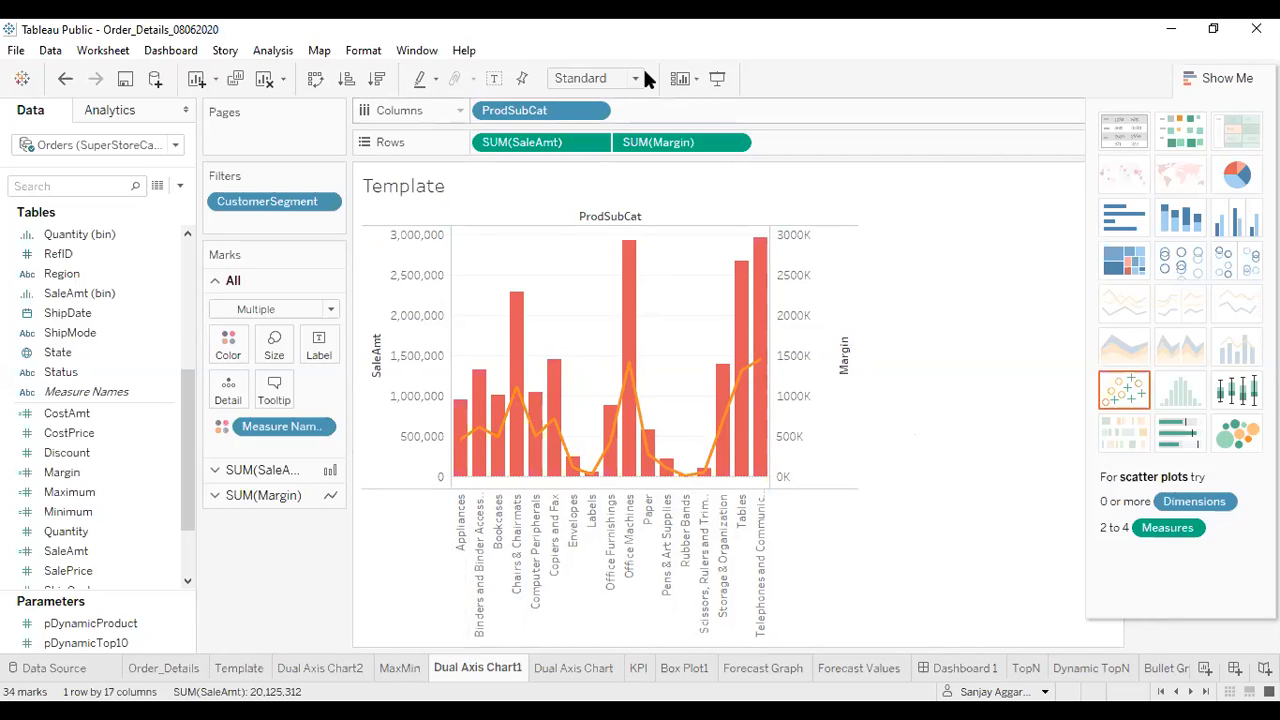
left_click(318, 668)
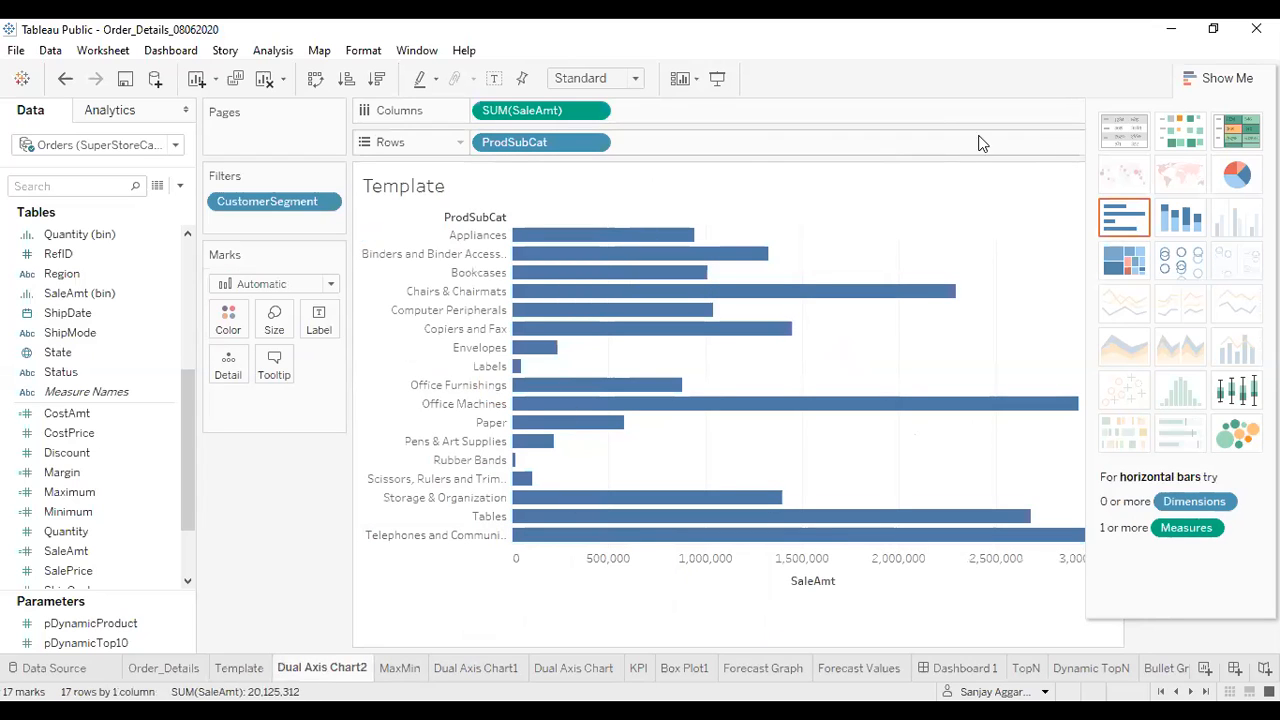
Switch the SaleAmt view to a text table and back to horizontal bars.
left_click(1115, 136)
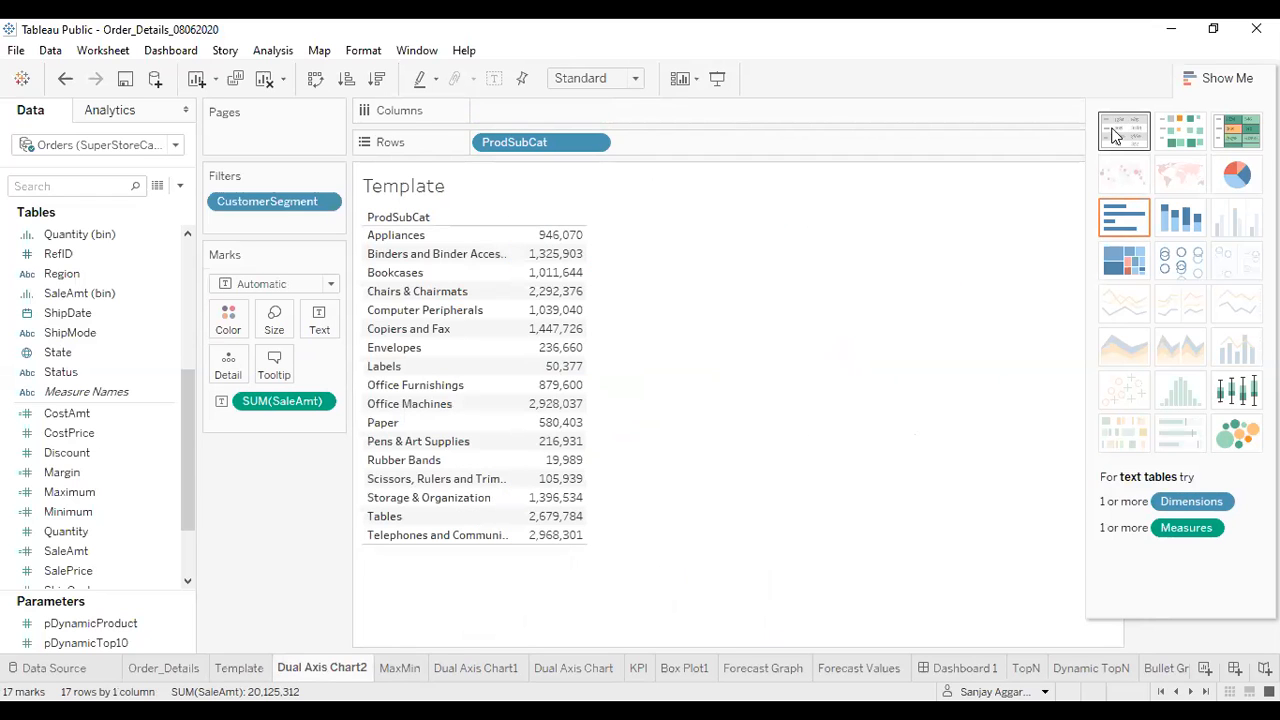
left_click(1123, 220)
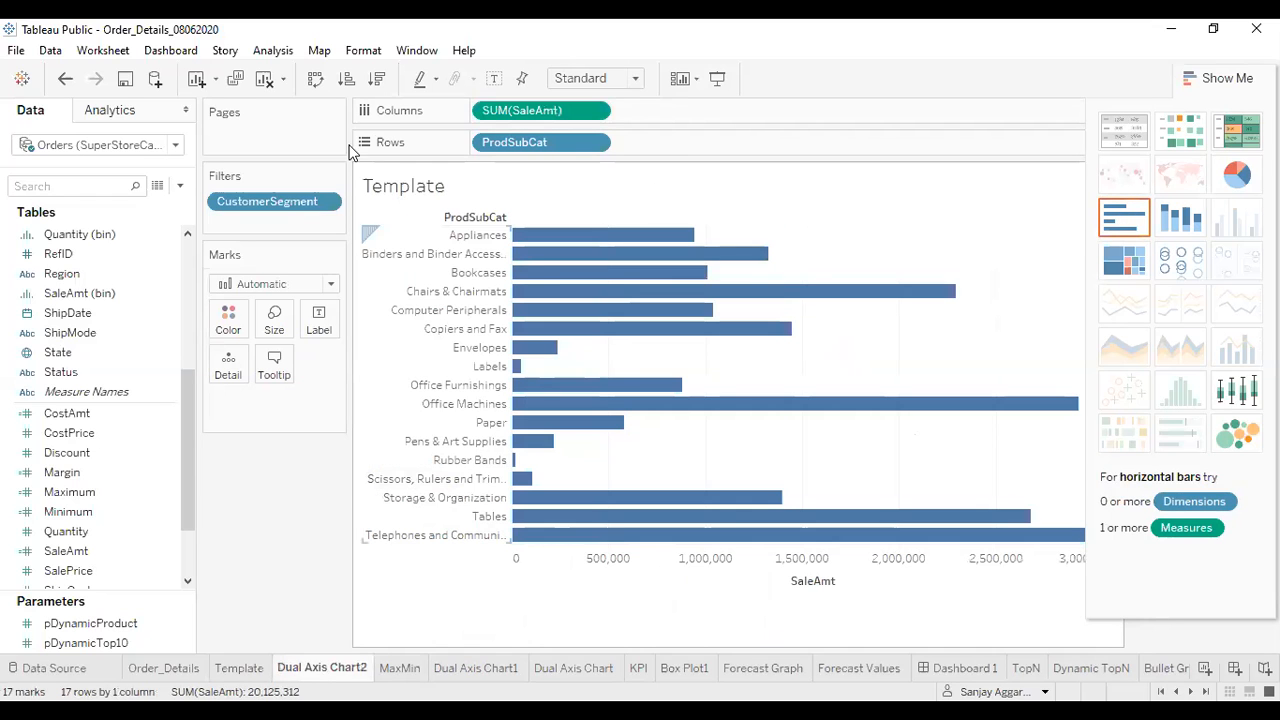
Swap the rows and columns of the chart and add Margin to the rows beside SaleAmt.
left_click(315, 80)
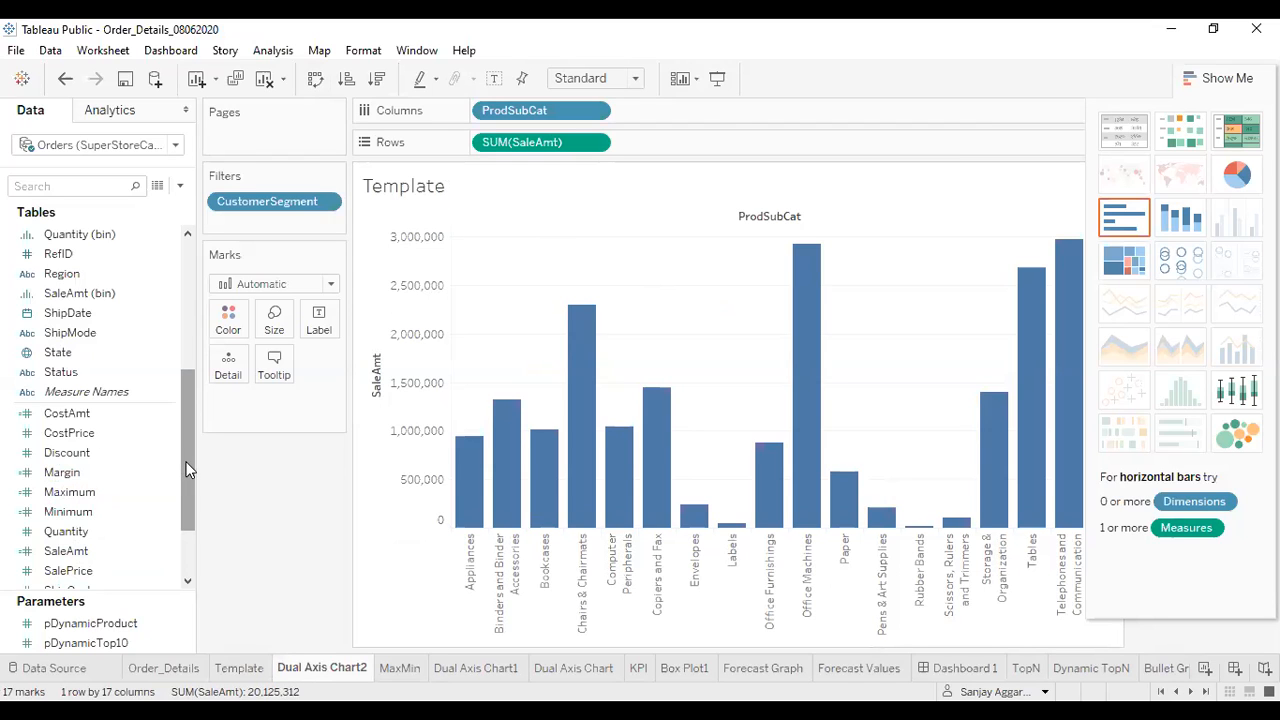
left_click(84, 477)
left_click_drag(84, 478, 680, 148)
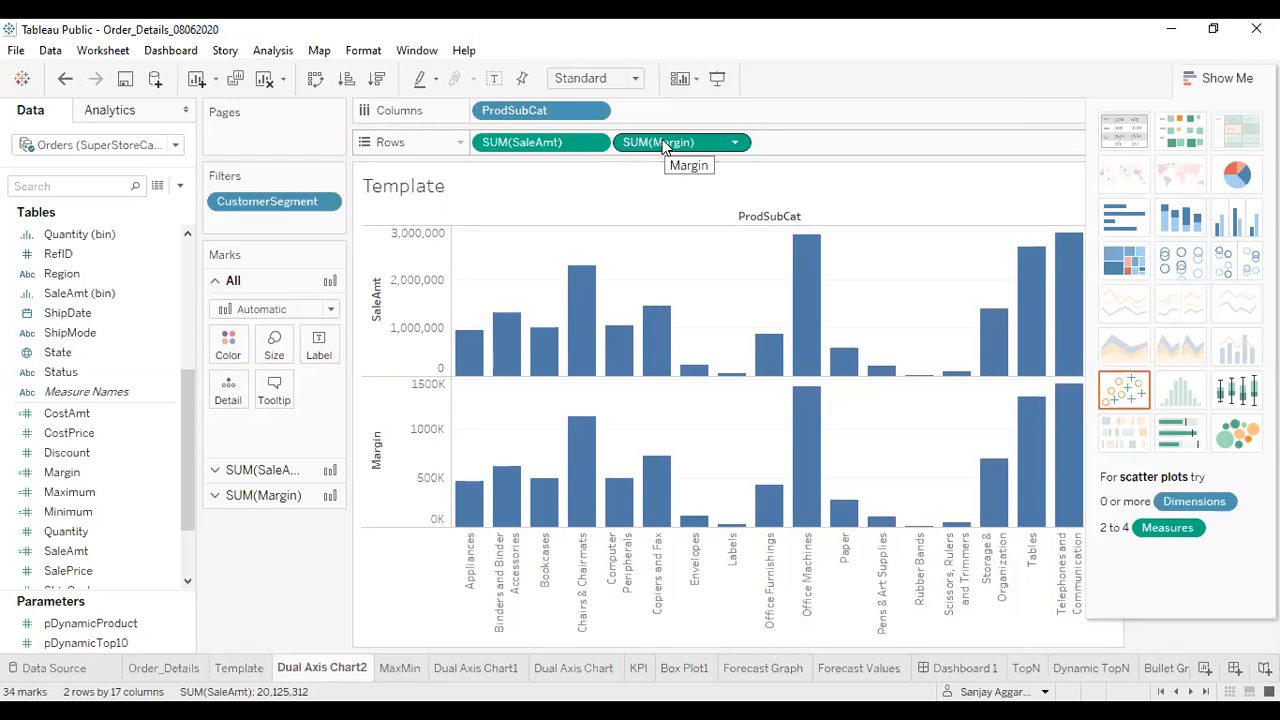
Combine Margin with SaleAmt in a single dual-axis chart by product subcategory.
right_click(662, 143)
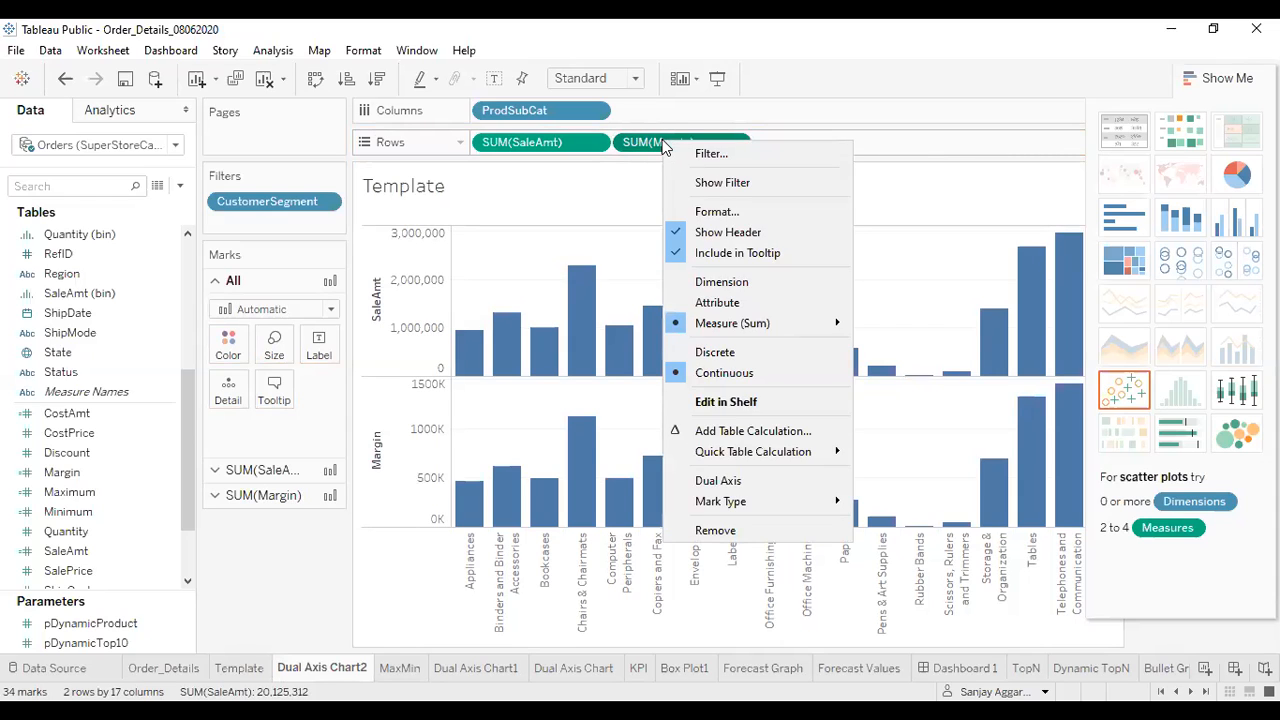
left_click(662, 143)
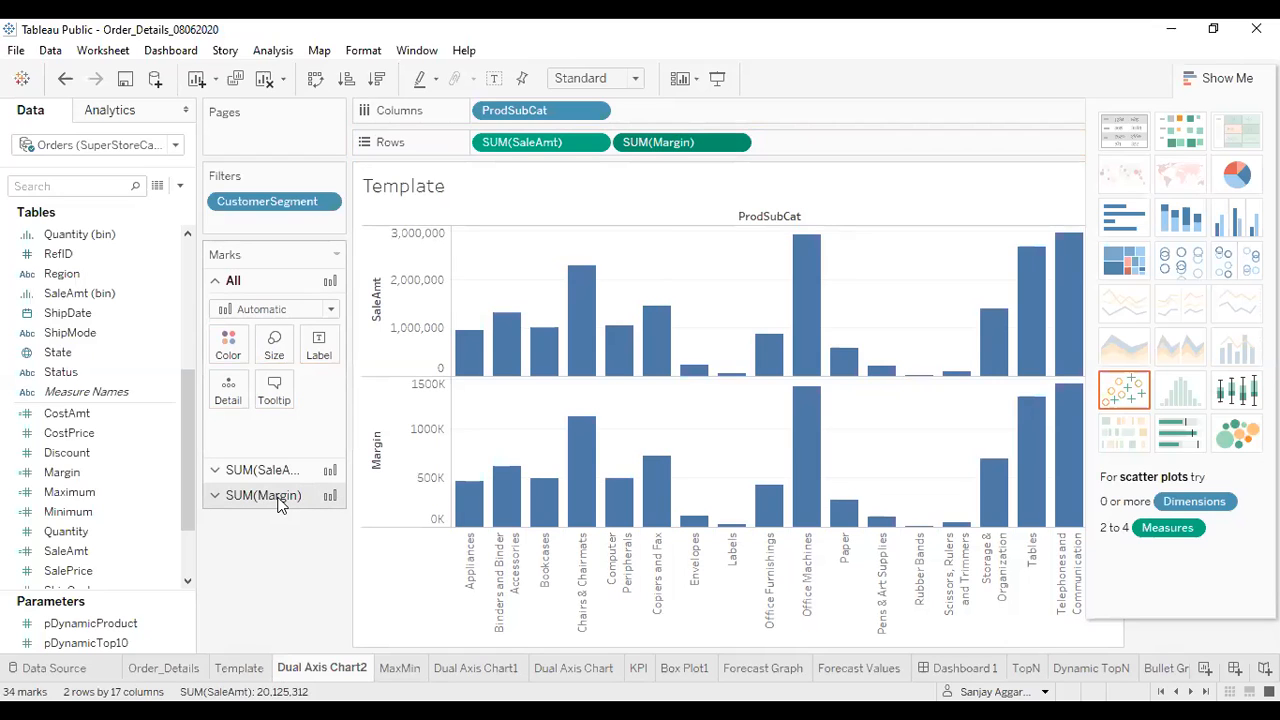
right_click(373, 444)
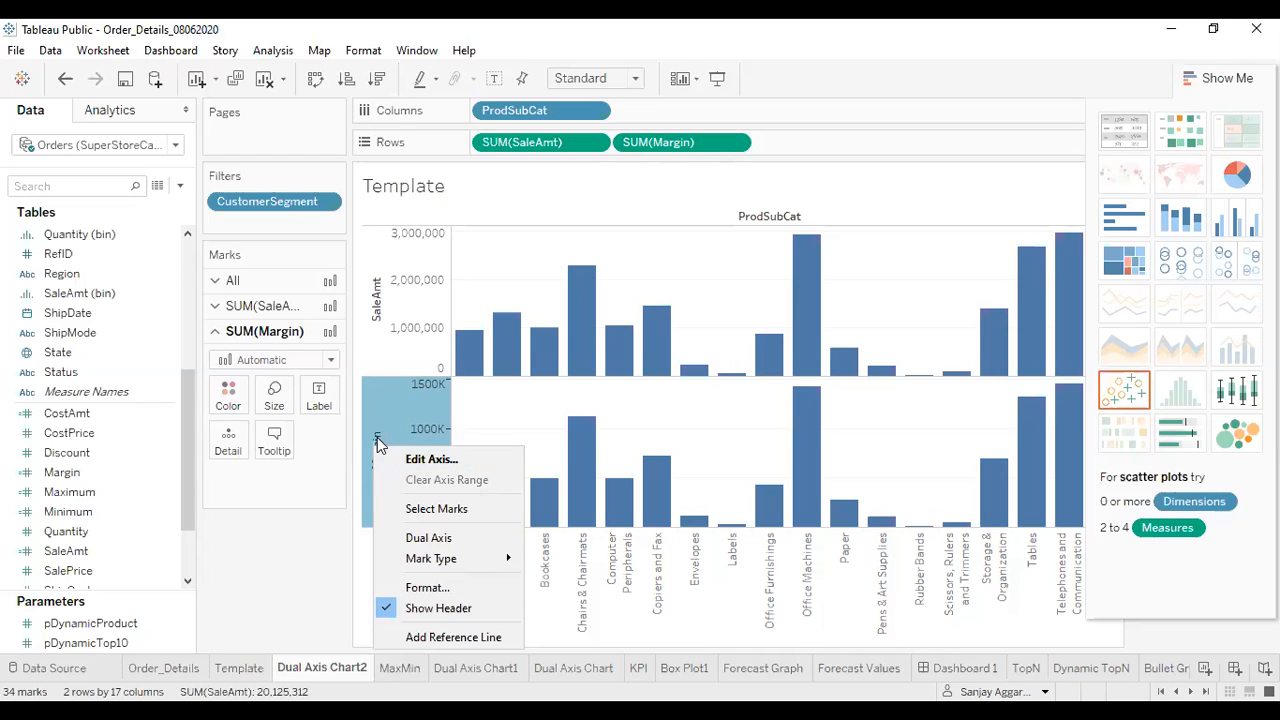
left_click(301, 551)
right_click(375, 456)
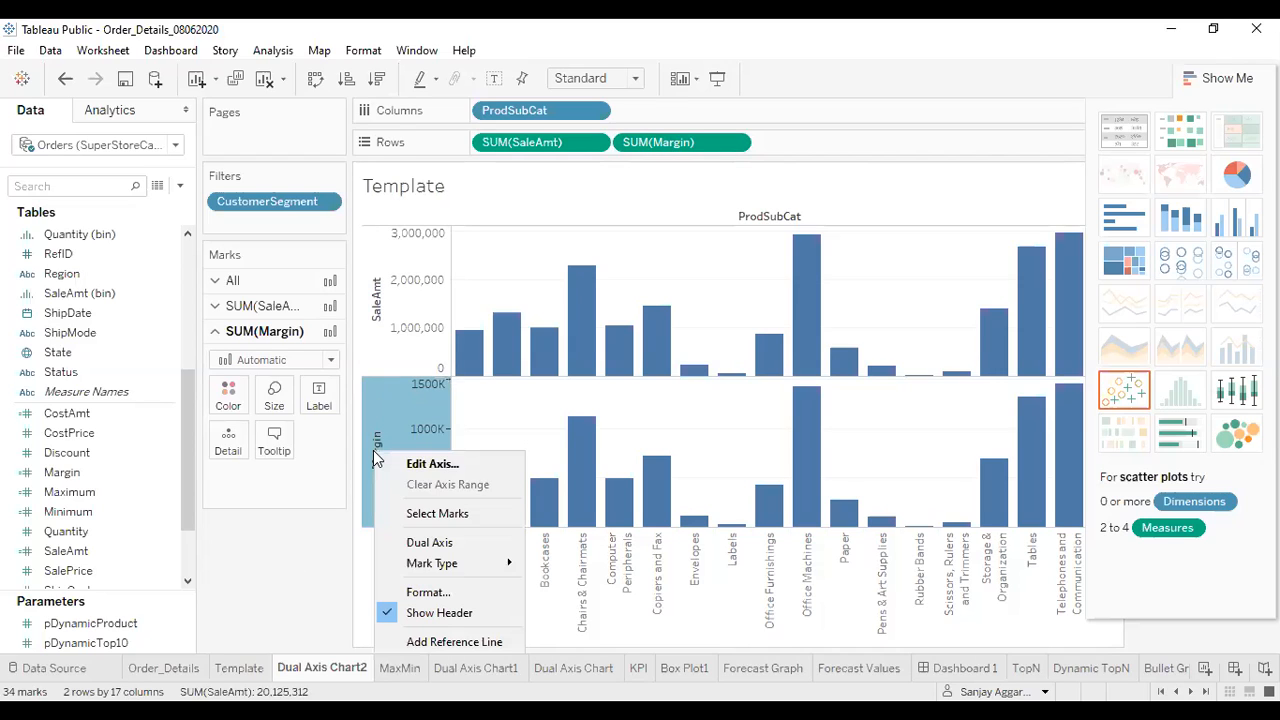
left_click(429, 542)
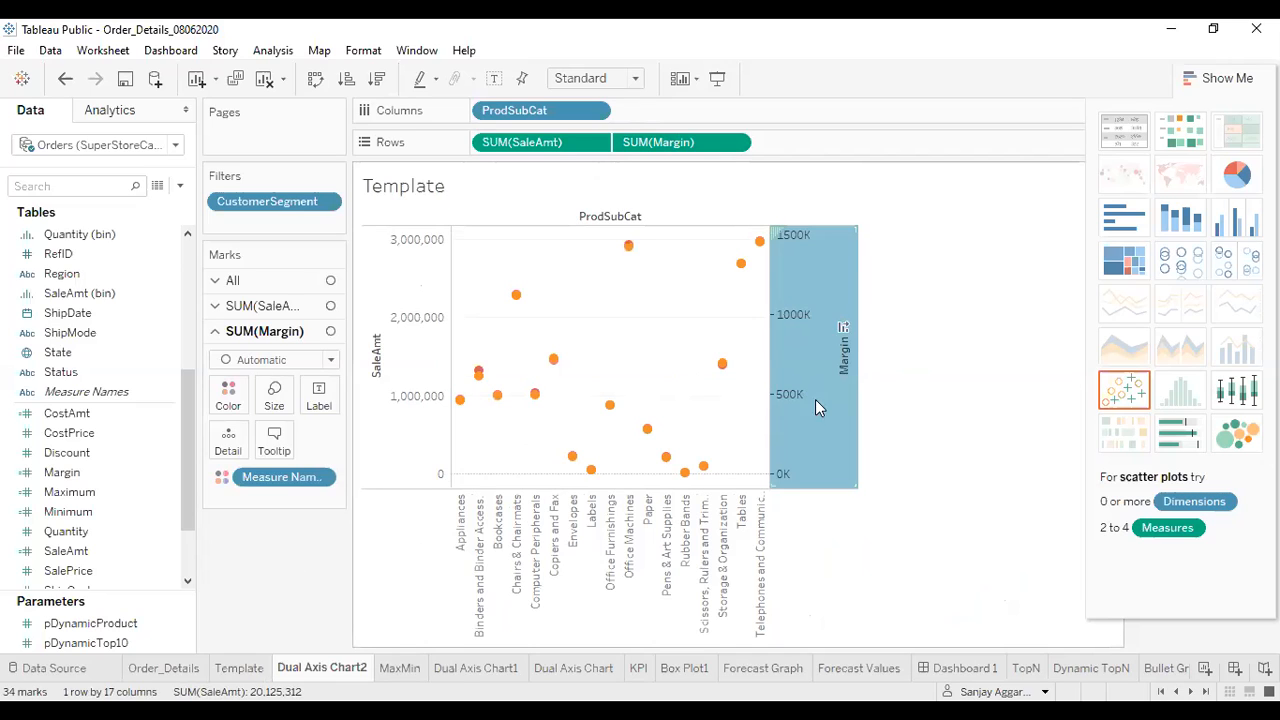
Synchronize the Margin axis with the SaleAmt axis.
mouse_move(806, 344)
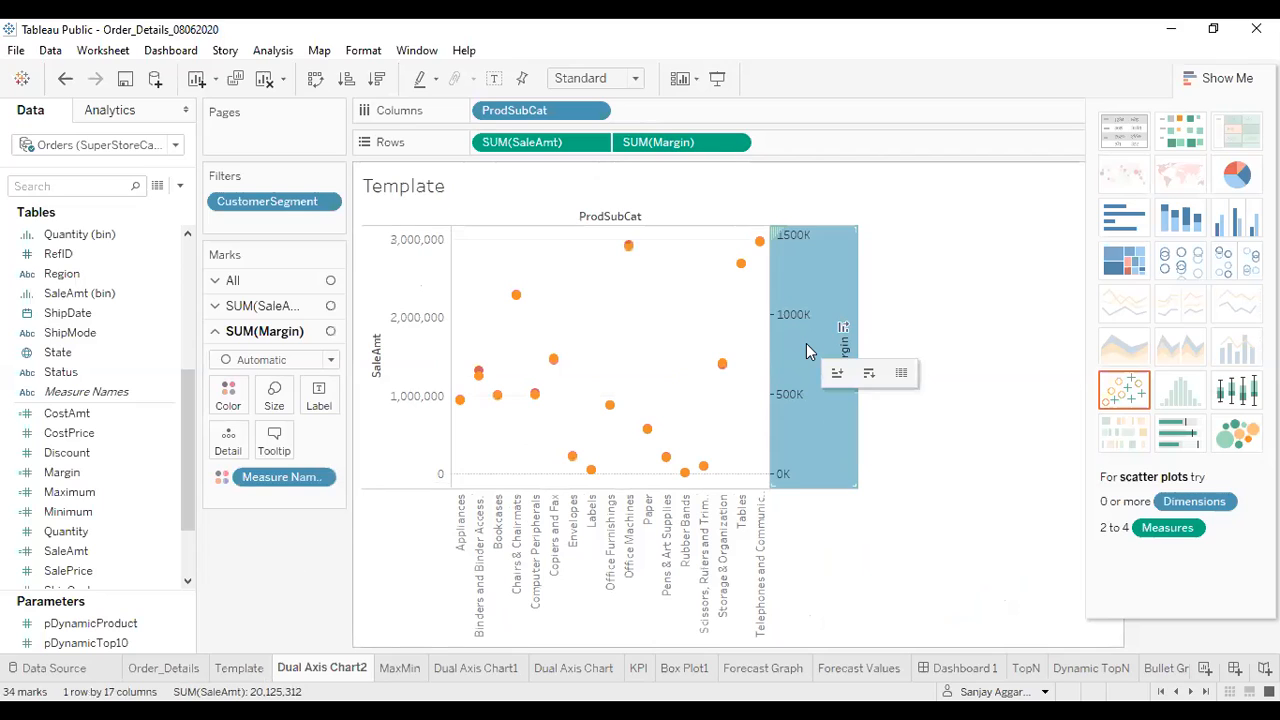
right_click(806, 343)
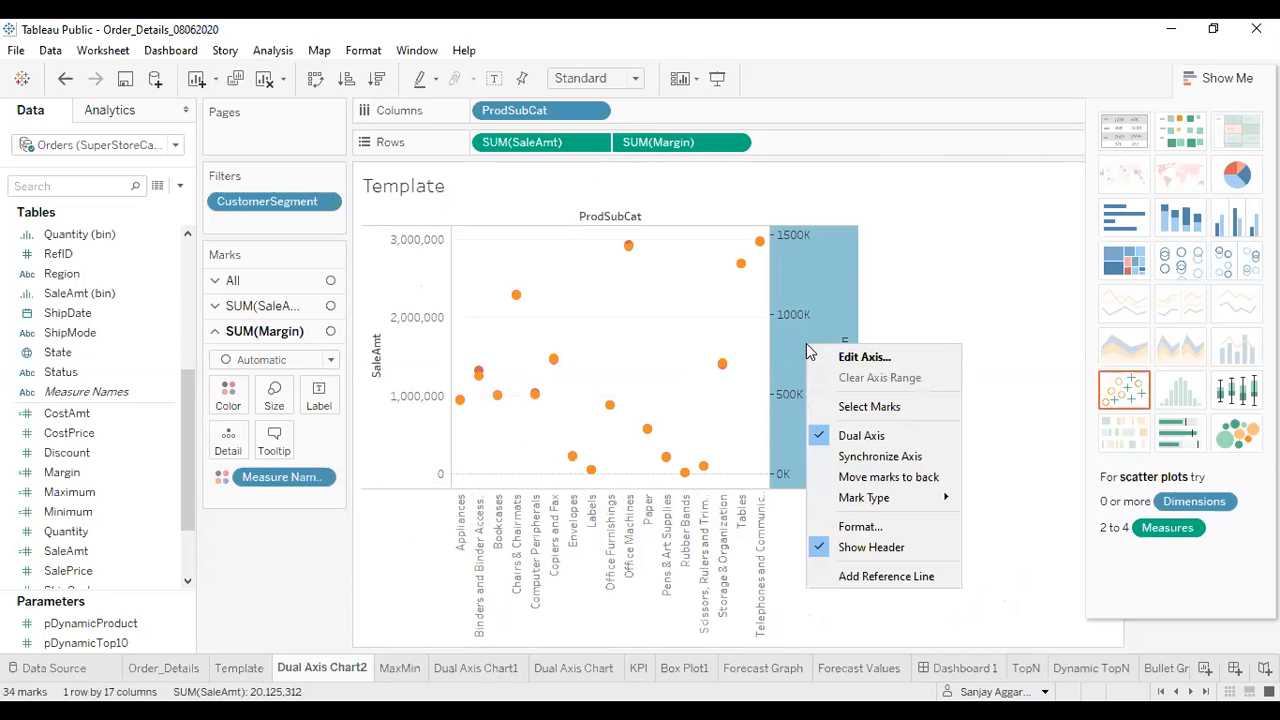
left_click(822, 458)
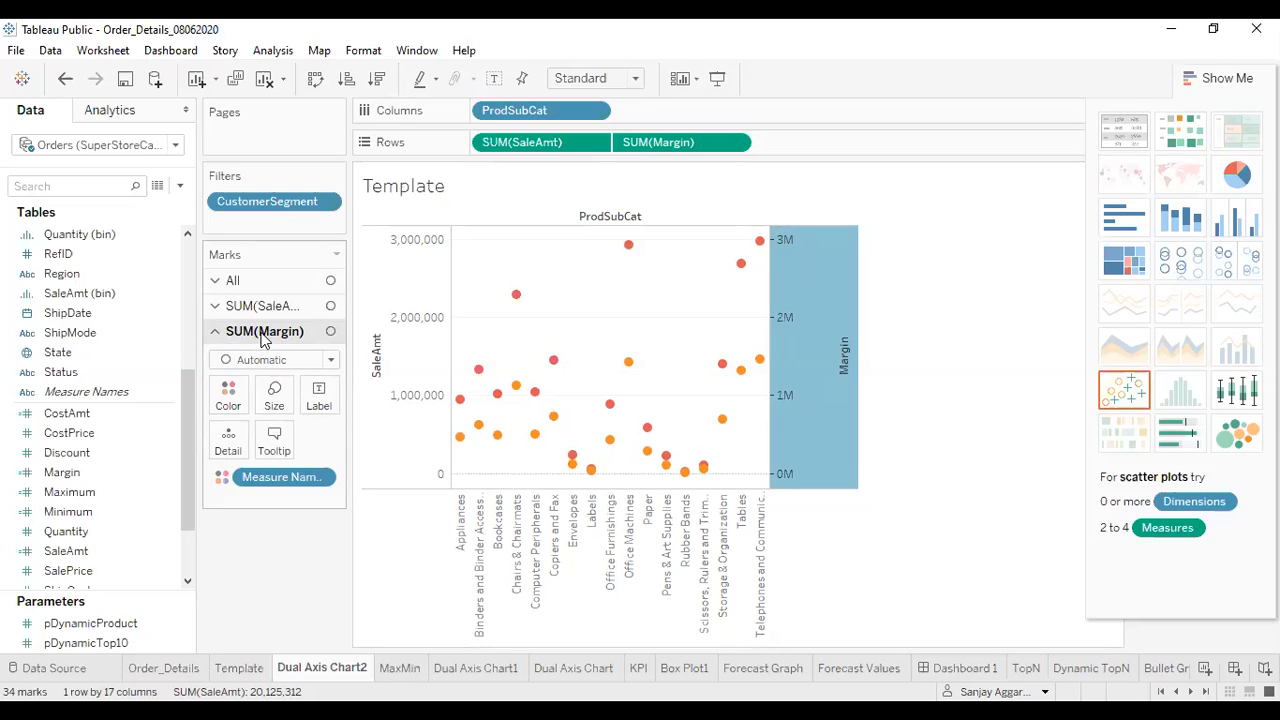
Set the Margin marks to Line and the SaleAmt marks to Bar.
left_click(331, 362)
left_click(250, 424)
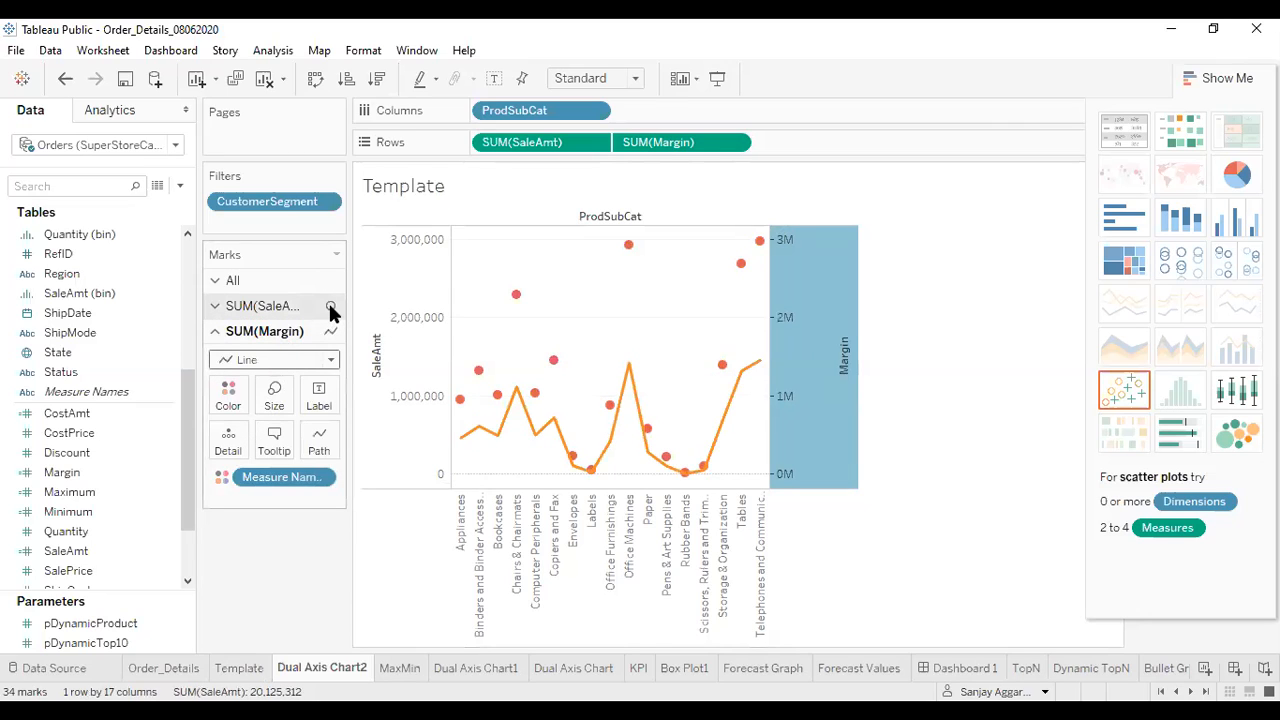
left_click(290, 315)
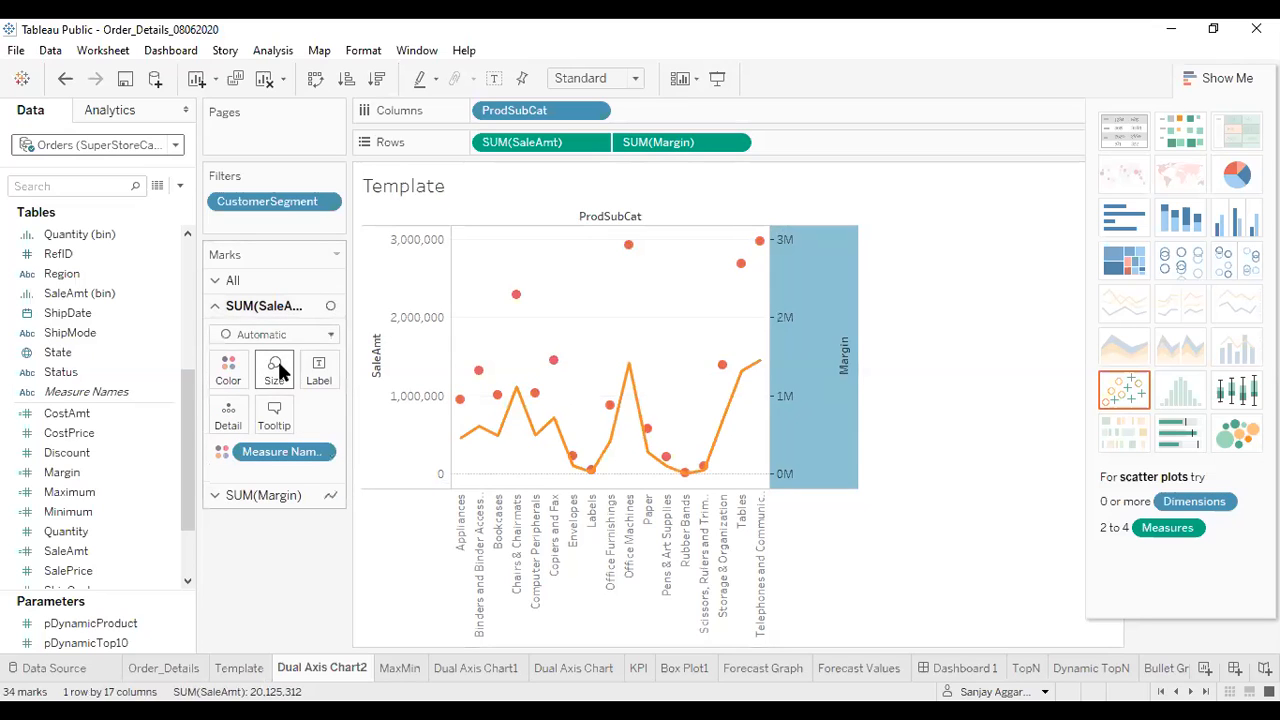
left_click(332, 340)
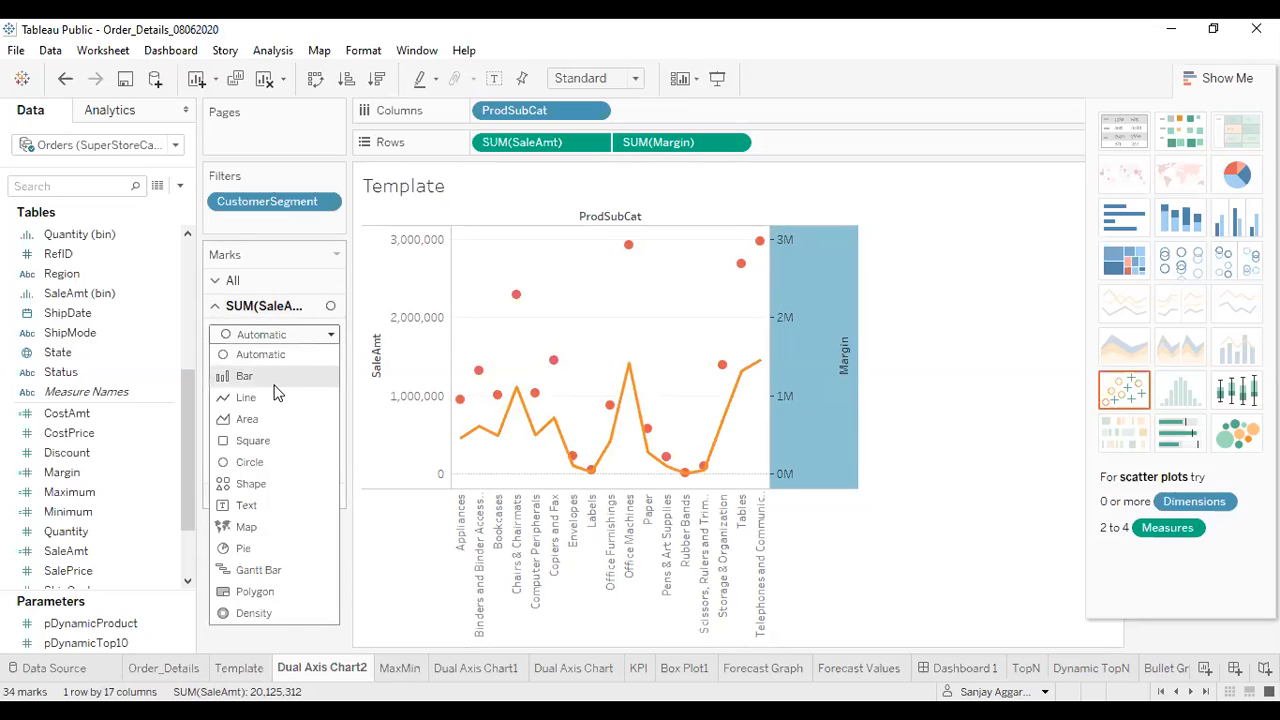
key("Escape")
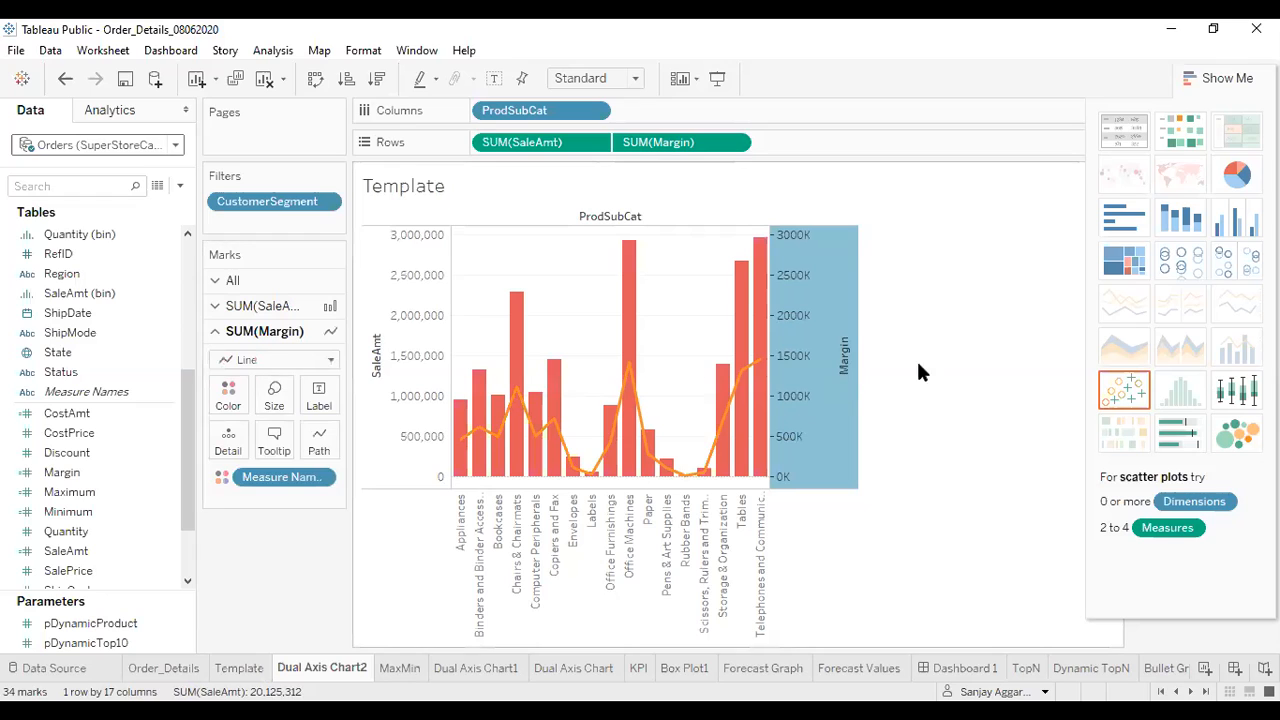
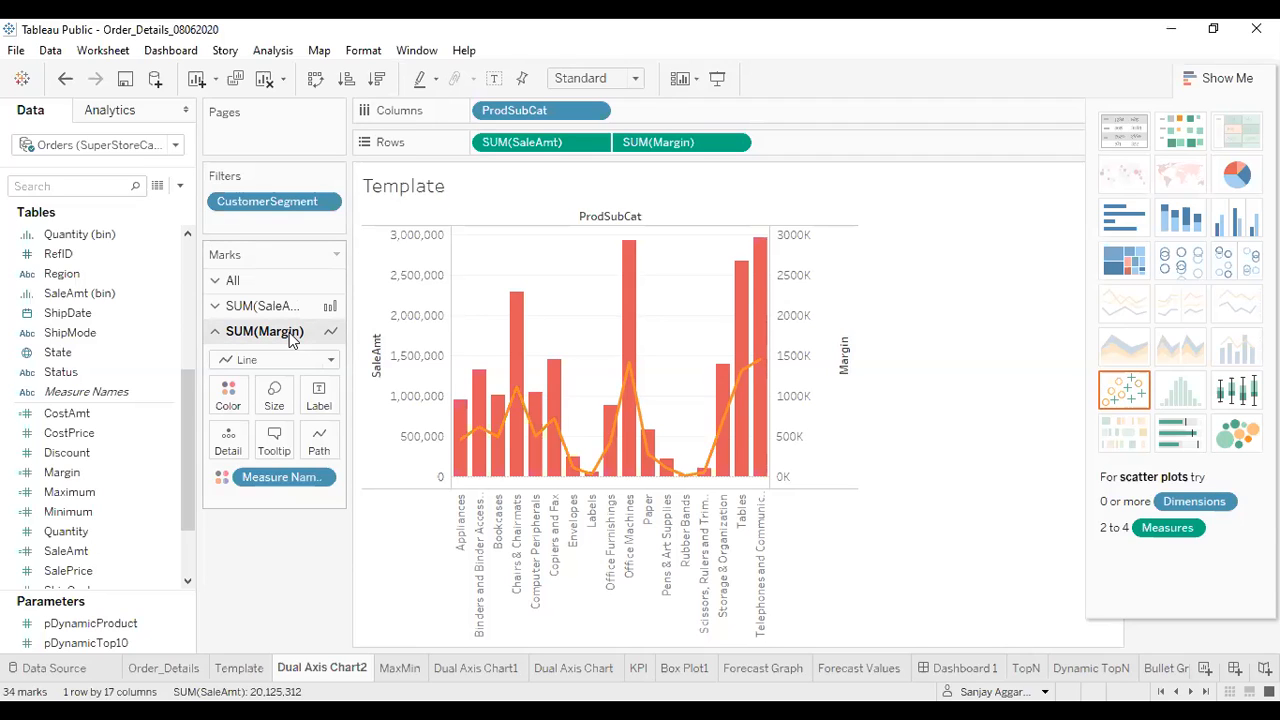
Review the available mark types for Margin and SaleAmt, keeping the current choices.
left_click(290, 340)
left_click(331, 361)
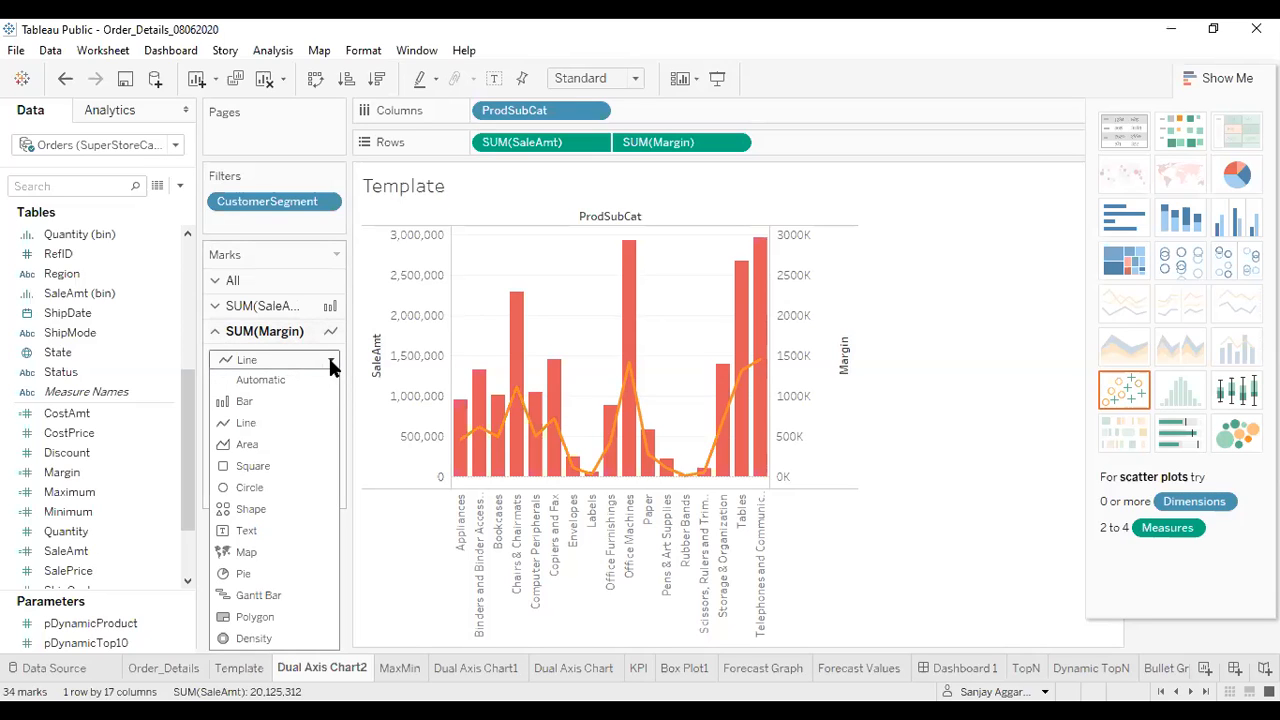
left_click(289, 309)
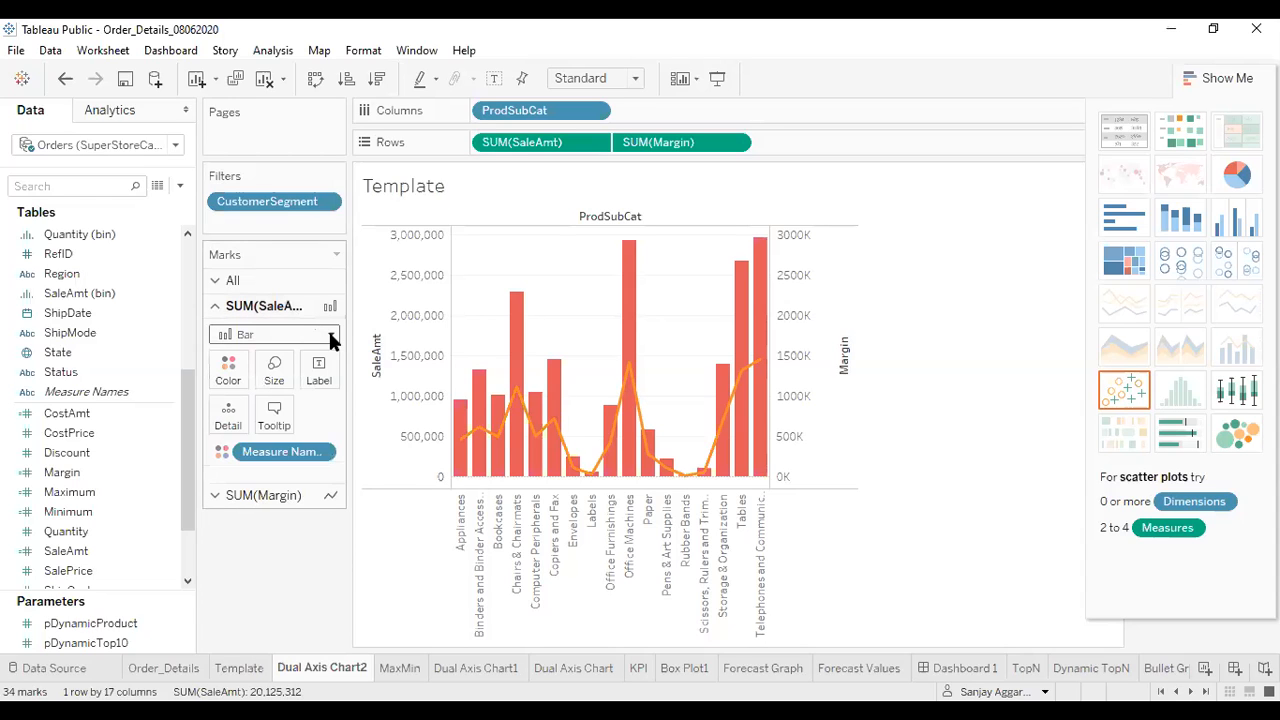
left_click(331, 336)
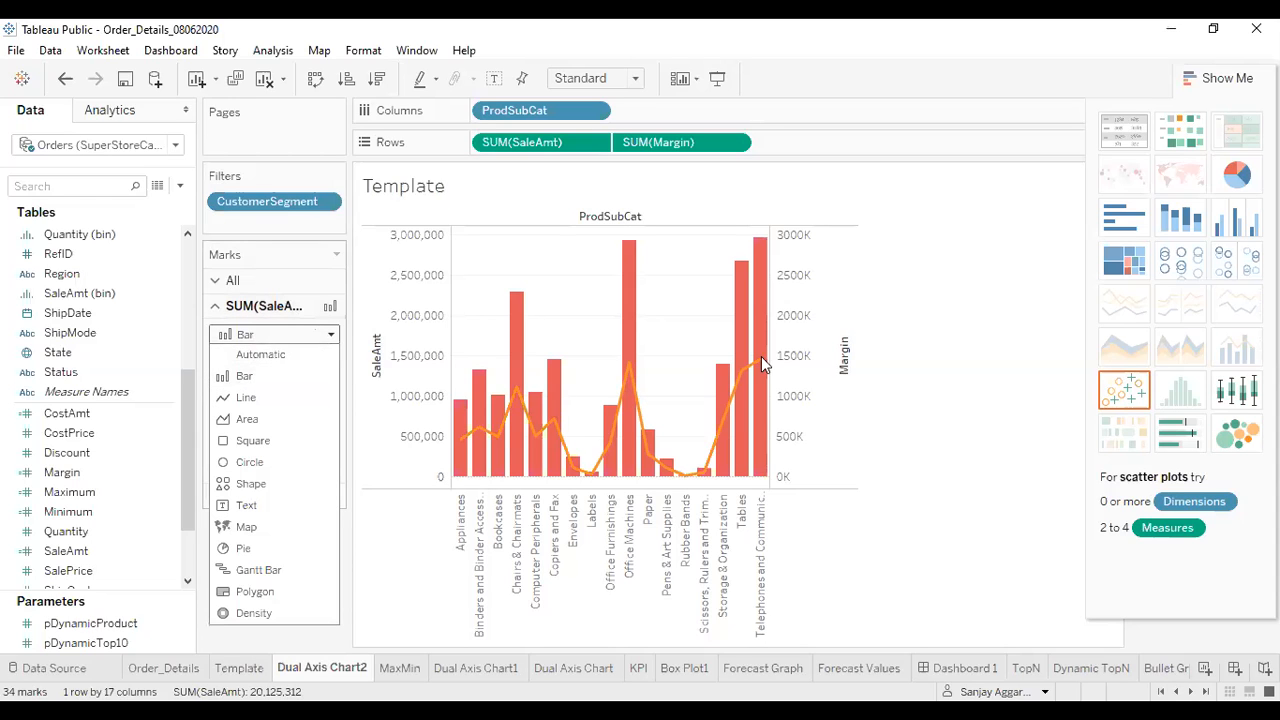
left_click(960, 328)
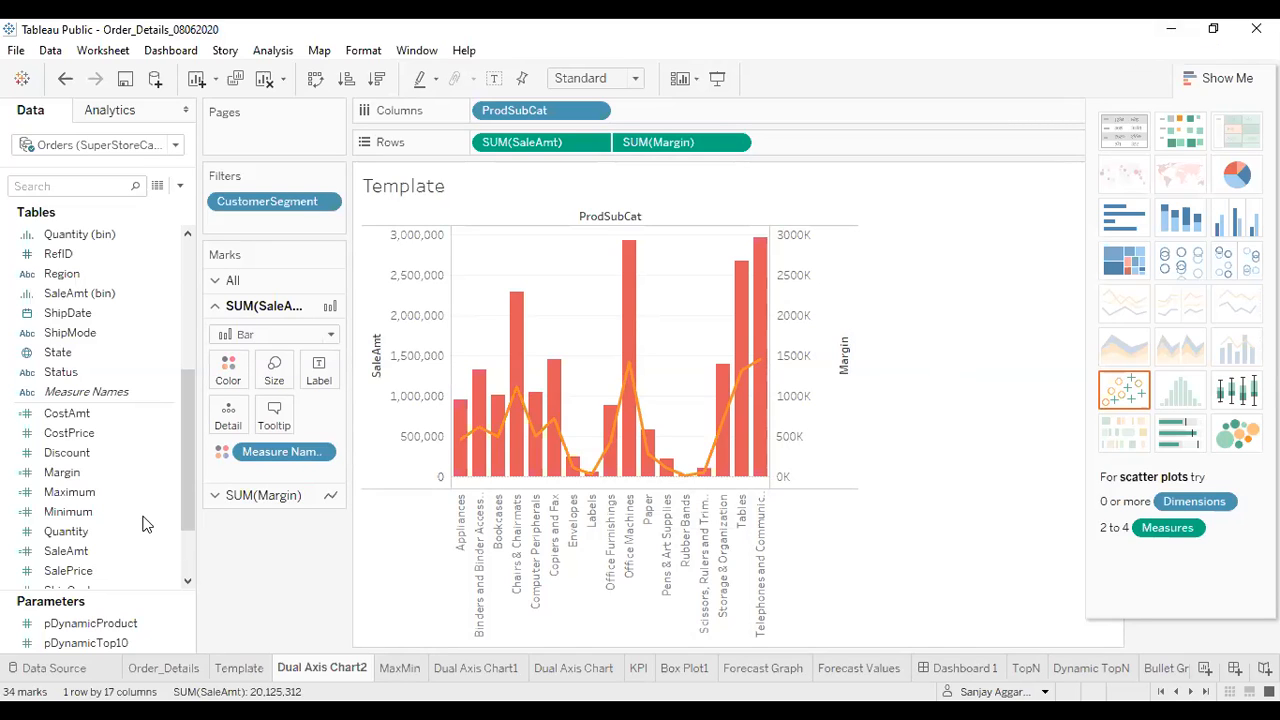
Show the start page, then switch to Excel and examine the player tables in the Age and Salary workbooks.
left_click(21, 78)
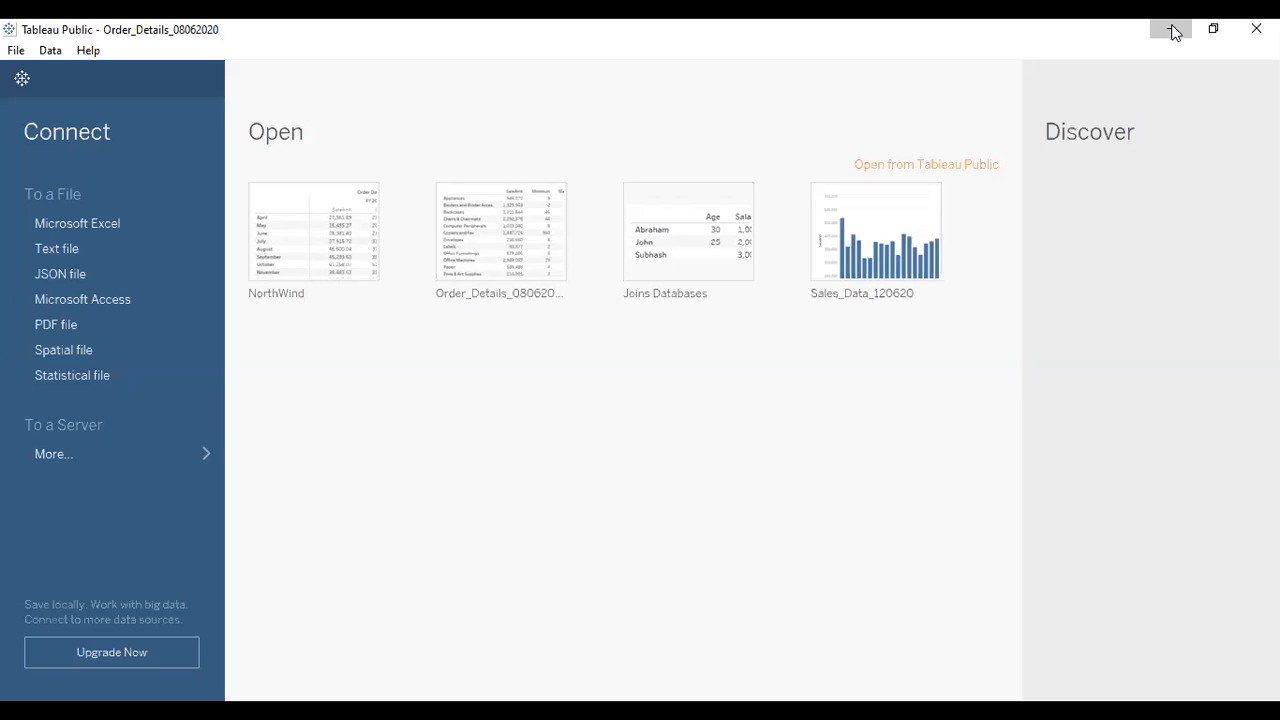
left_click(1172, 30)
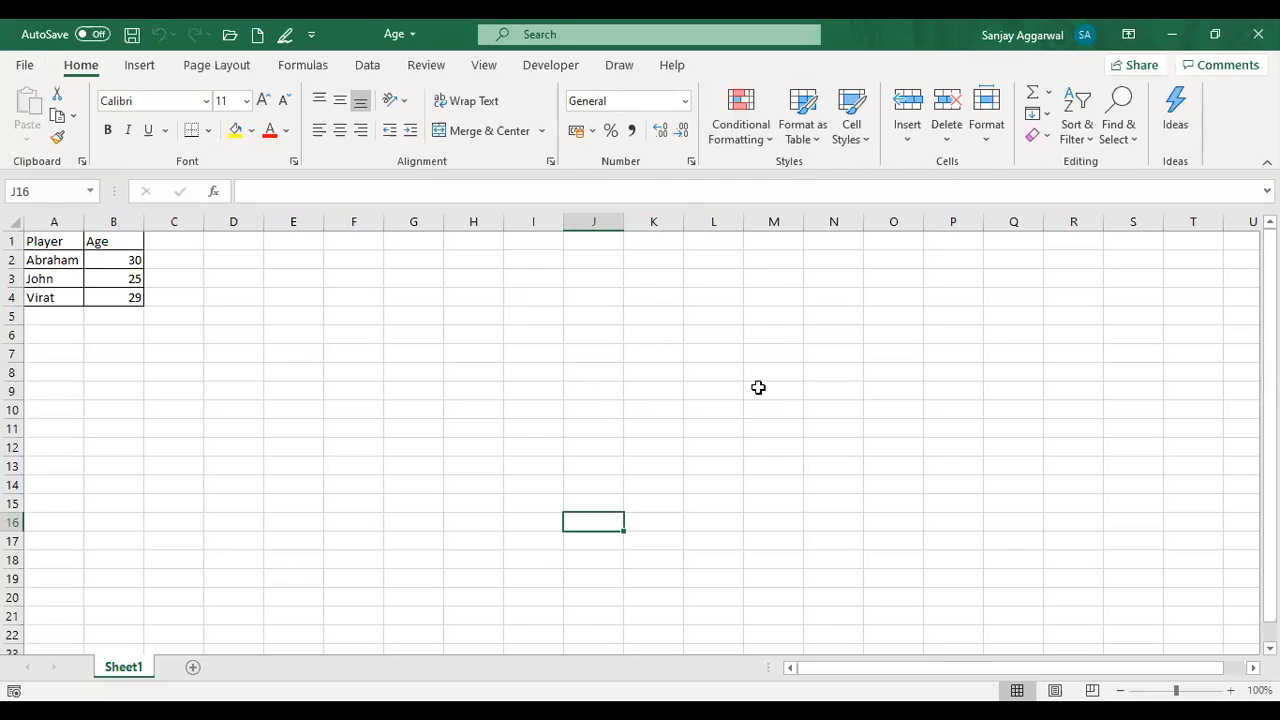
left_click(654, 390)
left_click(1258, 34)
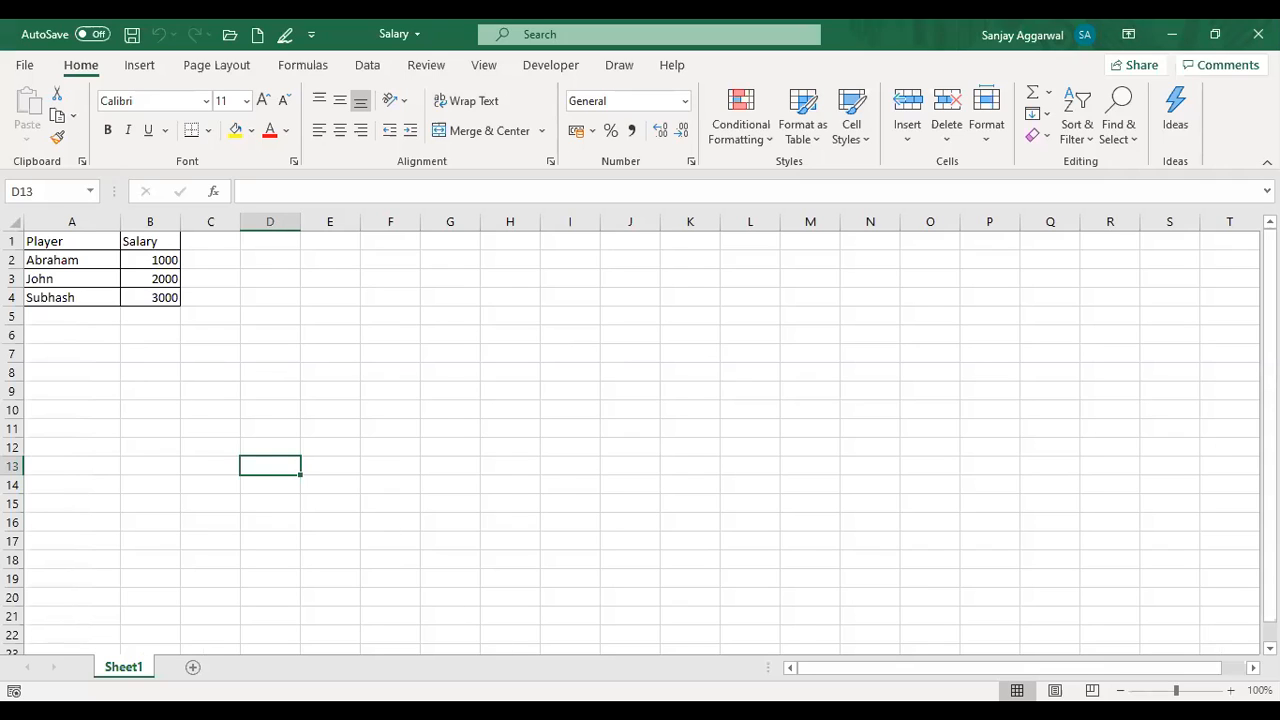
key("alt+Tab")
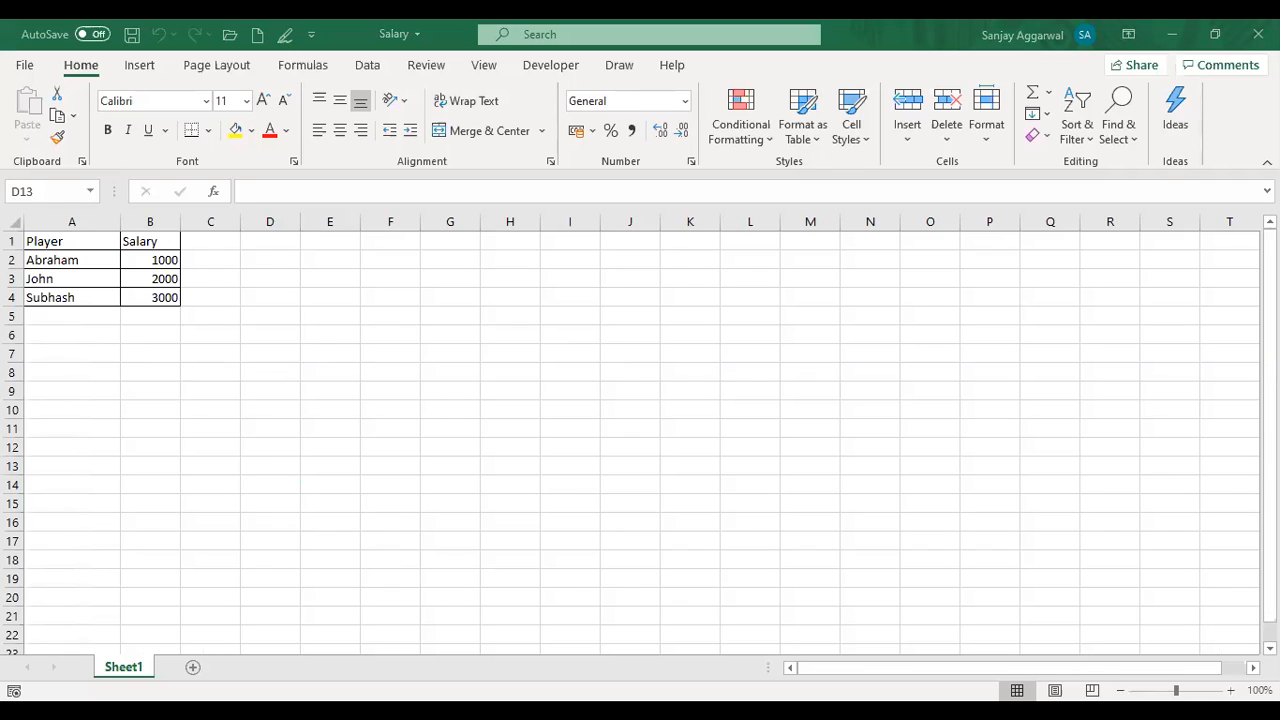
key("alt+Tab")
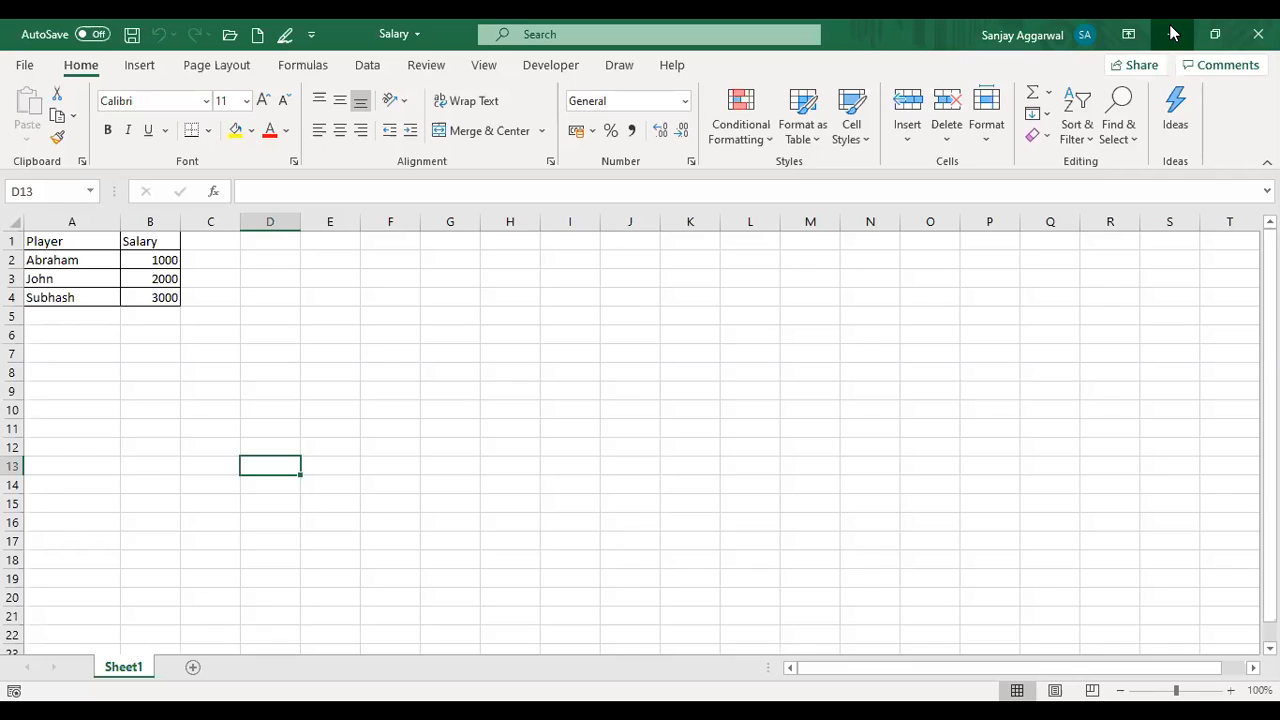
left_click(1172, 34)
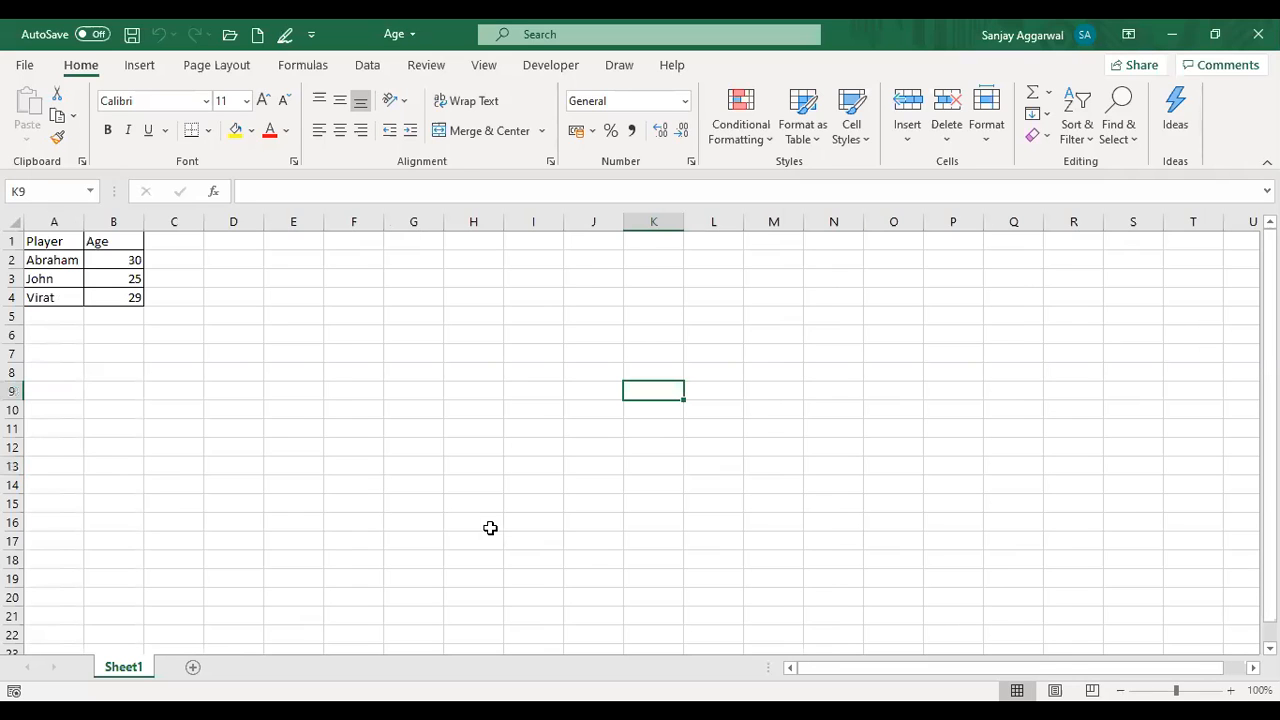
Open the recent Joins Example workbook and read through its contents.
left_click(24, 65)
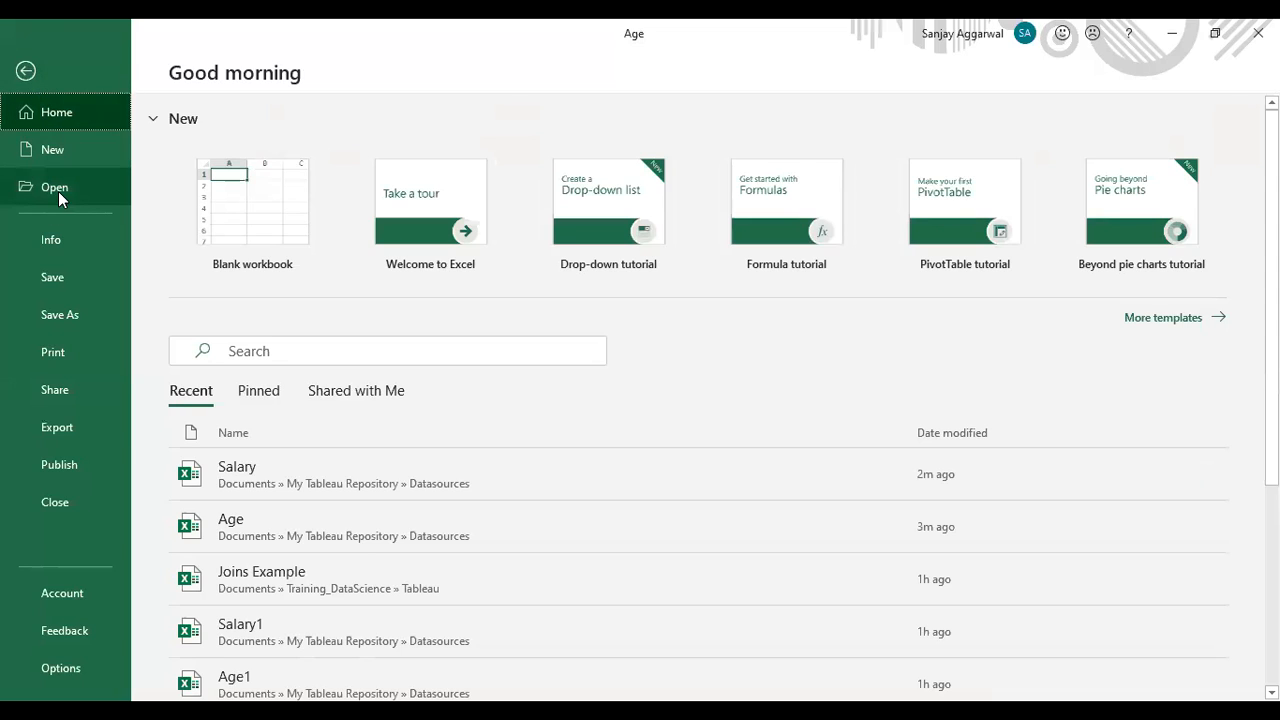
left_click(304, 576)
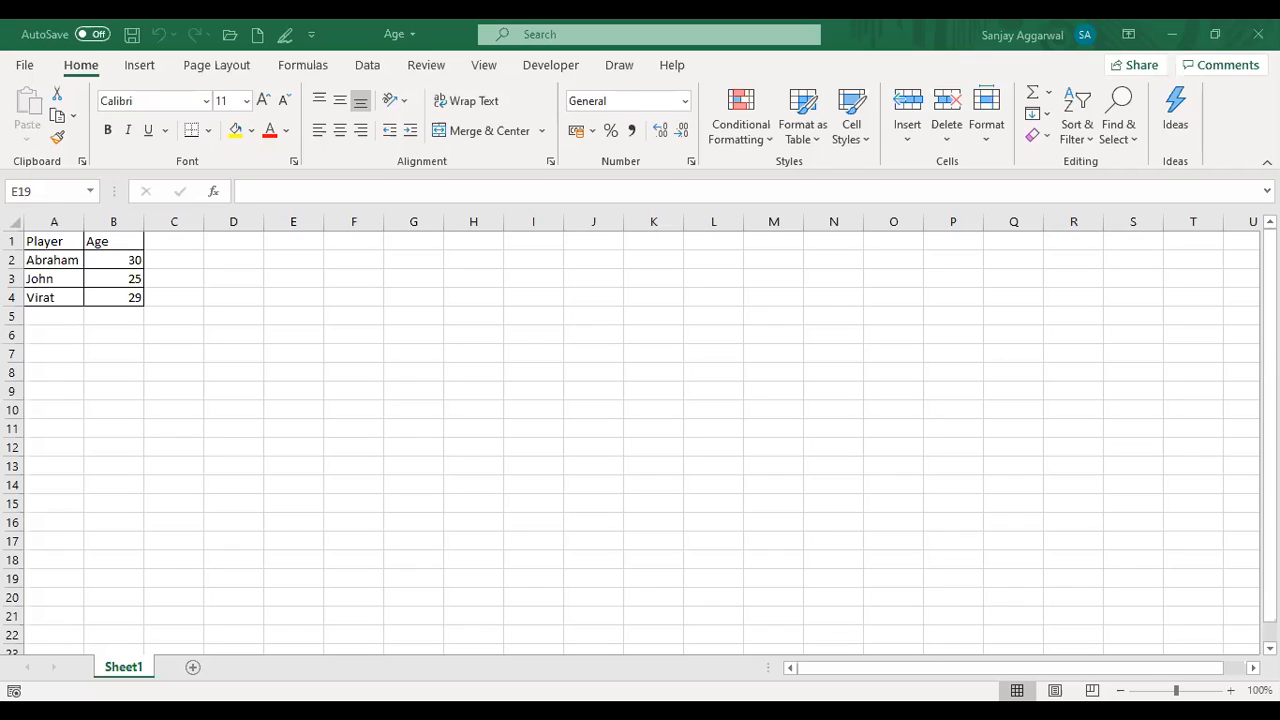
left_click_drag(1270, 416, 1270, 421)
left_click(1270, 403)
left_click_drag(1270, 405, 1270, 415)
left_click_drag(1269, 469, 1269, 485)
mouse_move(1269, 510)
left_mouse_down()
mouse_move(1269, 531)
mouse_move(1269, 510)
left_mouse_up()
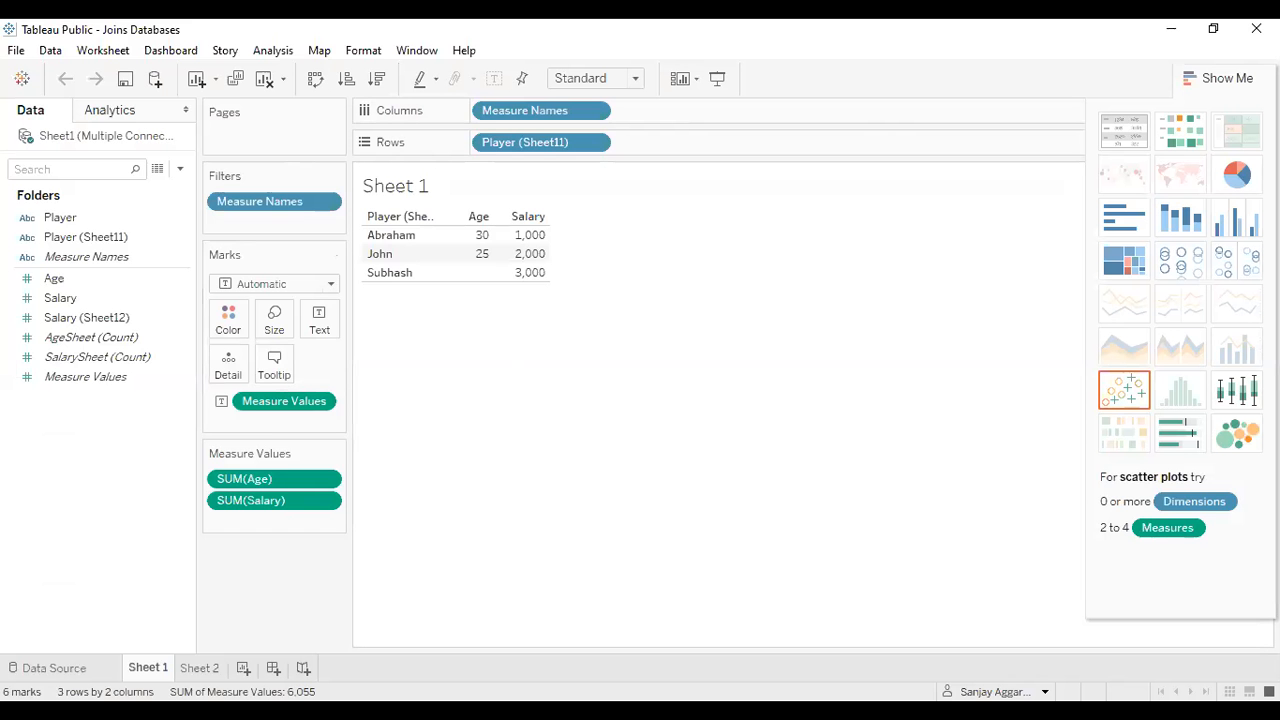
Try to open the data source of the Joins Databases workbook.
left_click(45, 670)
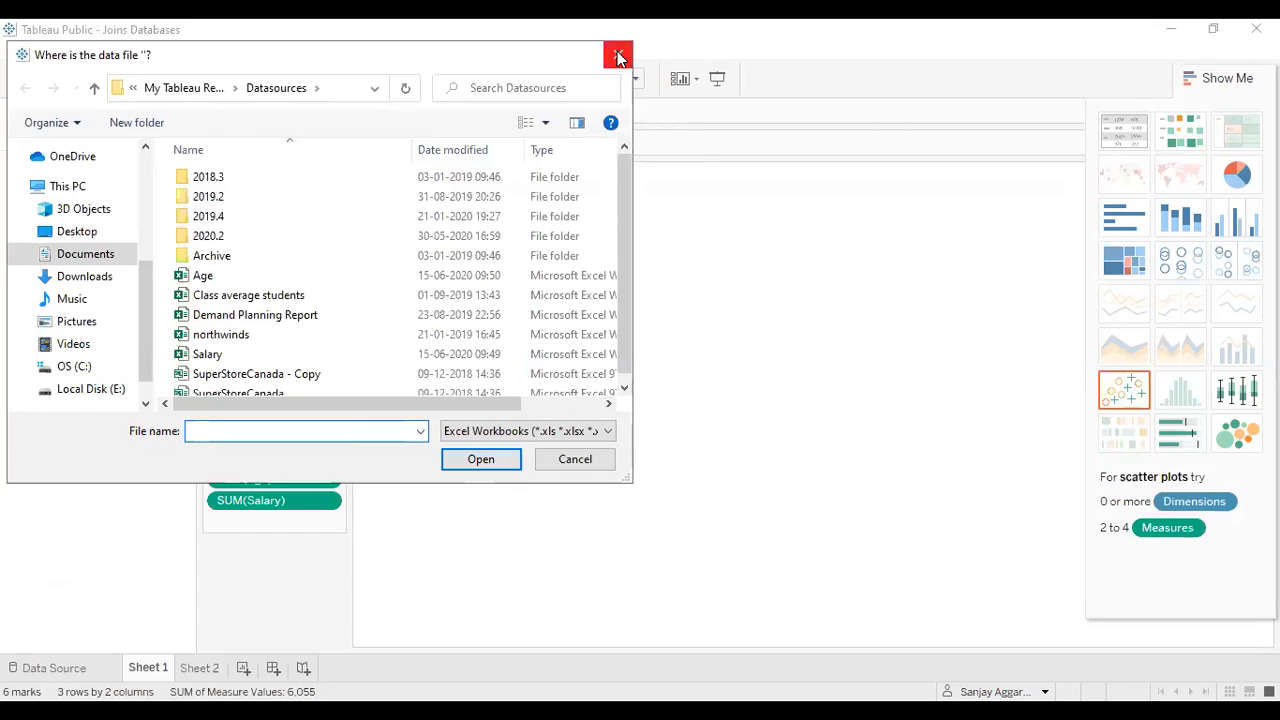
left_click(565, 462)
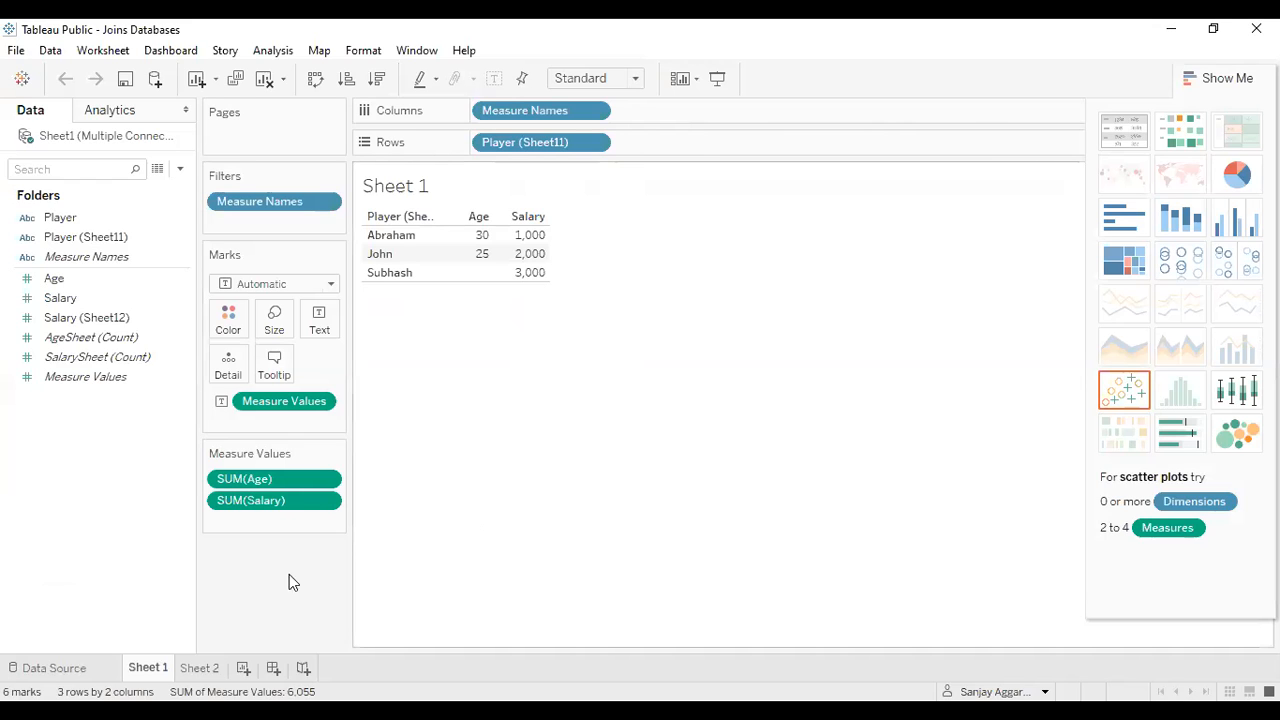
left_click(55, 675)
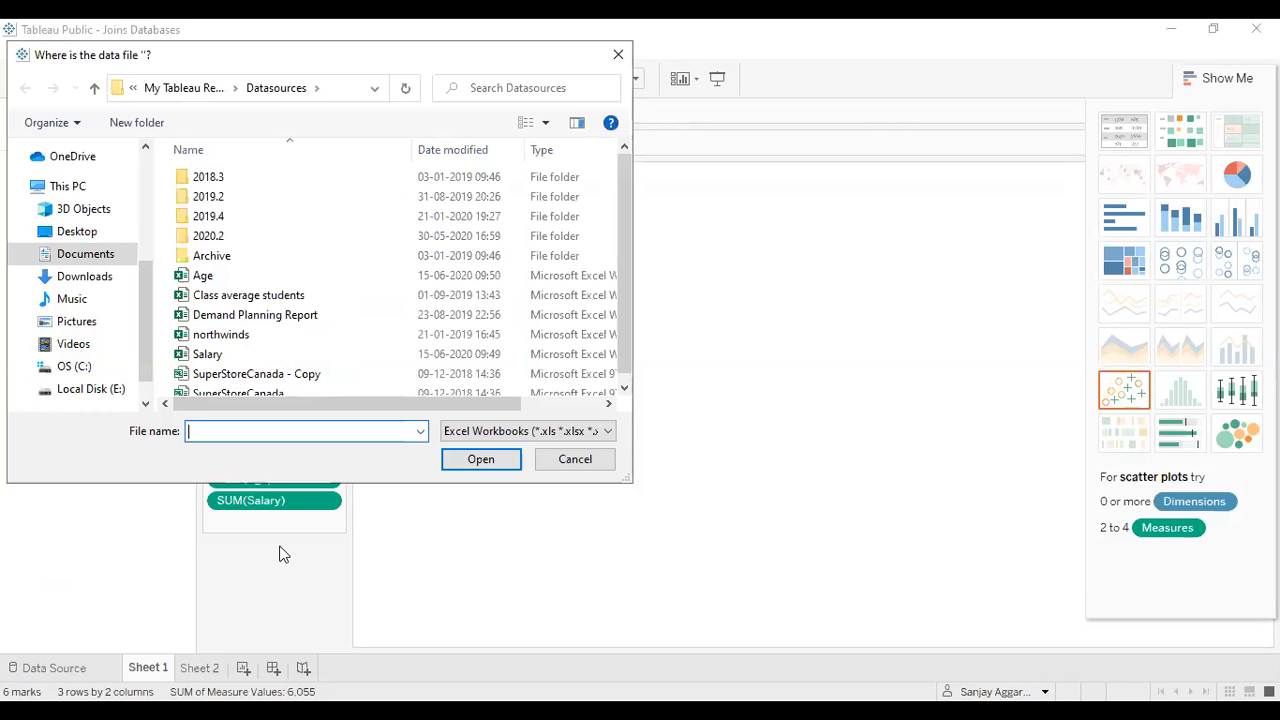
left_click(618, 57)
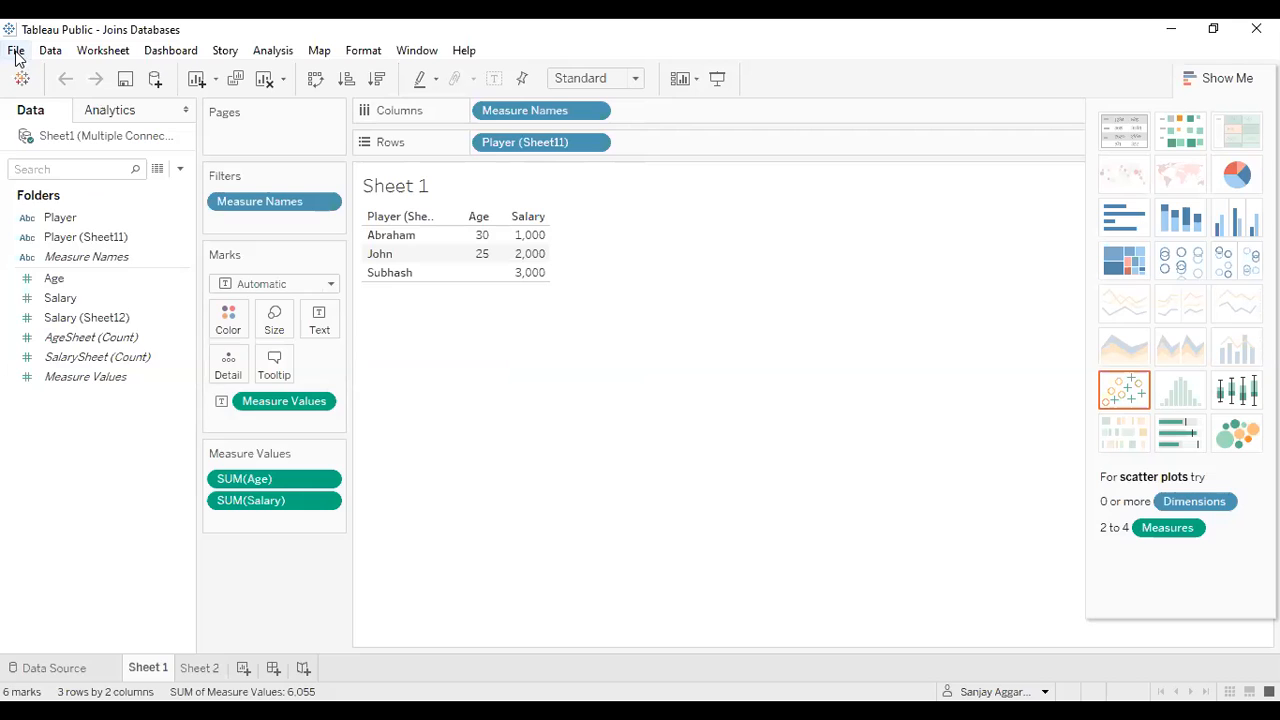
Create a new Tableau workbook and connect it to the Age Excel file.
left_click(16, 52)
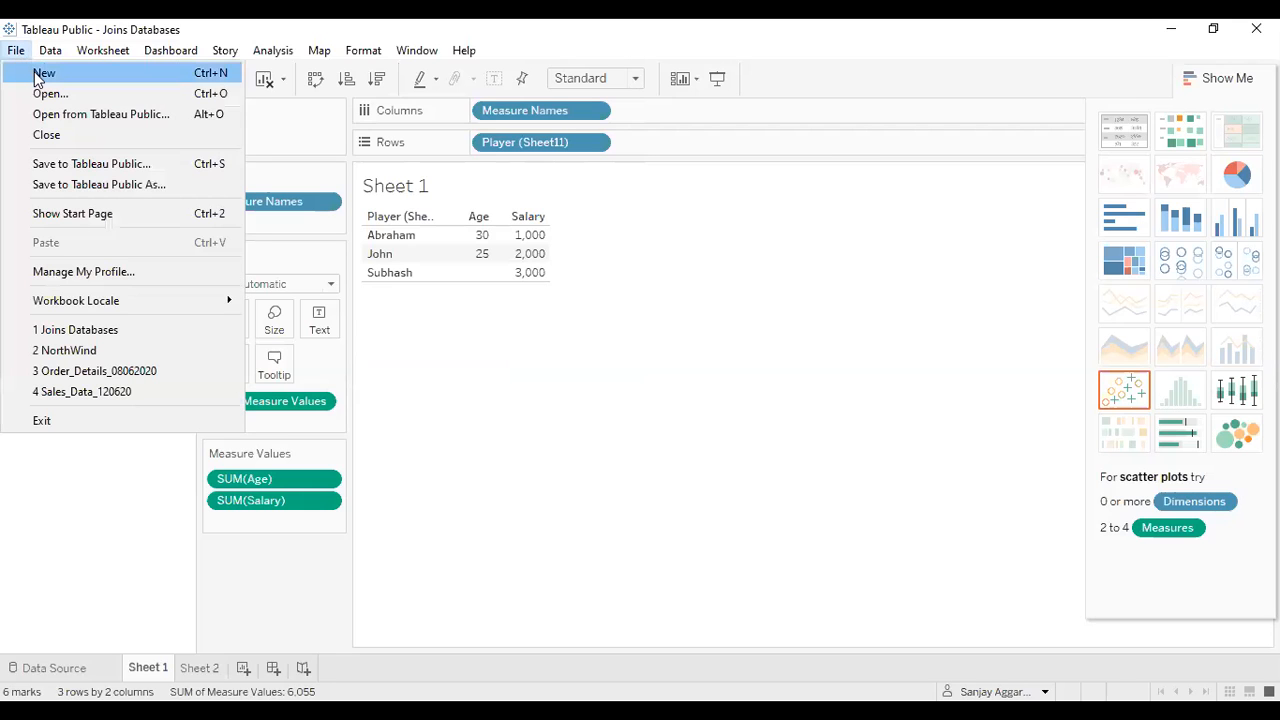
left_click(42, 74)
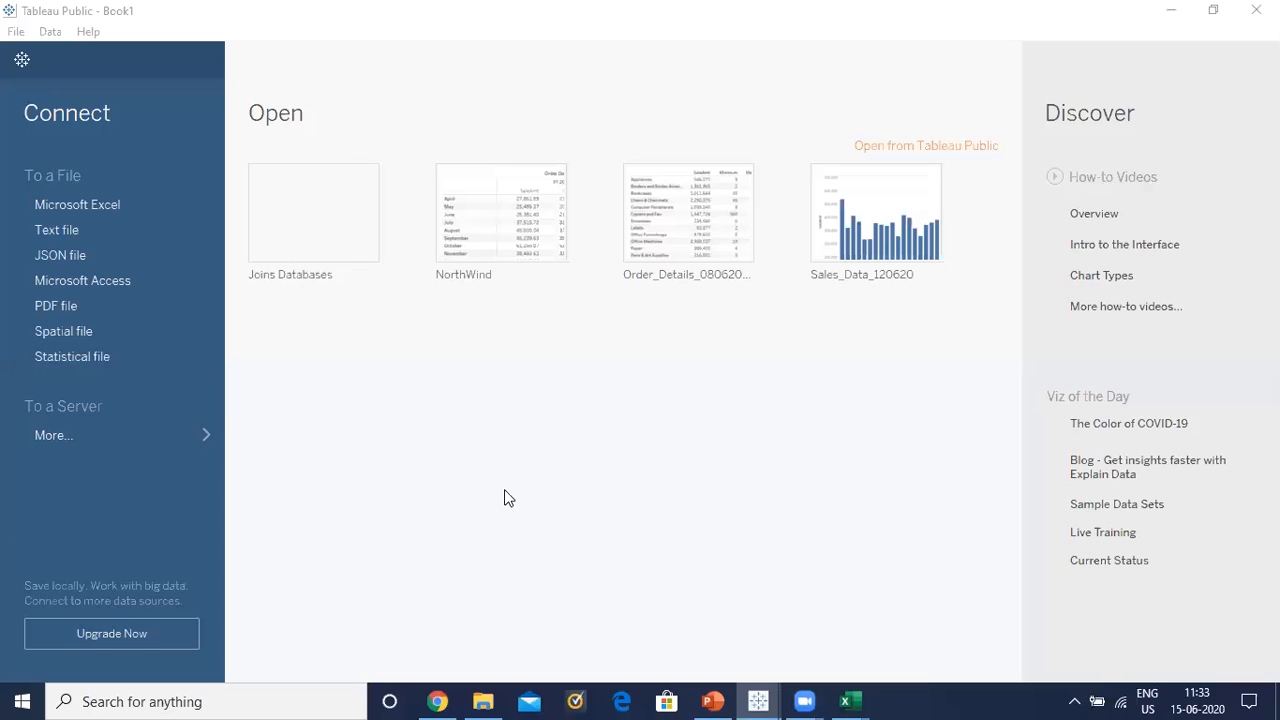
left_click(103, 204)
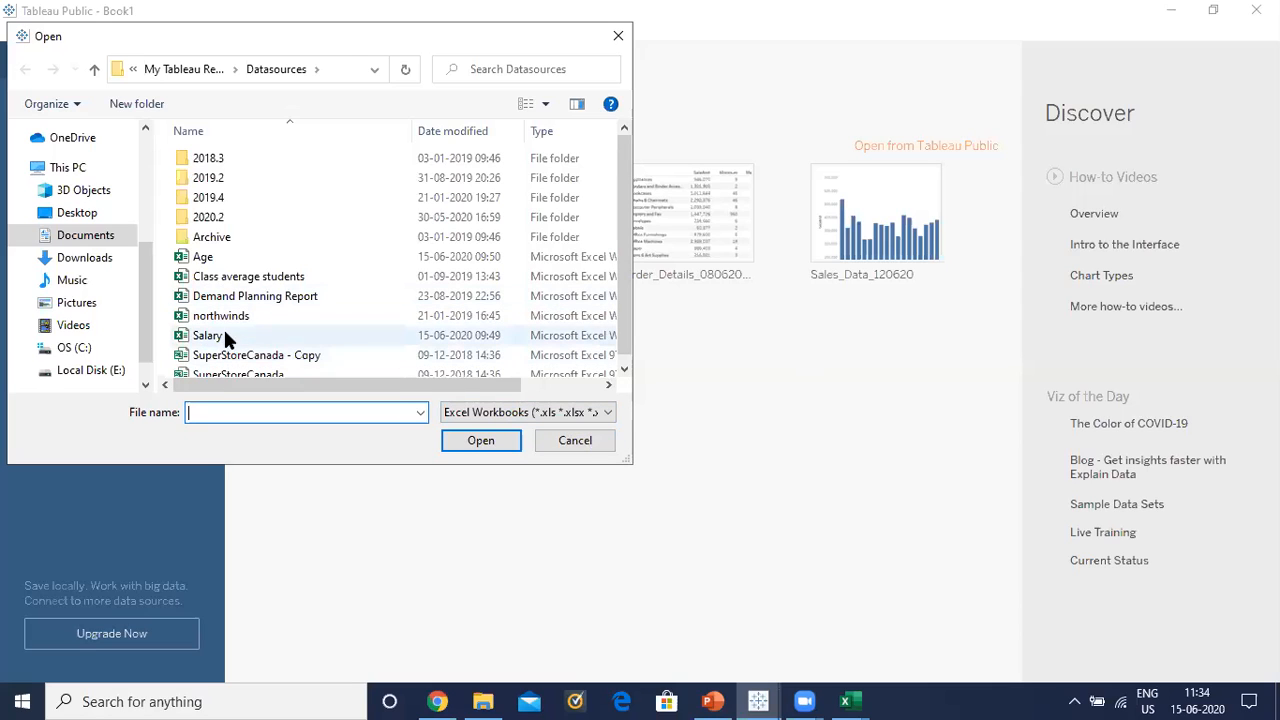
double_click(203, 259)
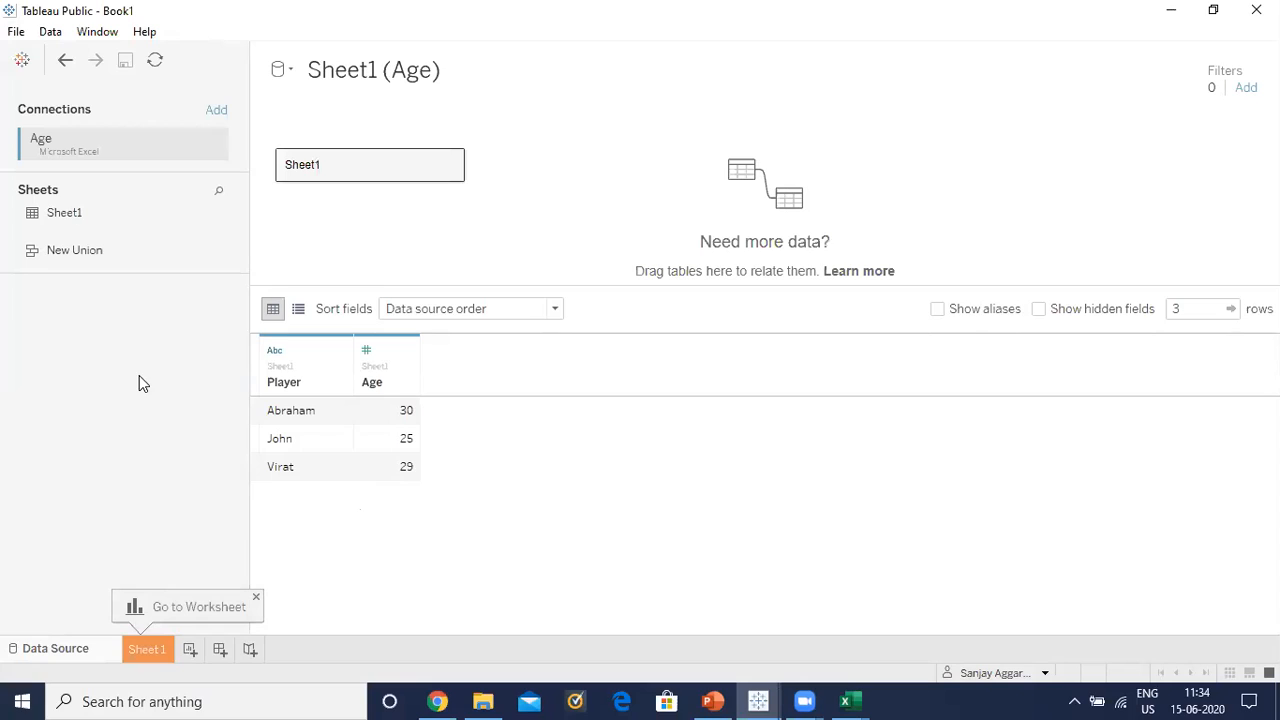
Add a second connection to the Salary Excel file alongside the Age connection.
left_click(215, 112)
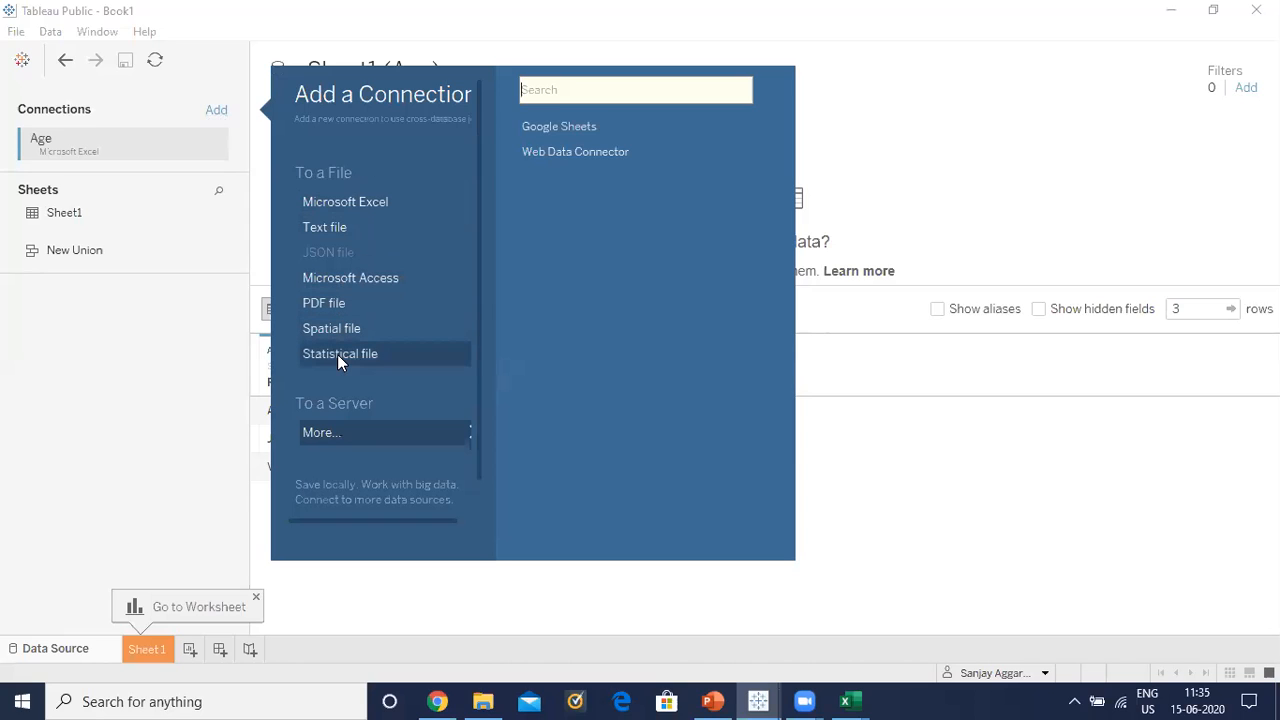
left_click(356, 204)
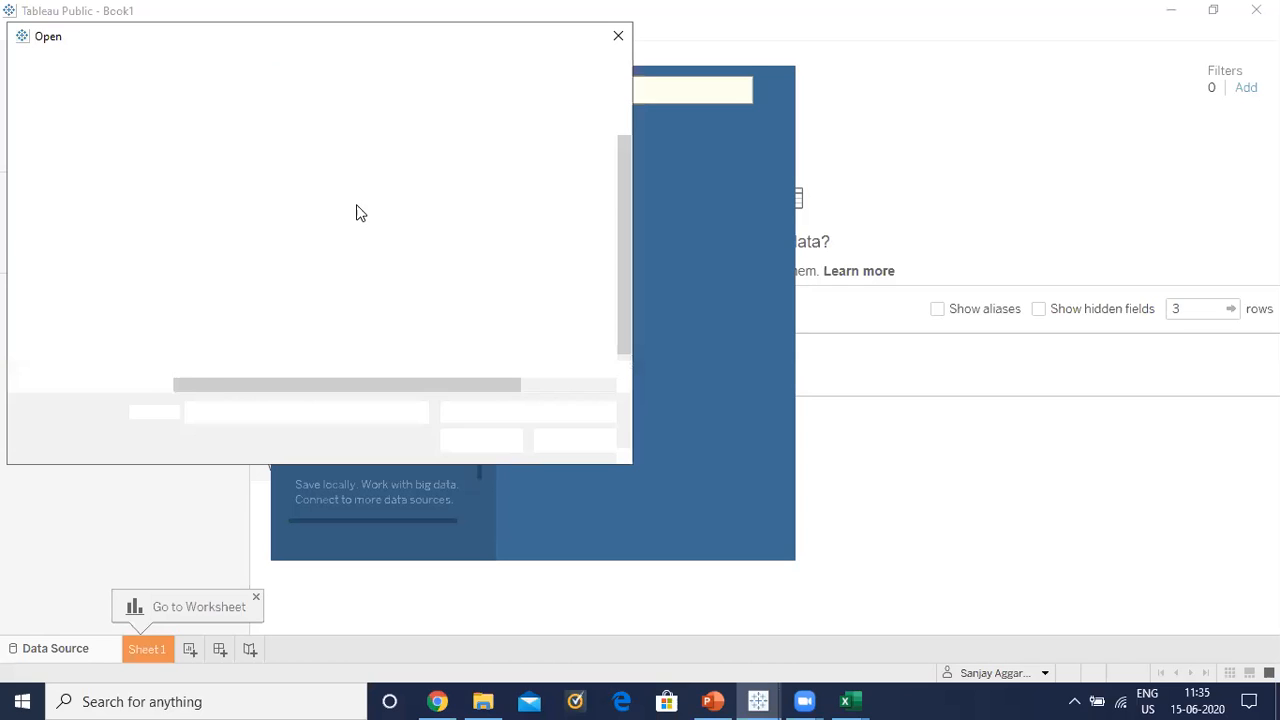
double_click(220, 337)
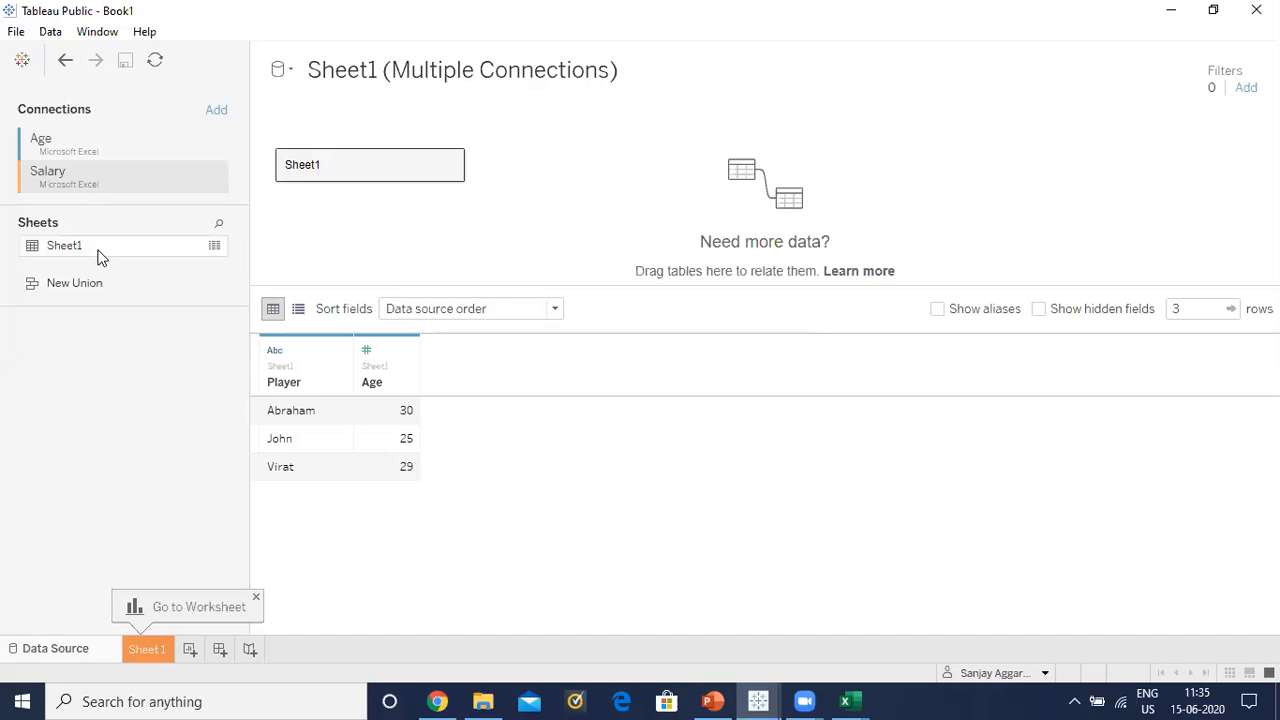
Relate Sheet1 of the Salary connection to the Age sheet on the Player field.
left_click(105, 146)
left_click_drag(79, 246, 618, 158)
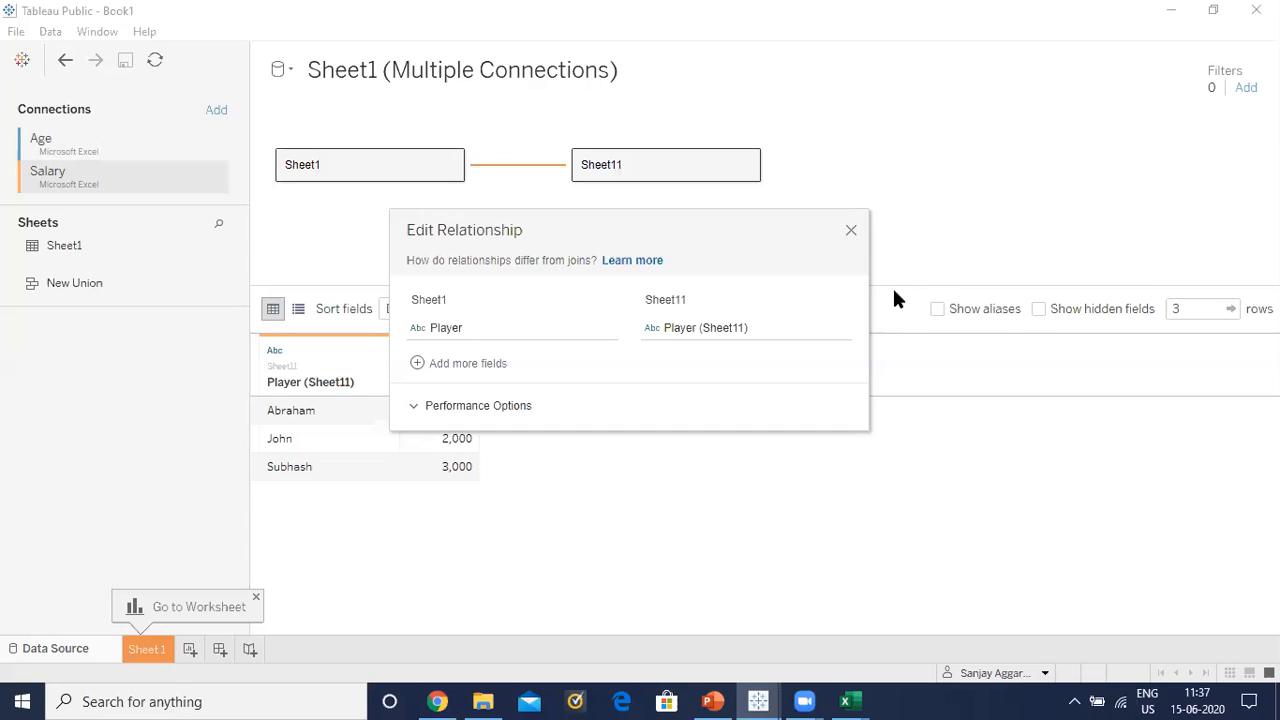
left_click(850, 233)
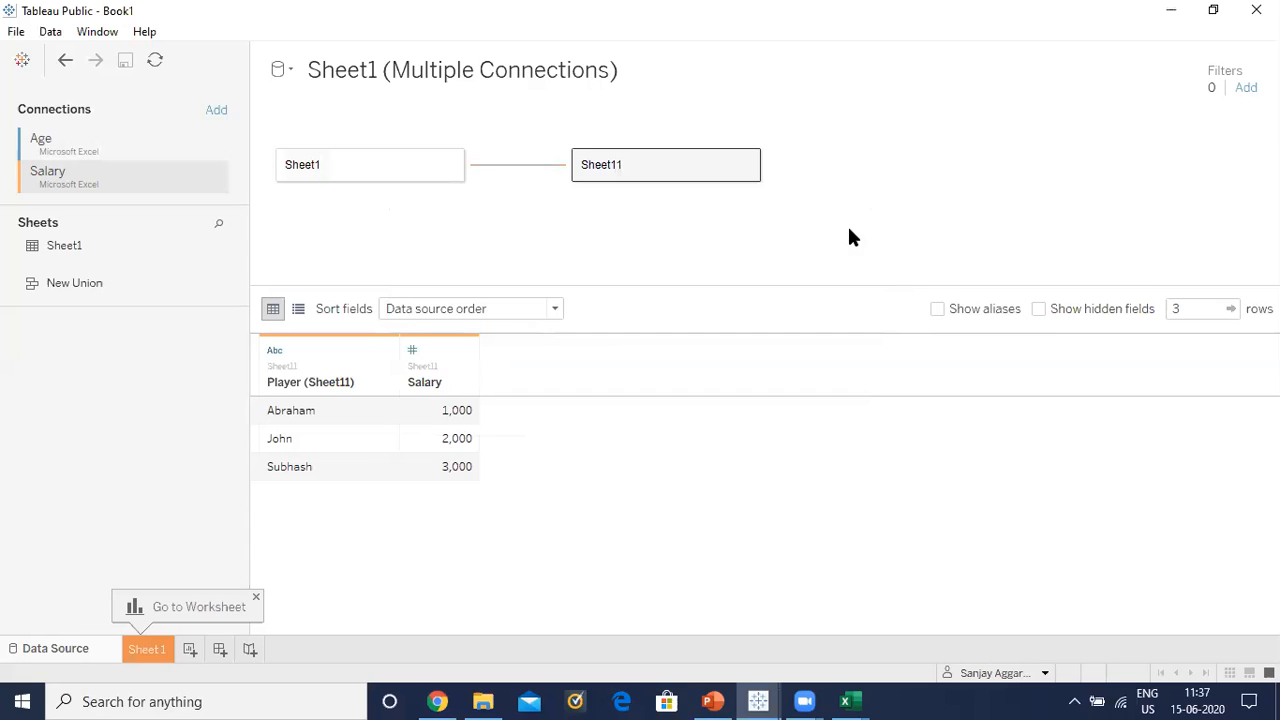
Examine the data previews of the two related tables, alternating between the Age sheet and the Salary sheet.
left_click(344, 163)
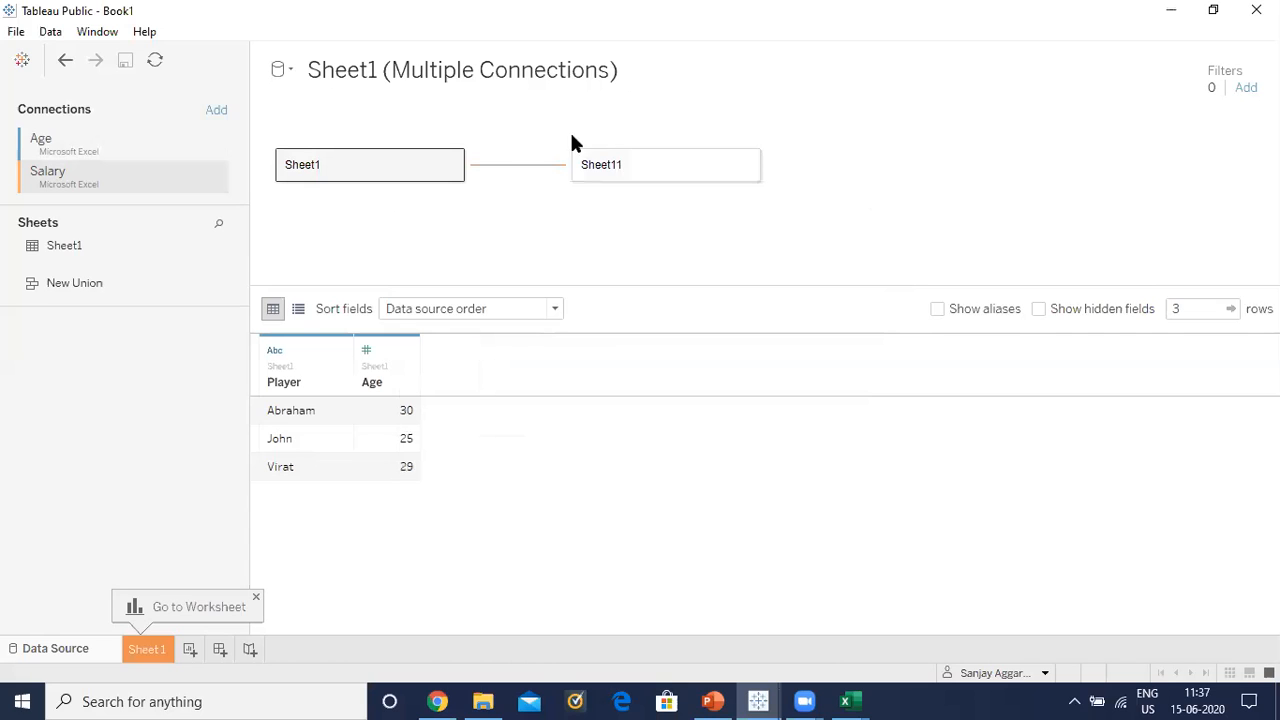
left_click(610, 168)
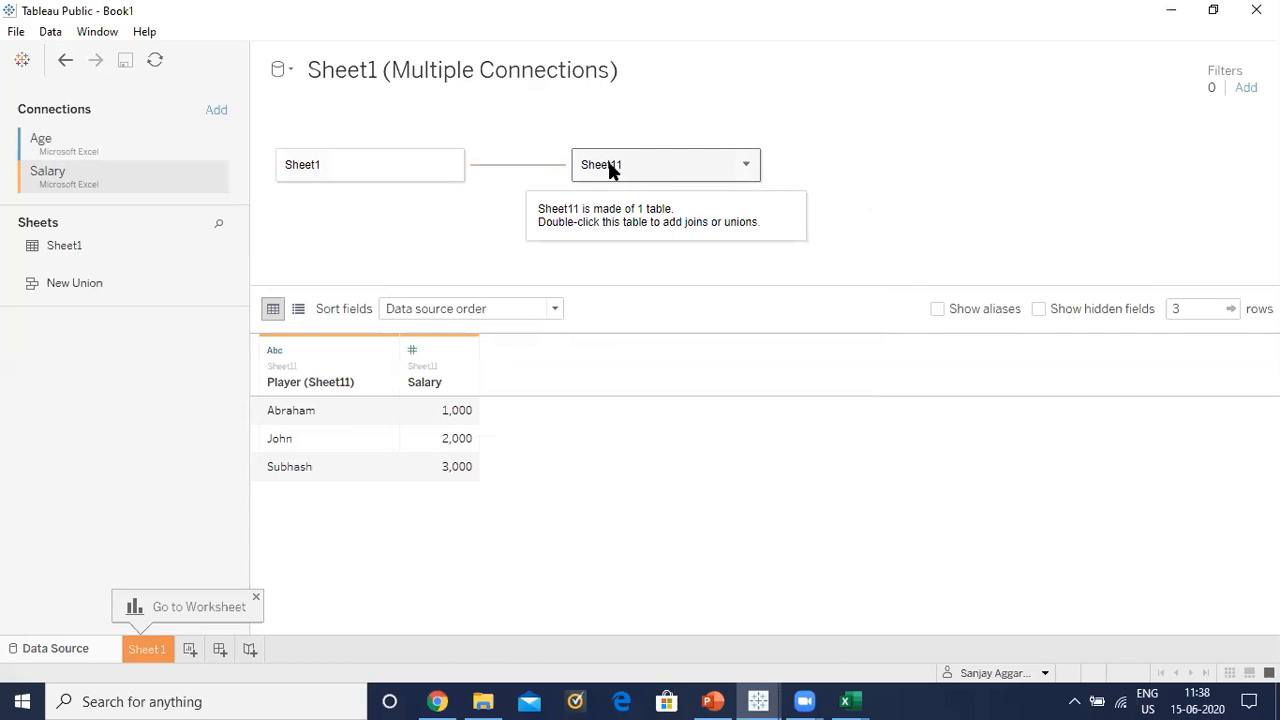
left_click(311, 166)
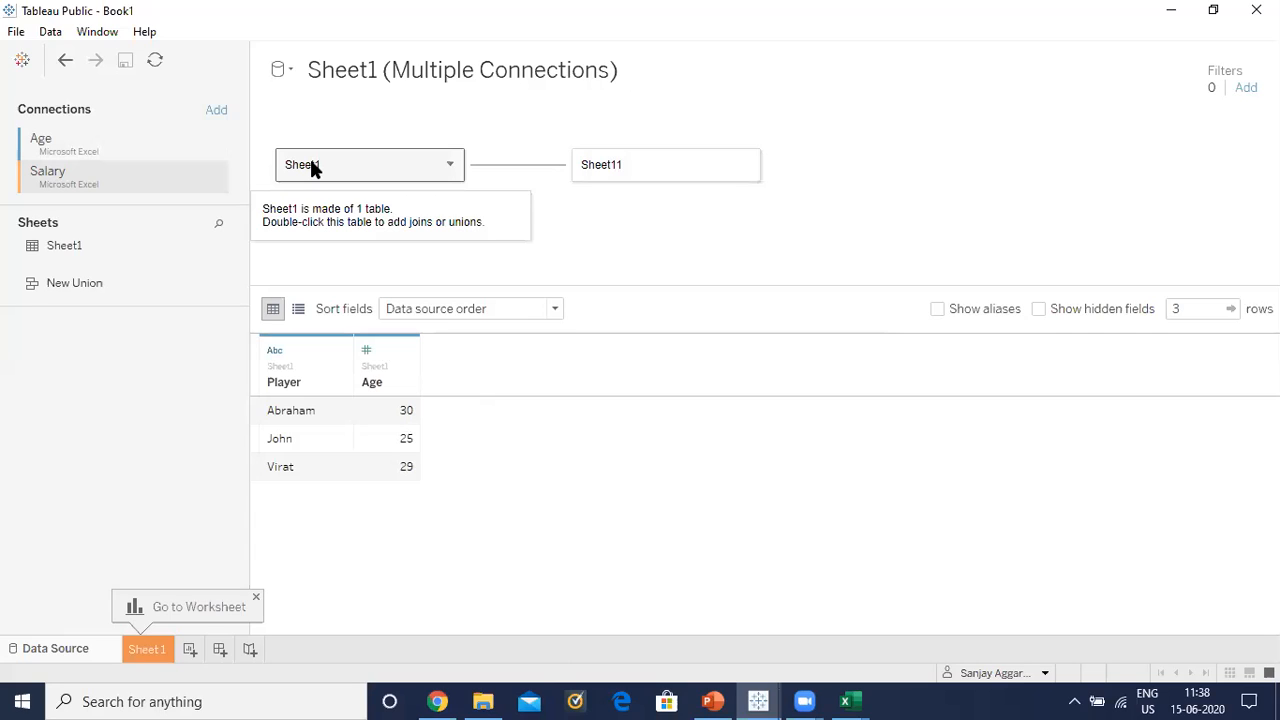
left_click(608, 167)
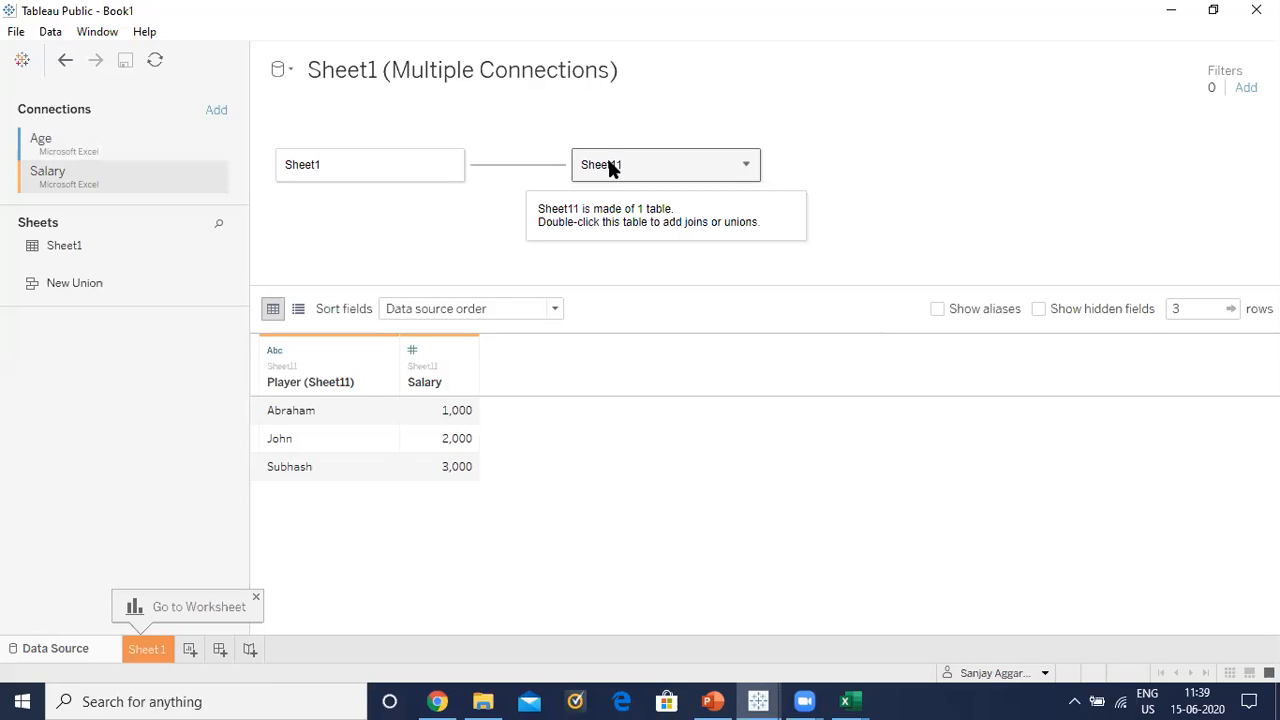
Remove the related Salary sheet from the canvas and relate it to the Age sheet again on Player.
right_click(691, 160)
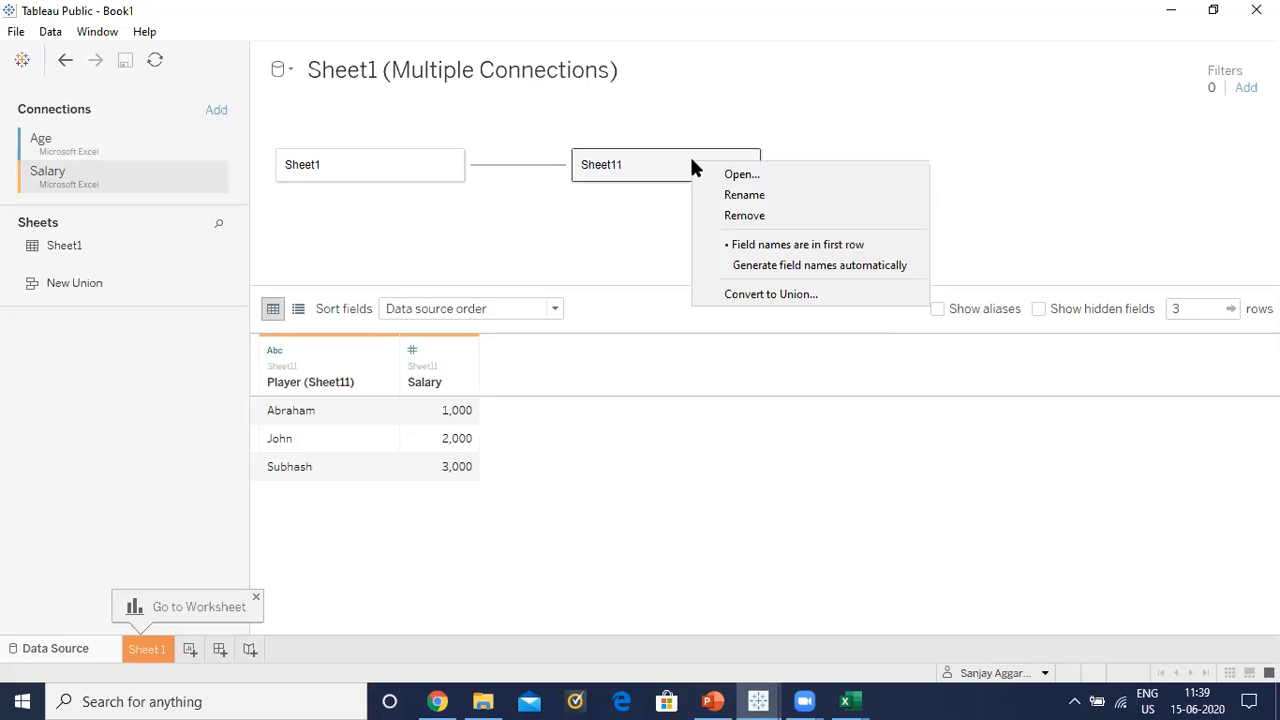
left_click(728, 215)
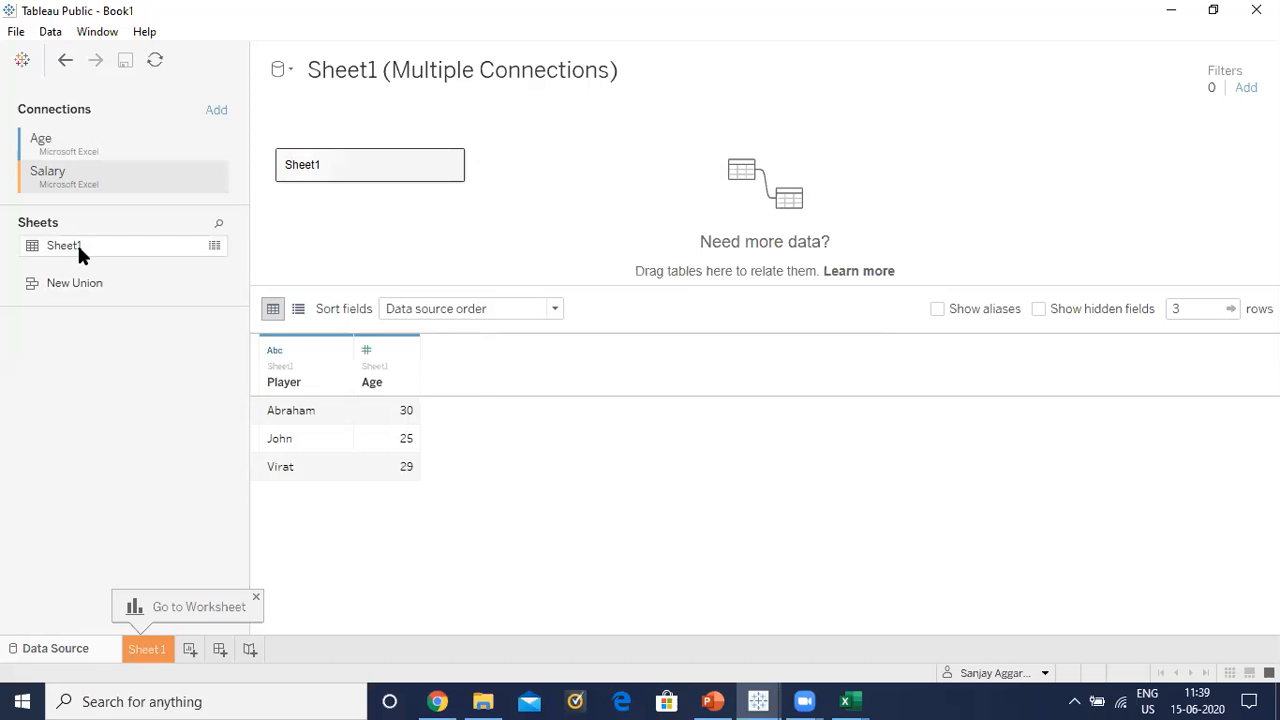
left_click_drag(77, 242, 566, 172)
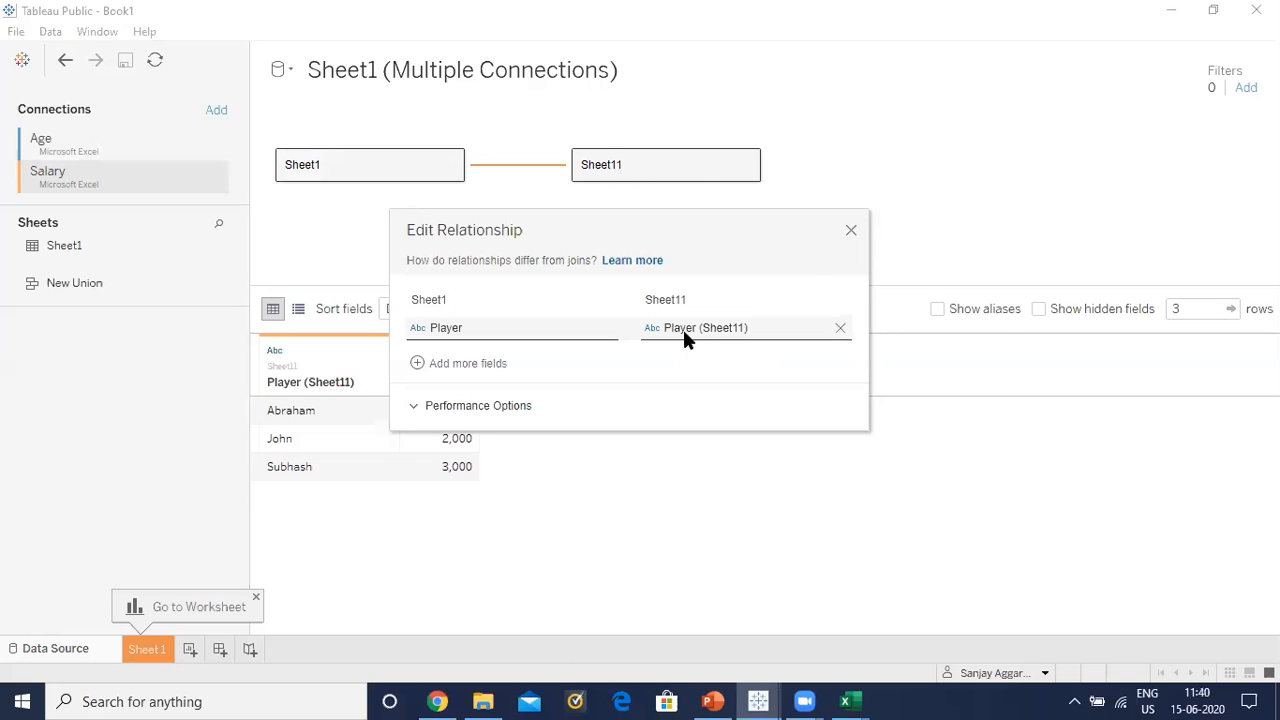
left_click(851, 231)
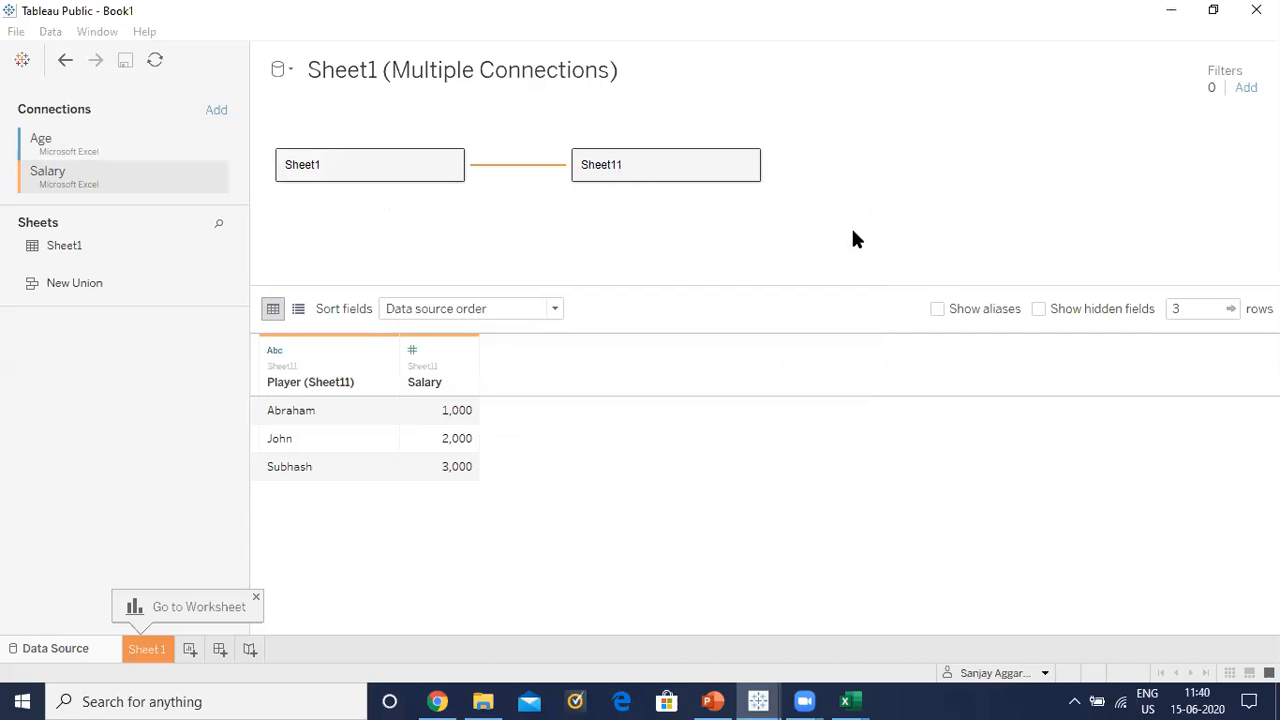
Examine the Age sheet's rows and the physical table that makes up the Salary sheet.
left_click(355, 166)
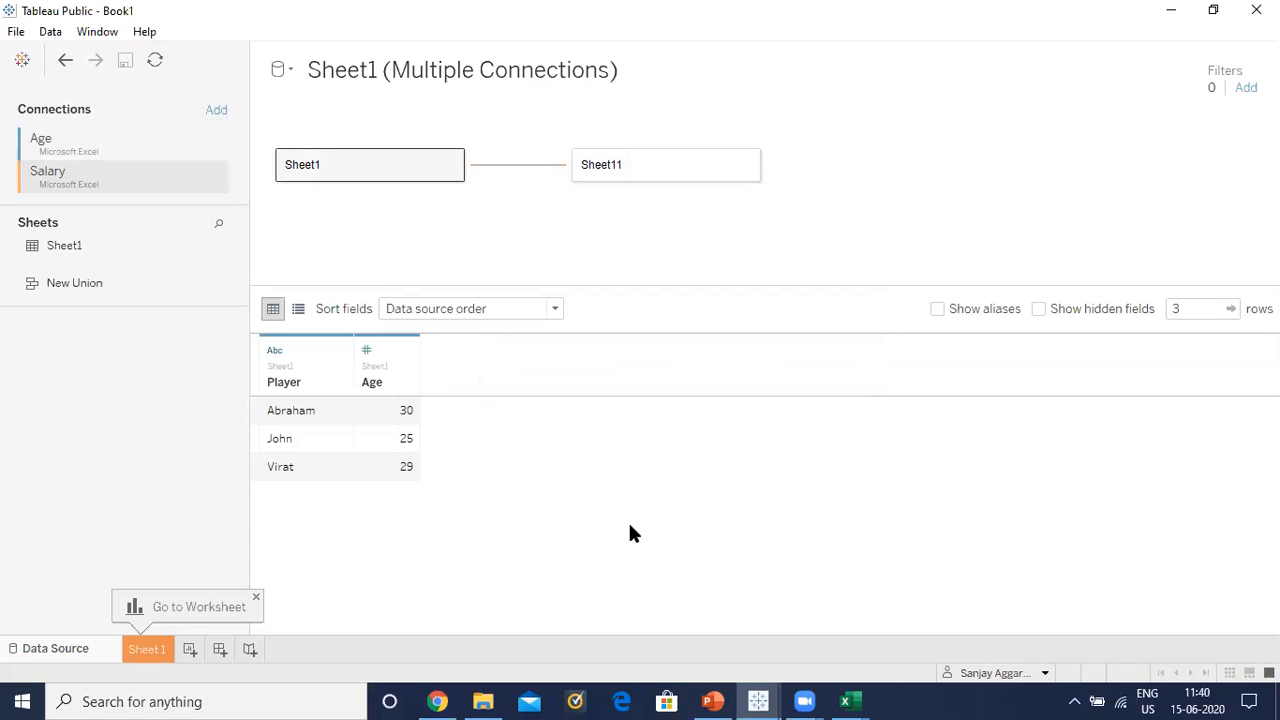
double_click(635, 167)
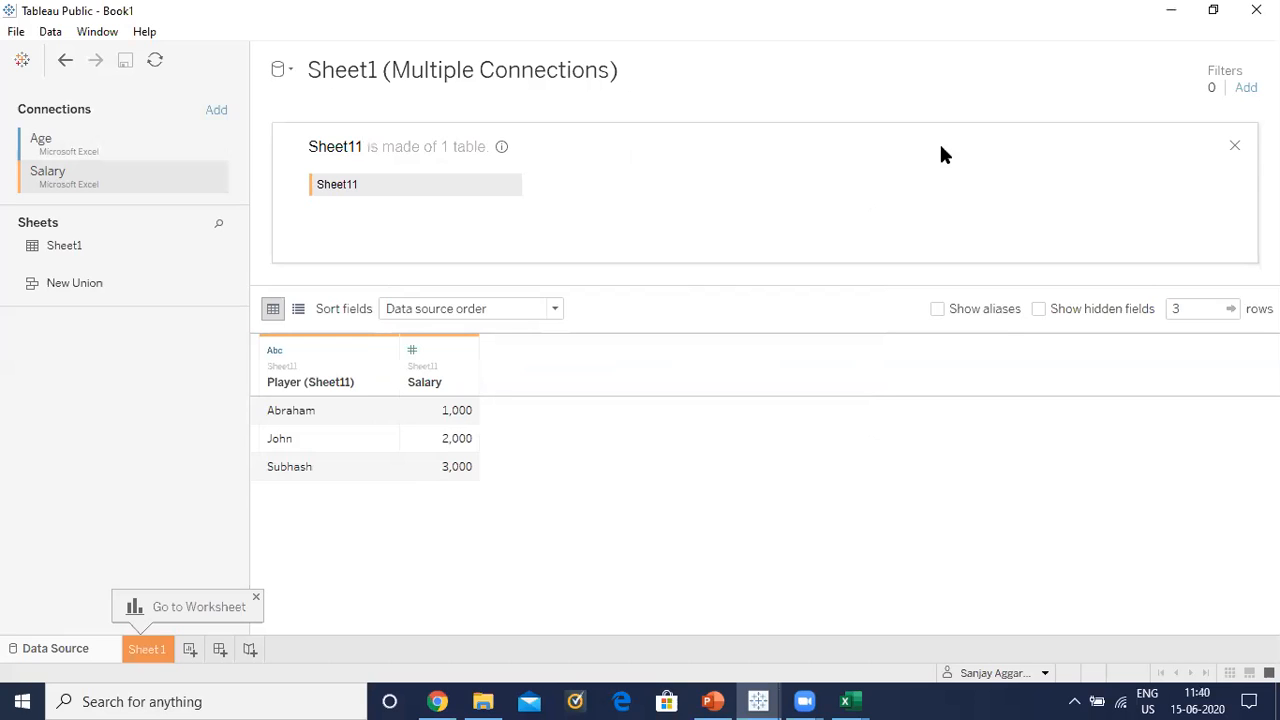
left_click(1233, 143)
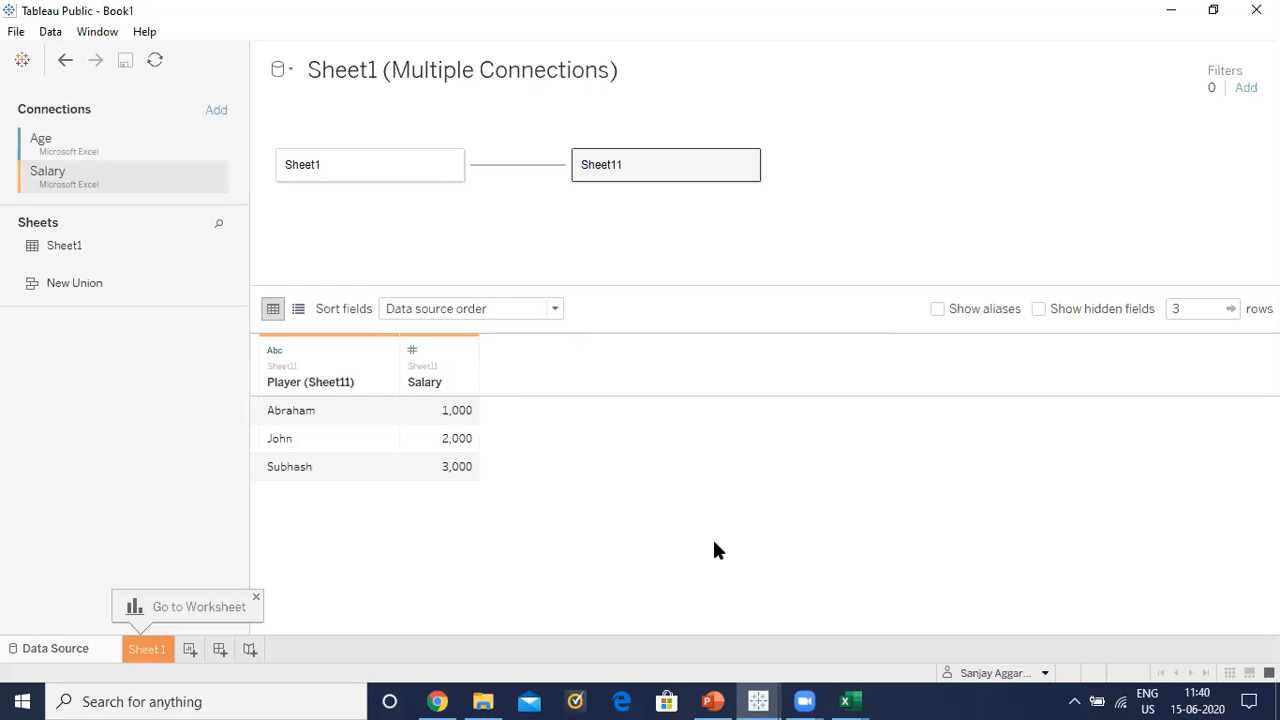
Open the Age table's join canvas and join Sheet1 of the Salary connection to it.
double_click(377, 172)
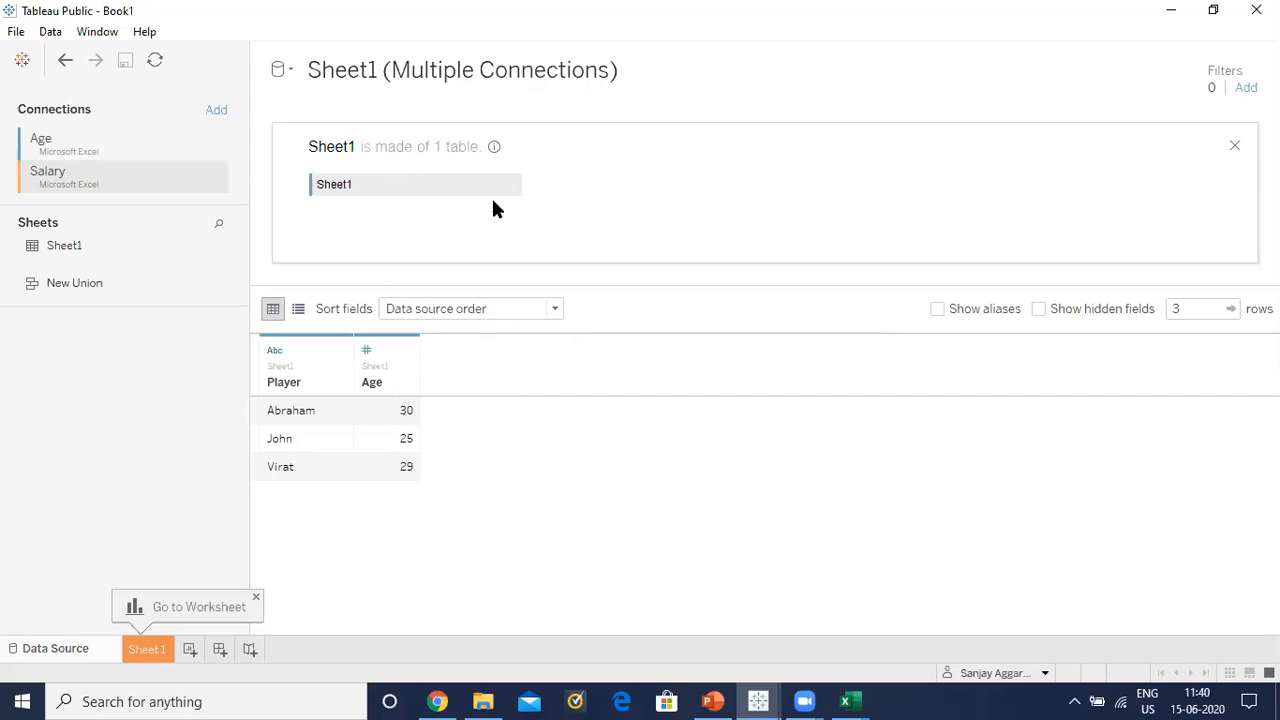
left_click_drag(74, 248, 615, 186)
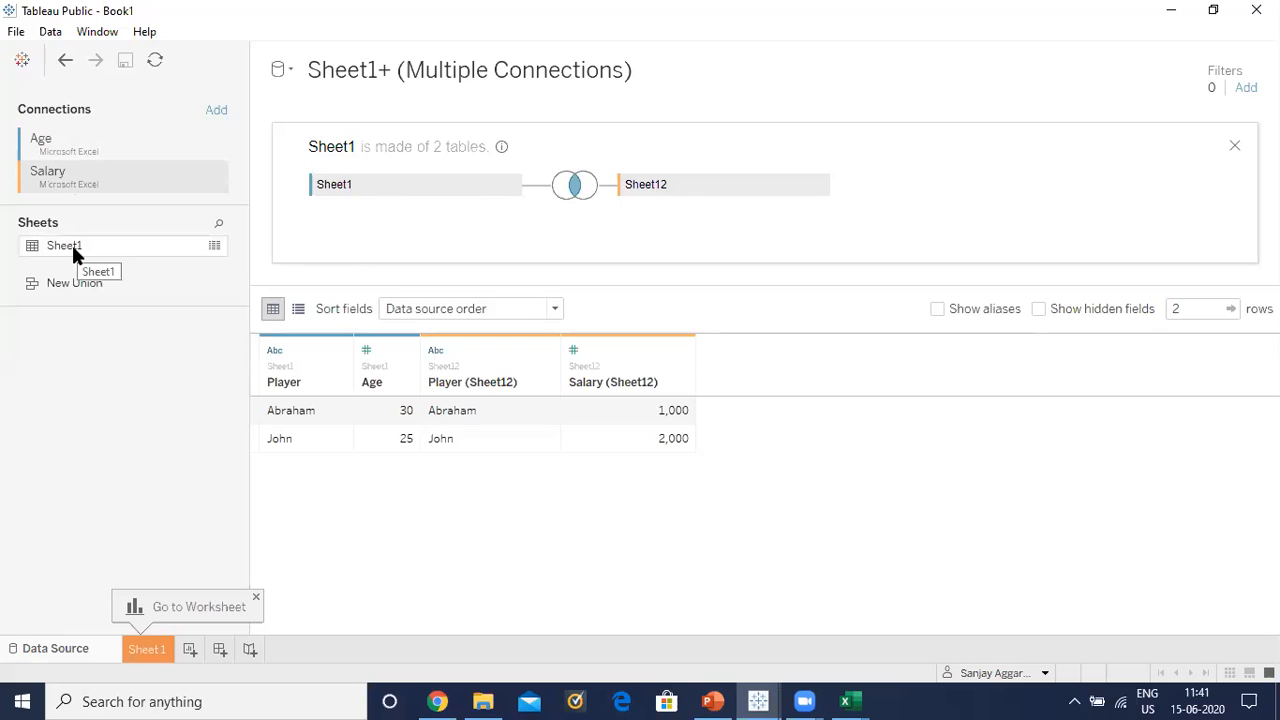
Remove the joined Salary sheet and join it to the Age sheet again, reviewing the join's type and clause.
right_click(720, 190)
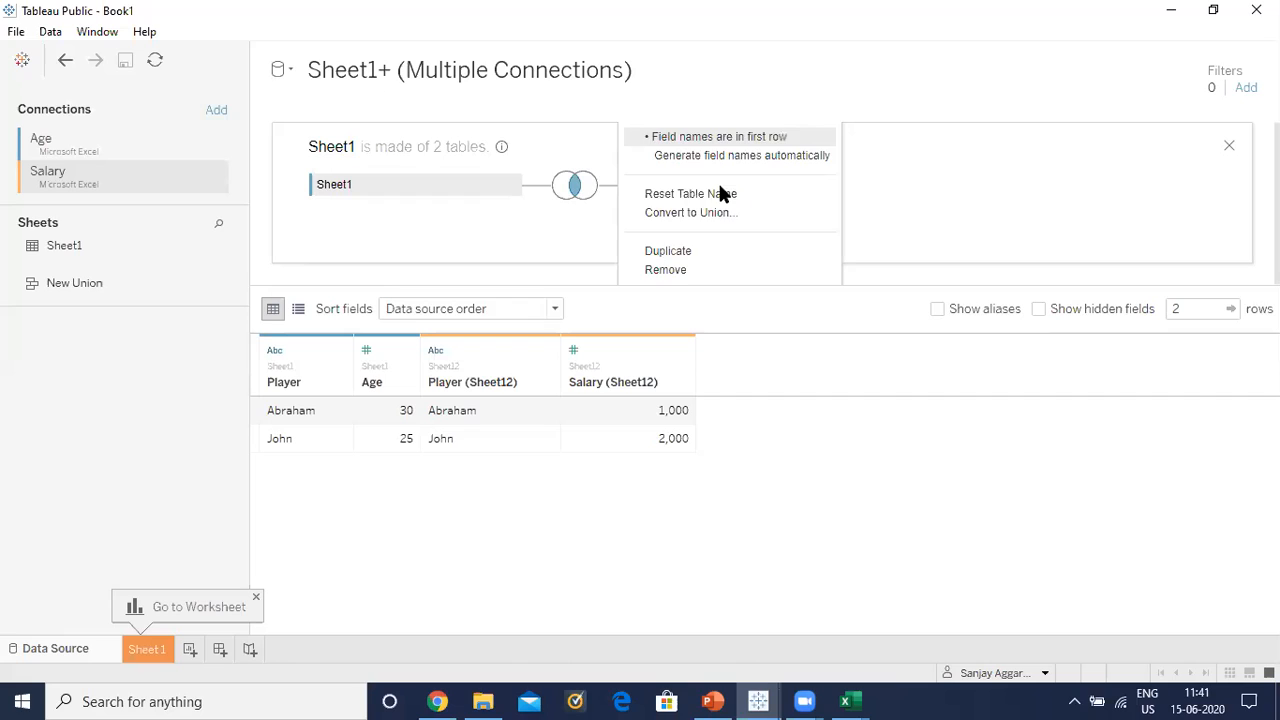
left_click(676, 268)
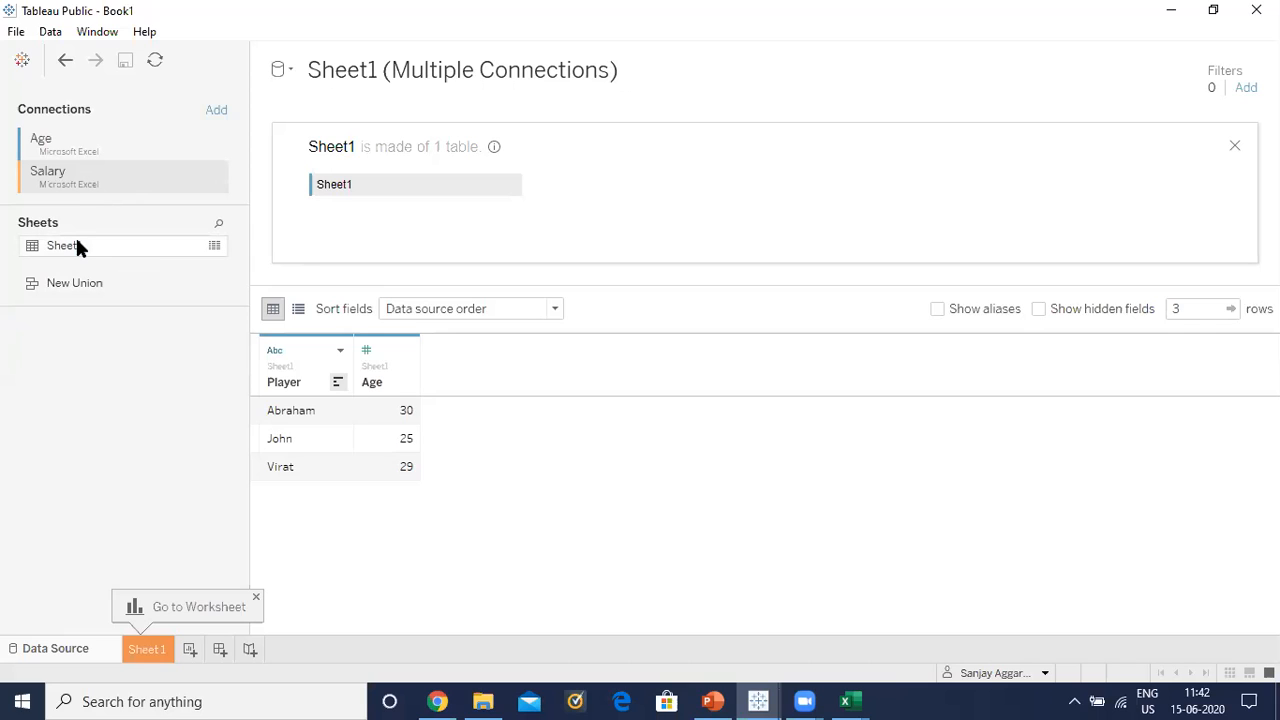
left_click_drag(75, 250, 590, 181)
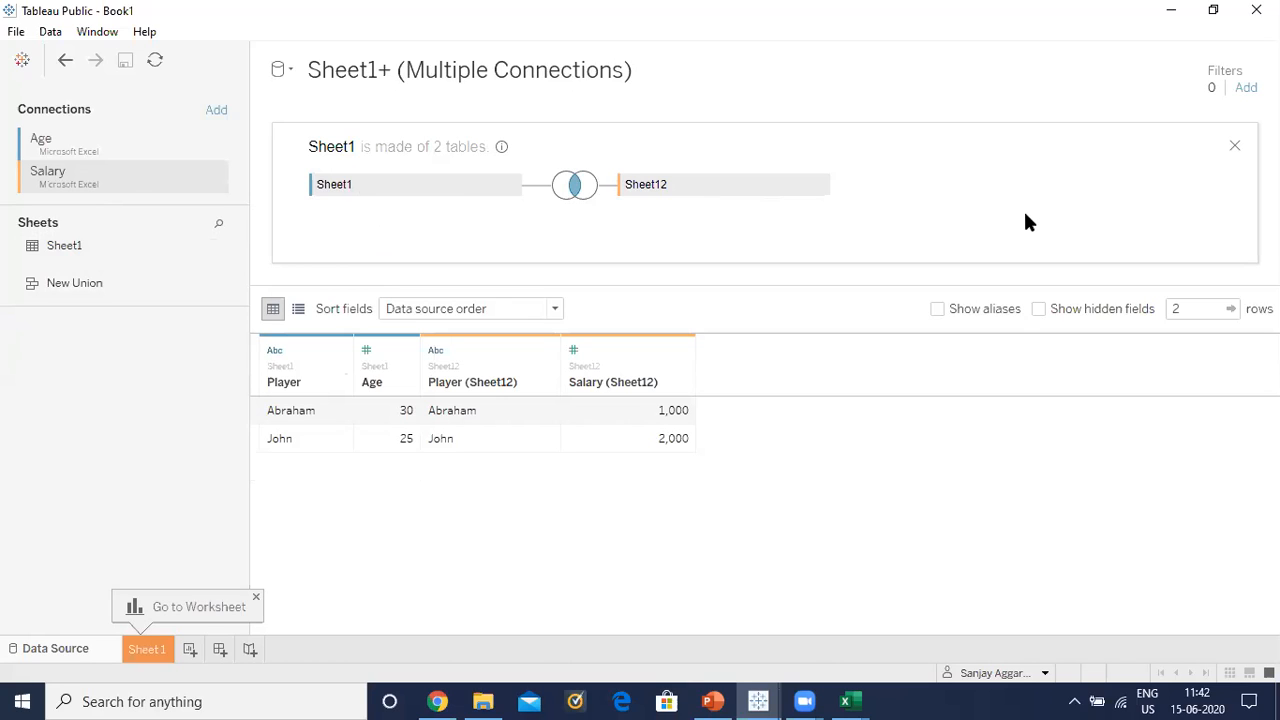
left_click(575, 186)
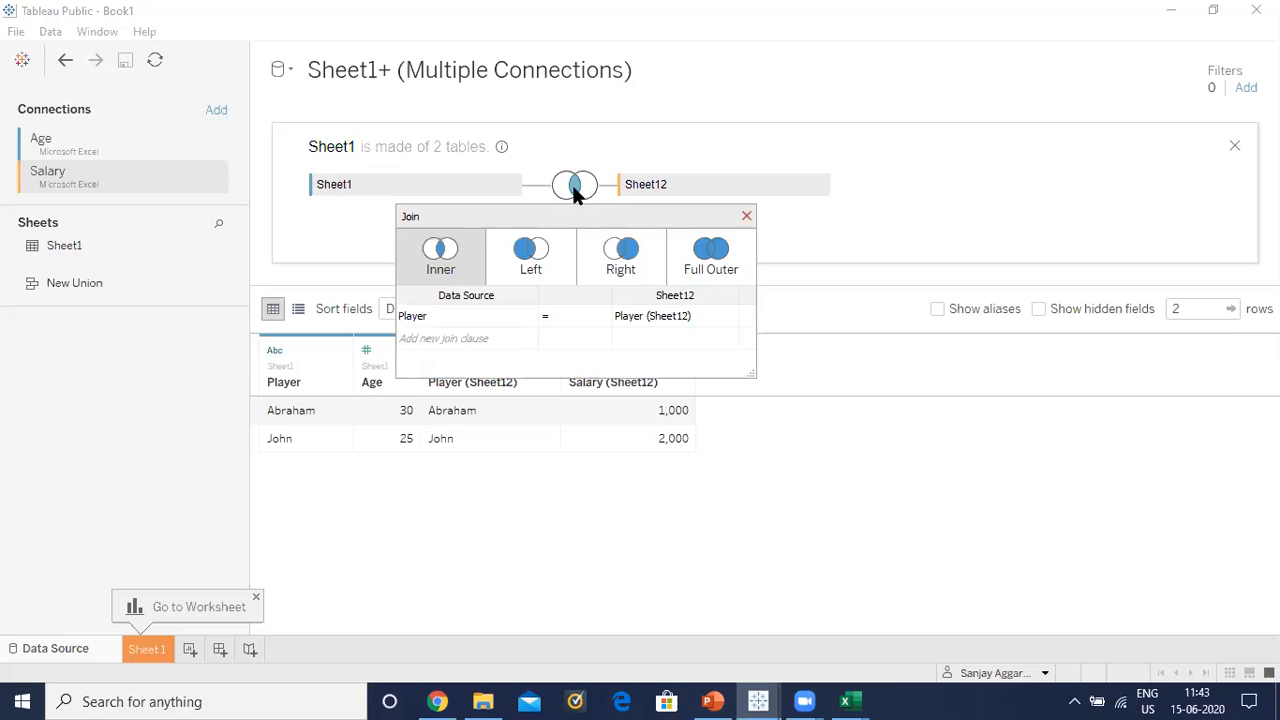
left_click(746, 217)
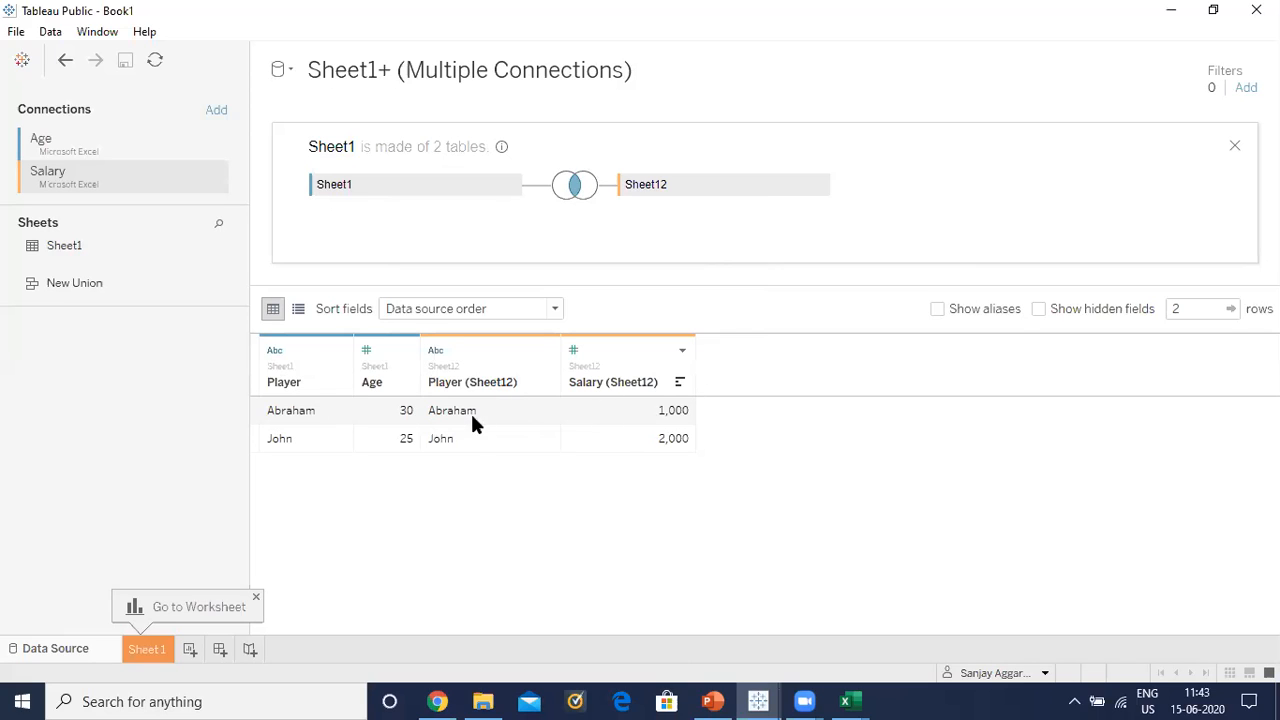
Hide the duplicate Player (Sheet12) column in the joined data and open the Sheet 1 worksheet.
left_click(547, 350)
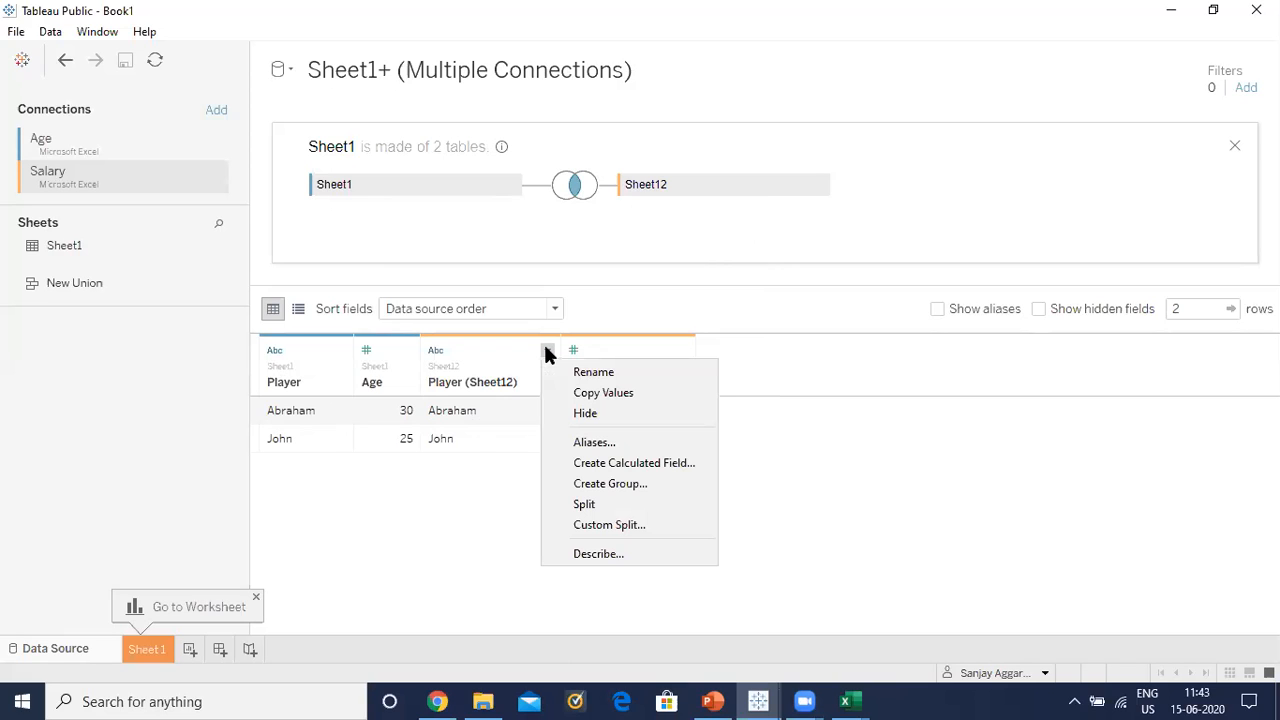
left_click(584, 413)
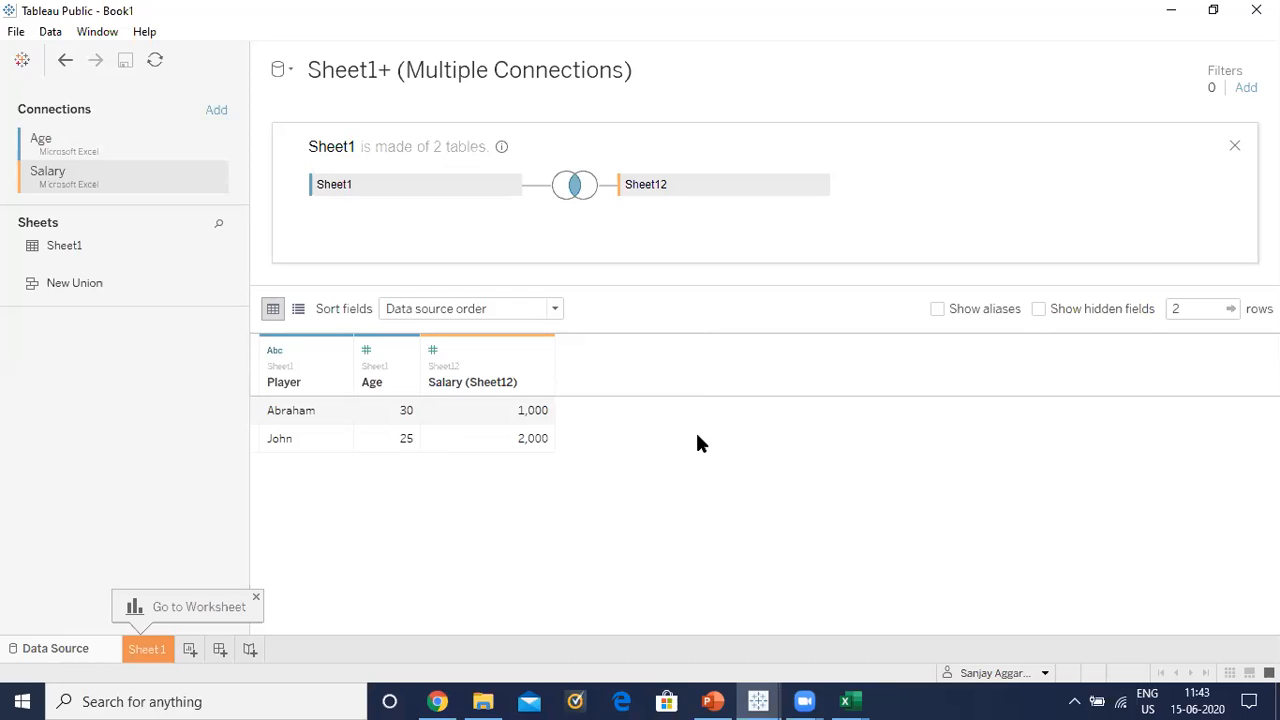
left_click(148, 650)
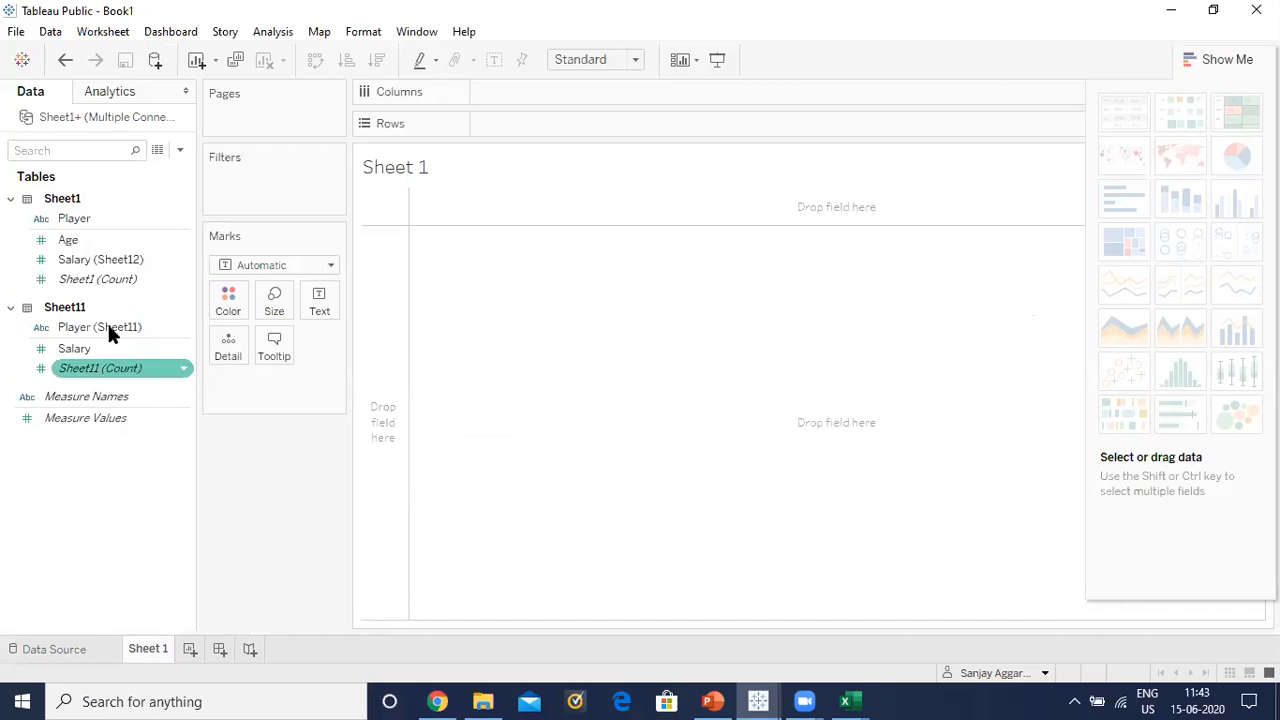
Build a bar chart with Player on rows and Salary (Sheet12) on columns.
left_click_drag(77, 218, 508, 124)
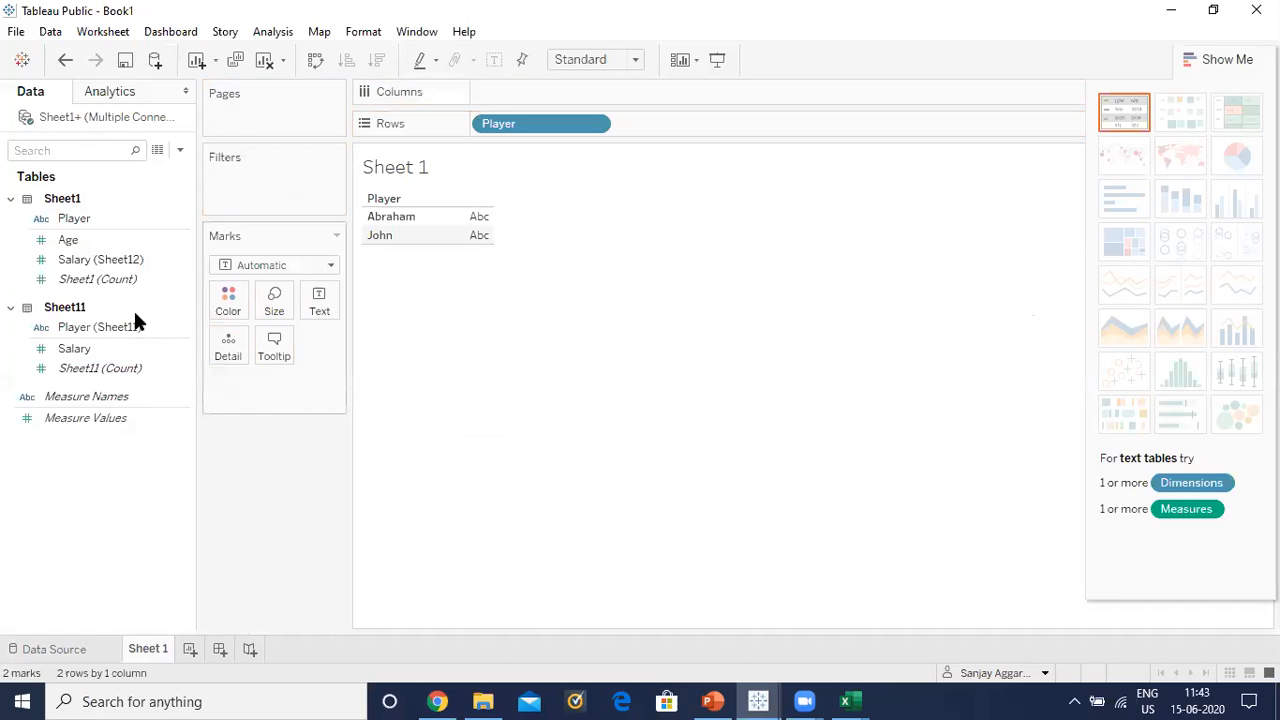
left_click(100, 264)
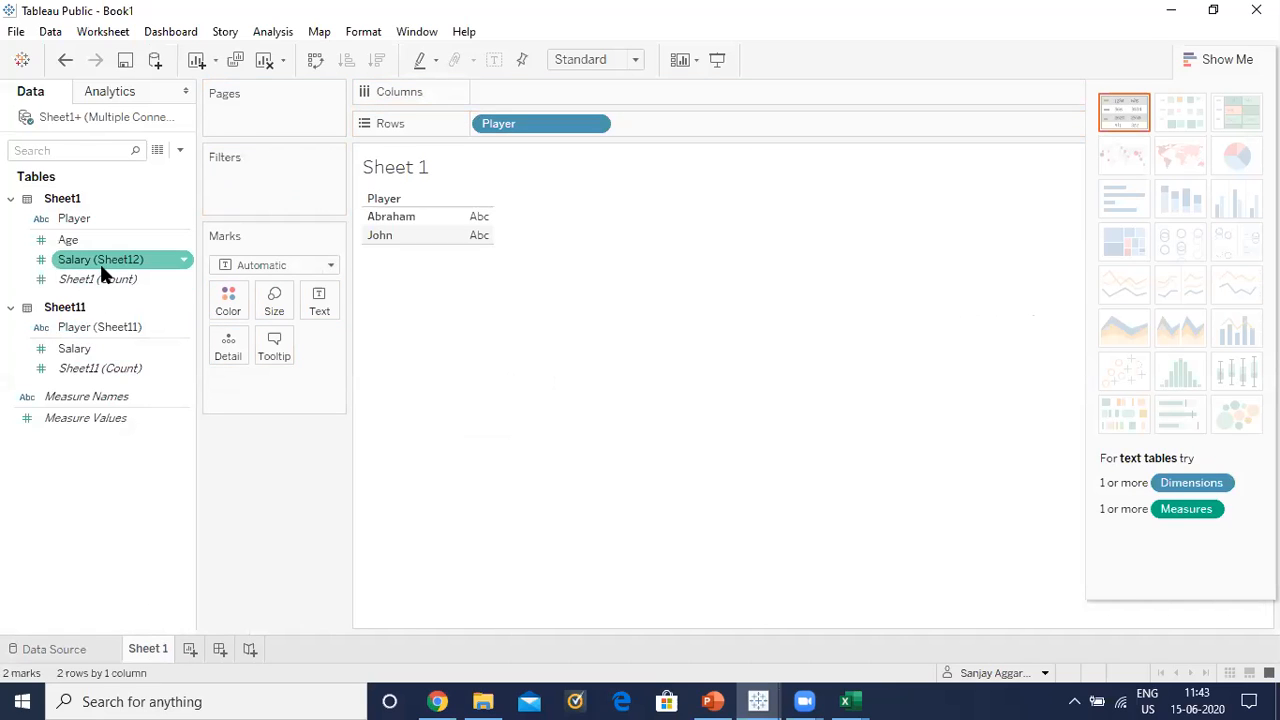
left_click_drag(105, 272, 531, 101)
left_click(97, 349)
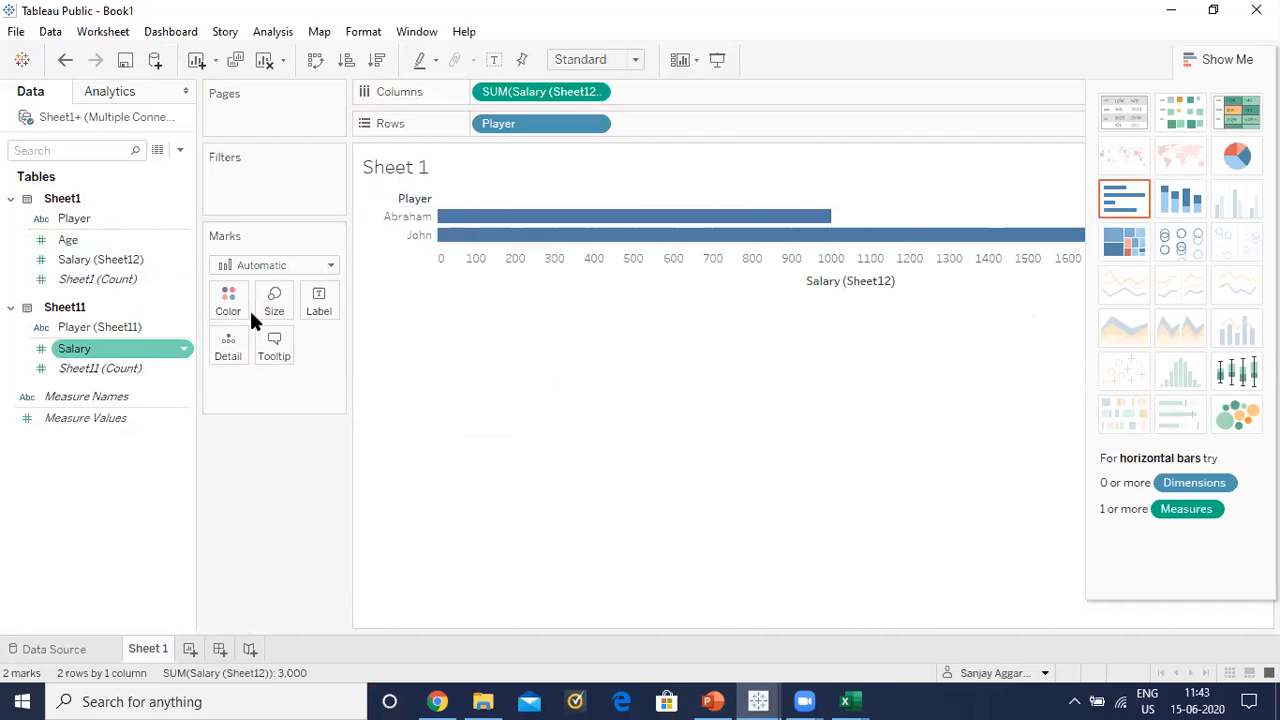
Clear the worksheet by removing the Salary measure from columns and Player from rows.
right_click(557, 93)
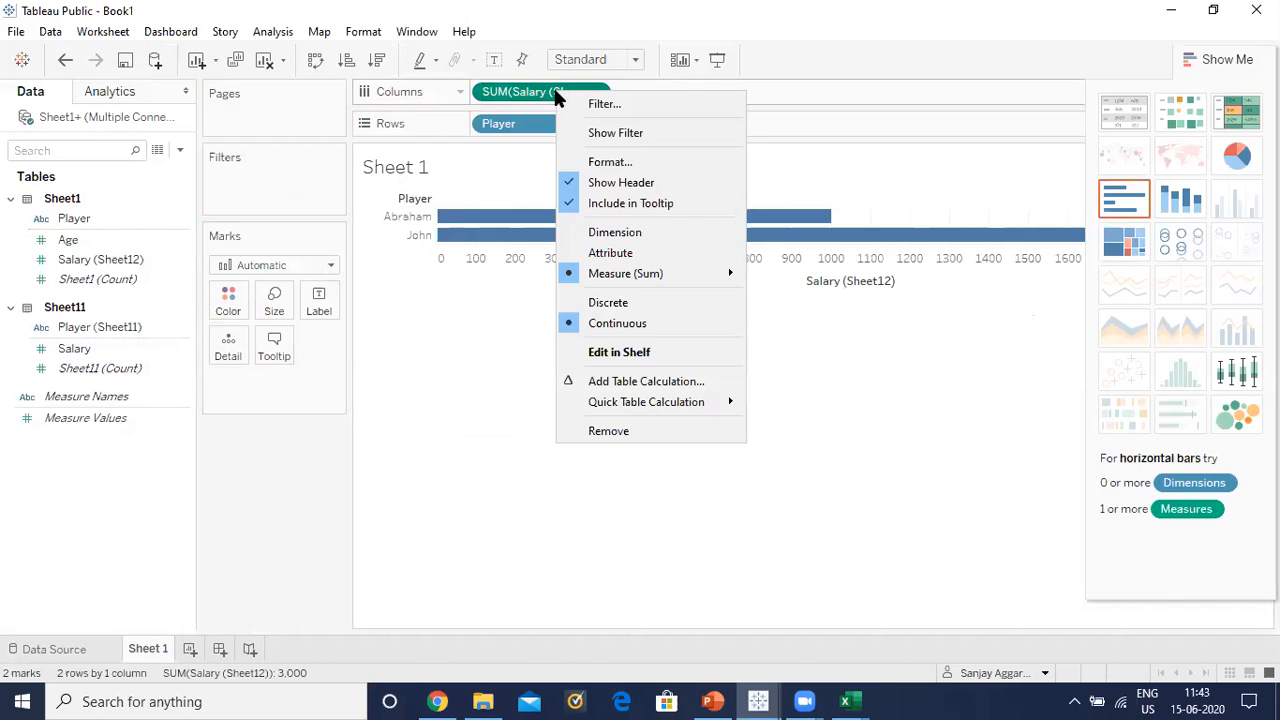
left_click(603, 432)
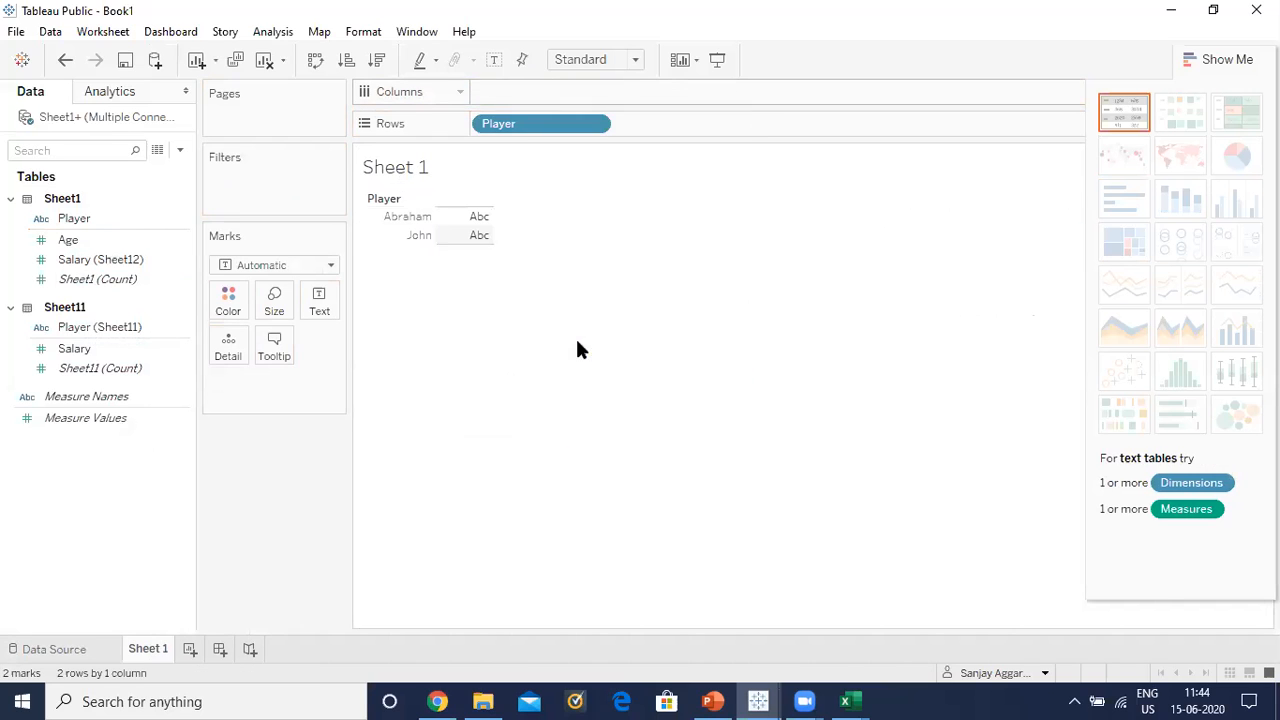
right_click(538, 128)
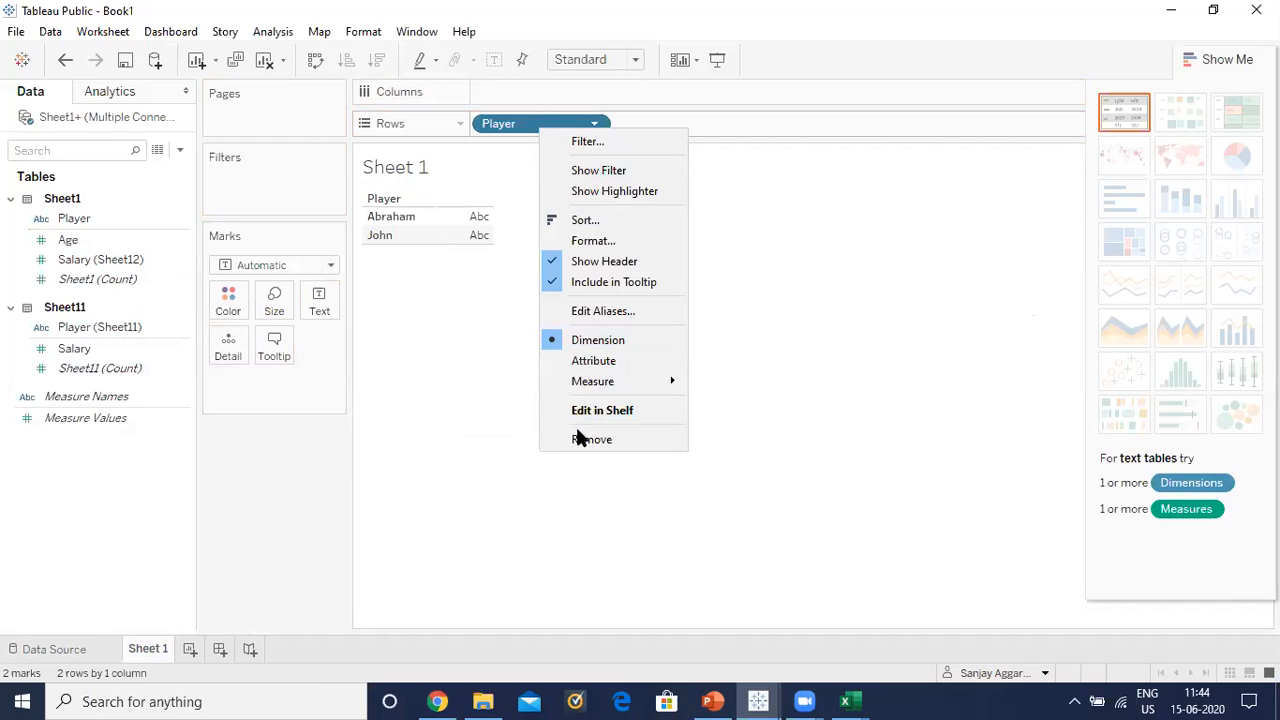
left_click(578, 438)
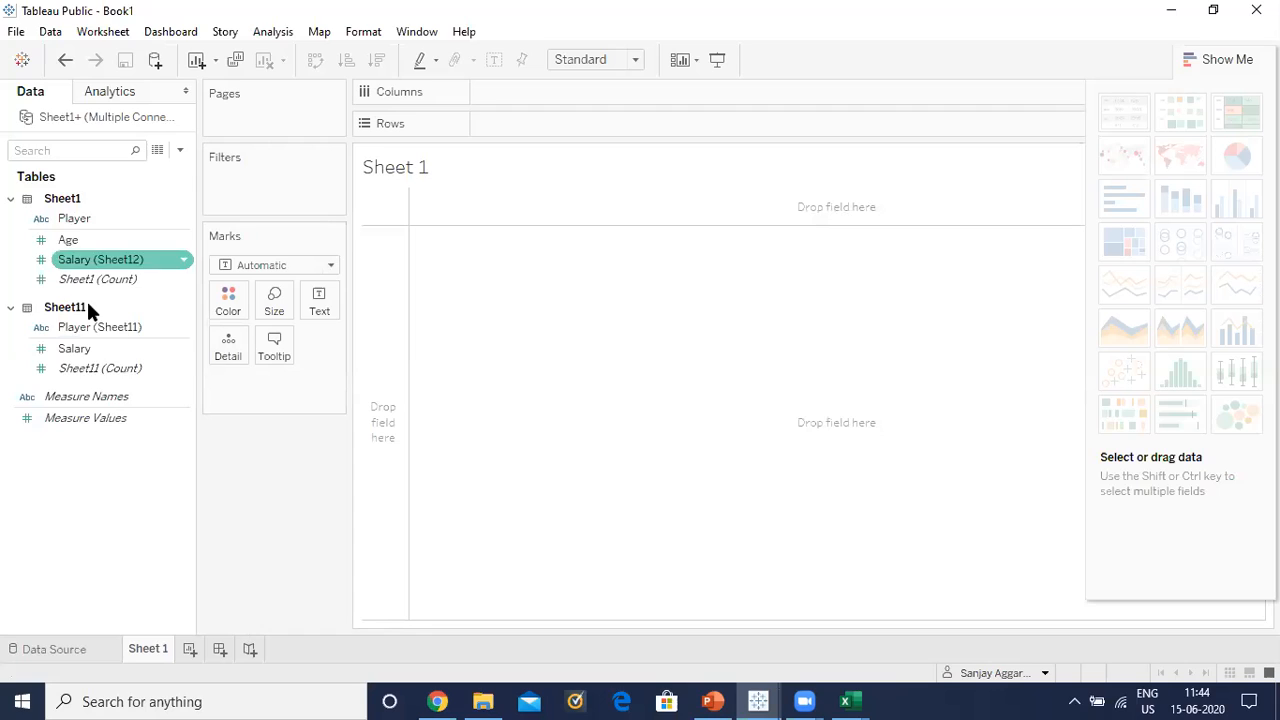
Group the fields in the data list by folder instead of by data source table.
left_click(180, 152)
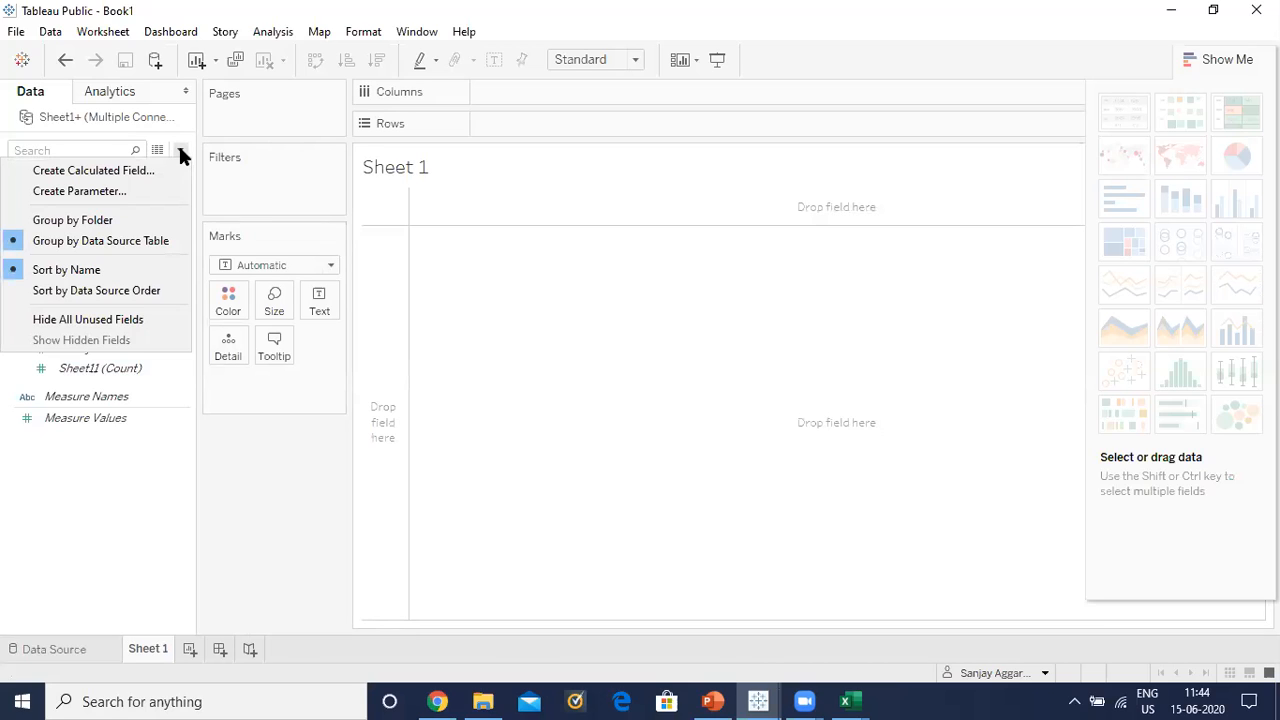
left_click(114, 220)
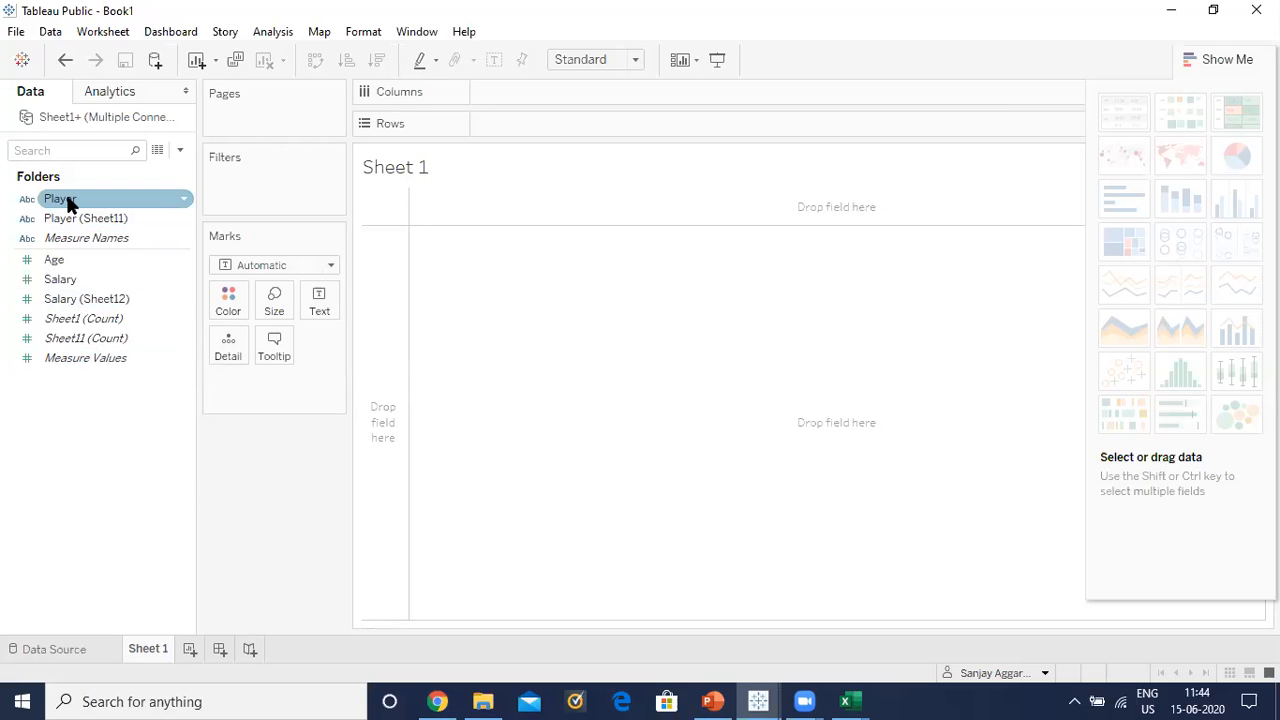
Build a text table with Player on rows and the Salary and Age measures as columns.
left_click_drag(66, 196, 513, 130)
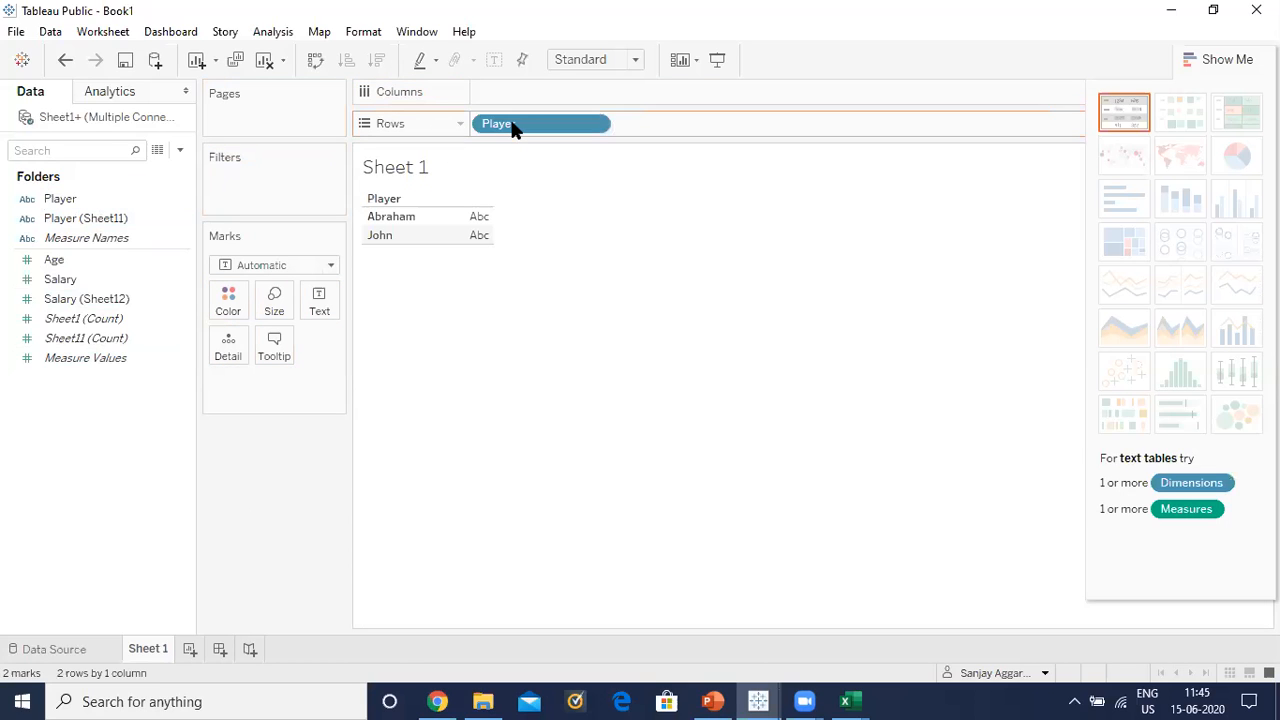
left_click_drag(73, 274, 558, 84)
left_click_drag(82, 260, 648, 98)
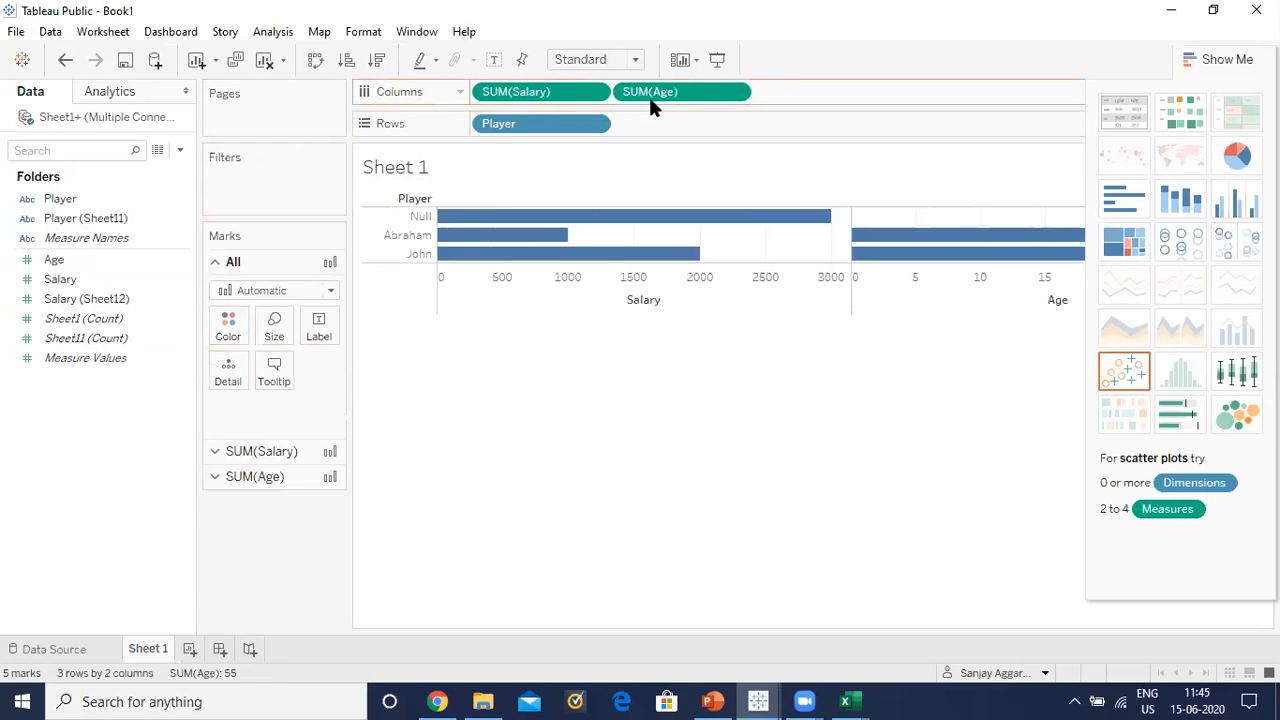
left_click(1121, 108)
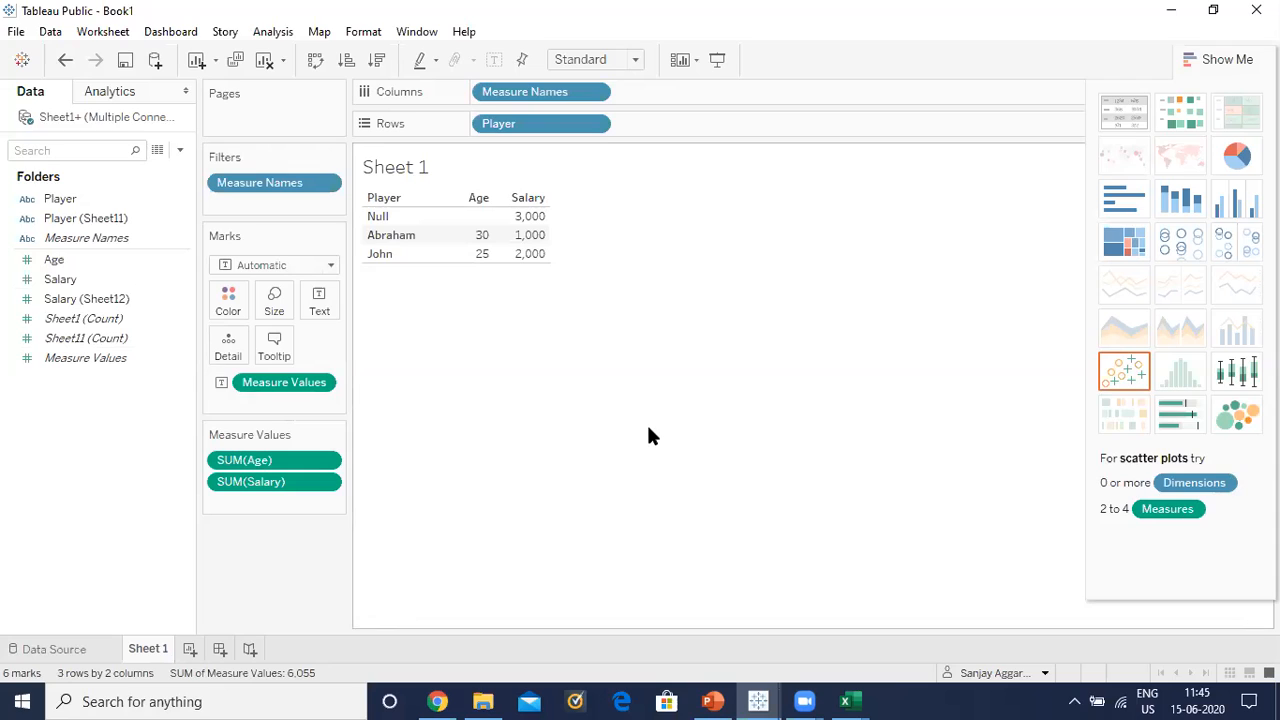
Remove Measure Names from columns and Player from rows in Sheet 1.
right_click(545, 90)
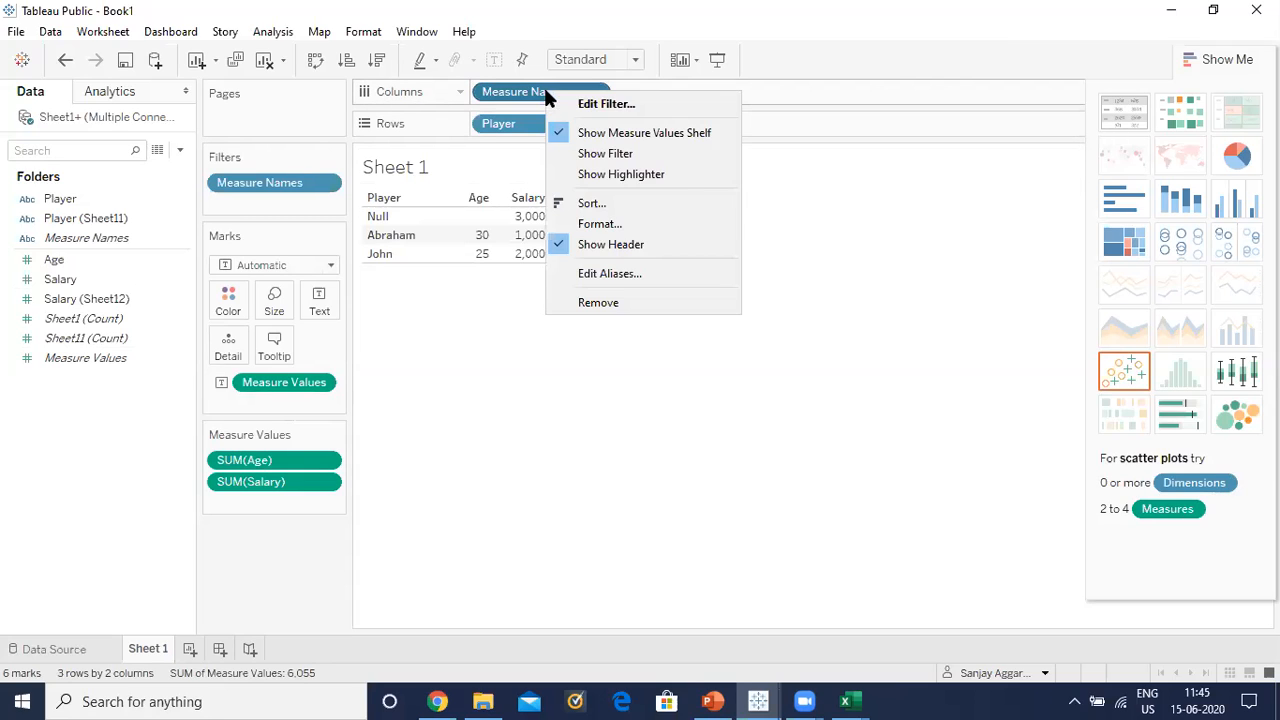
left_click(596, 302)
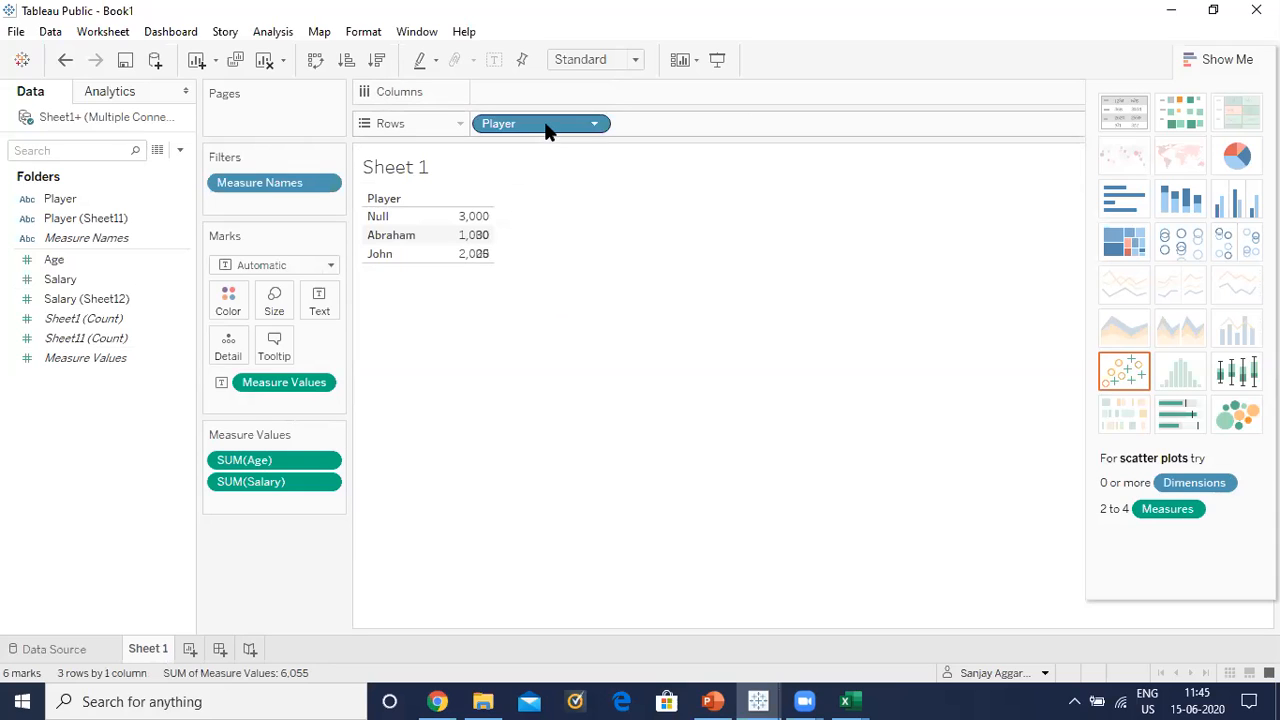
right_click(548, 130)
left_click(603, 441)
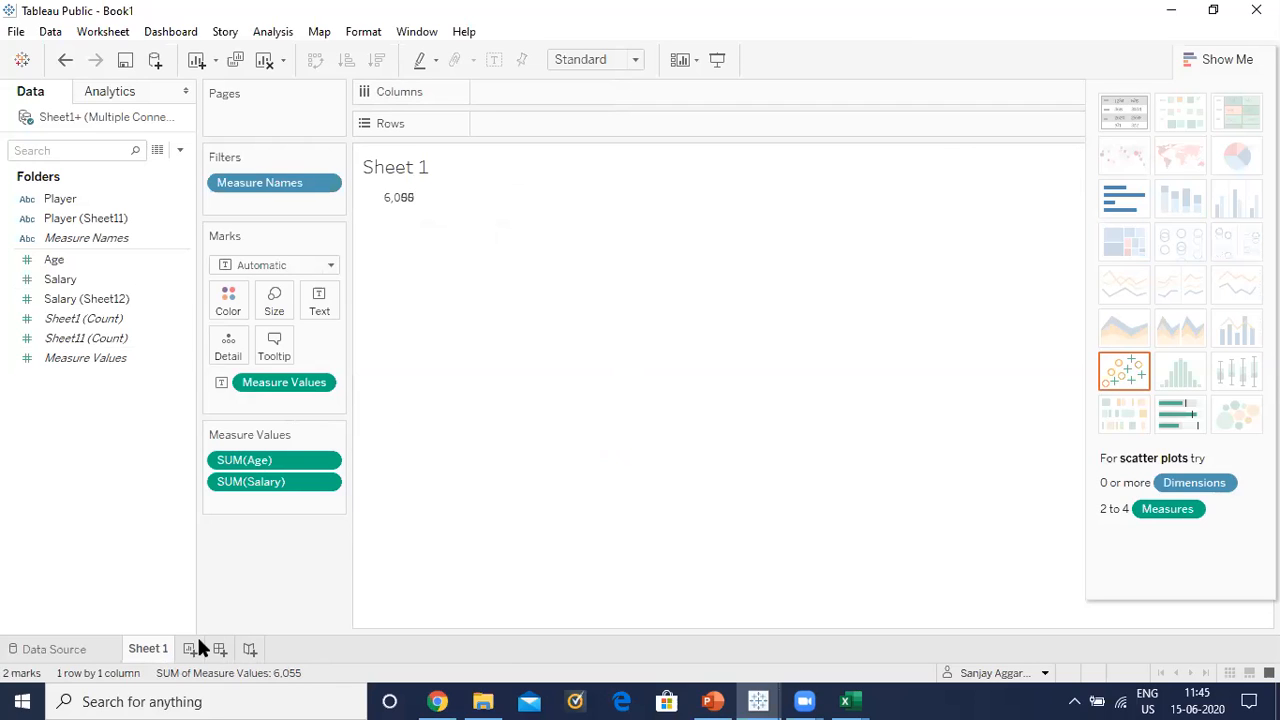
Return to the data source and remove the Sheet12 table from the join.
left_click(72, 642)
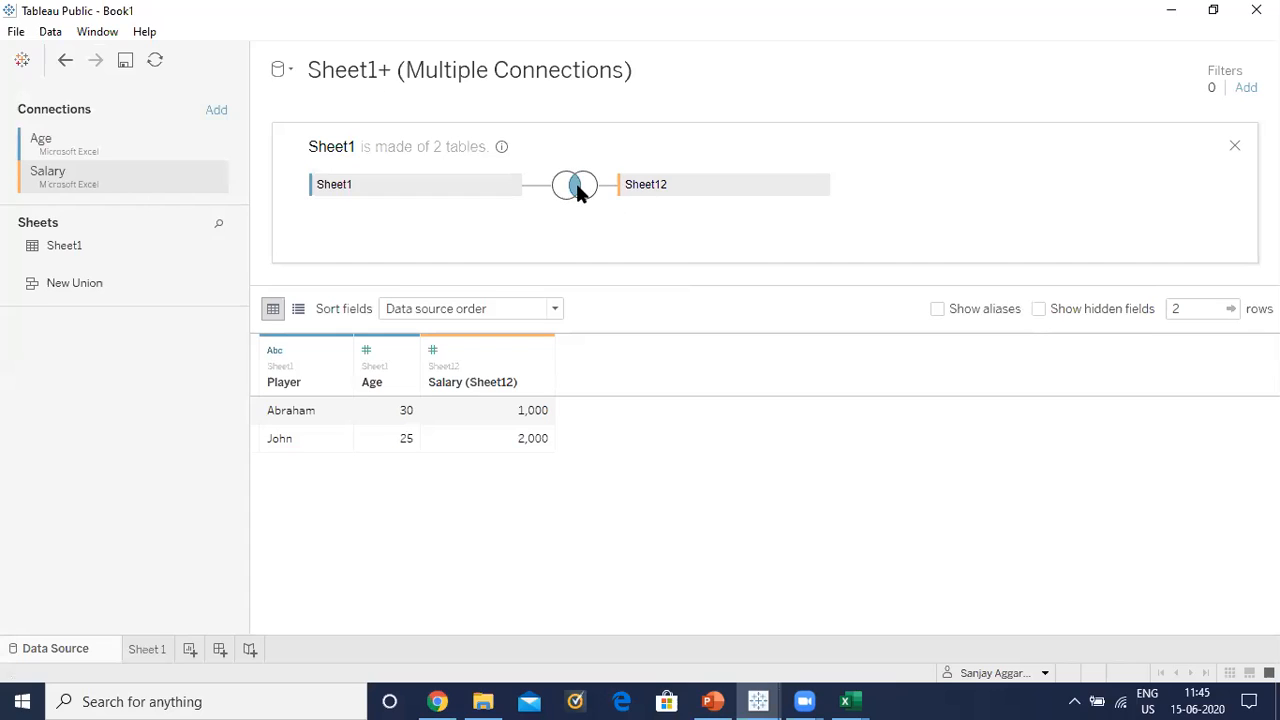
mouse_move(577, 190)
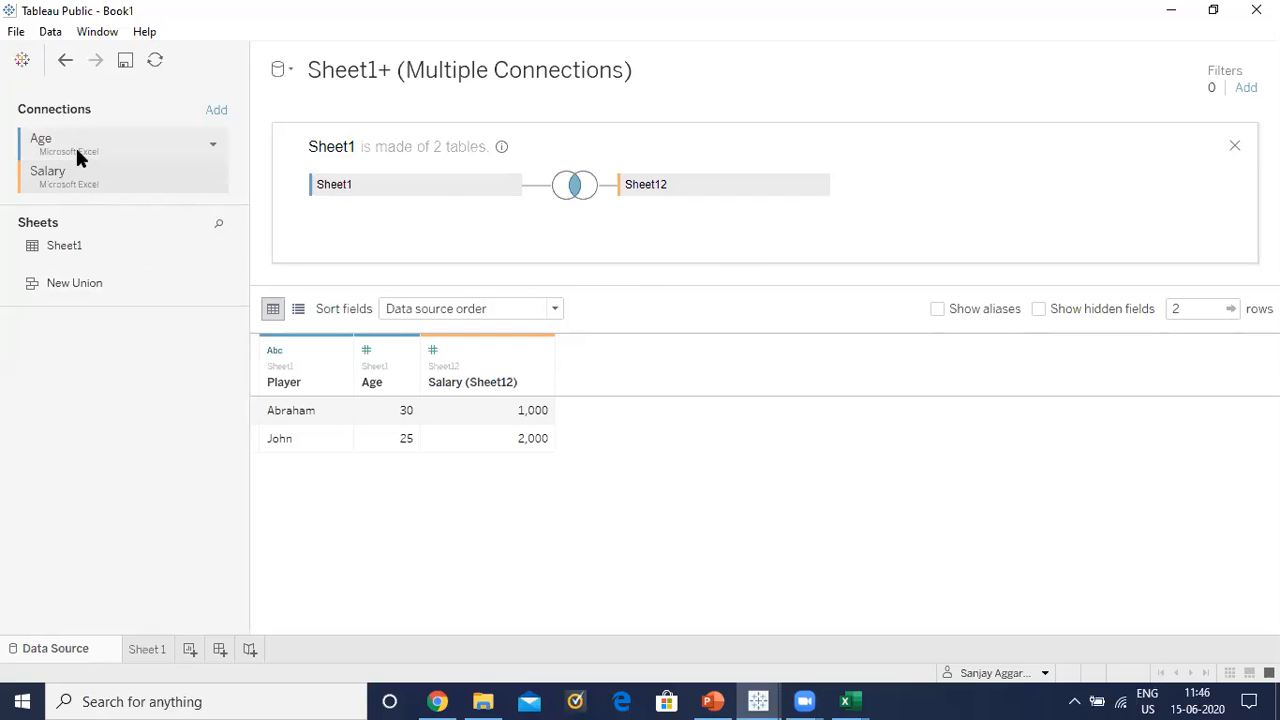
left_click(818, 188)
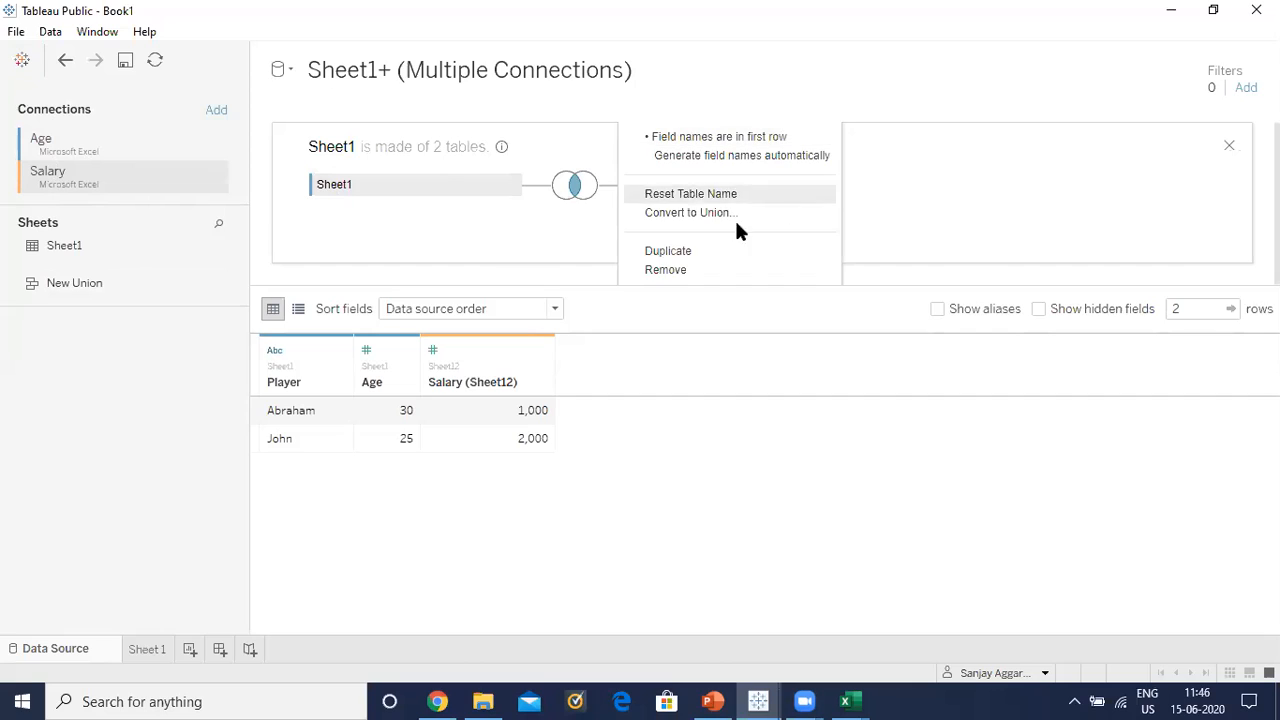
left_click(671, 269)
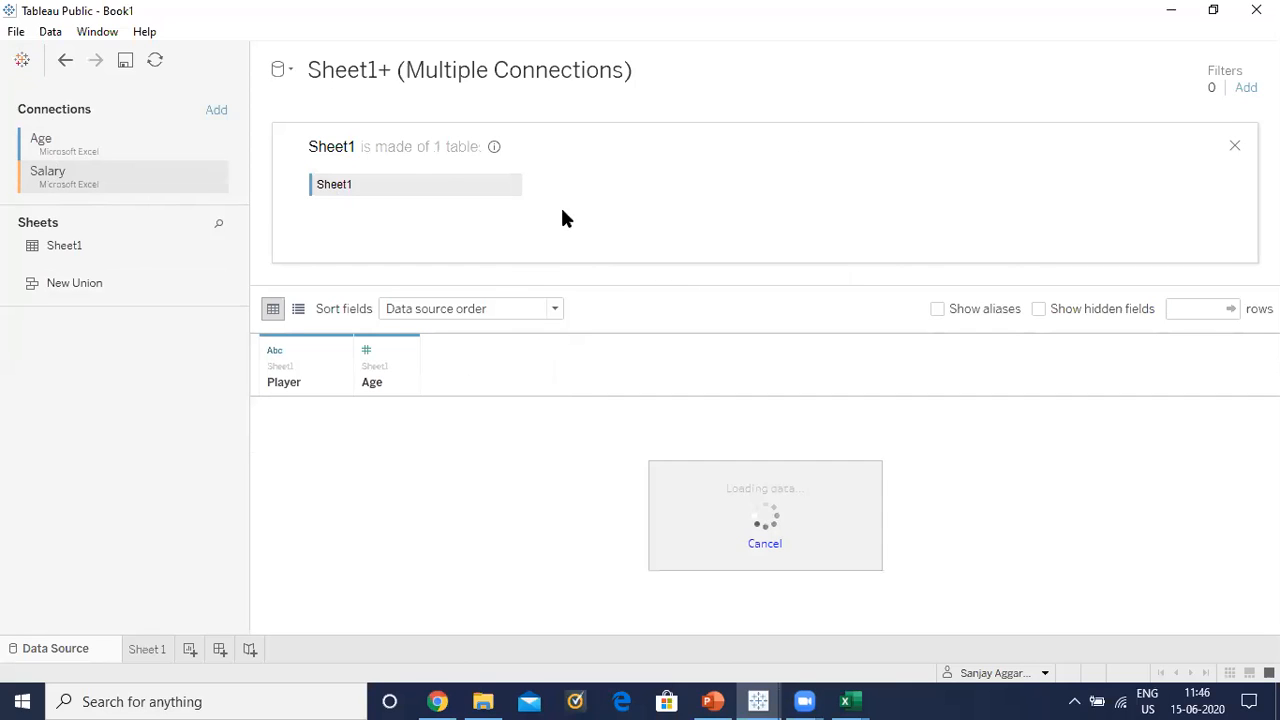
Join Sheet1 from the Salary connection to the Age file's Sheet1 again.
left_click(509, 182)
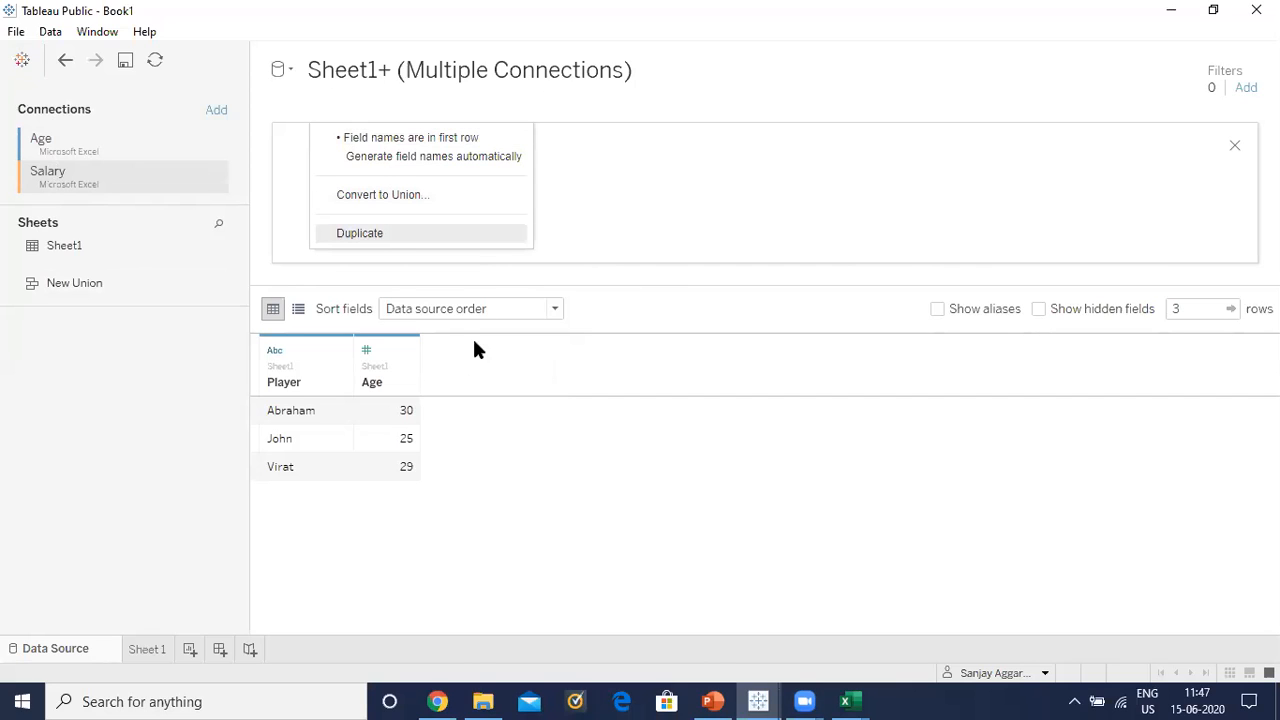
left_click(620, 197)
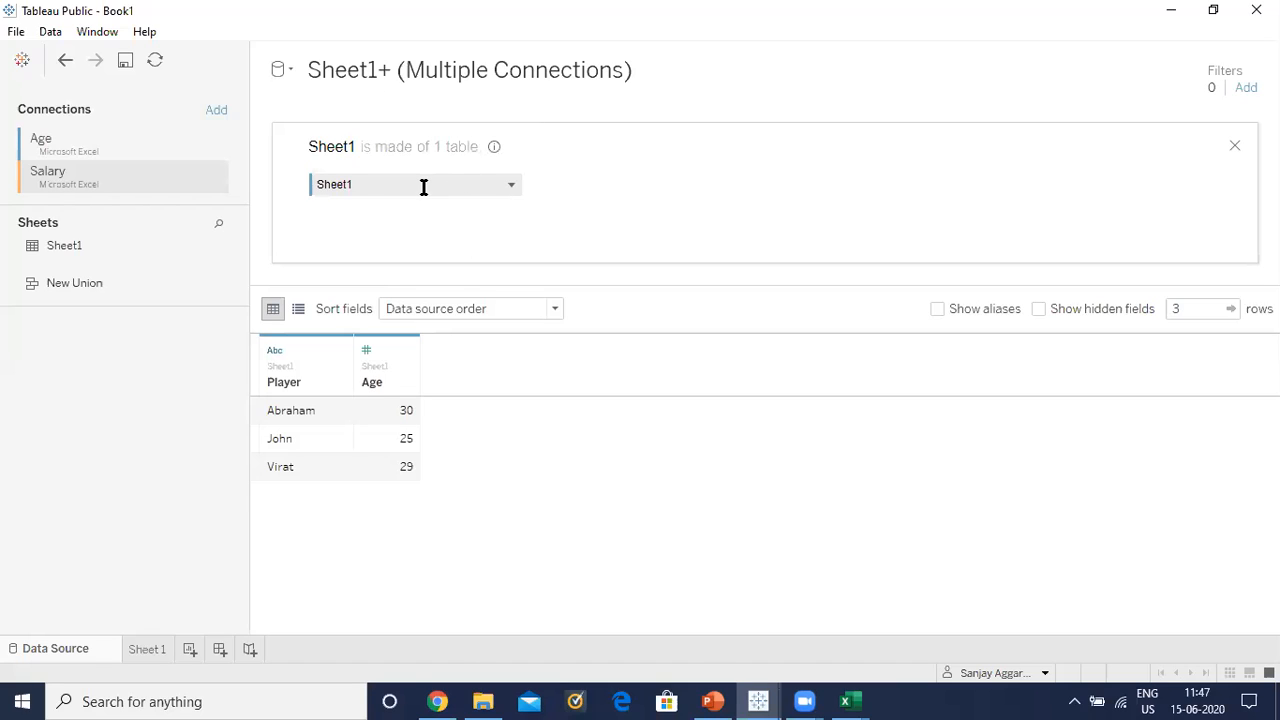
left_click_drag(58, 242, 620, 183)
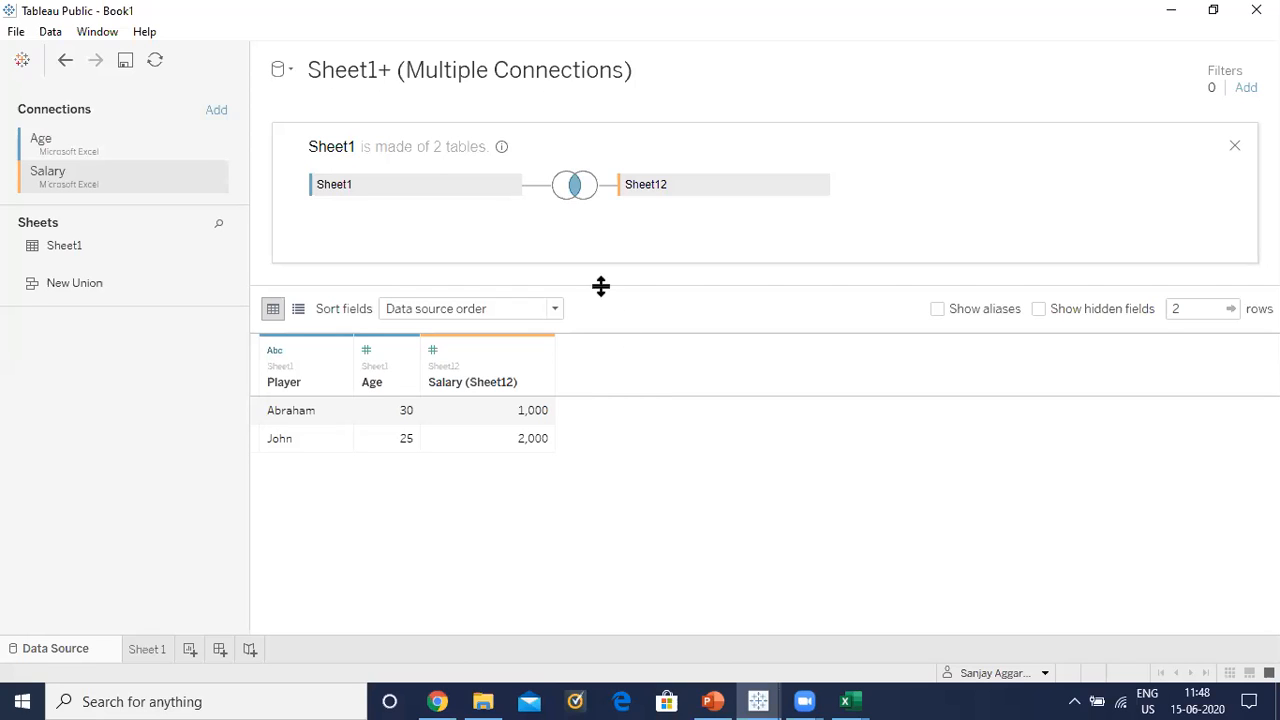
Compare the full outer, left and right join types between Sheet1 and Sheet12, finishing on the inner join.
left_click(574, 185)
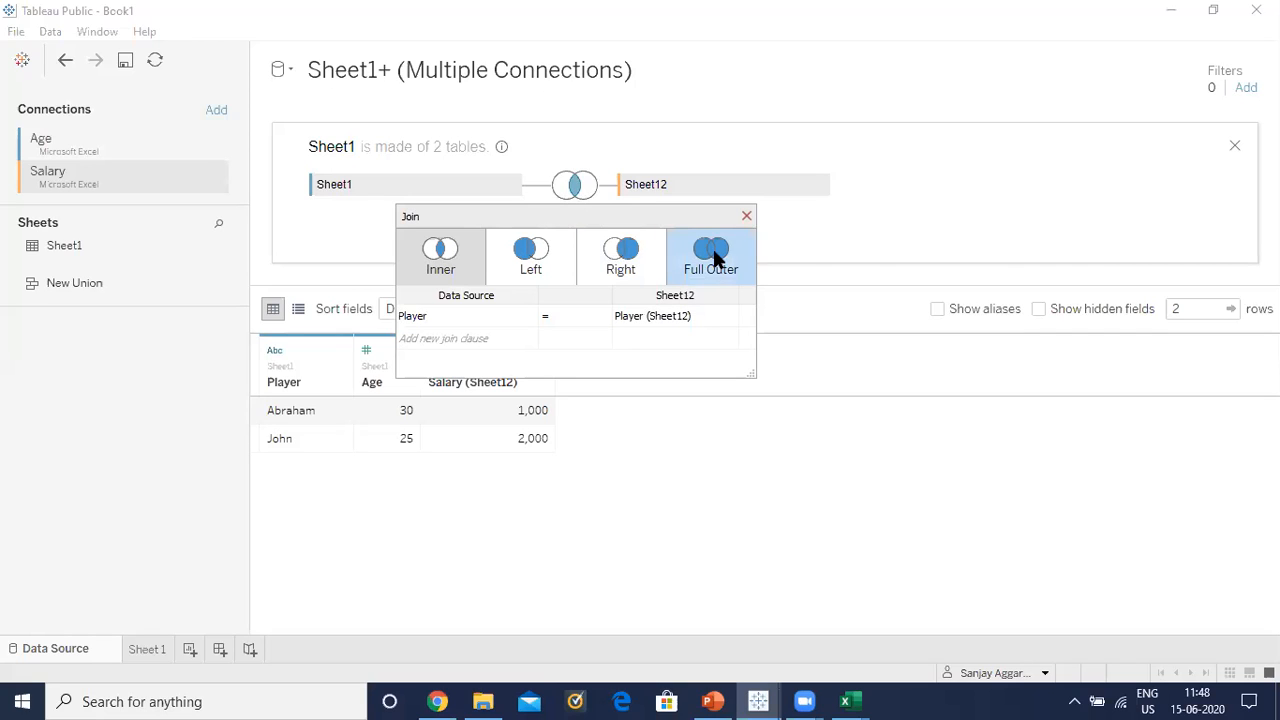
left_click(714, 256)
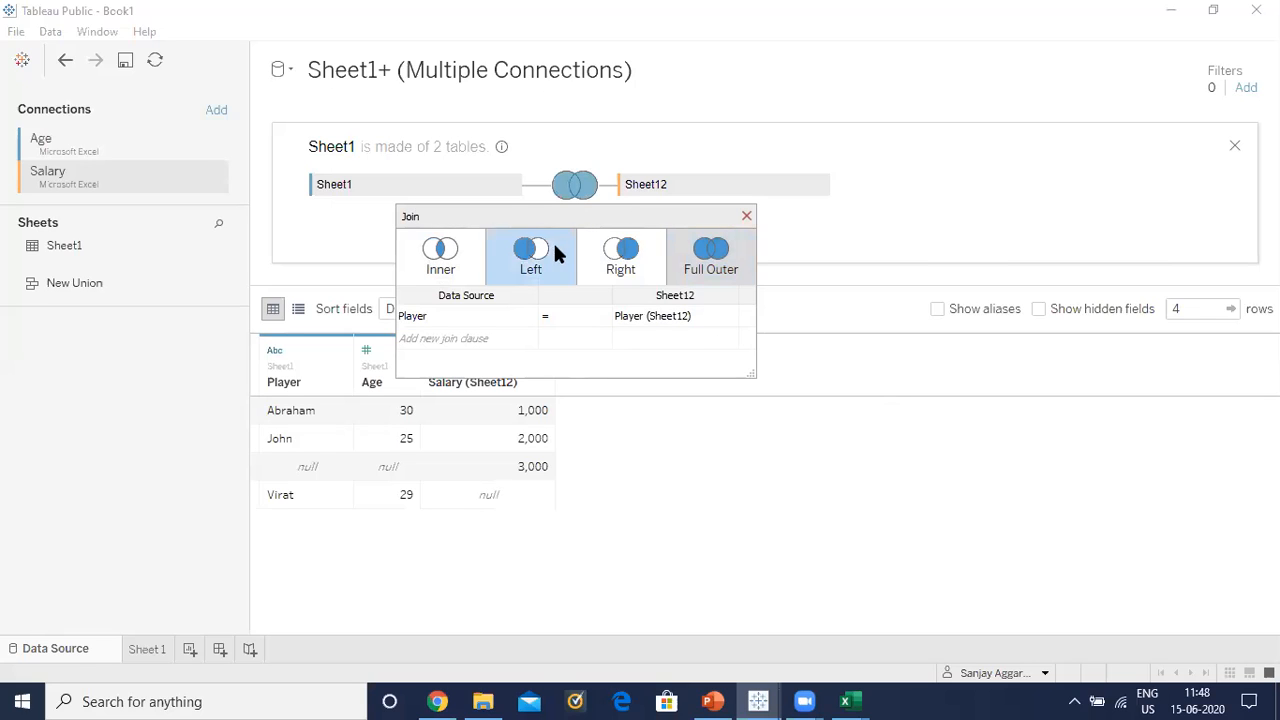
left_click_drag(589, 222, 905, 233)
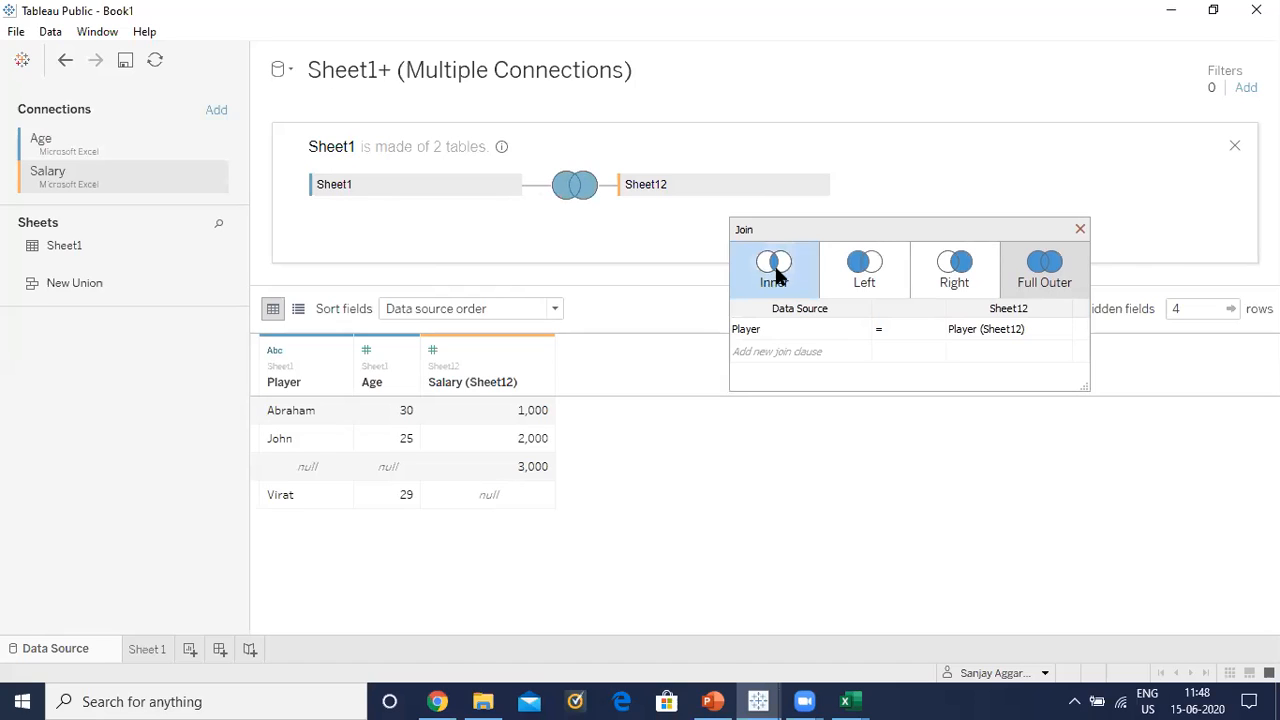
left_click(860, 276)
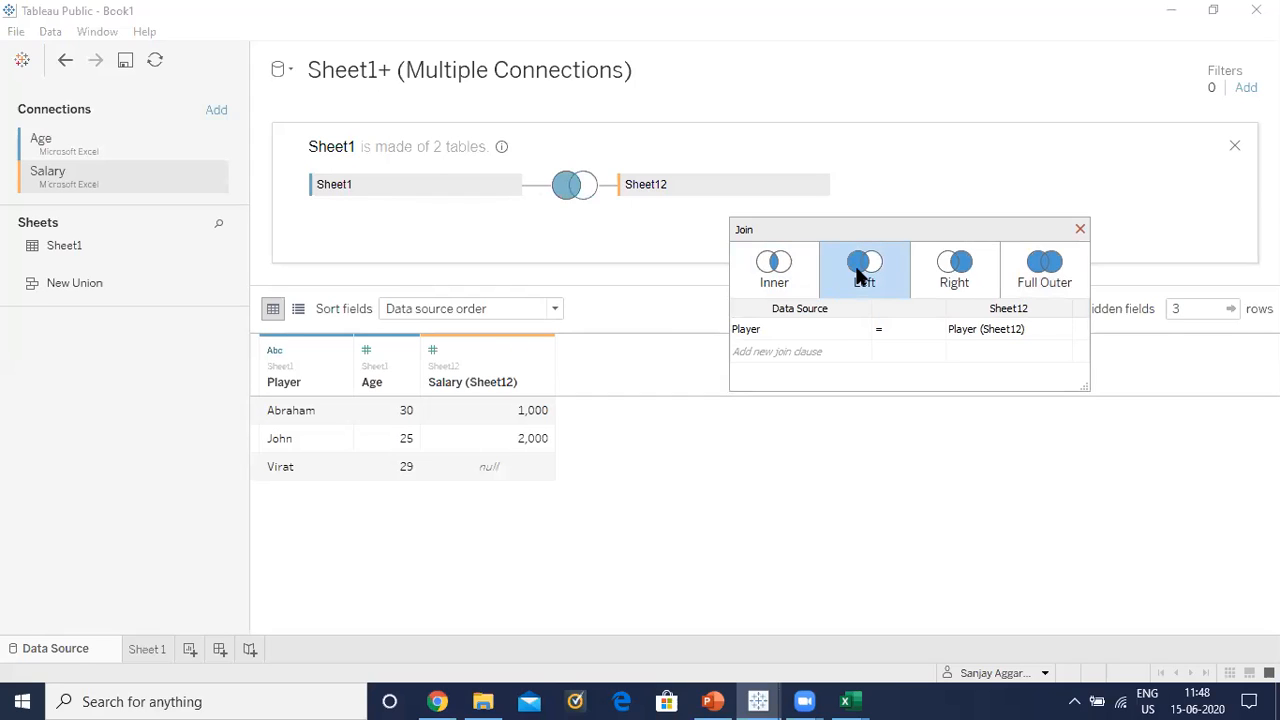
left_click(950, 276)
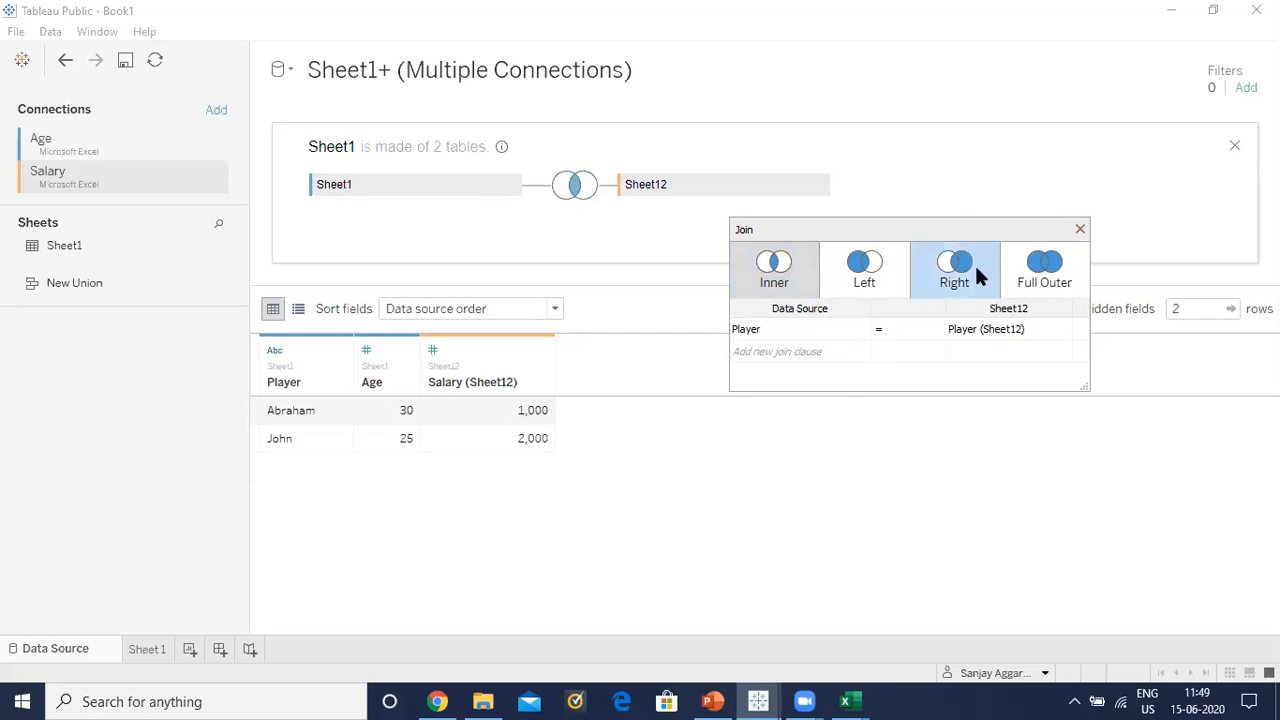
left_click(1080, 229)
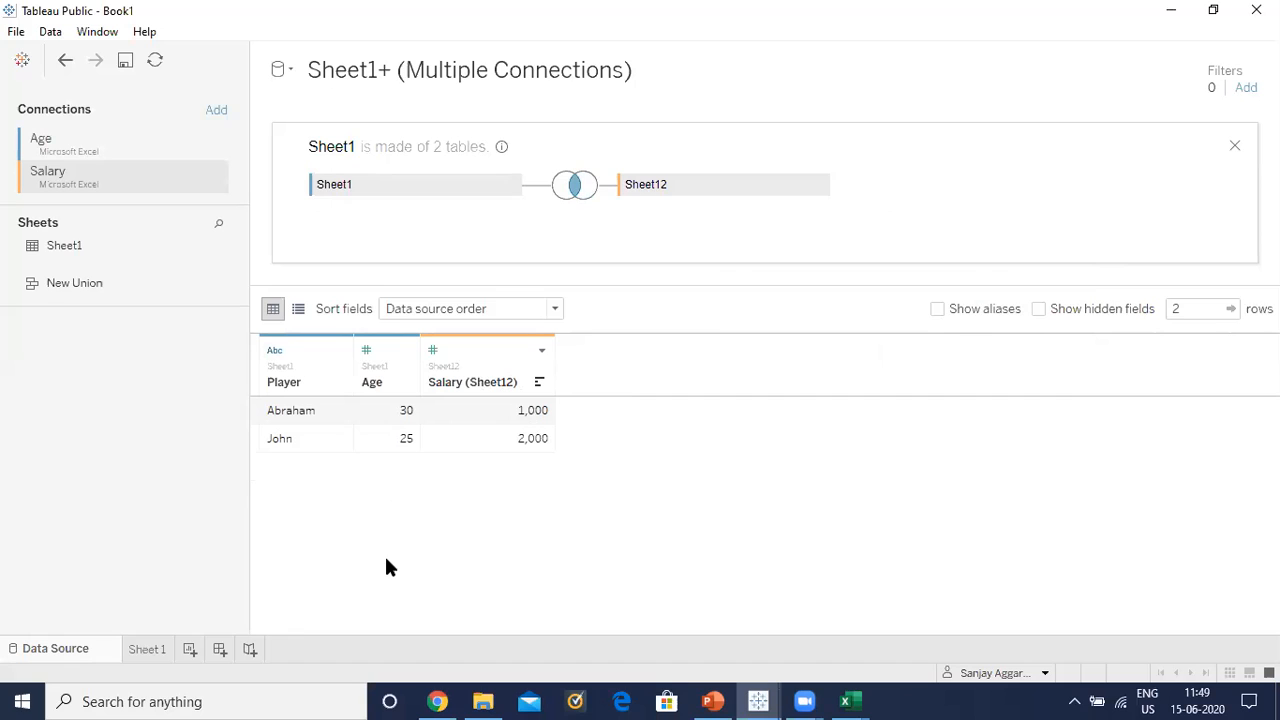
Open Sheet 1 and check the grouping and sorting options of the field list.
left_click(147, 652)
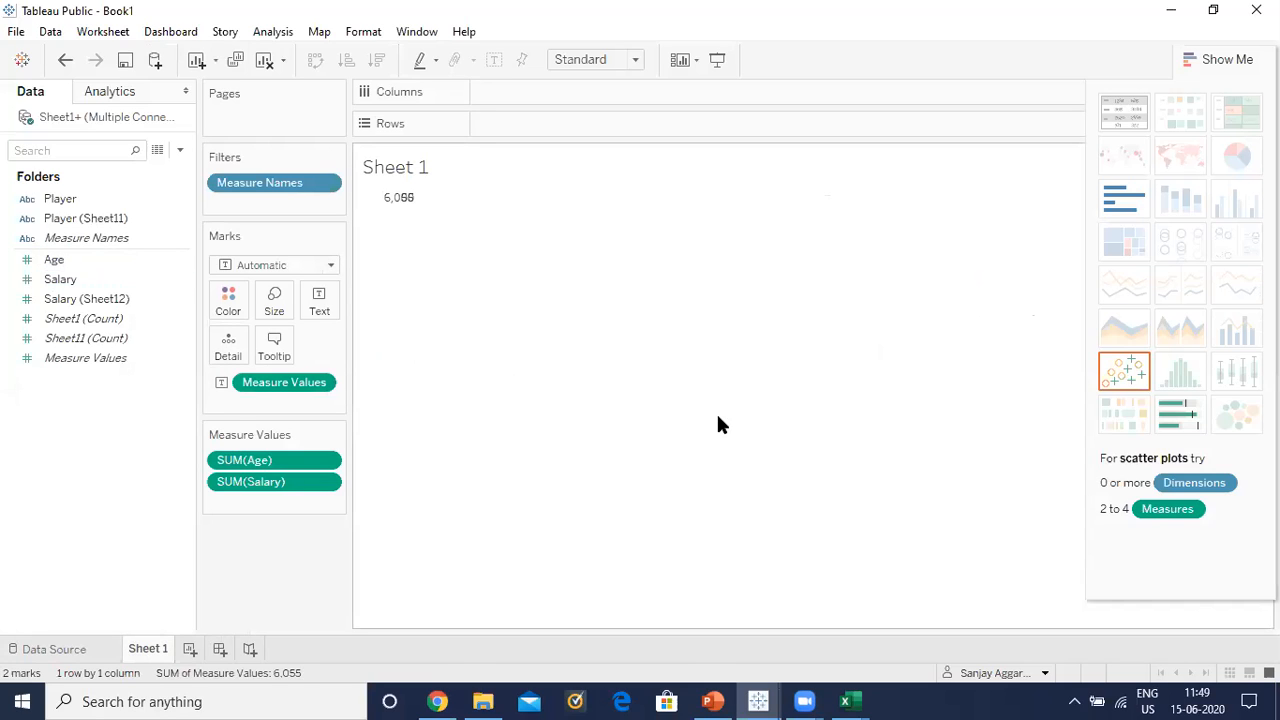
left_click(60, 199)
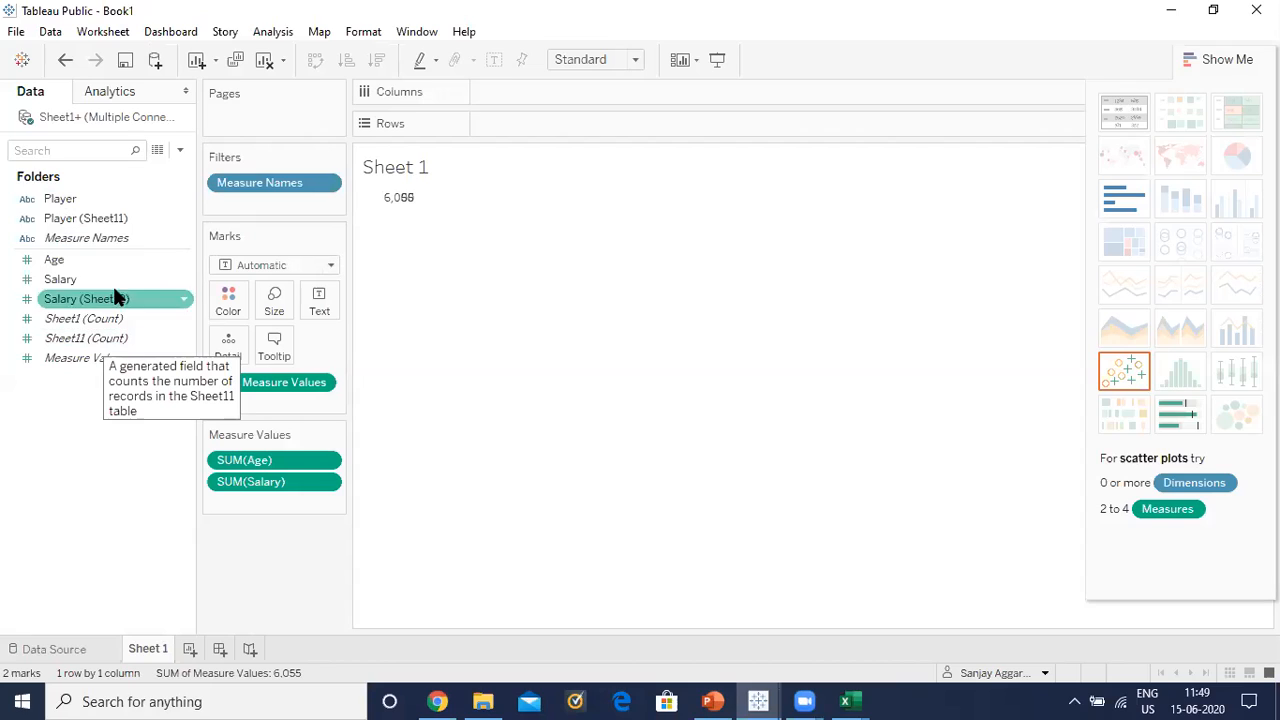
left_click(181, 151)
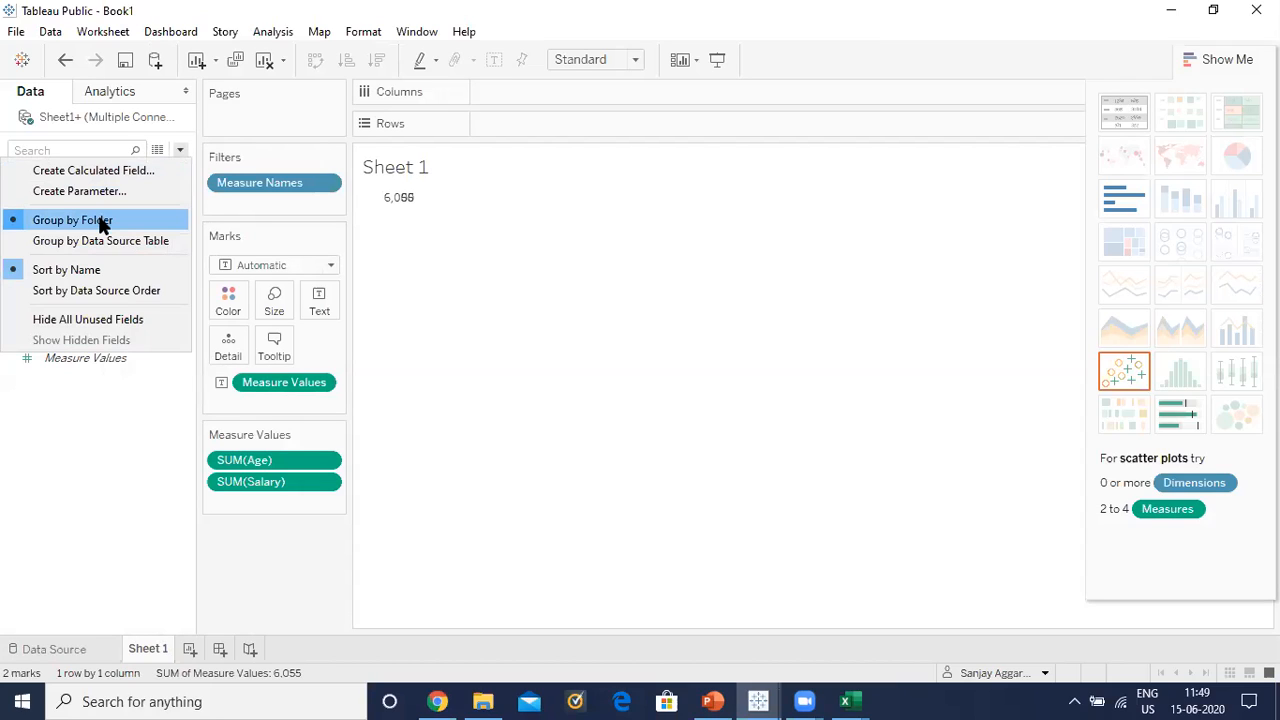
left_click(538, 289)
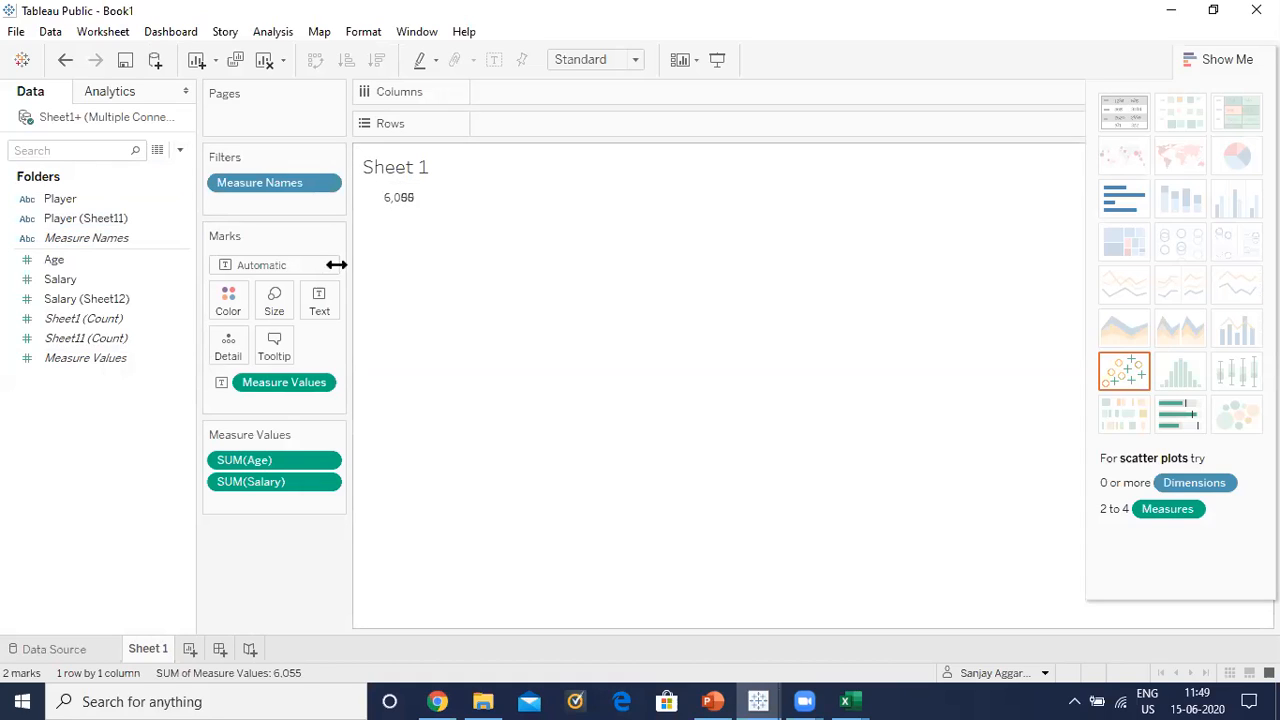
Clear Sheet 1 by removing Measure Values and Measure Names from the marks and the Measure Names filter.
right_click(279, 380)
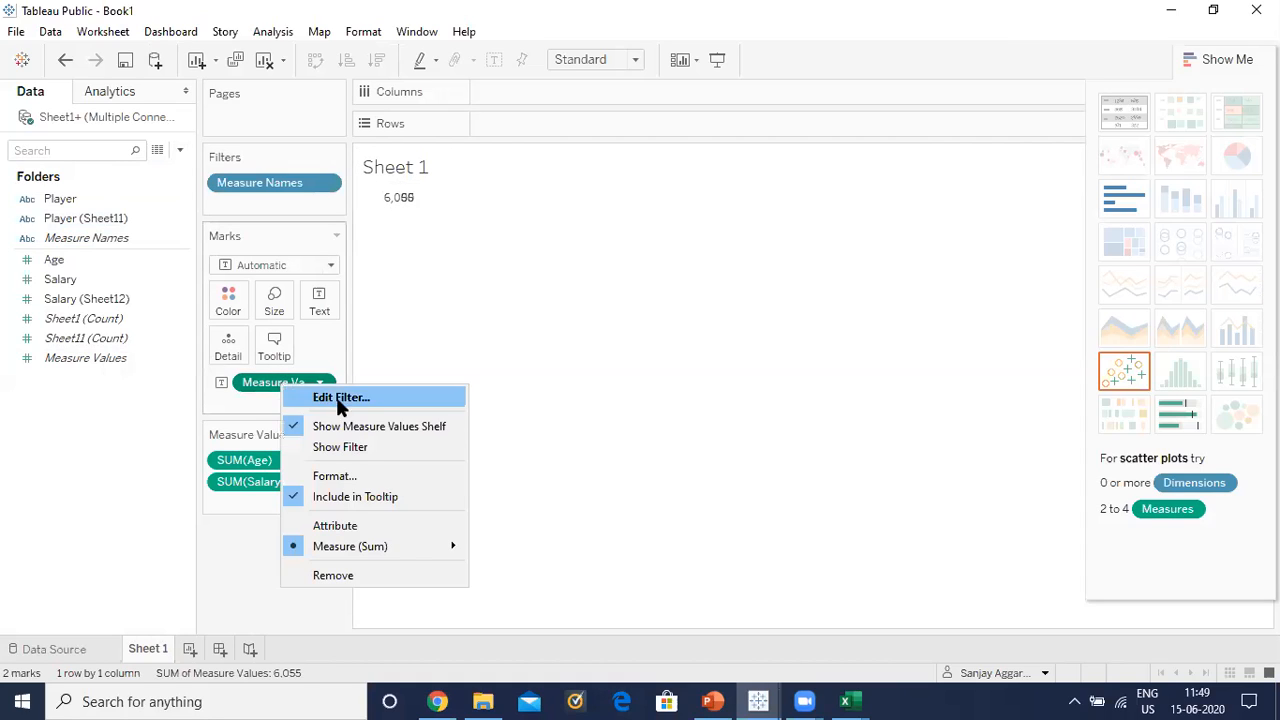
left_click(326, 574)
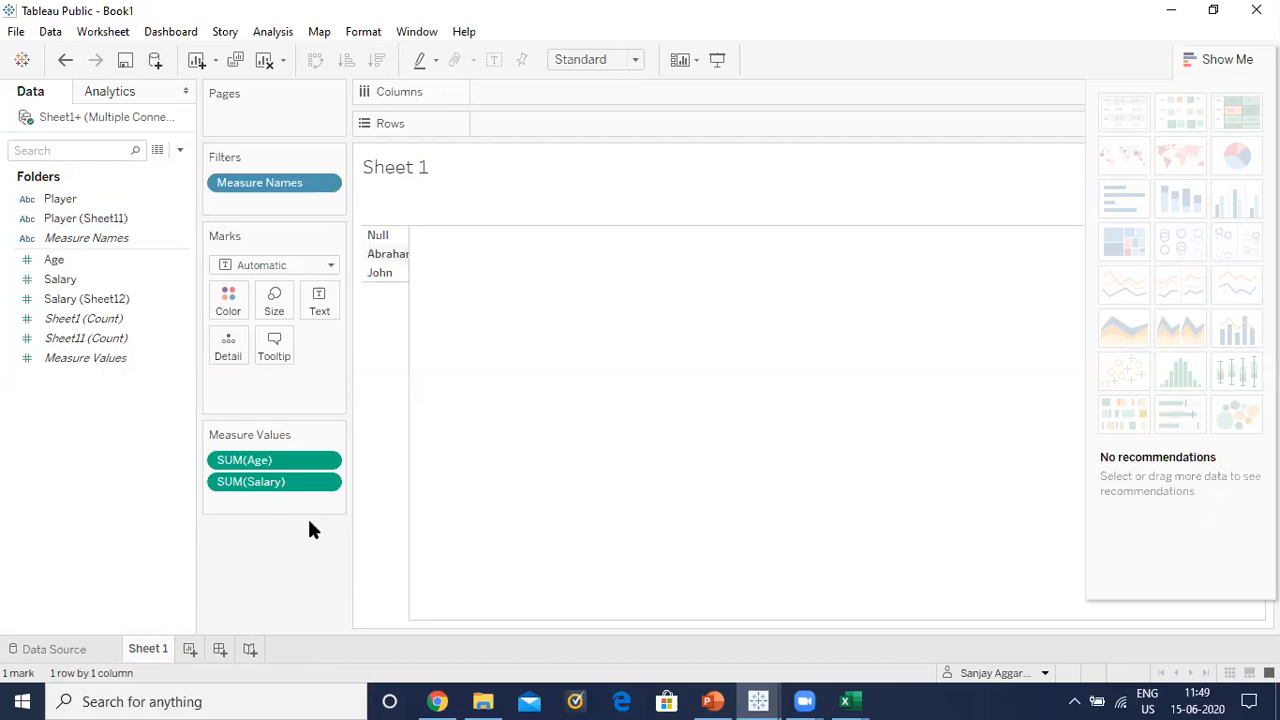
right_click(265, 184)
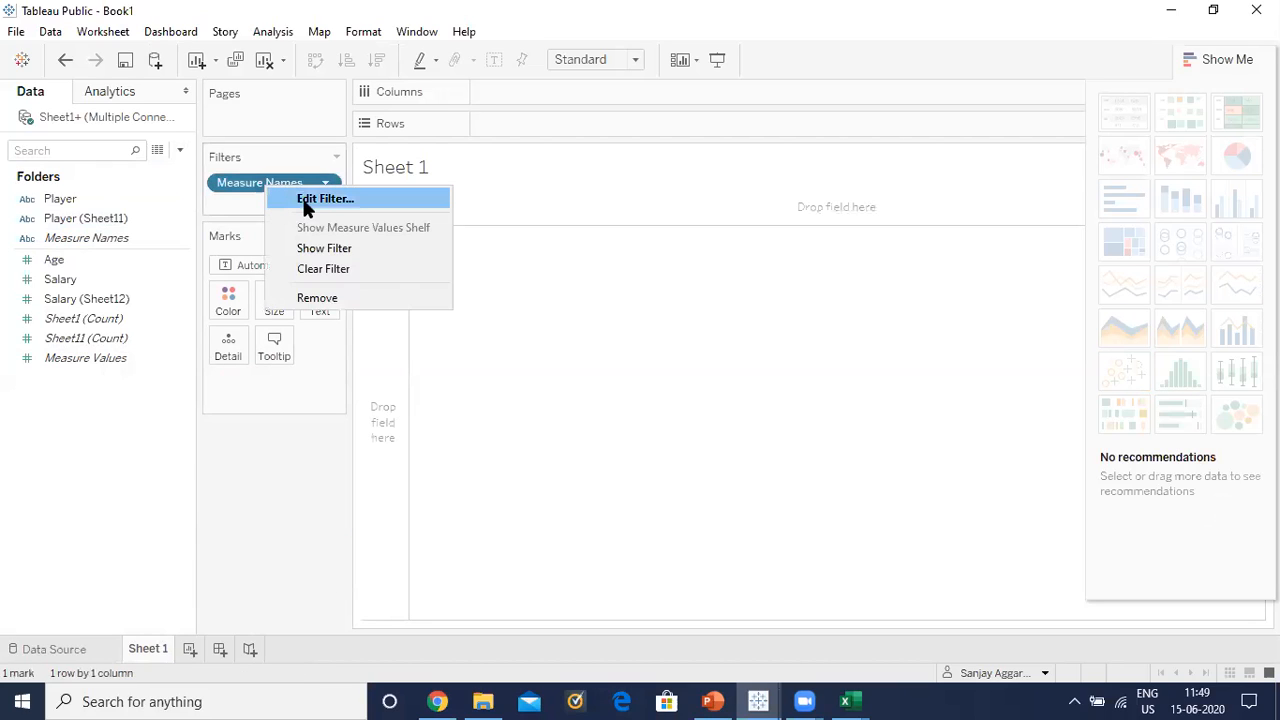
left_click(316, 298)
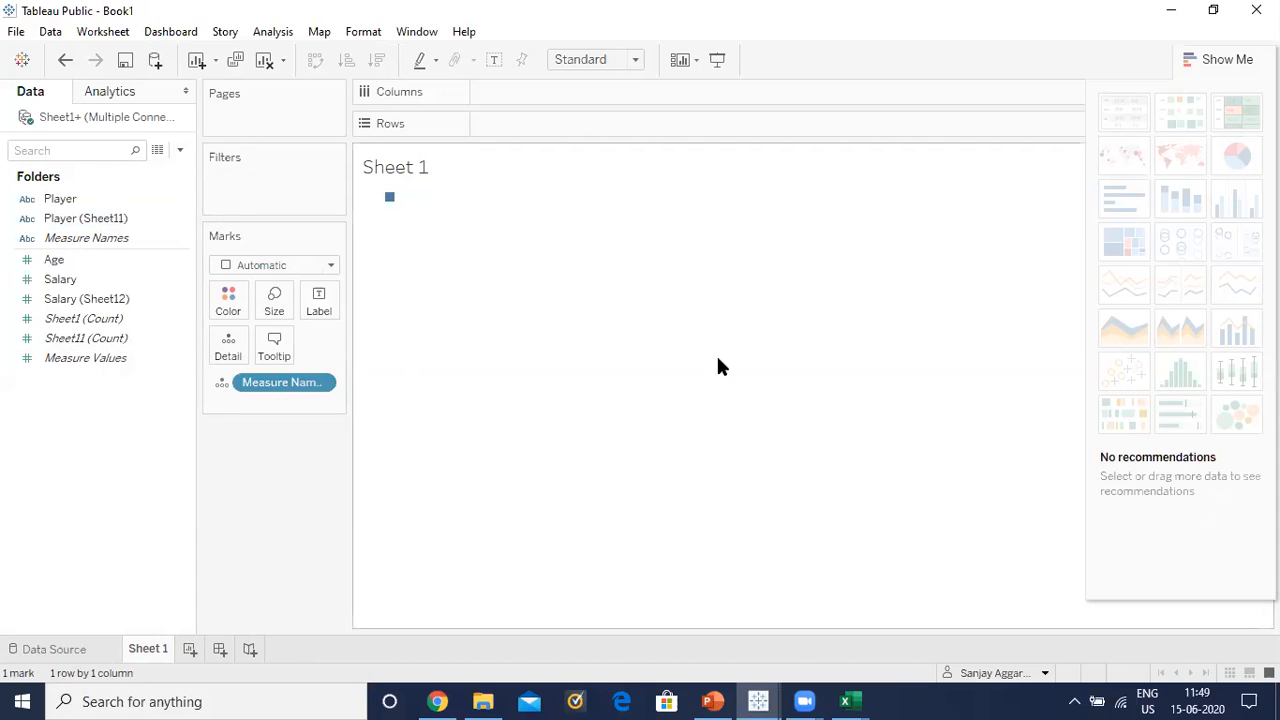
right_click(289, 388)
left_click(327, 579)
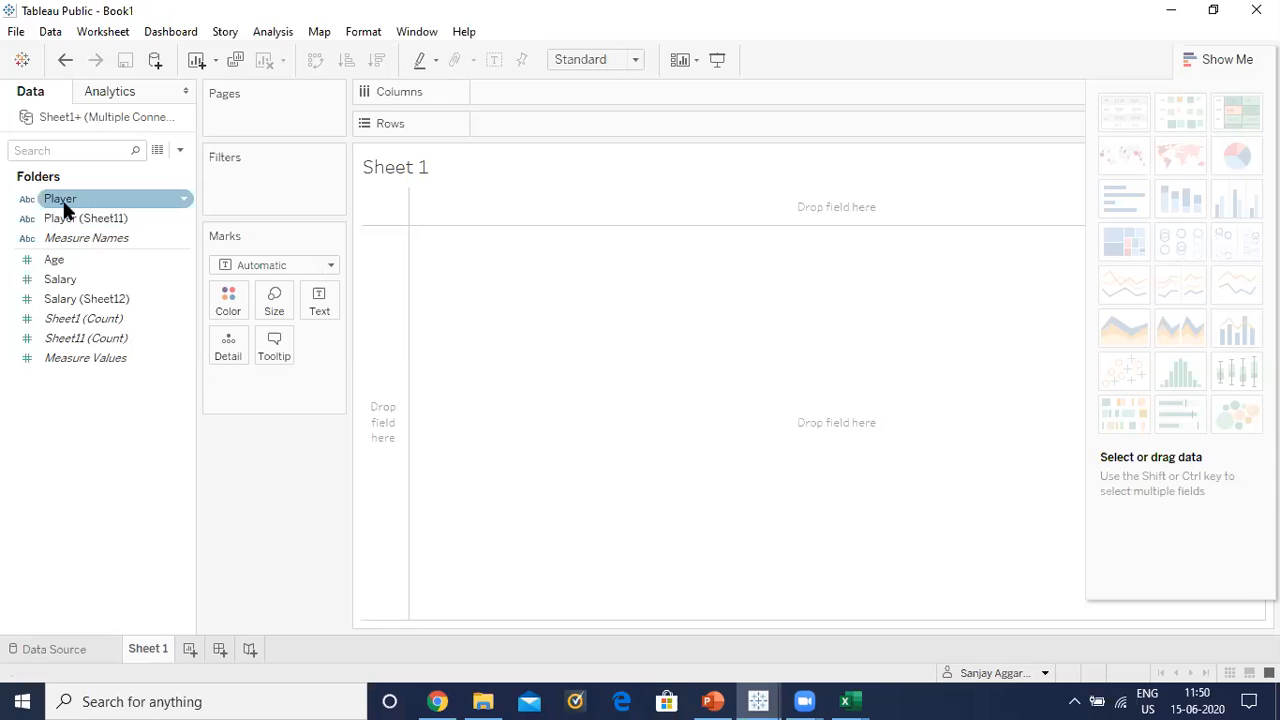
Chart Age by Player as horizontal bars, trying a text table in between, and swap rows and columns to make the bars vertical.
left_click_drag(65, 207, 505, 134)
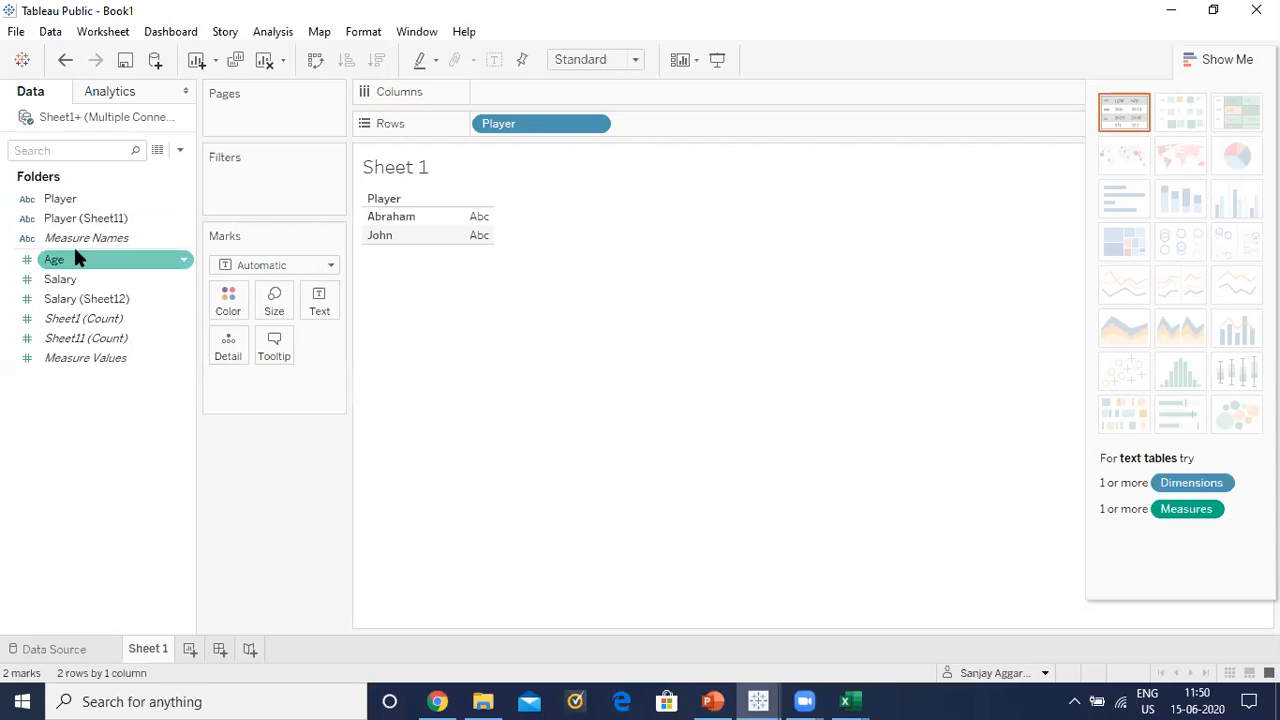
left_click_drag(83, 260, 512, 90)
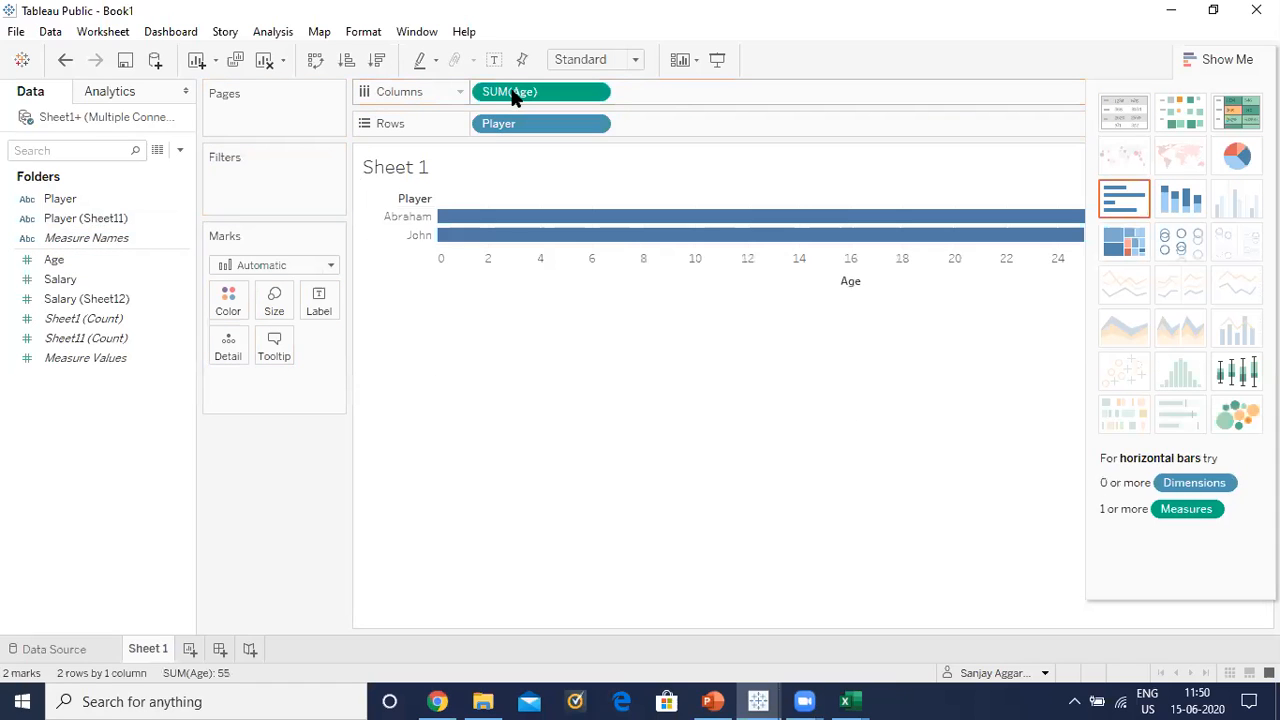
left_click(1119, 117)
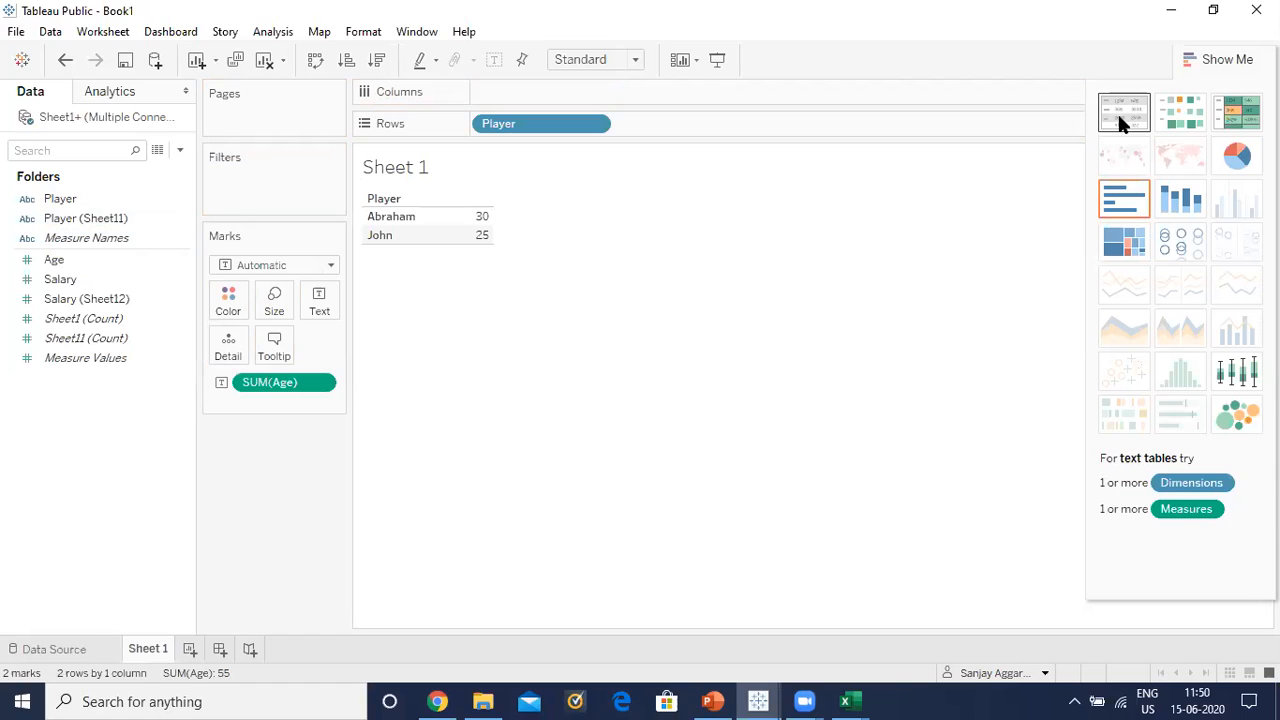
left_click(1118, 199)
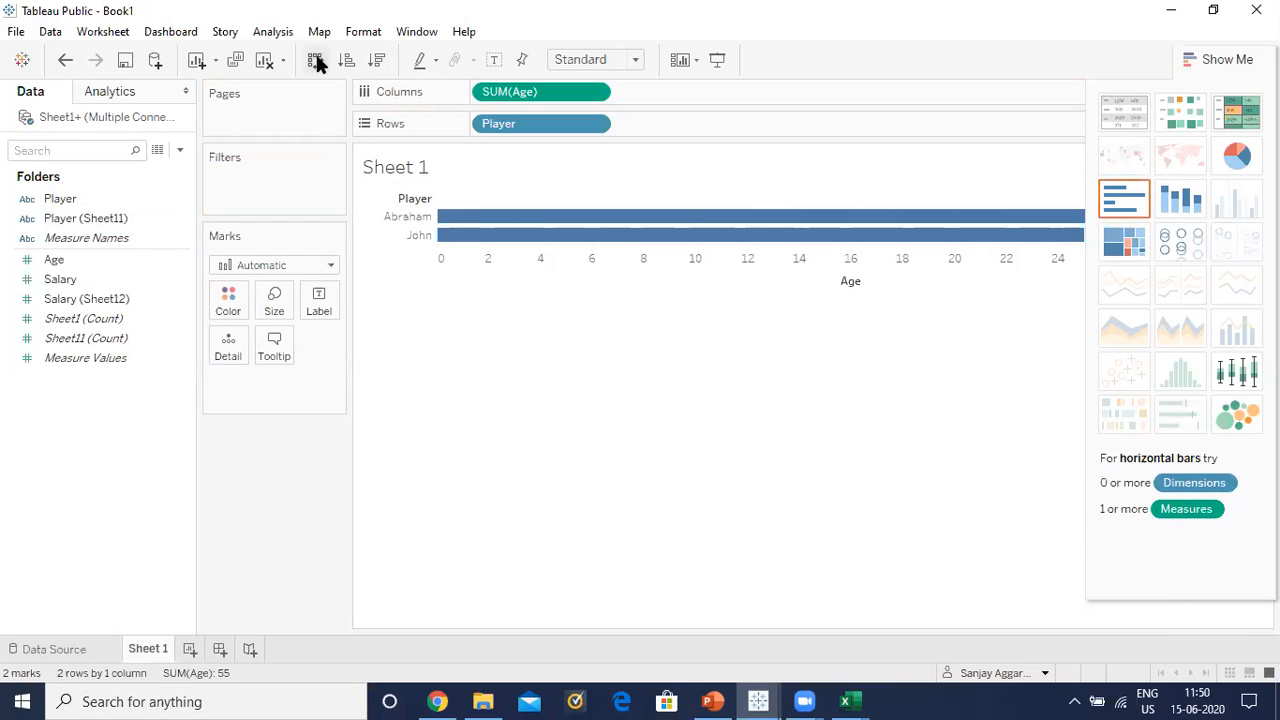
key("ctrl+w")
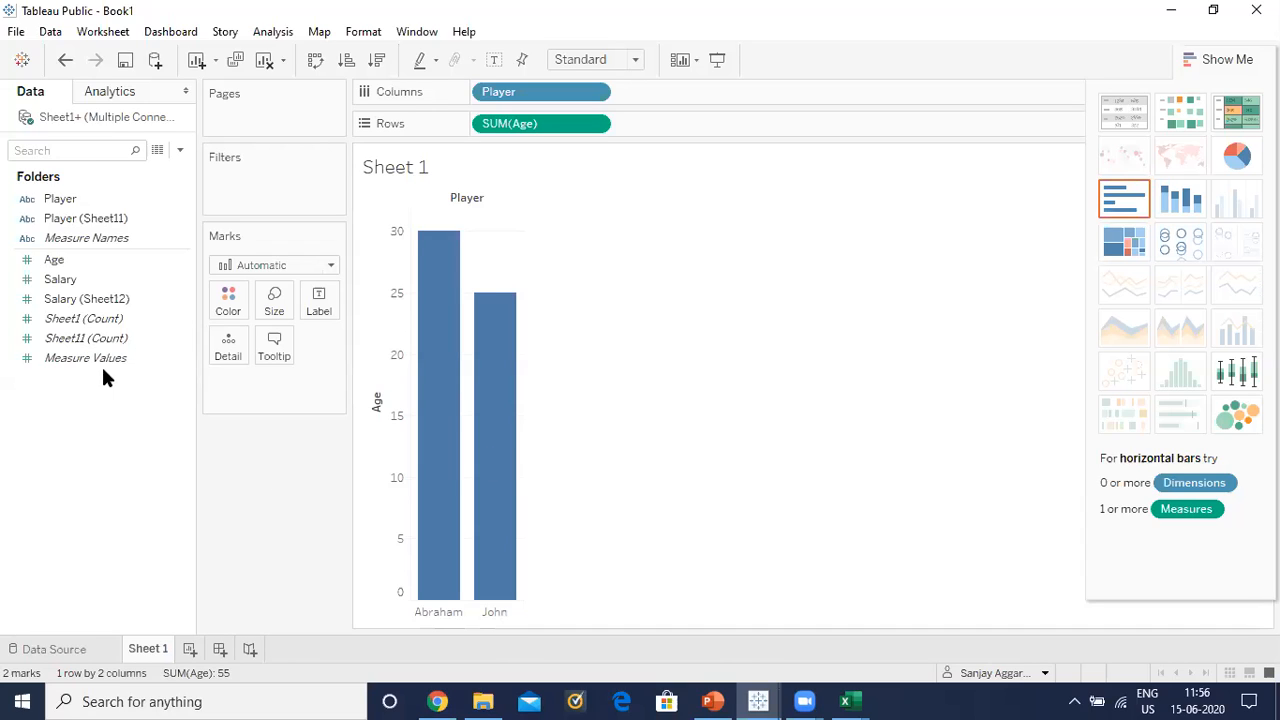
left_click(24, 62)
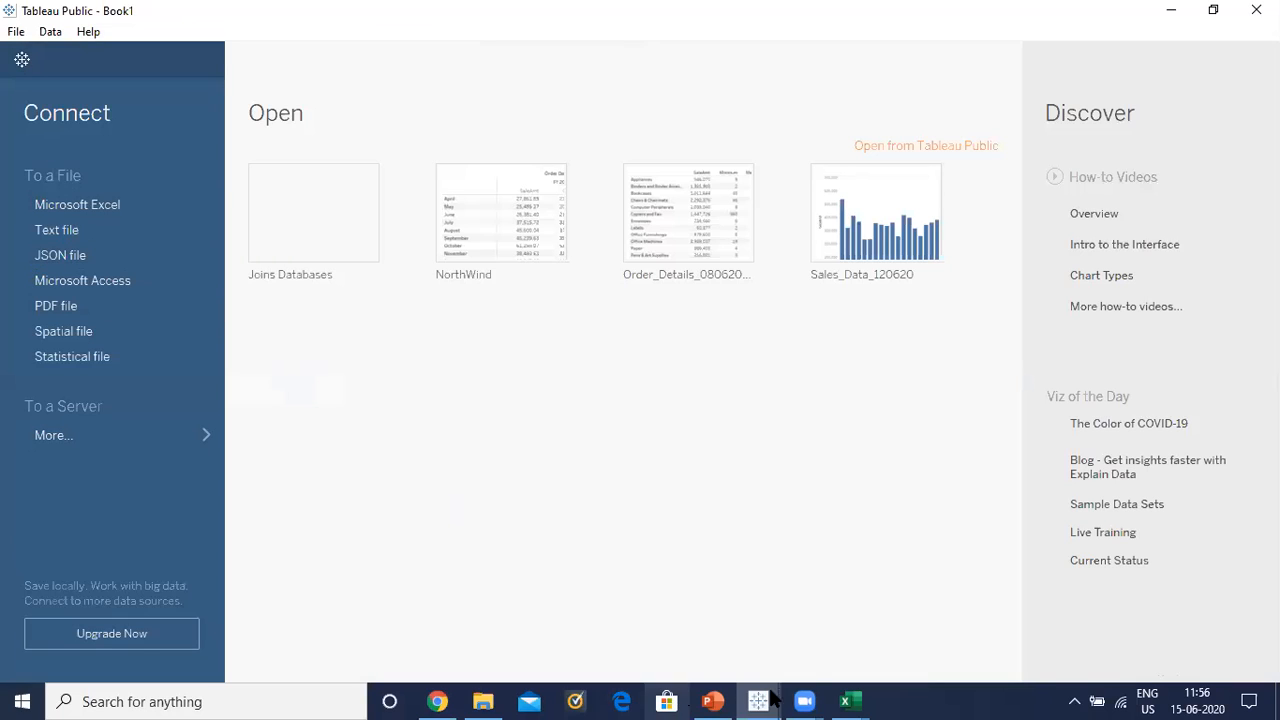
left_click(72, 210)
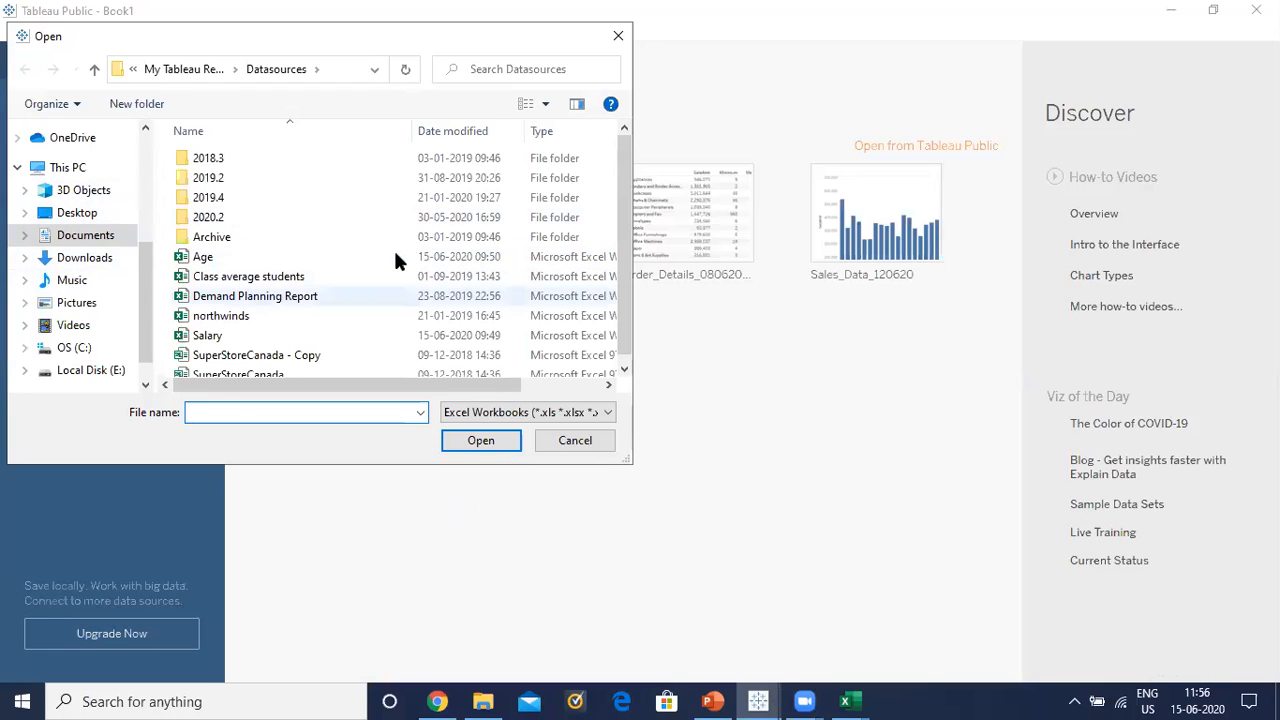
left_click_drag(623, 204, 623, 240)
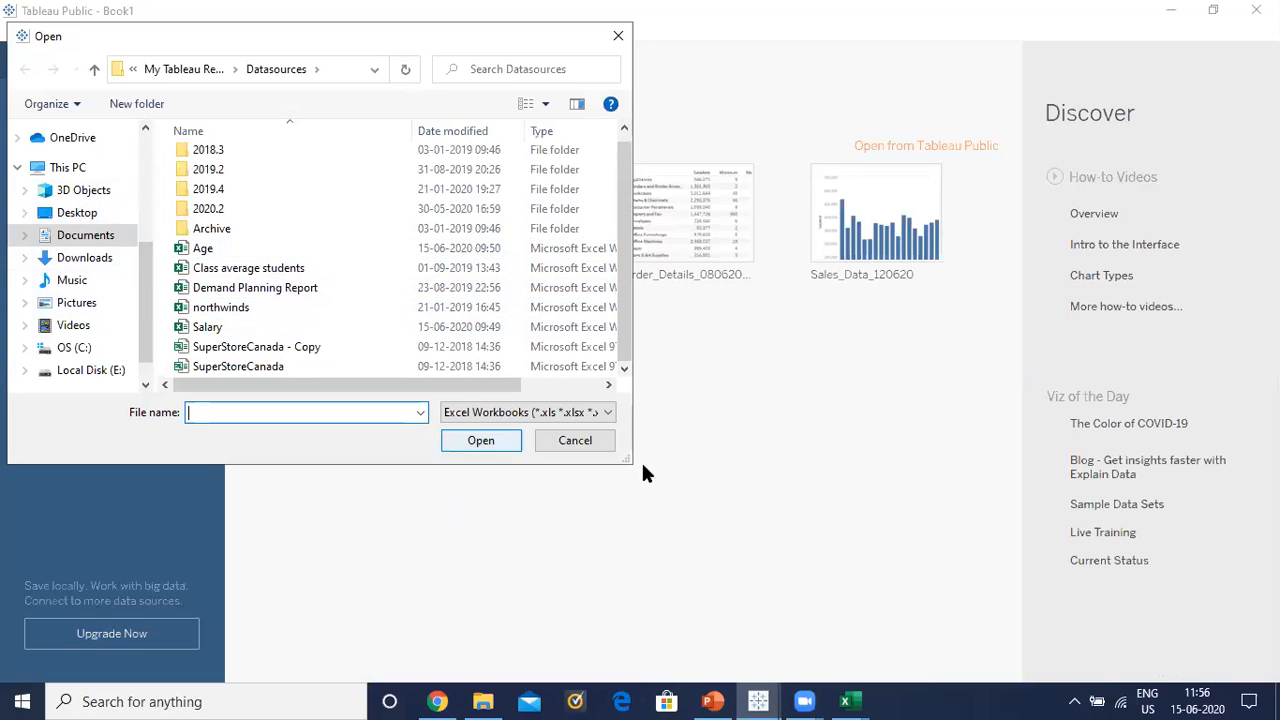
left_click(585, 441)
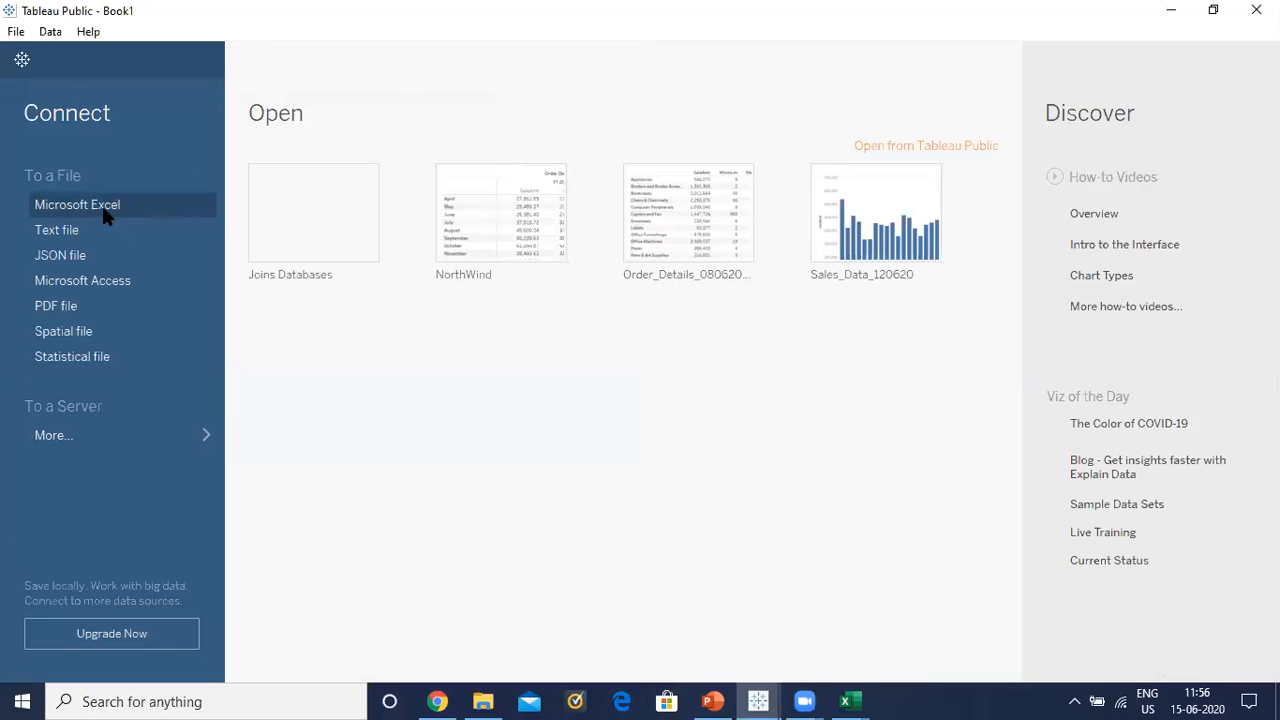
left_click(22, 59)
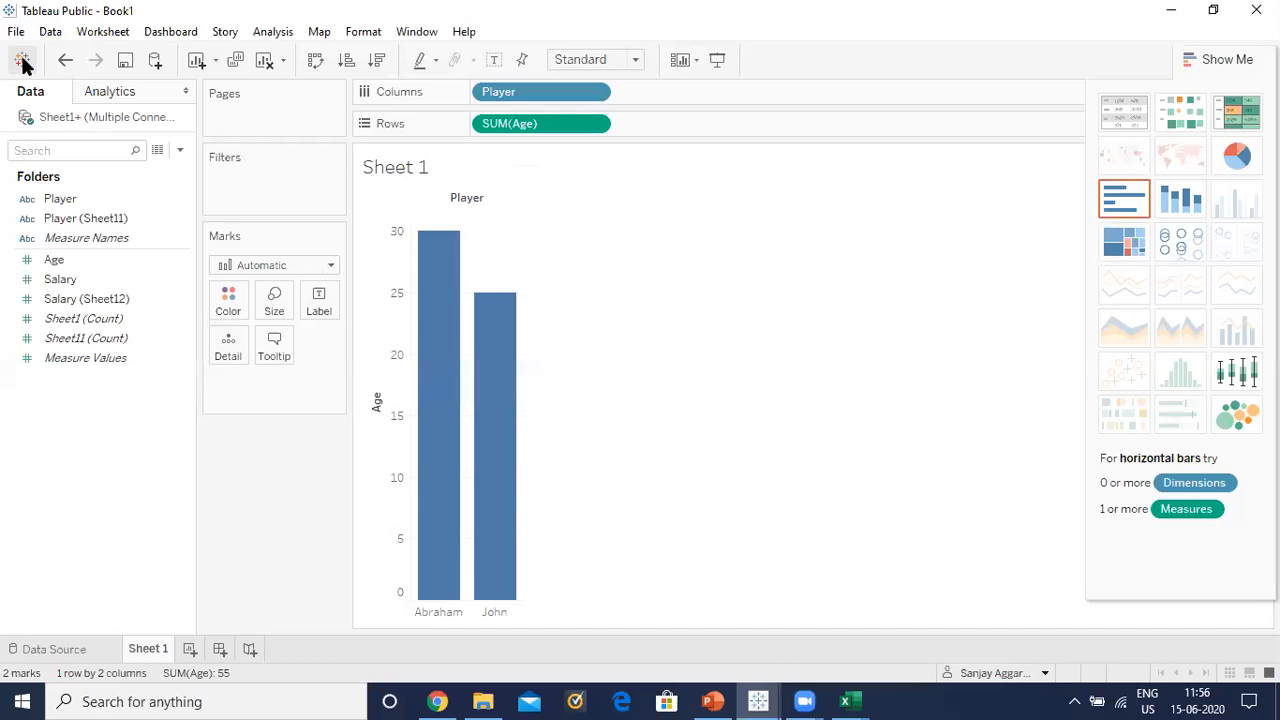
Return to the data source and remove Sheet12 from the join inside Sheet1.
left_click(41, 648)
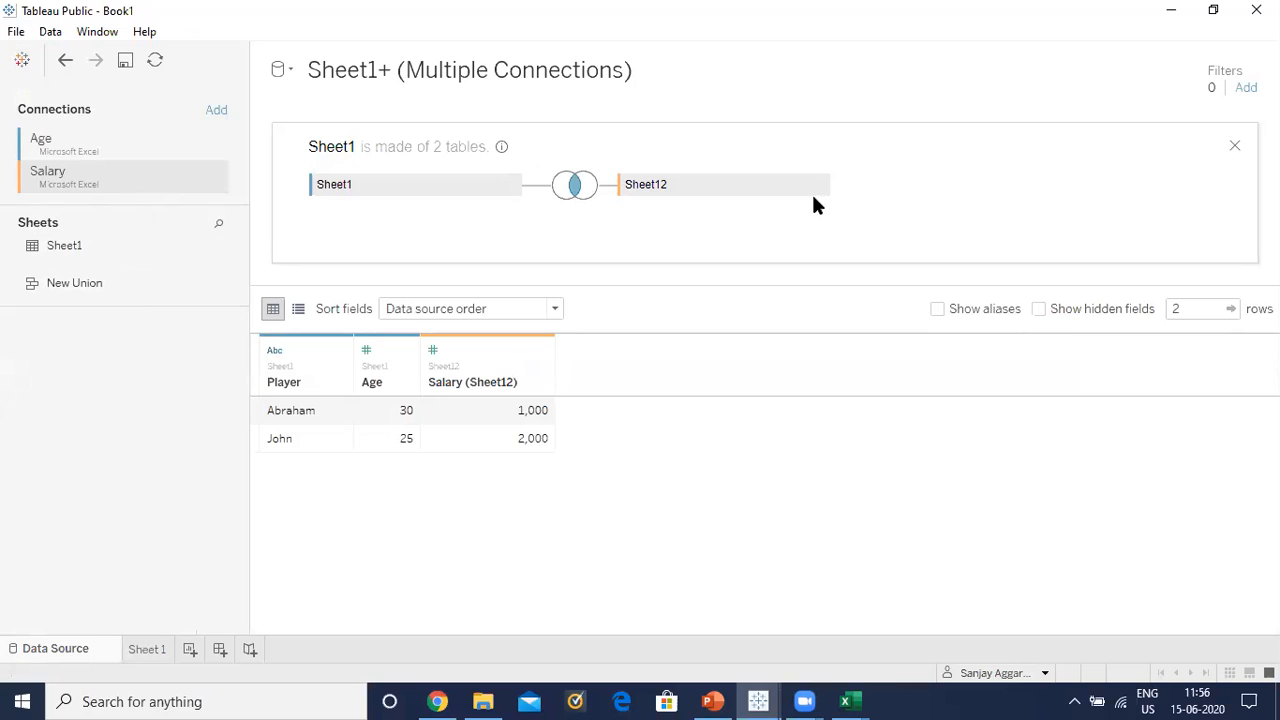
right_click(690, 181)
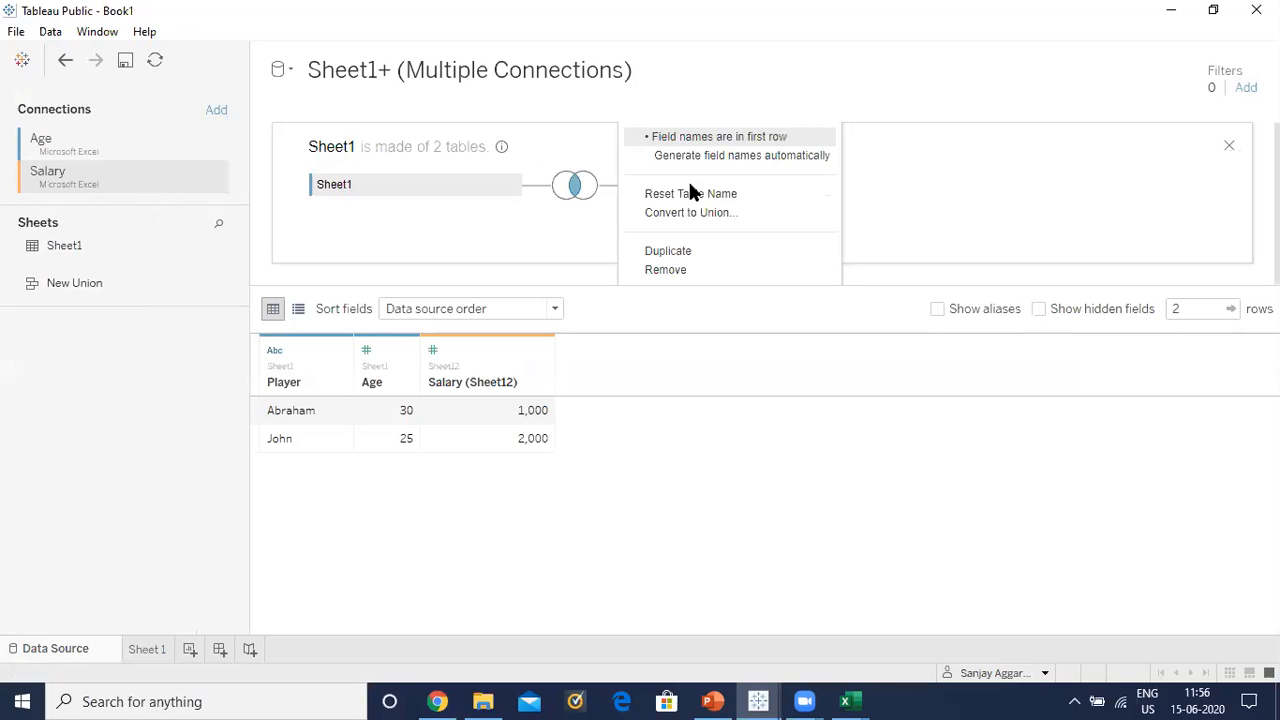
left_click(667, 268)
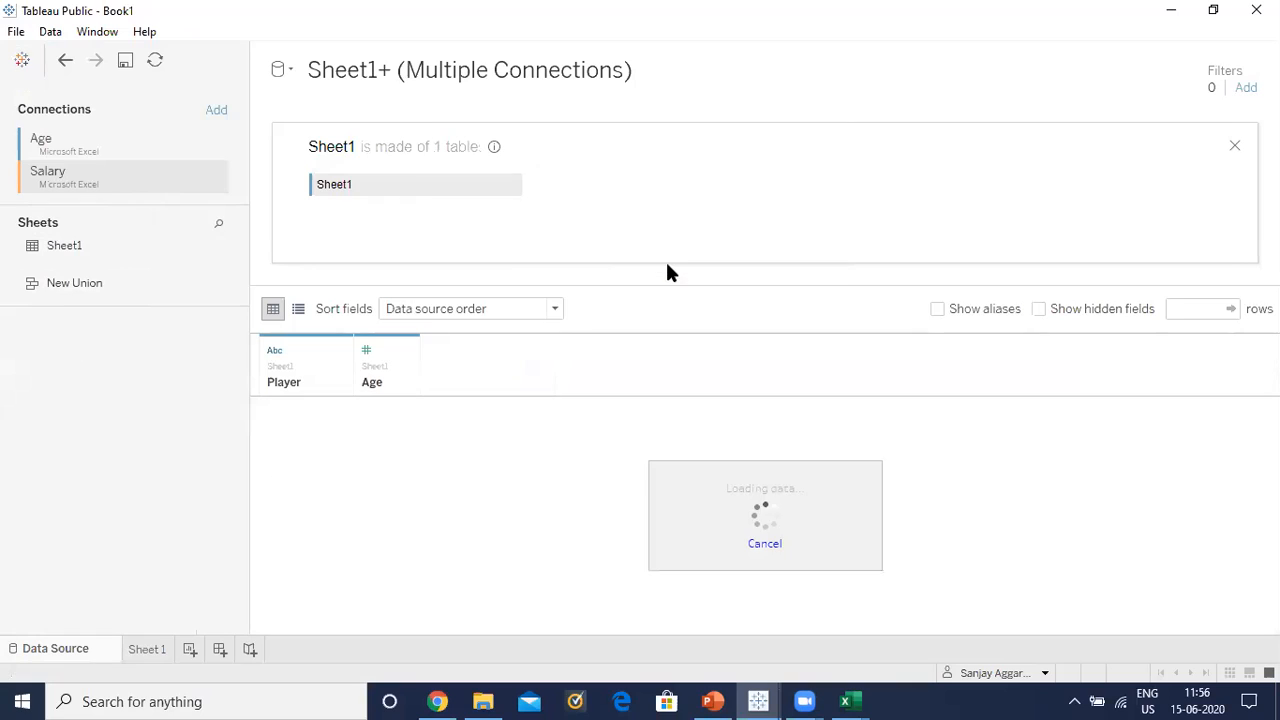
Try to union the Salary file's Sheet1 with the Age file's Sheet1 inside the join canvas, and close the canvas.
right_click(401, 180)
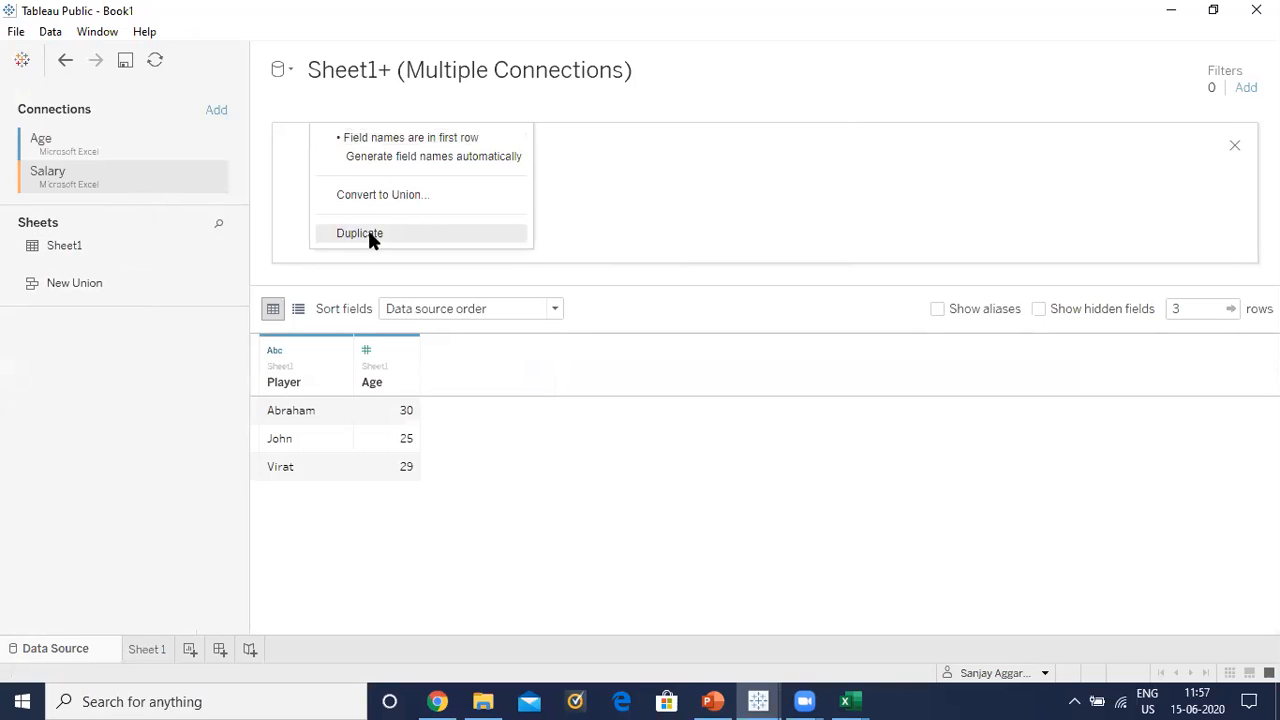
left_click(634, 161)
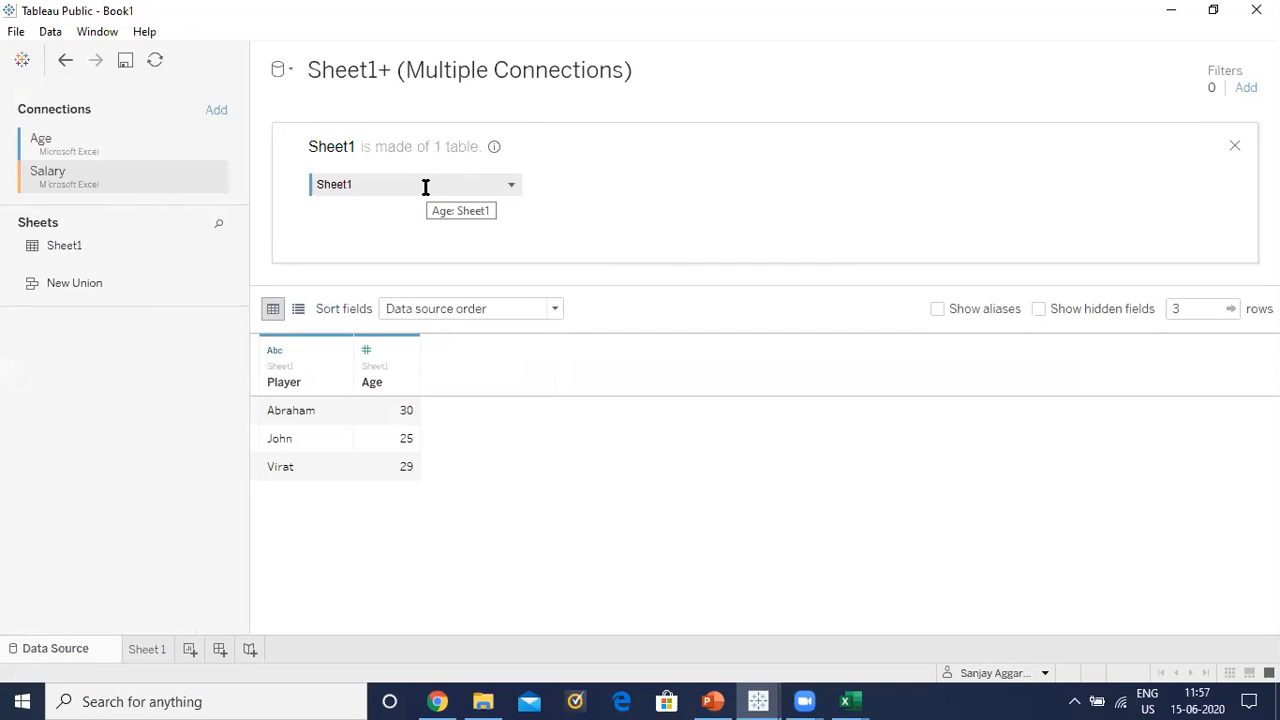
left_click_drag(75, 246, 346, 206)
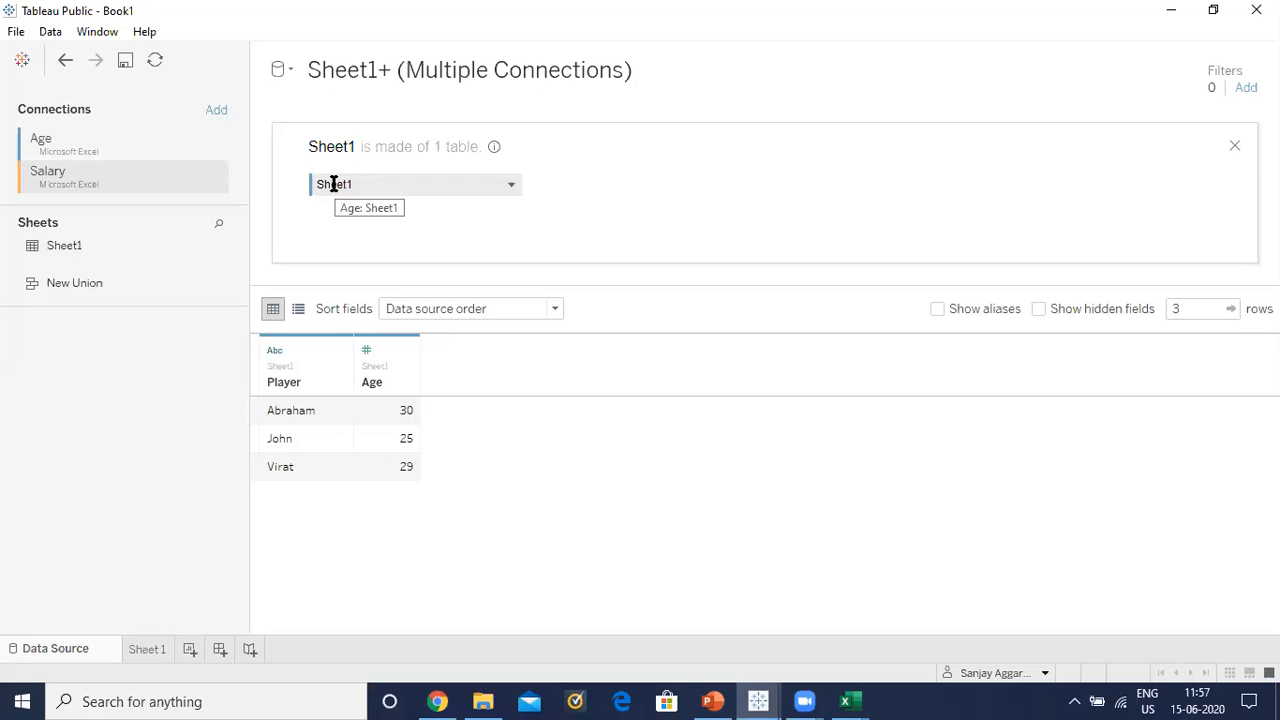
right_click(429, 185)
left_click(605, 181)
left_click(512, 189)
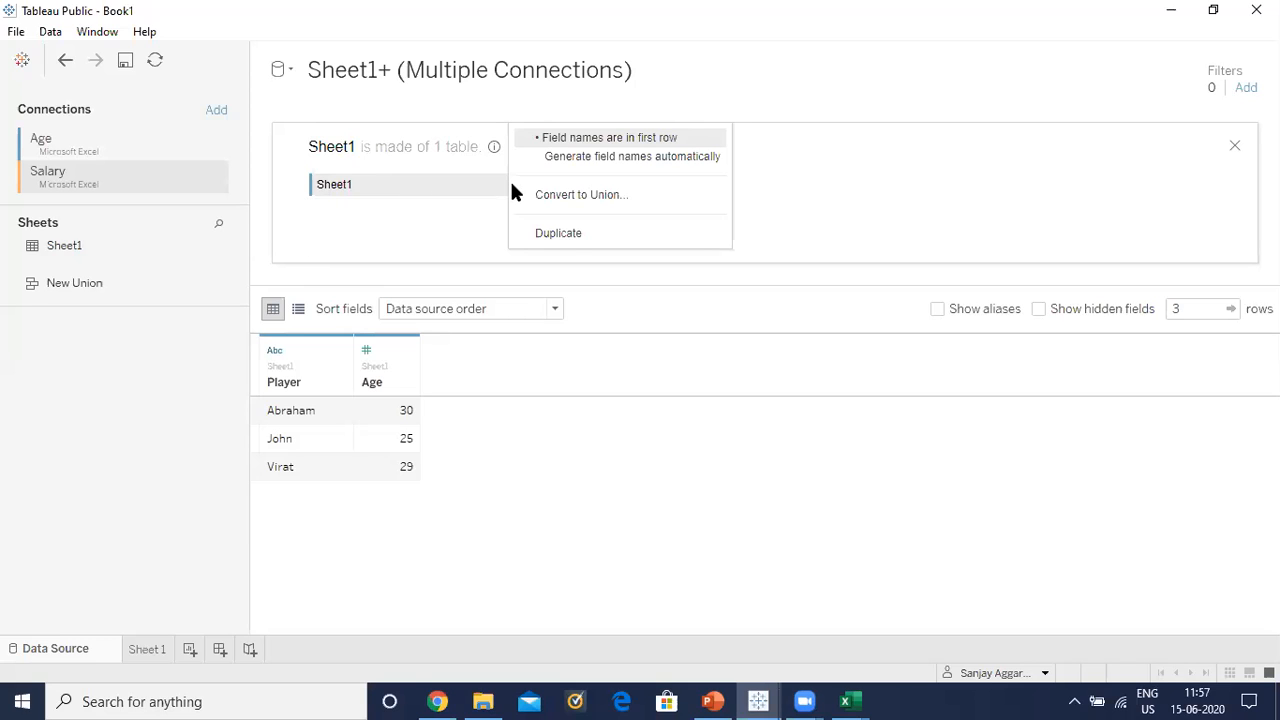
left_click(1234, 147)
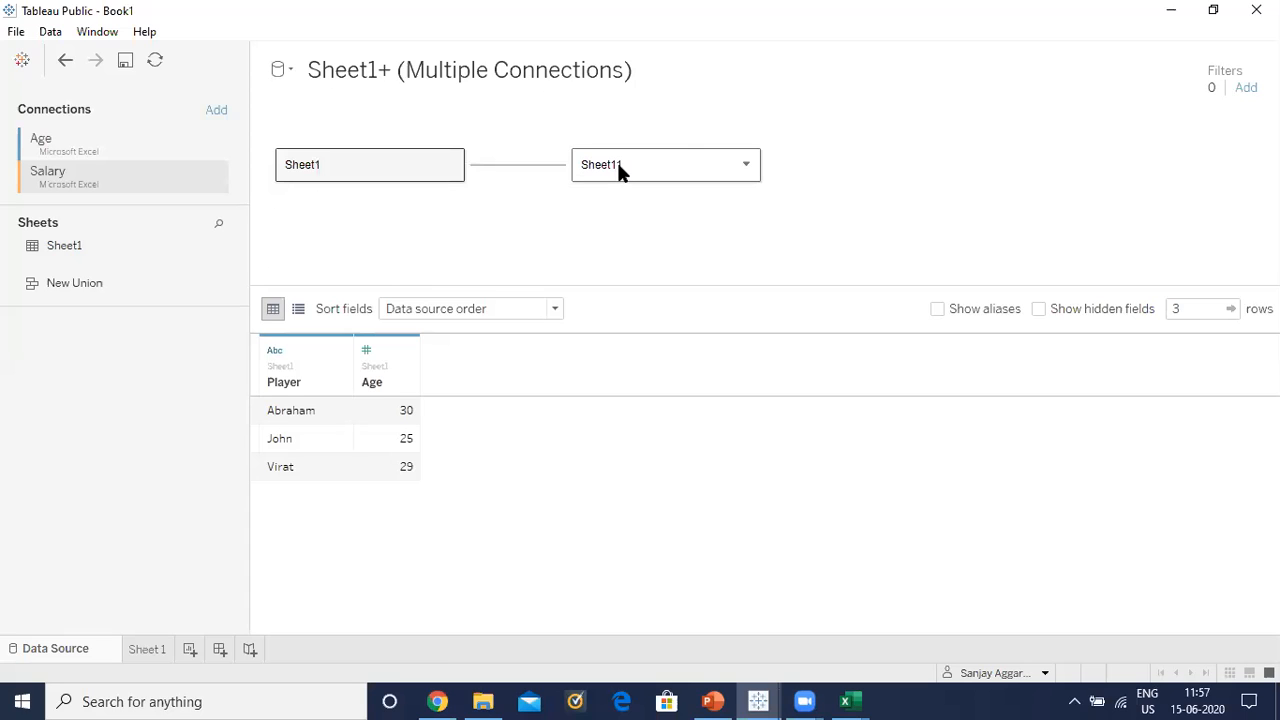
Remove Sheet11 from the data model and relate the Salary file's Sheet1 to the Age table on Player again.
right_click(663, 160)
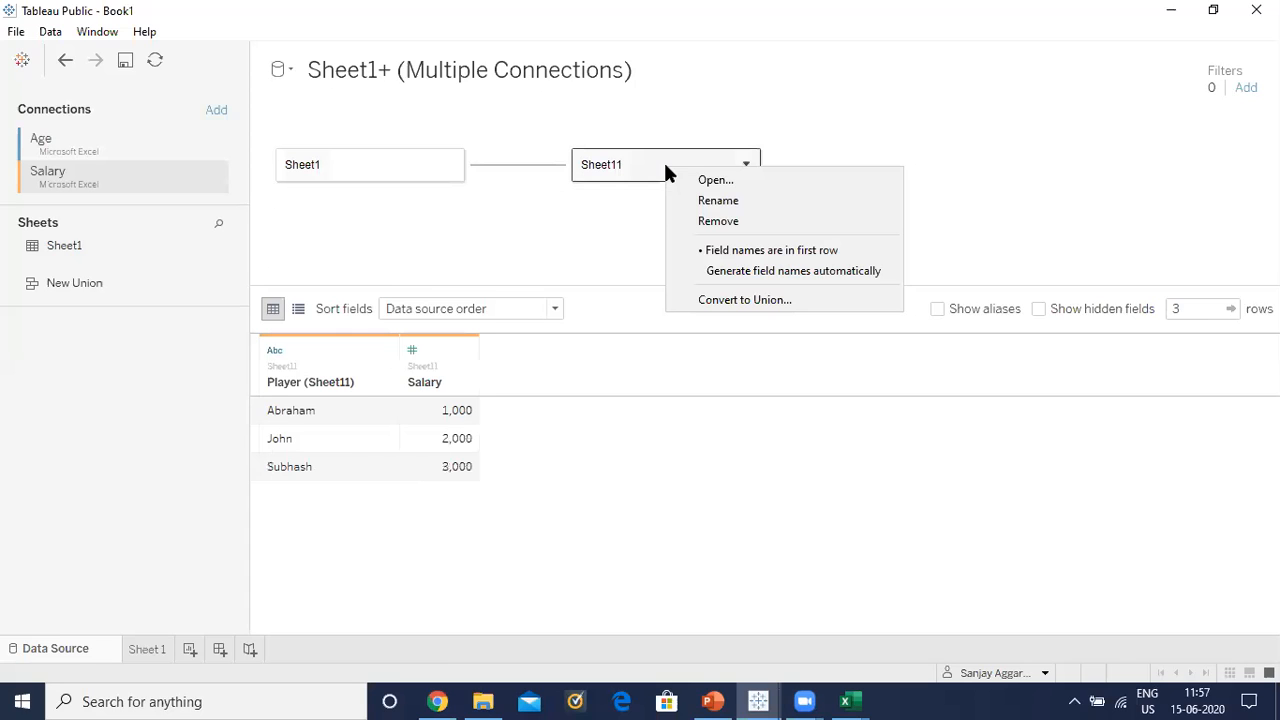
left_click(702, 217)
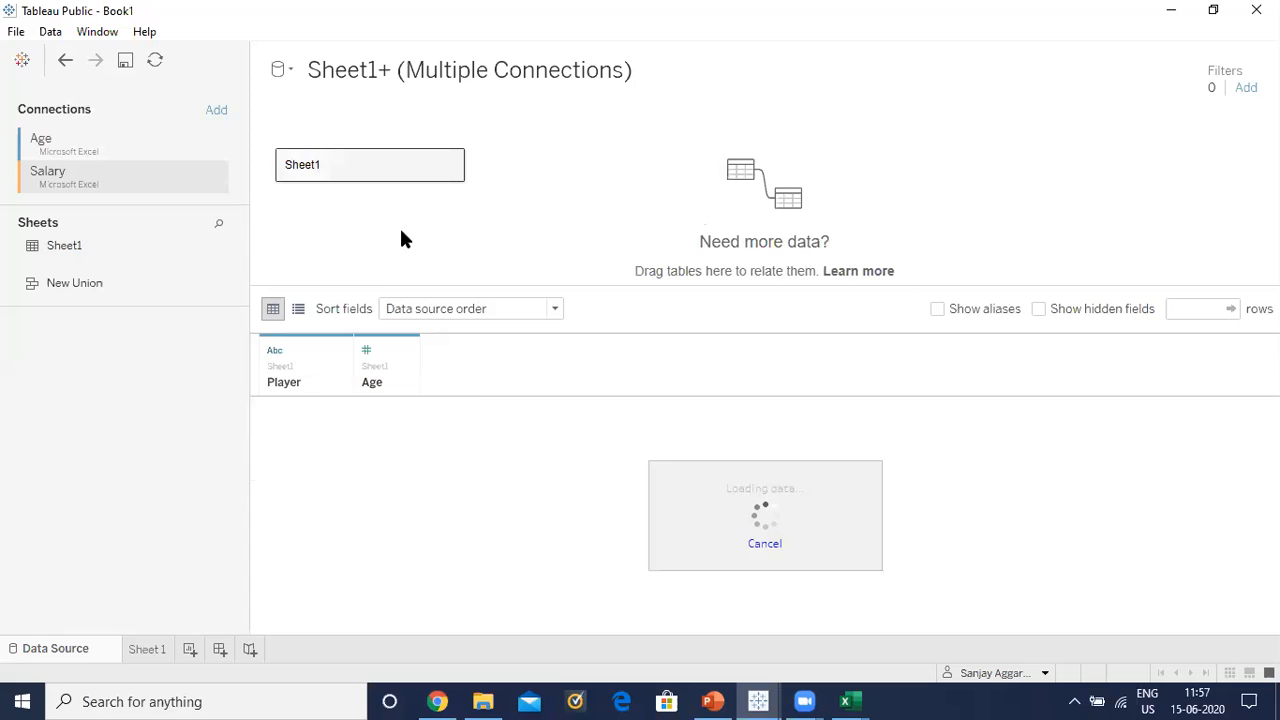
left_click_drag(58, 240, 305, 170)
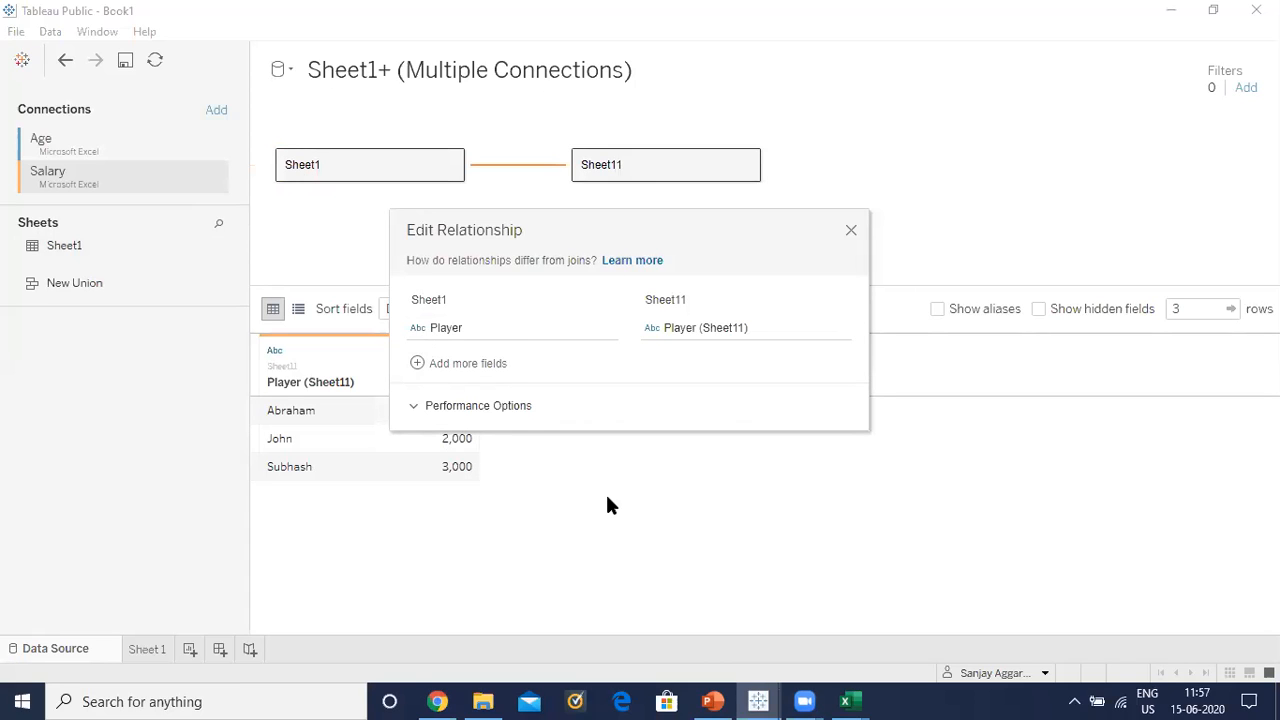
left_click(851, 230)
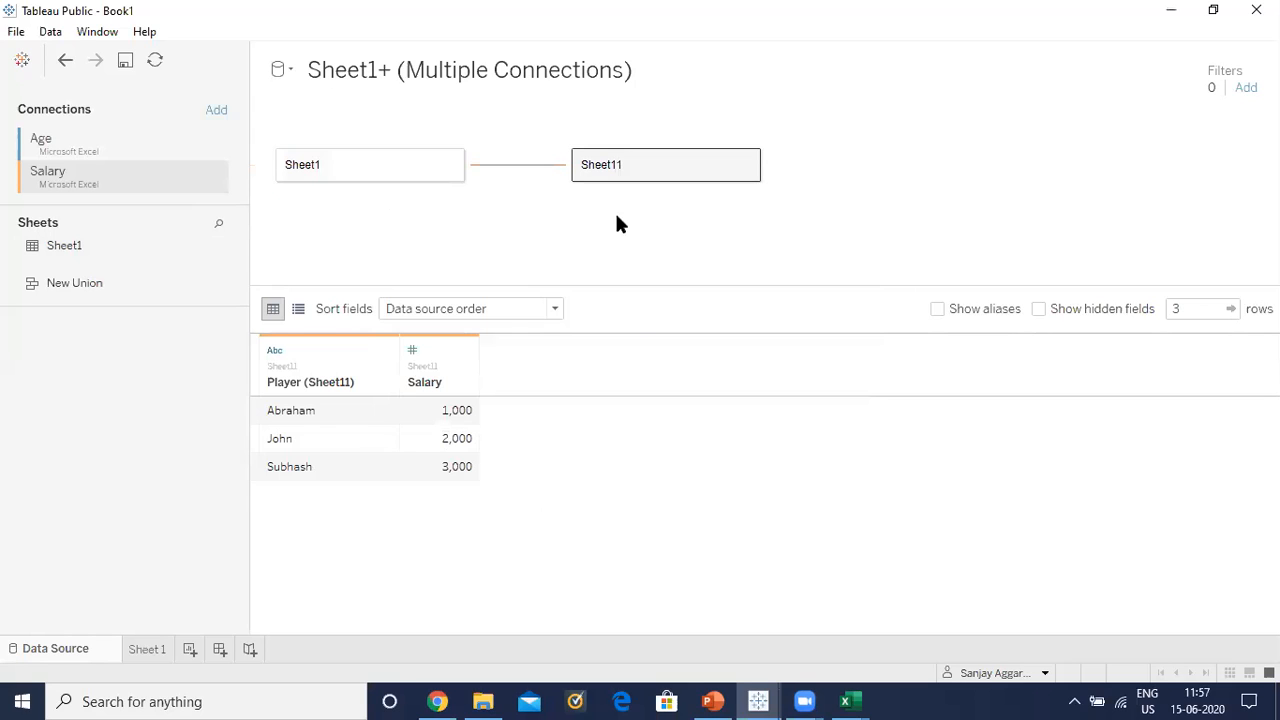
Reopen Sheet1's join canvas, try again to add the Salary sheet as a union, and leave the canvas.
double_click(390, 166)
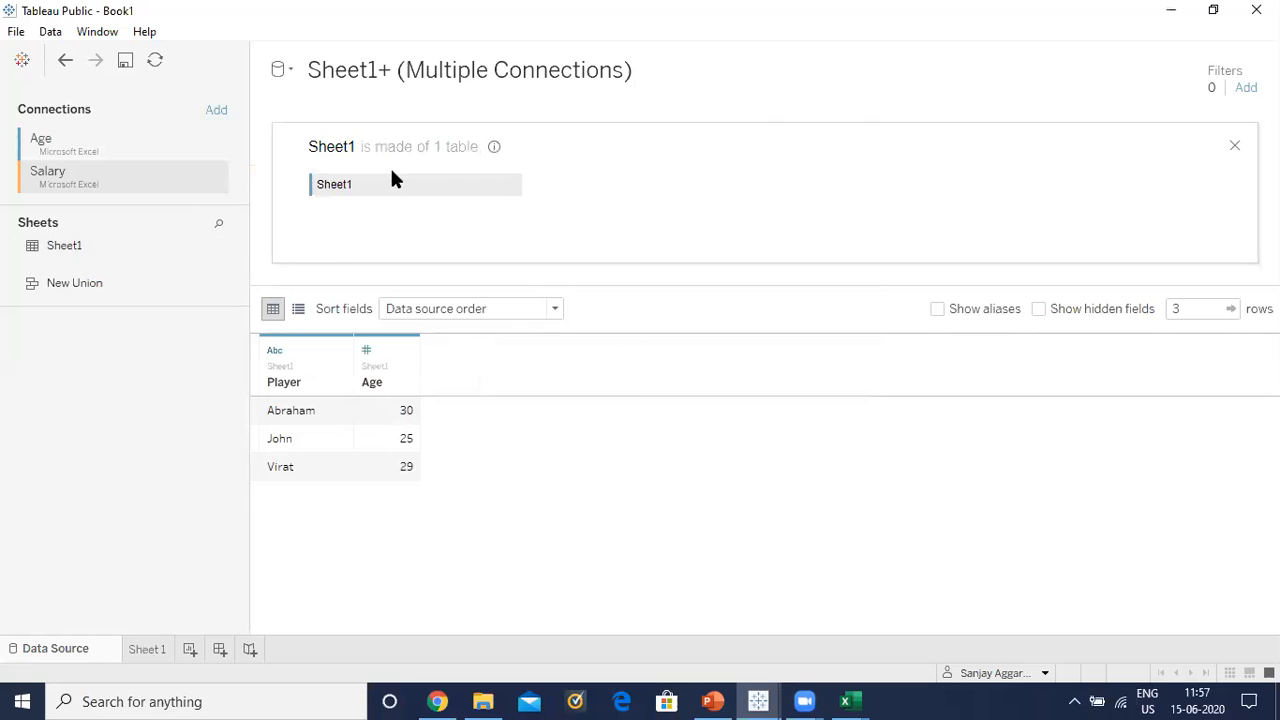
left_click_drag(57, 245, 334, 184)
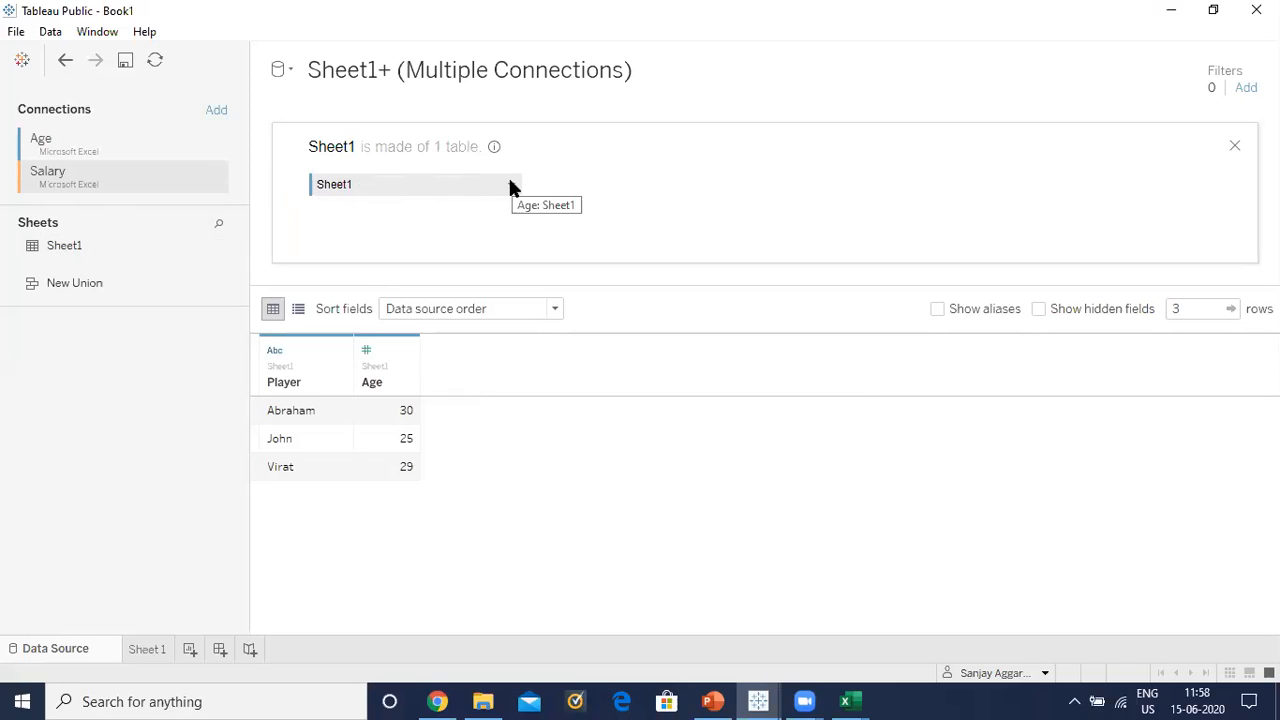
right_click(432, 186)
left_click(655, 168)
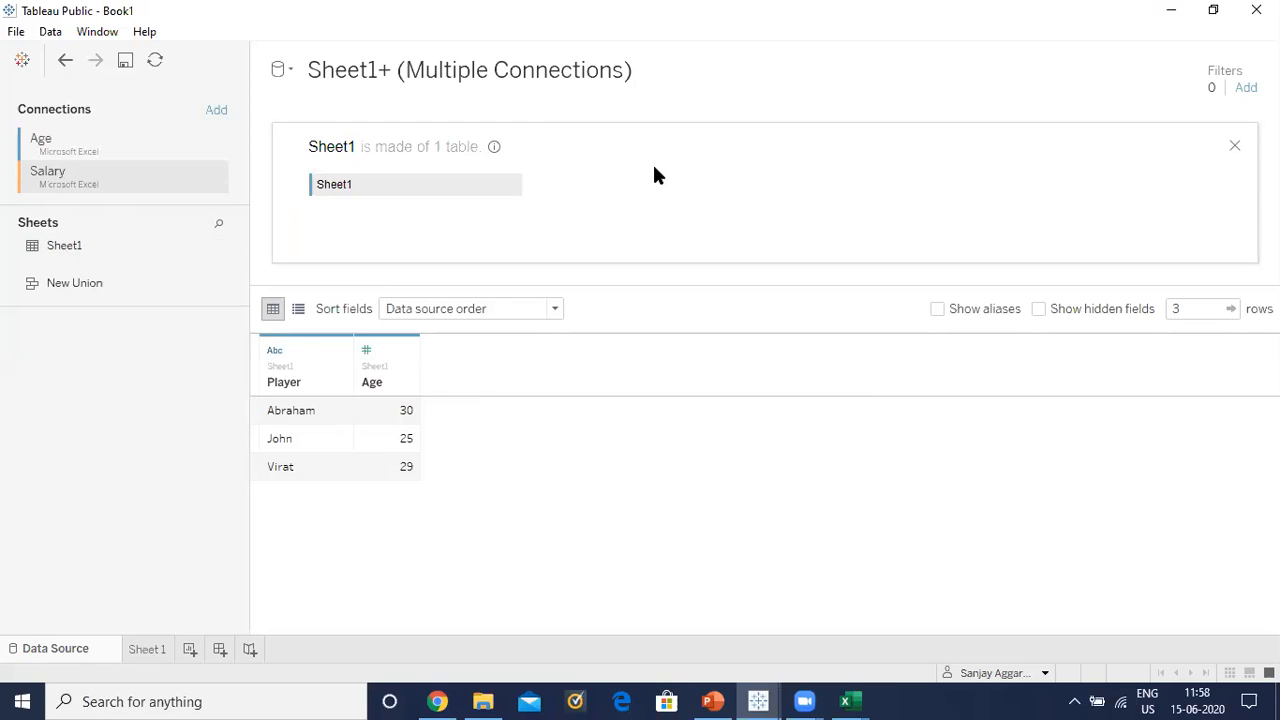
left_click(1235, 147)
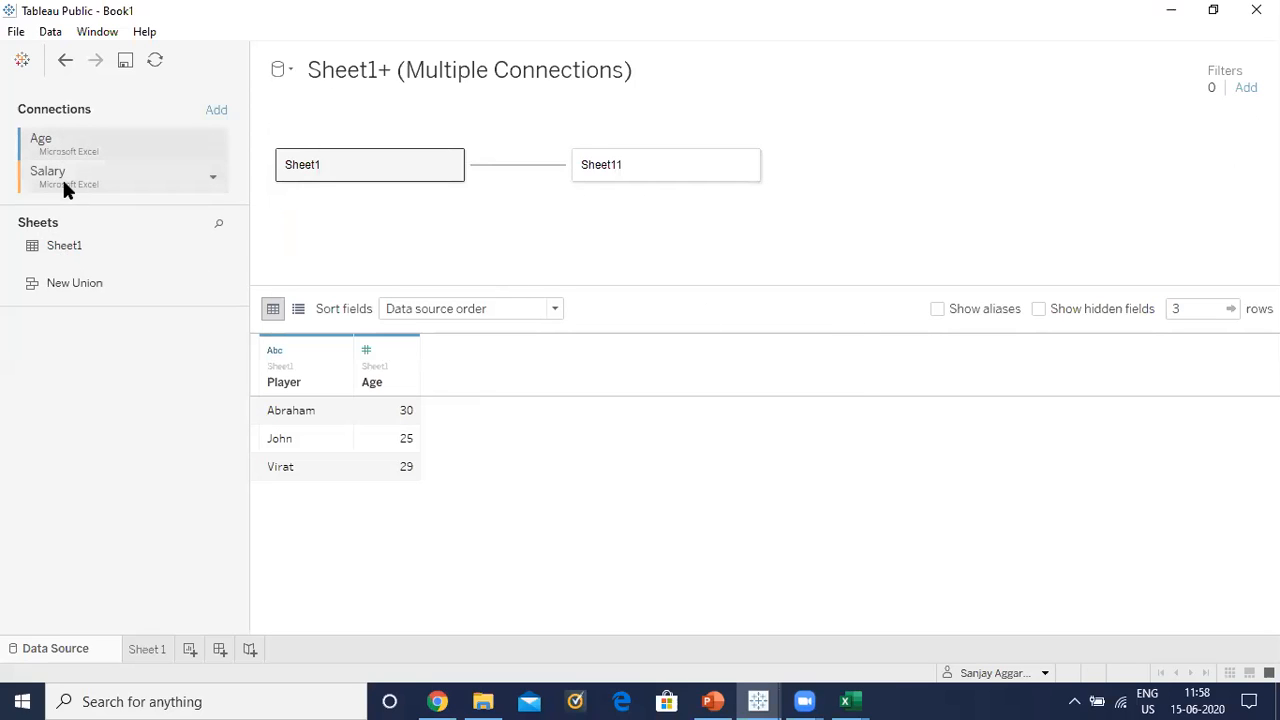
Replace the related Sheet11 with a fresh copy of the Salary file's Sheet1, related to the Age table on Player.
left_click(746, 166)
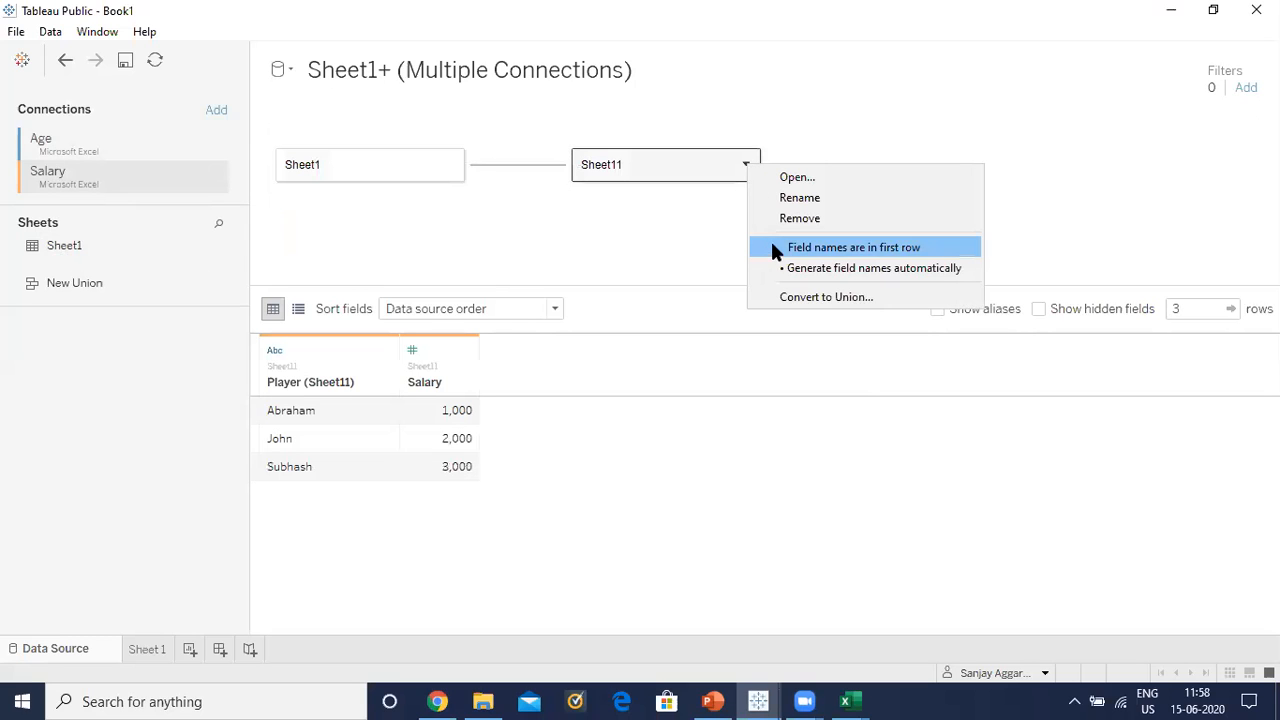
left_click(790, 219)
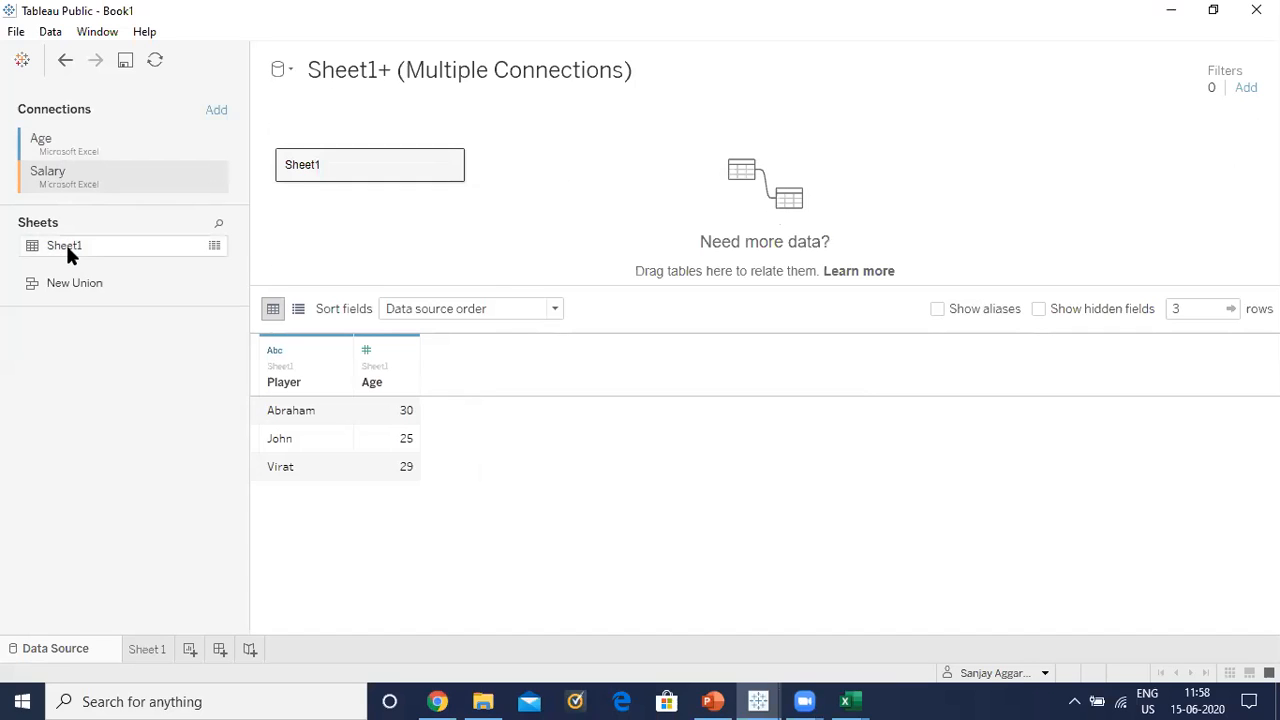
left_click_drag(63, 248, 297, 178)
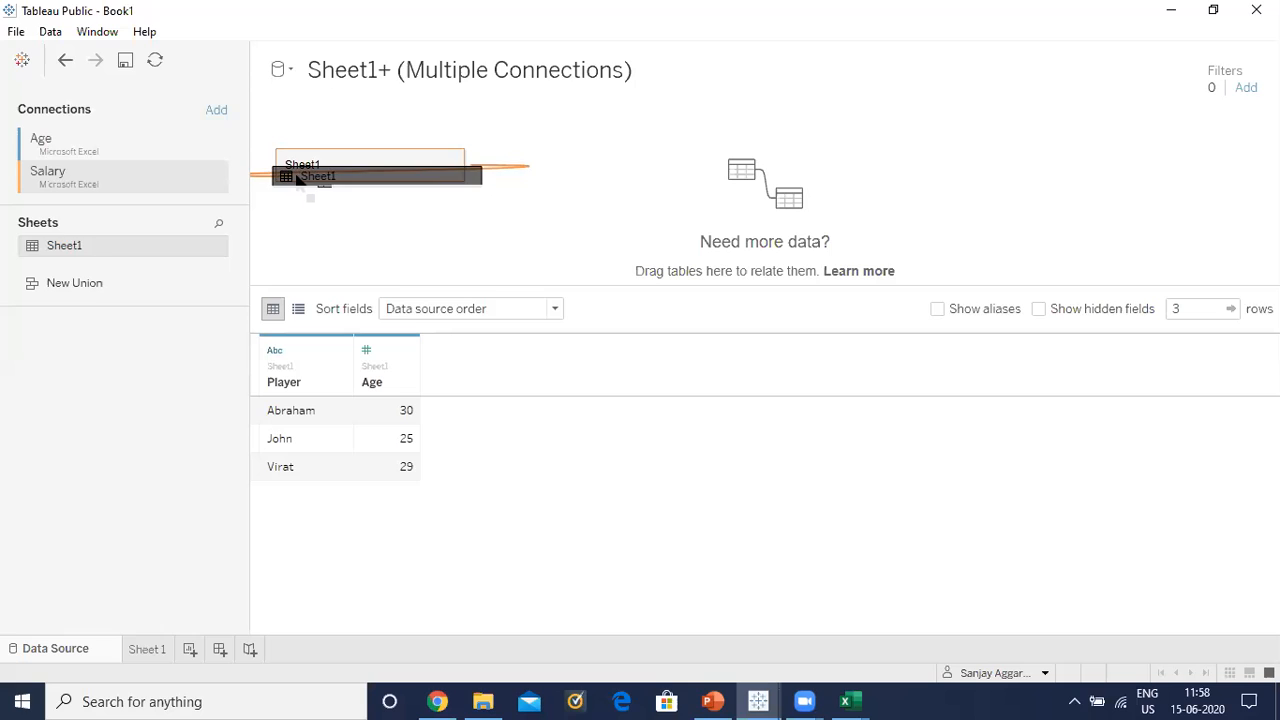
left_click_drag(297, 178, 297, 183)
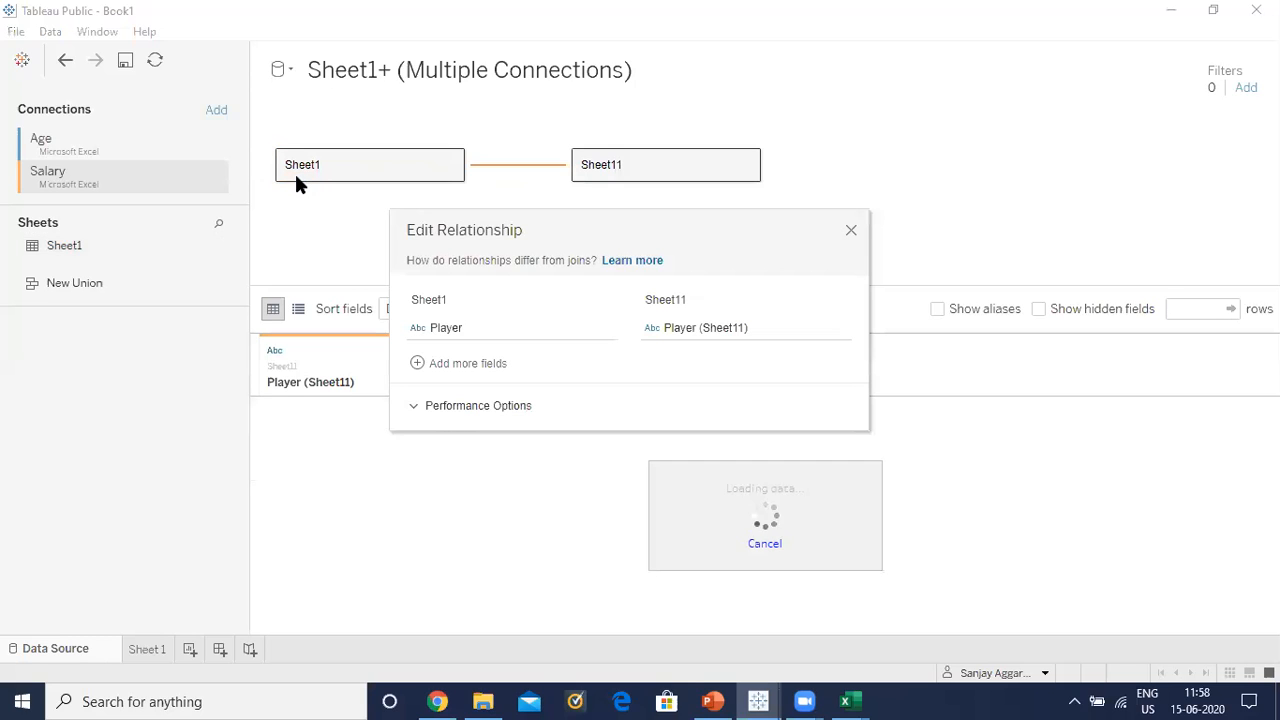
left_click(851, 231)
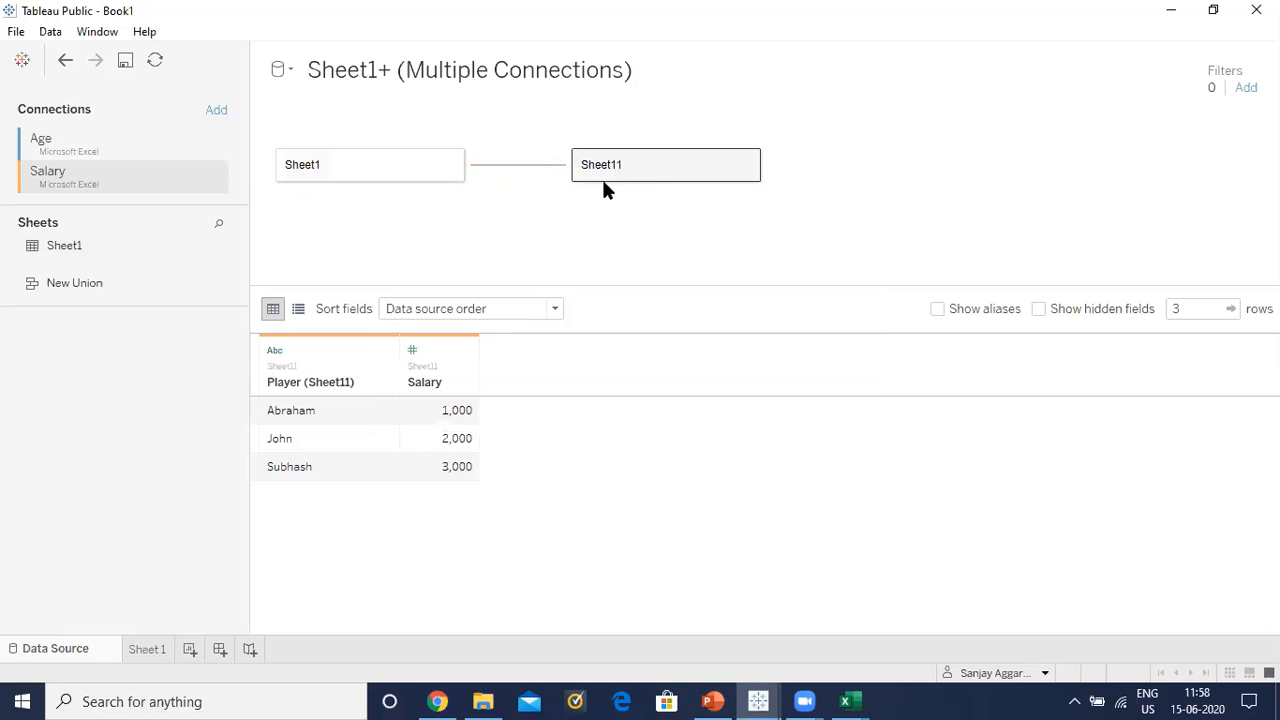
Open the Age table's join canvas and try to append the Salary file's Sheet1 beneath its table.
left_click(380, 177)
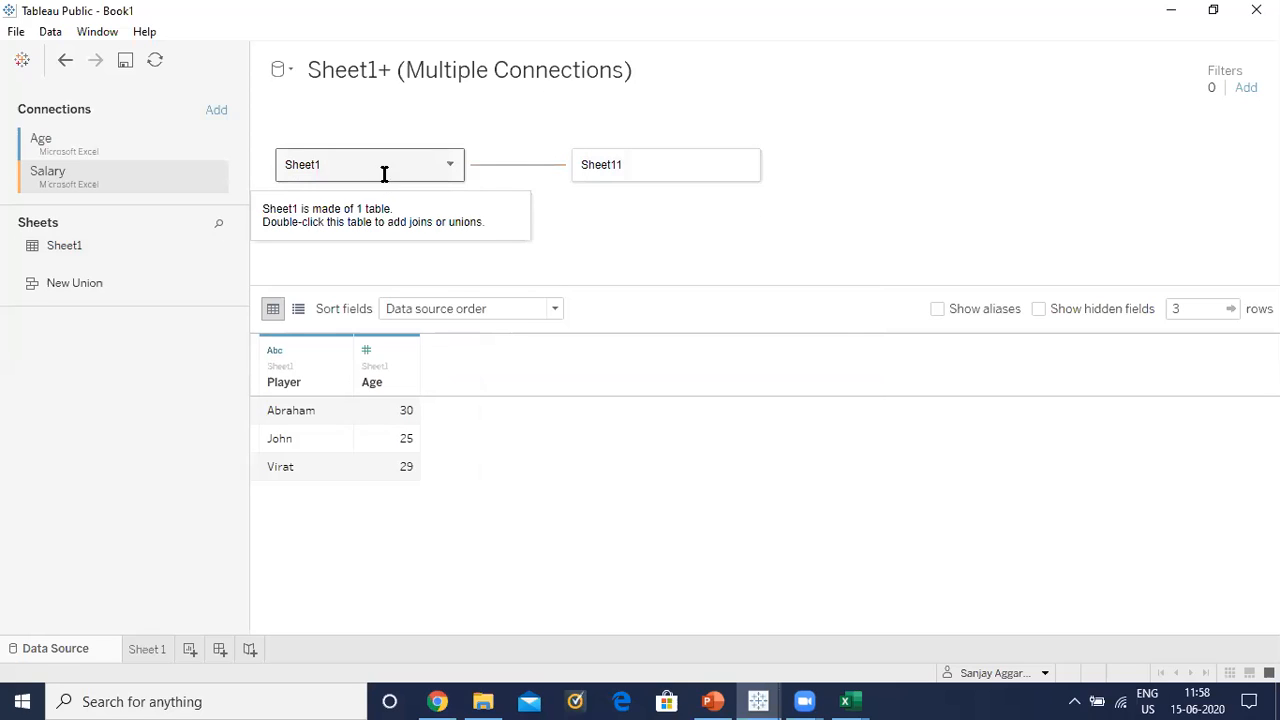
double_click(382, 172)
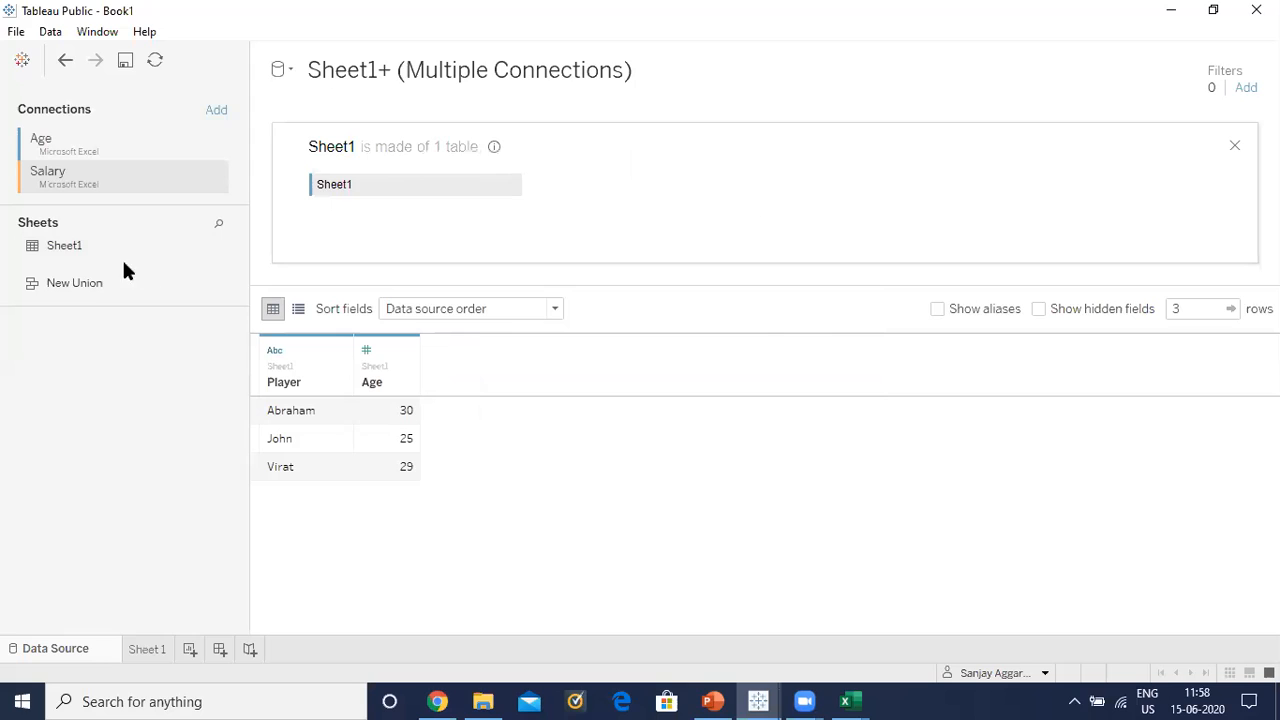
left_click_drag(64, 245, 336, 198)
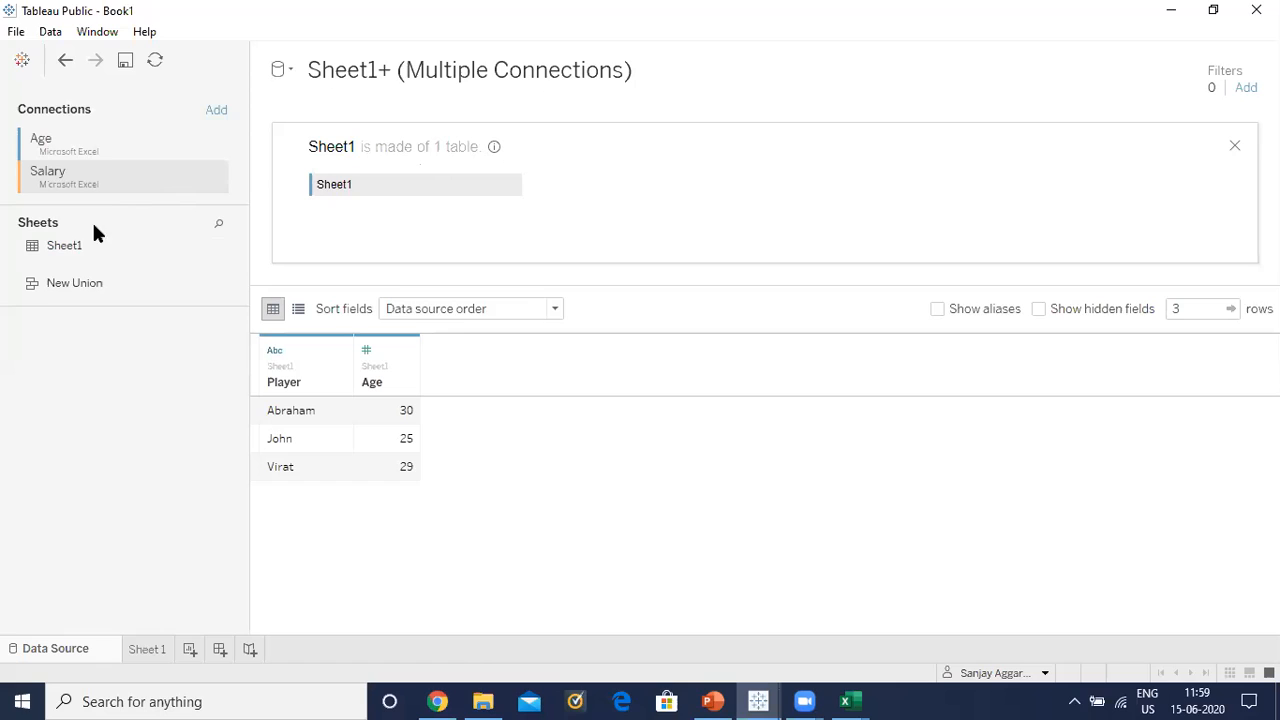
Convert the Age file's Sheet1 to a specific (manual) union containing only that sheet.
right_click(397, 184)
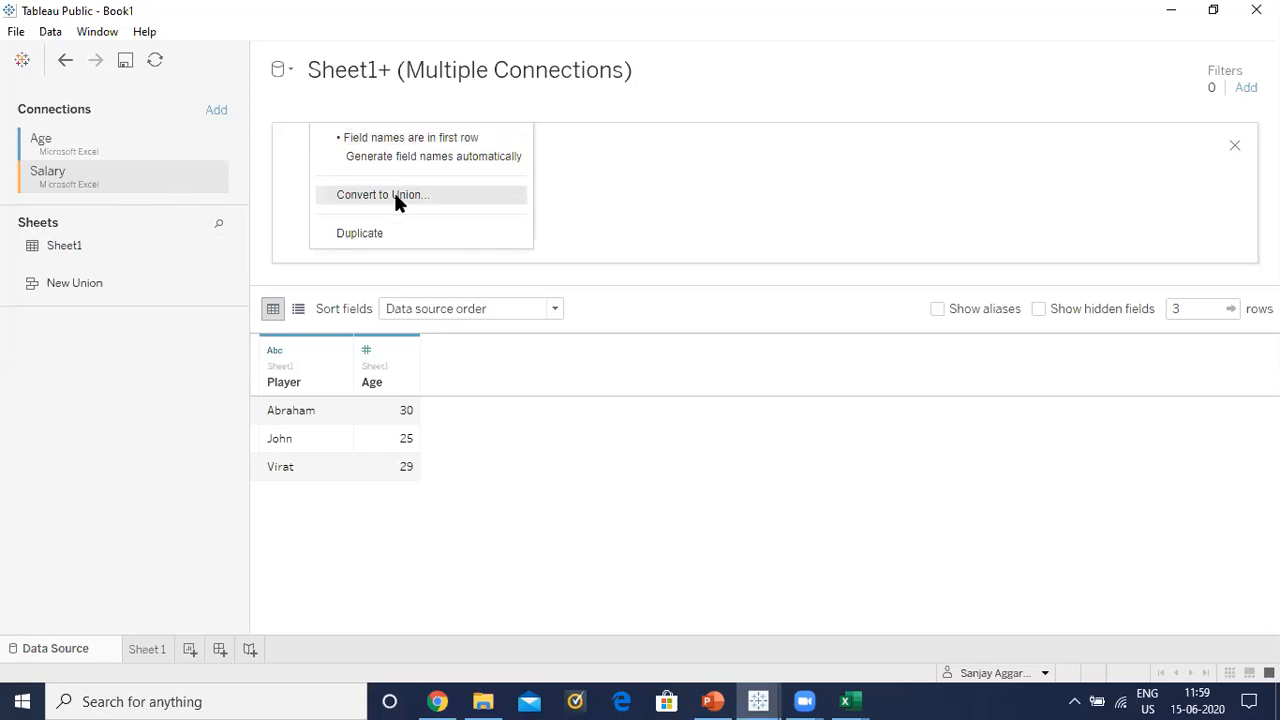
left_click(394, 195)
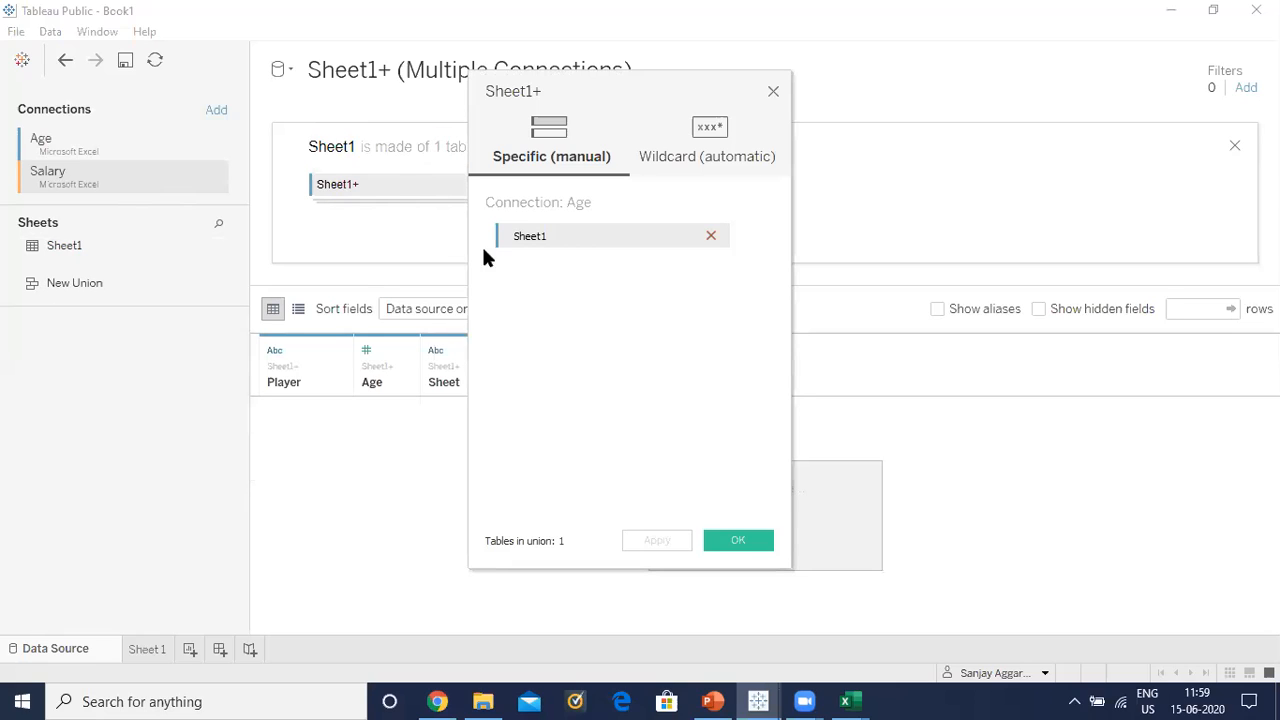
left_click(727, 545)
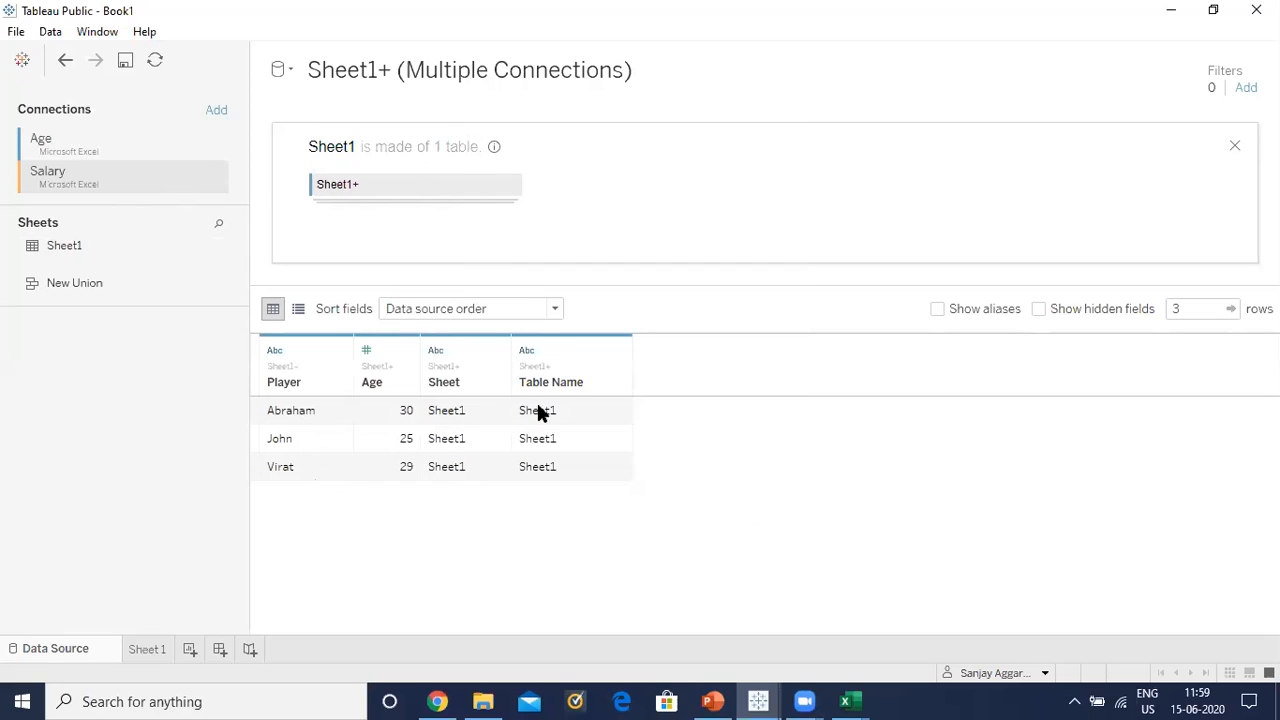
Edit the Sheet1+ union, try to add the Salary file's Sheet1 to it, and leave the canvas.
right_click(380, 187)
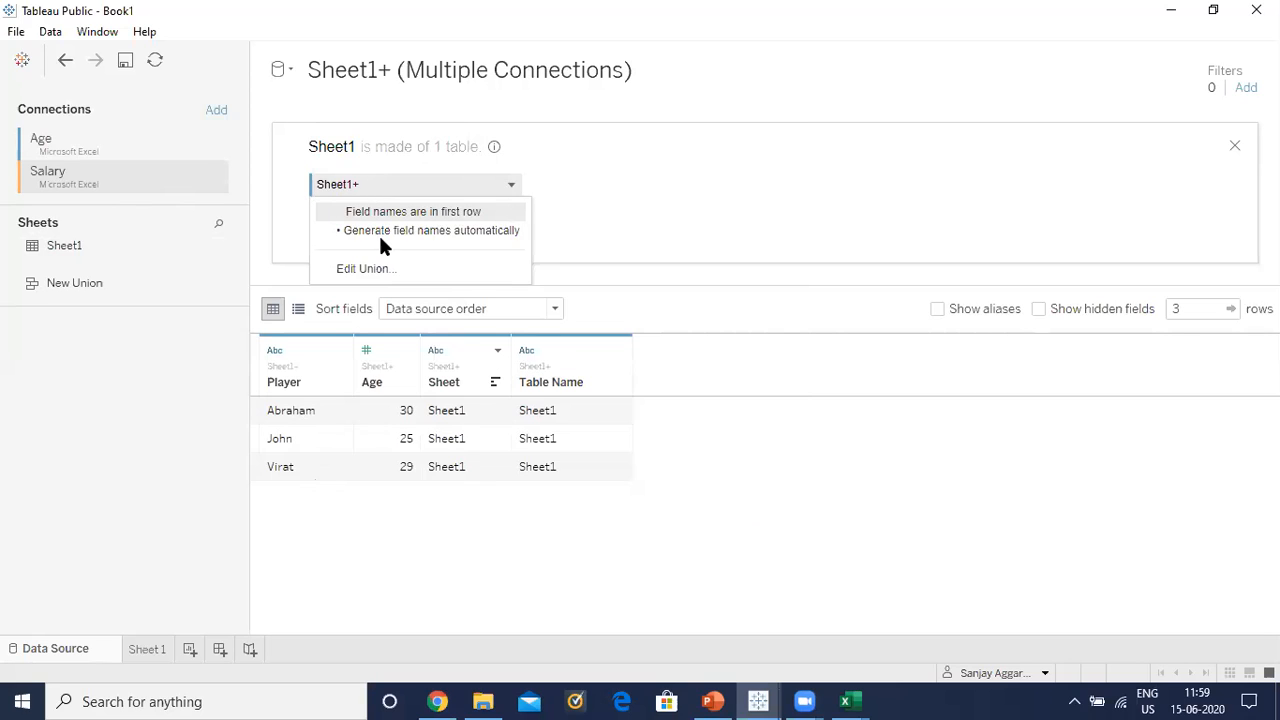
left_click(374, 268)
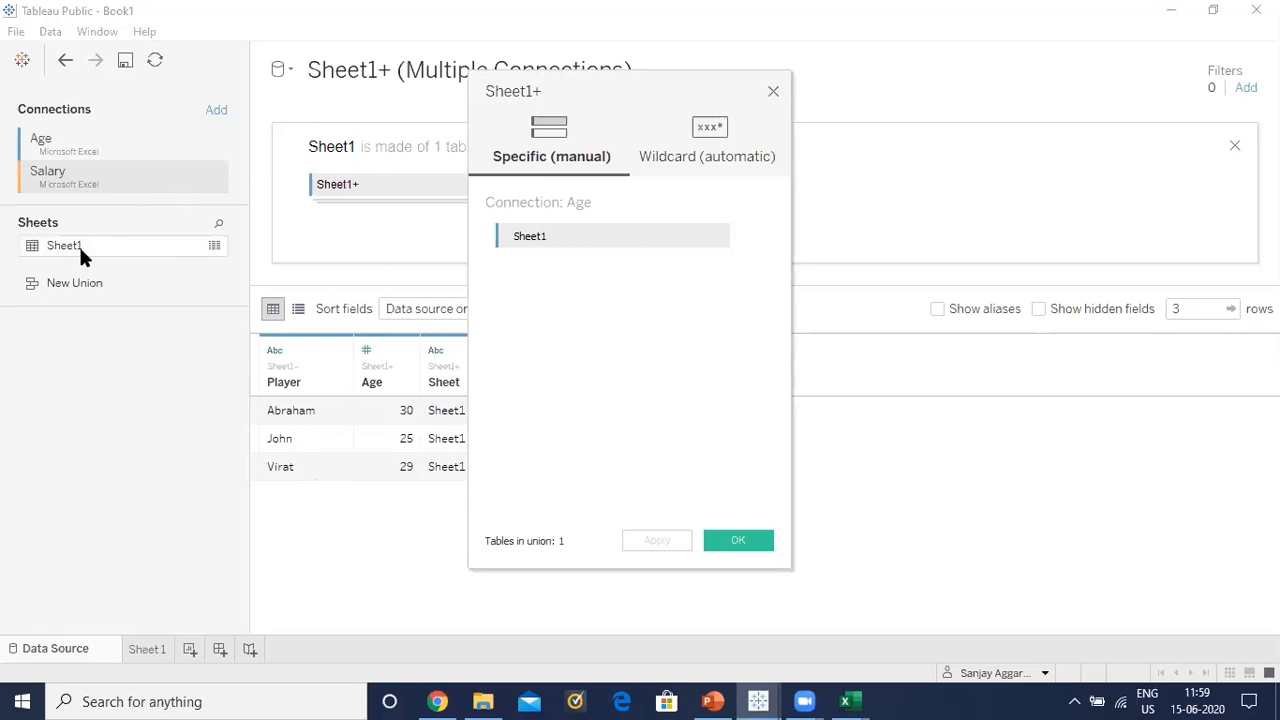
left_click_drag(53, 245, 530, 237)
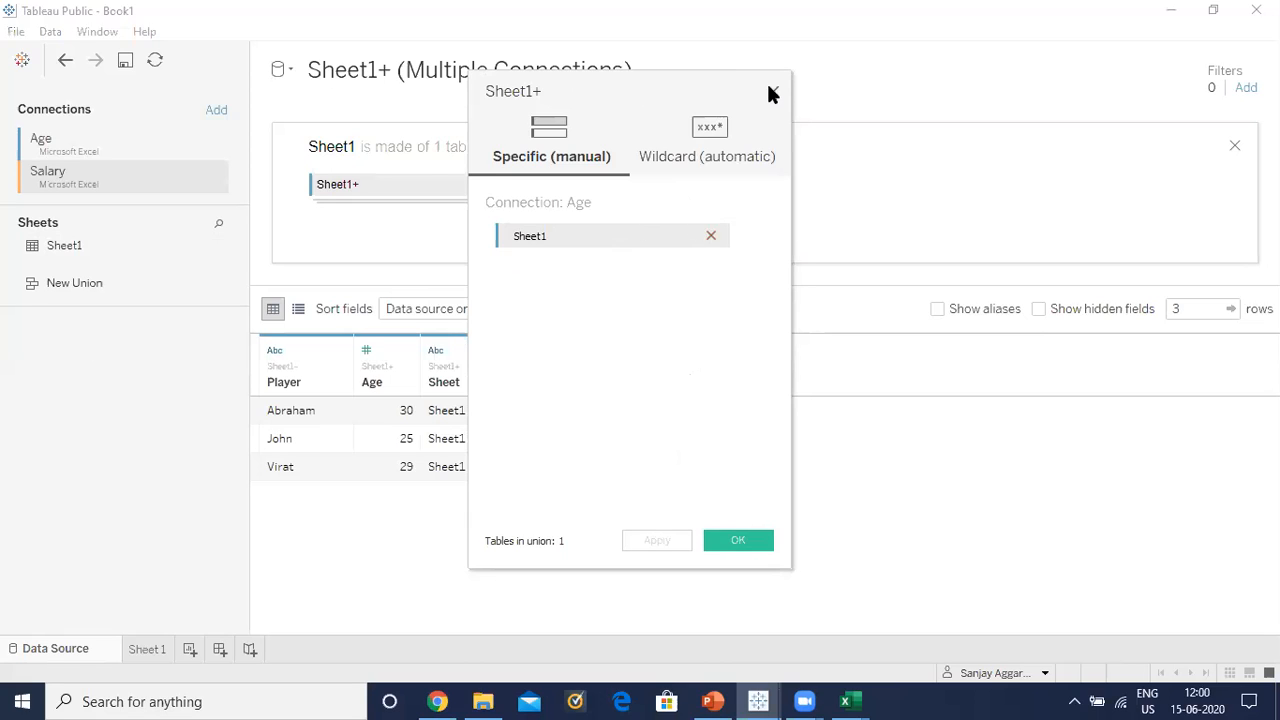
left_click(770, 88)
left_click(376, 187)
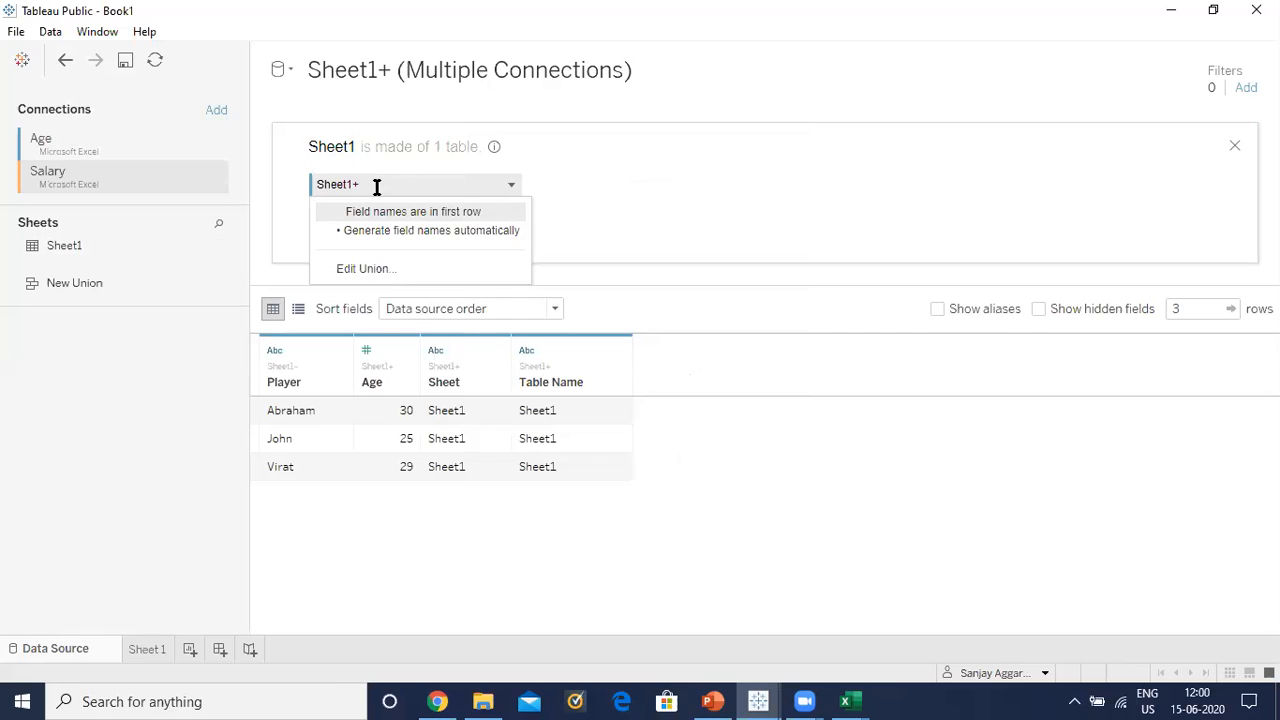
mouse_move(490, 147)
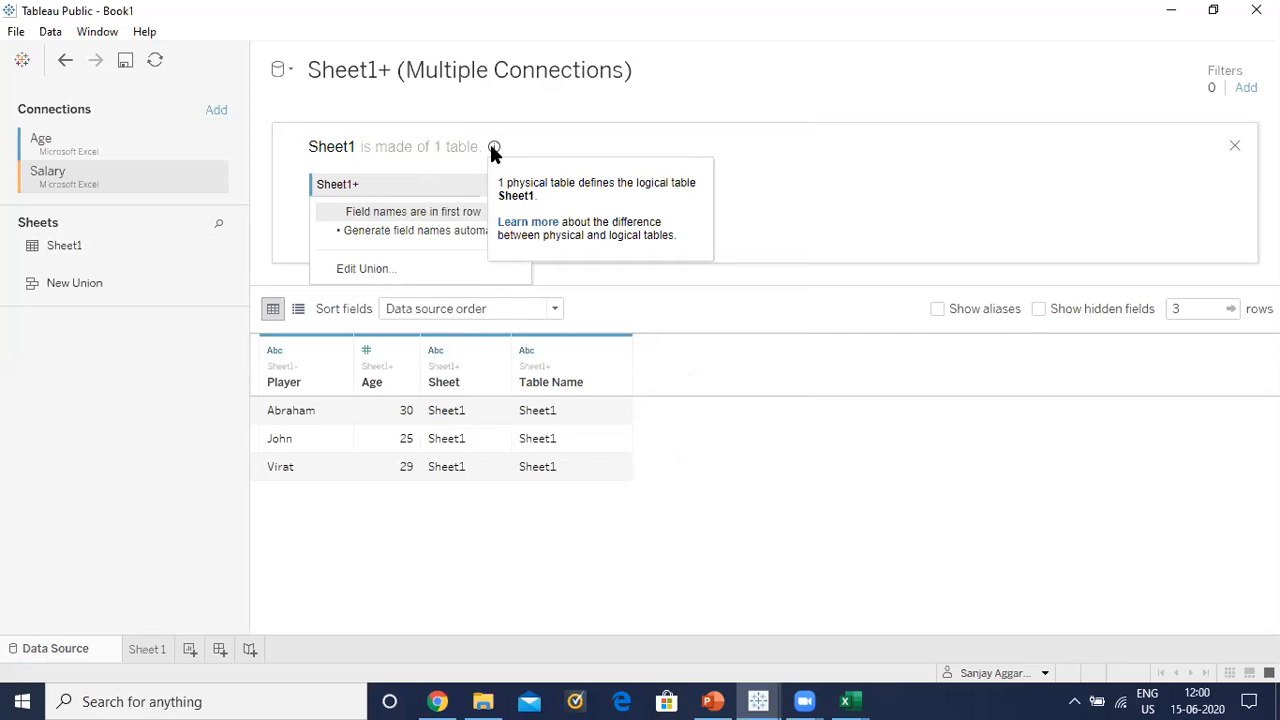
left_click(1230, 148)
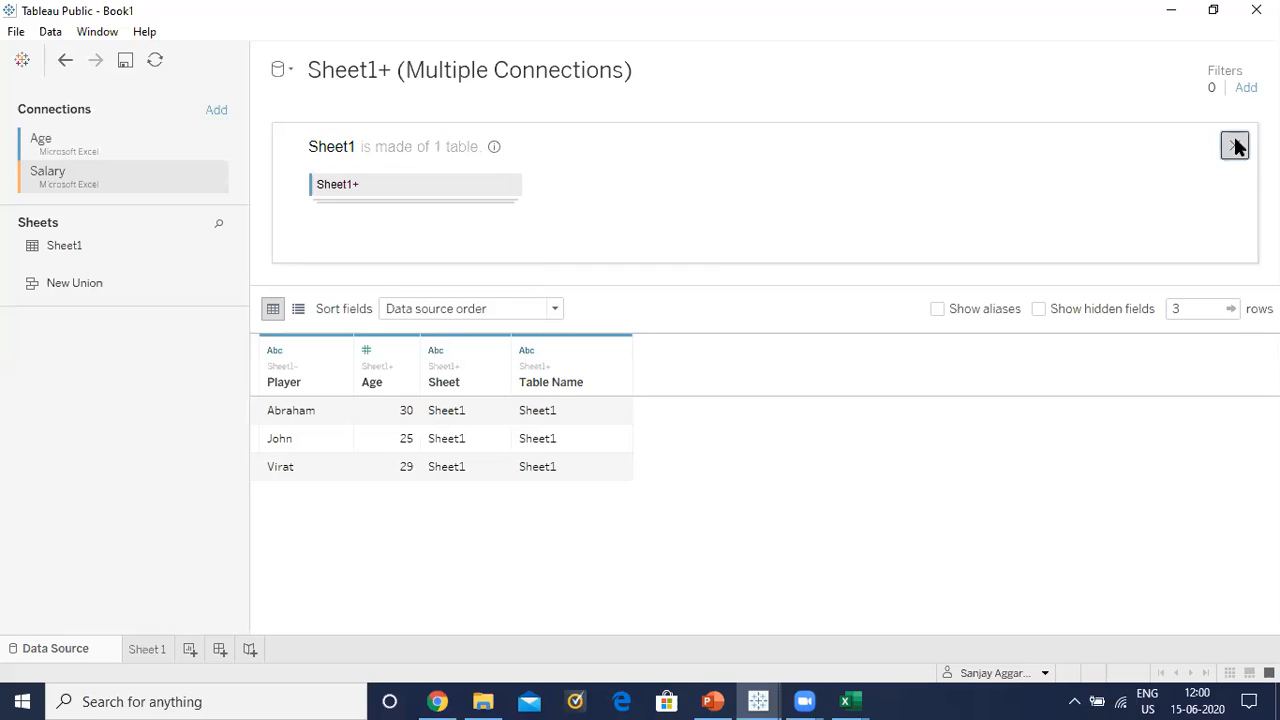
left_click(1231, 147)
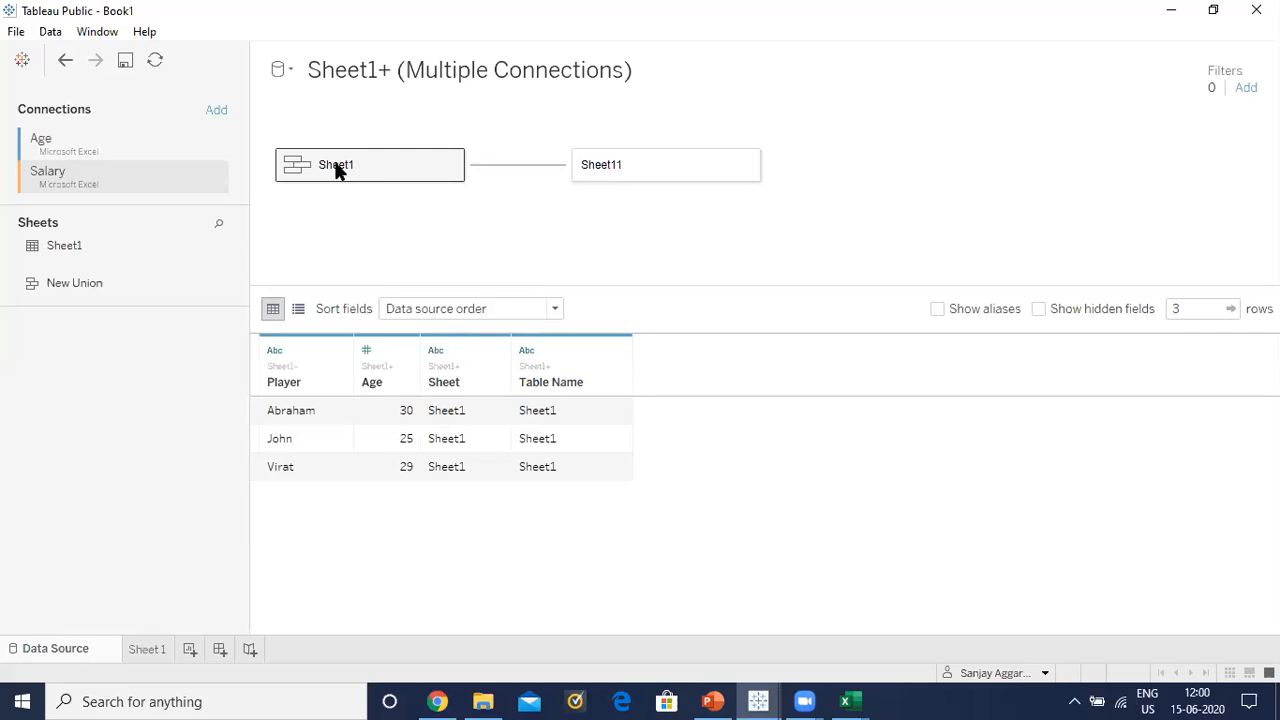
Reopen the Sheet1 logical table and replace its Sheet1+ union with the Salary file's Sheet1.
mouse_move(333, 172)
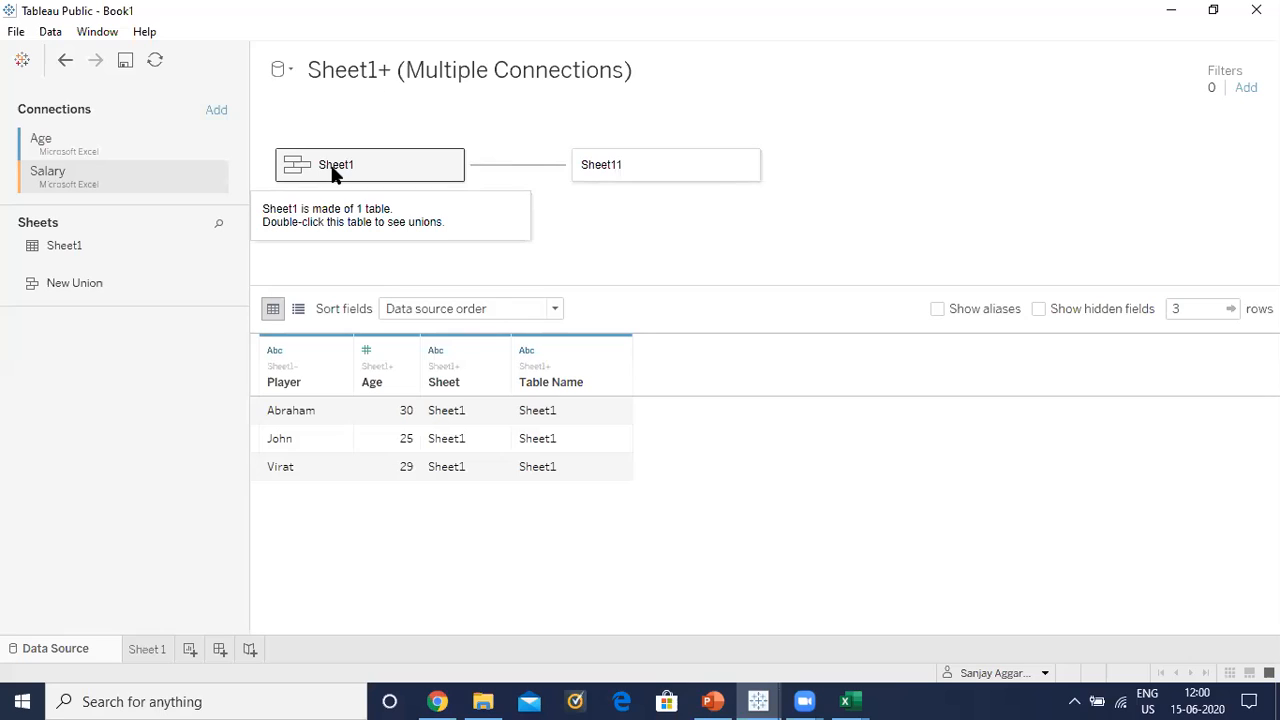
double_click(333, 172)
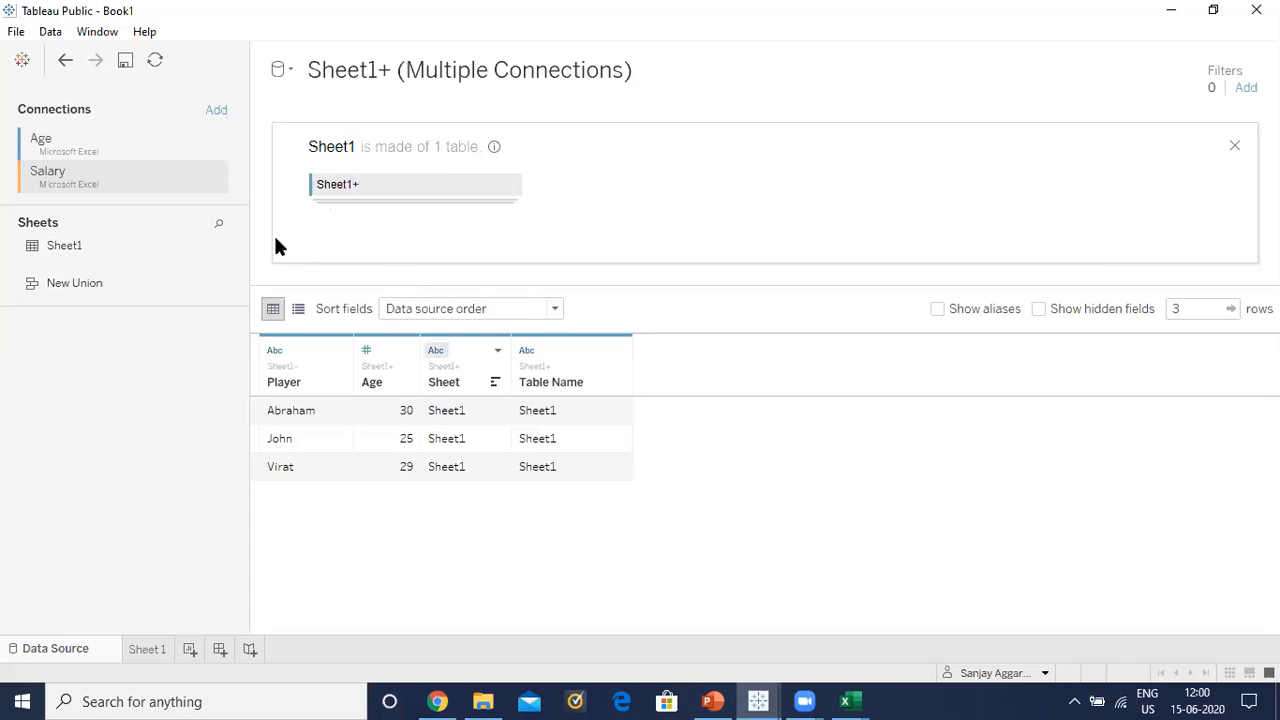
left_click_drag(75, 245, 347, 190)
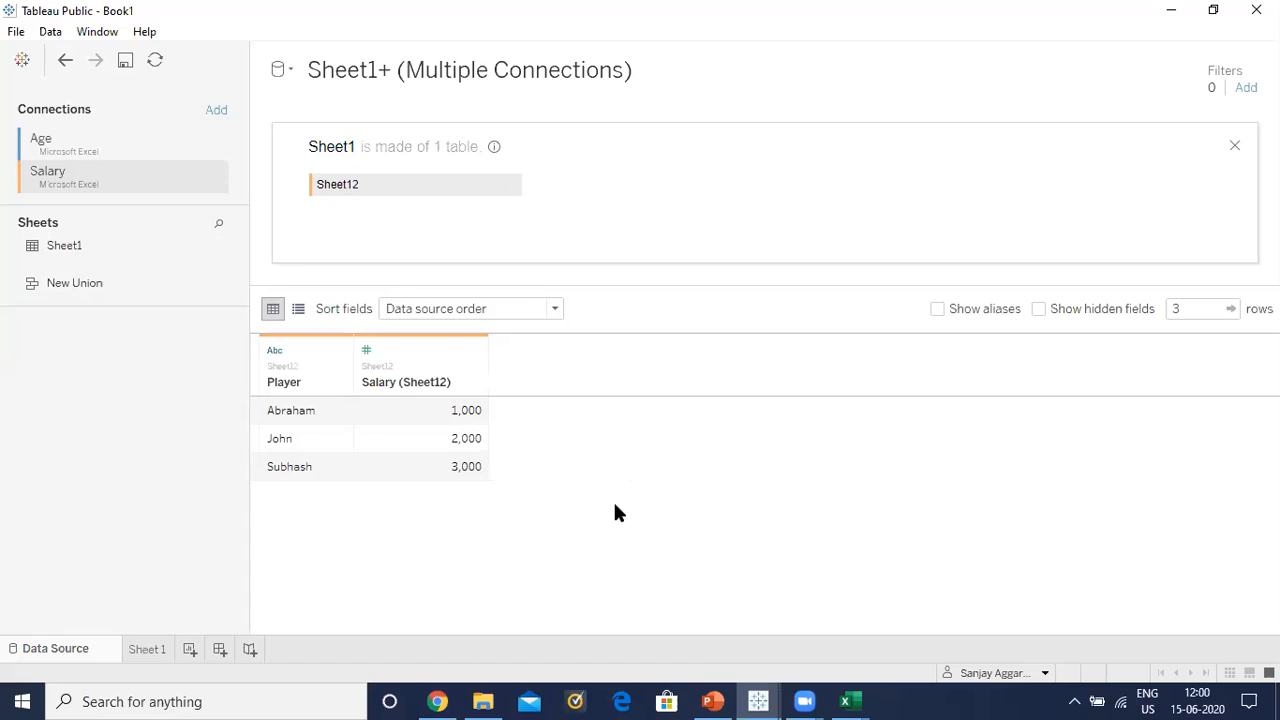
Convert the Salary table to a specific (manual) union, try adding the Age file's Sheet1, and return to the relationship canvas.
right_click(369, 186)
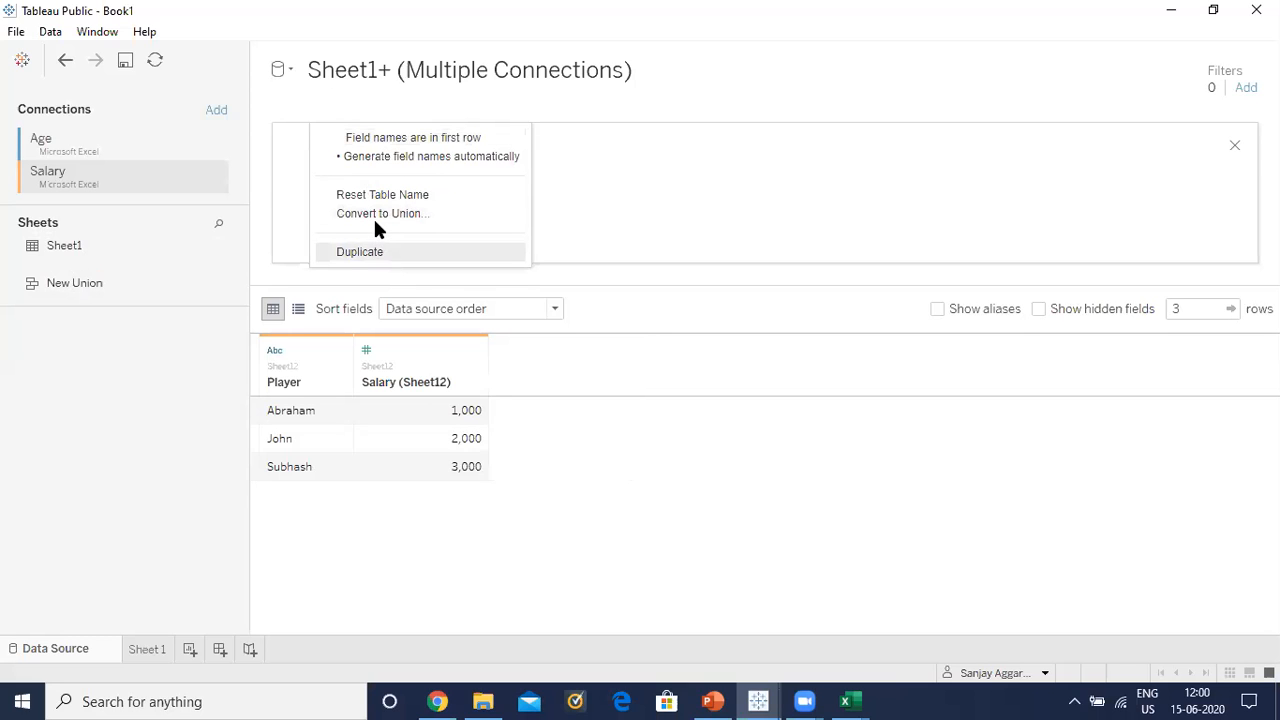
left_click(378, 214)
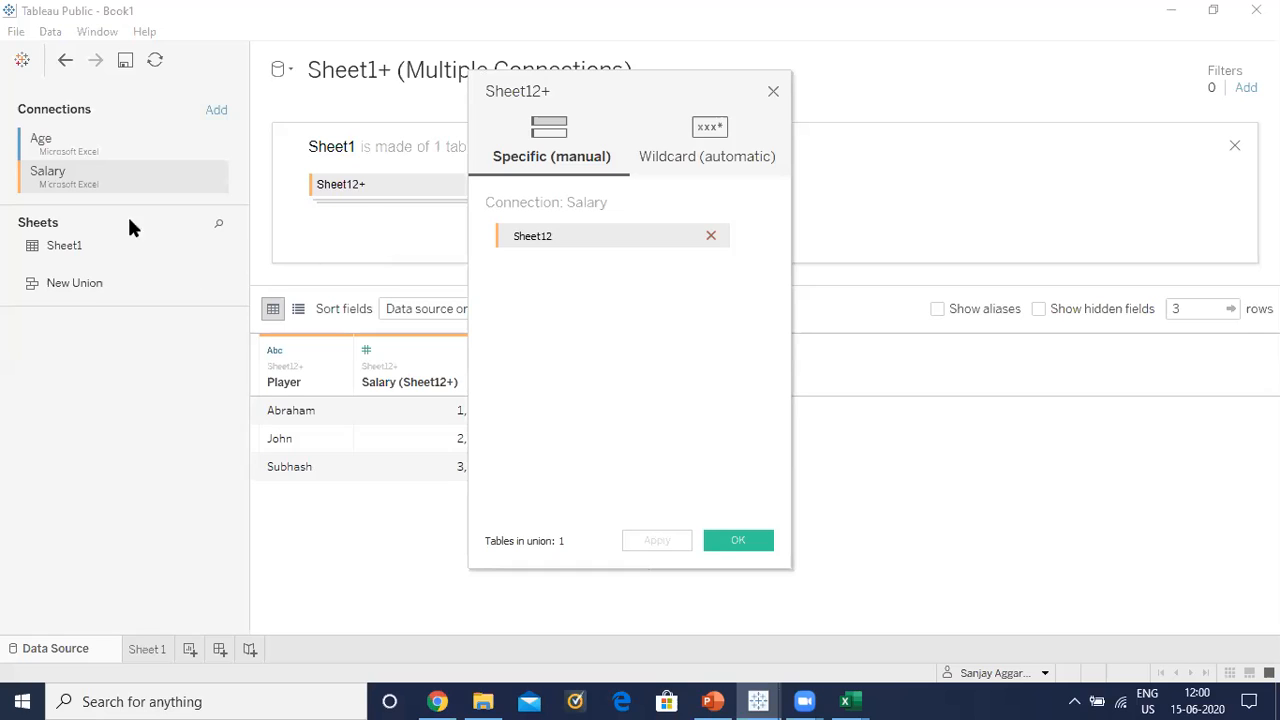
left_click(60, 137)
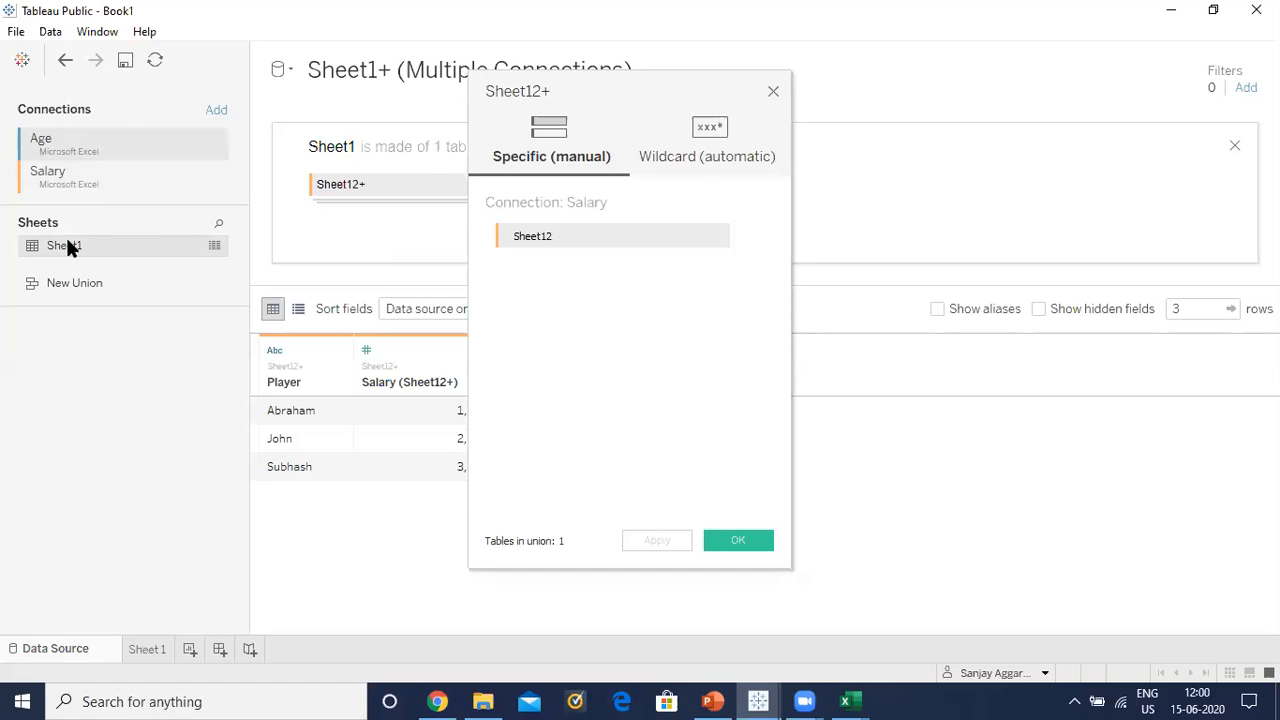
left_click_drag(67, 242, 530, 130)
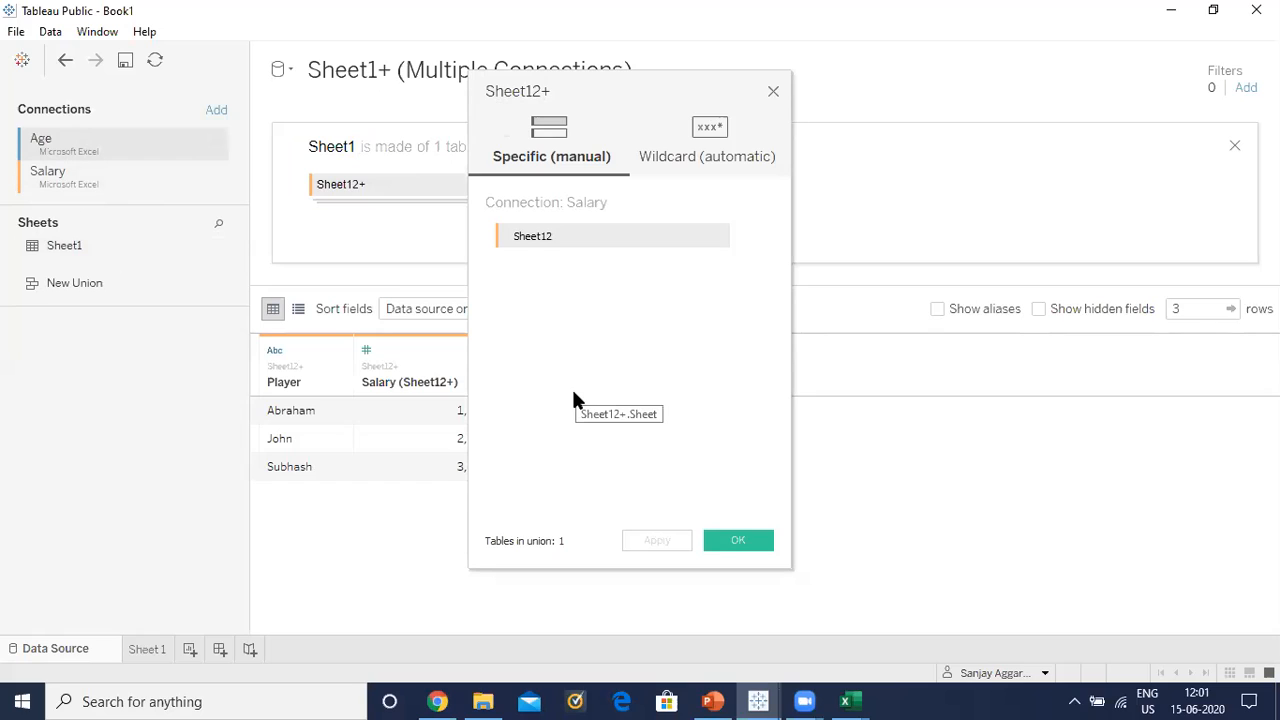
left_click(774, 91)
left_click(774, 91)
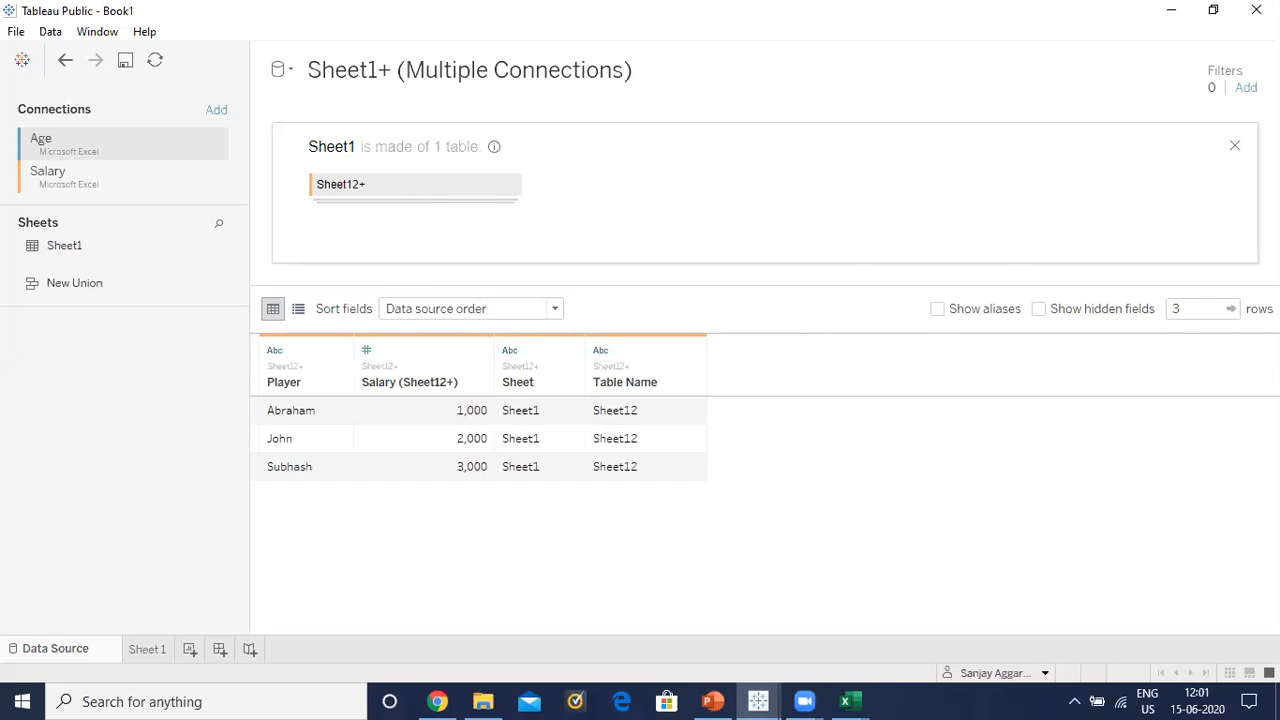
left_click(1234, 145)
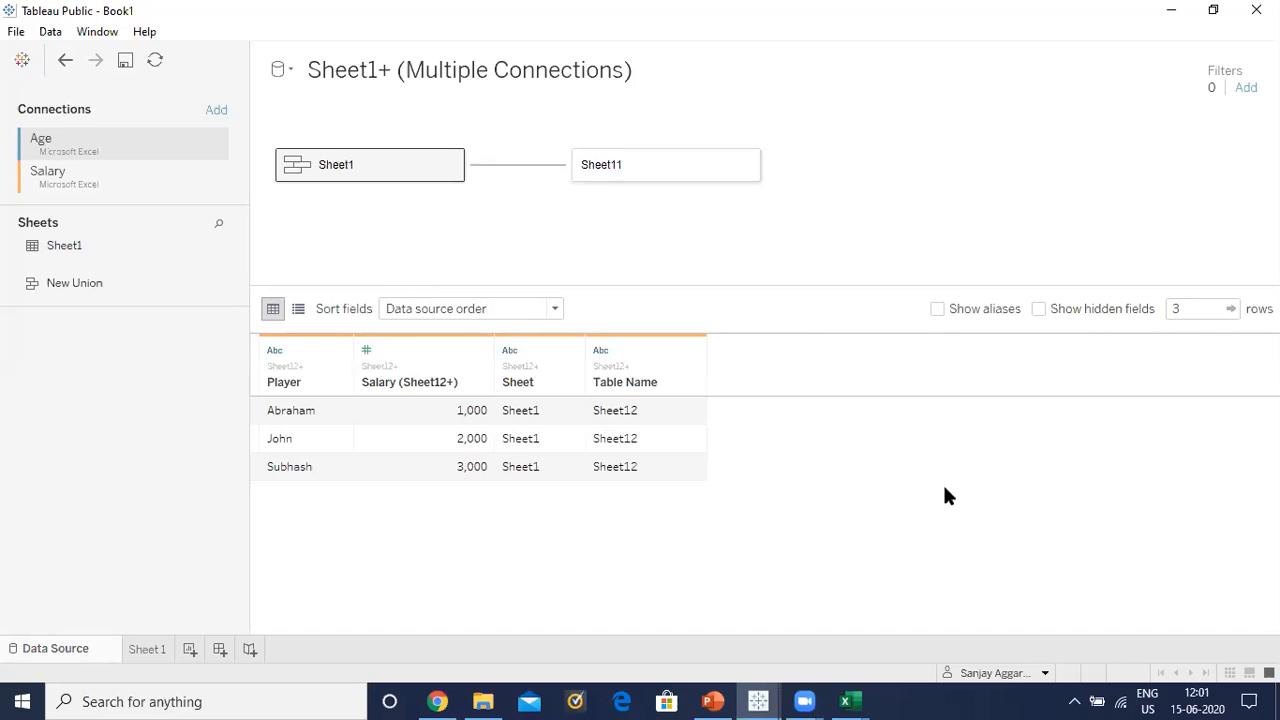